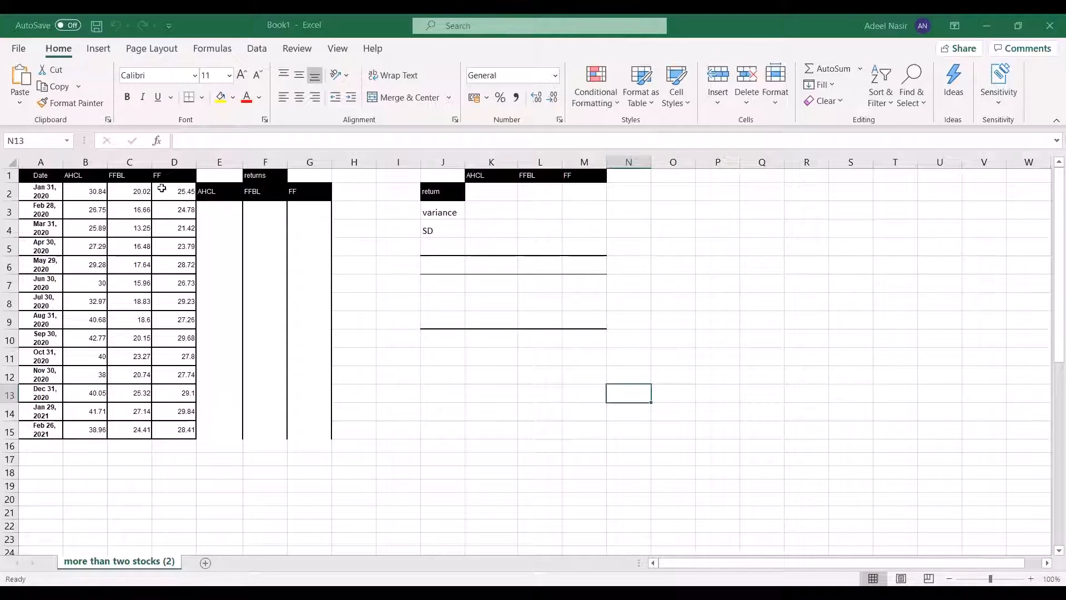
# - Examine the monthly prices of AHCL, FFBL and FF in B2:D15
pyautogui.click(217, 209)
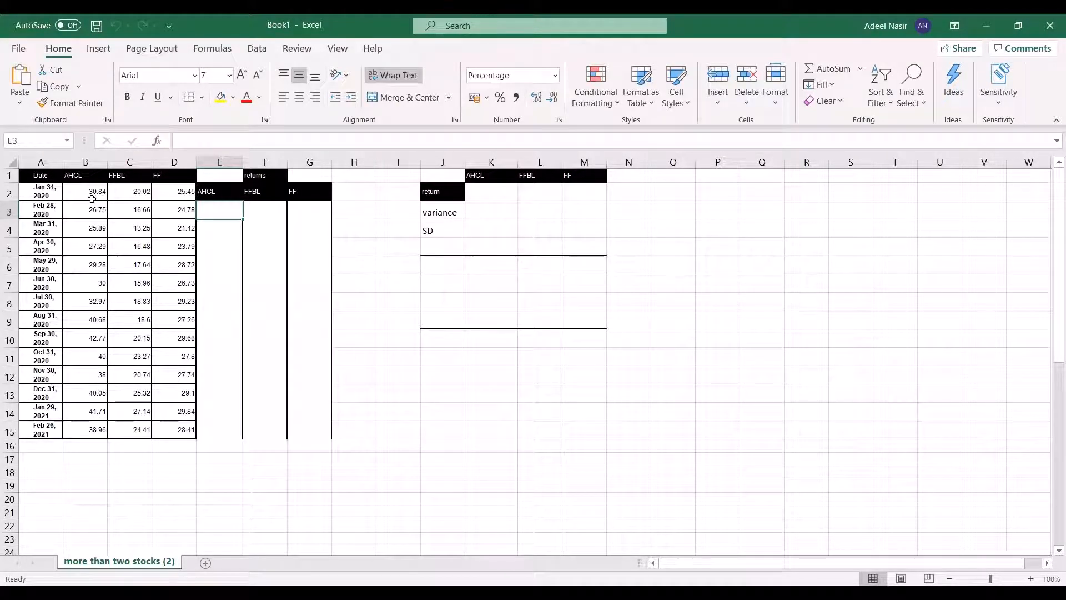
pyautogui.moveTo(100, 195); pyautogui.dragTo(96, 210)
pyautogui.hotkey('shift', 'Down')
pyautogui.hotkey('shift', 'Down')
pyautogui.hotkey('shift', 'Down')
pyautogui.hotkey('shift', 'Down')
pyautogui.hotkey('shift', 'Down')
pyautogui.hotkey('shift', 'Down')
pyautogui.hotkey('shift', 'Down')
pyautogui.hotkey('shift', 'Down')
pyautogui.hotkey('shift', 'Down')
pyautogui.hotkey('shift', 'Down')
pyautogui.hotkey('shift', 'Down')
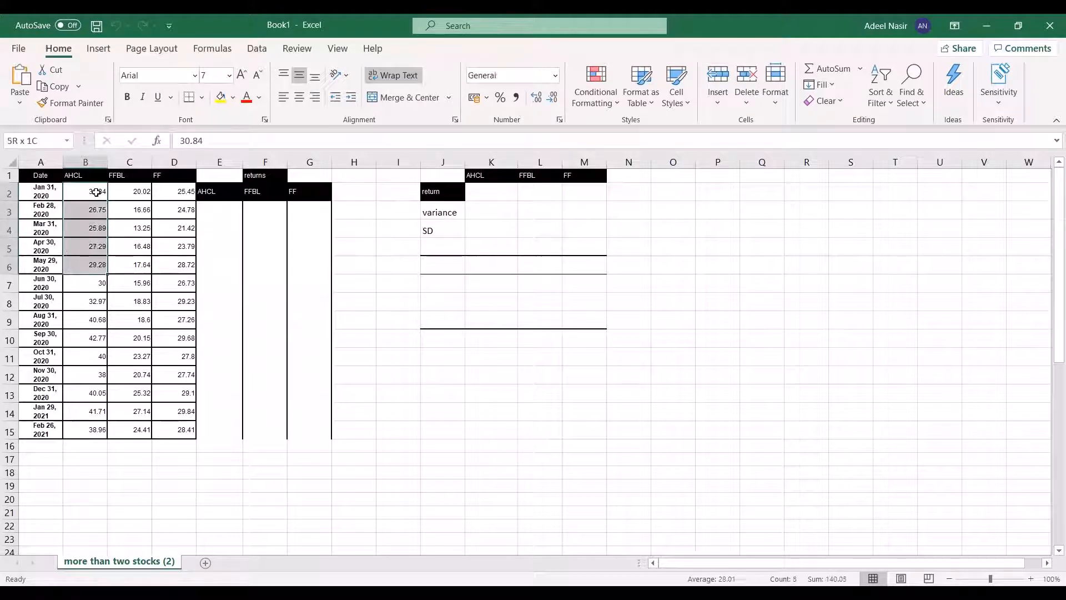
pyautogui.hotkey('shift', 'Down')
pyautogui.hotkey('shift', 'Right')
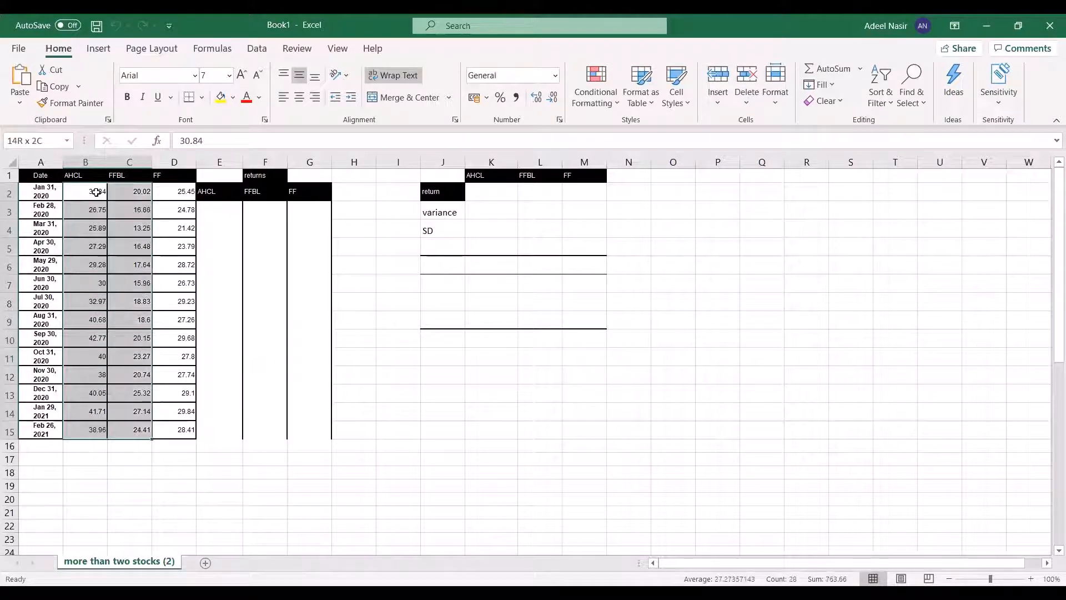
pyautogui.hotkey('shift', 'Right')
pyautogui.hotkey('shift', 'Left')
pyautogui.hotkey('shift', 'Left')
pyautogui.hotkey('shift', 'Left')
pyautogui.hotkey('shift', 'Right')
pyautogui.hotkey('shift', 'Right')
pyautogui.hotkey('shift', 'Right')
pyautogui.hotkey('shift', 'Right')
pyautogui.hotkey('shift', 'Left')
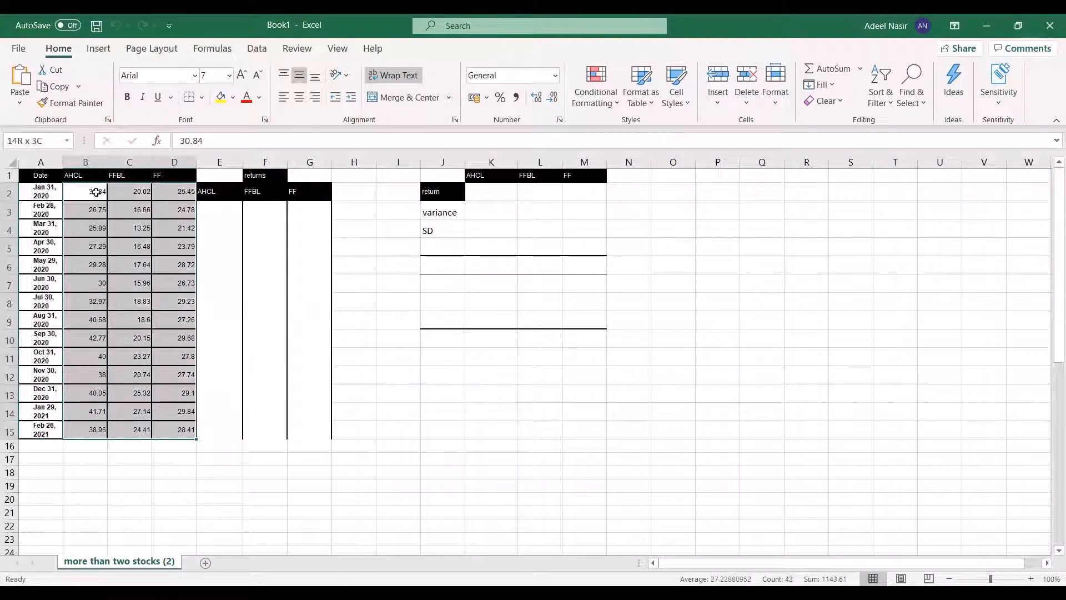
# - Calculate AHCL's monthly returns by entering =B3/B2-1 in E3 and filling the formula down to E15
pyautogui.click(218, 211)
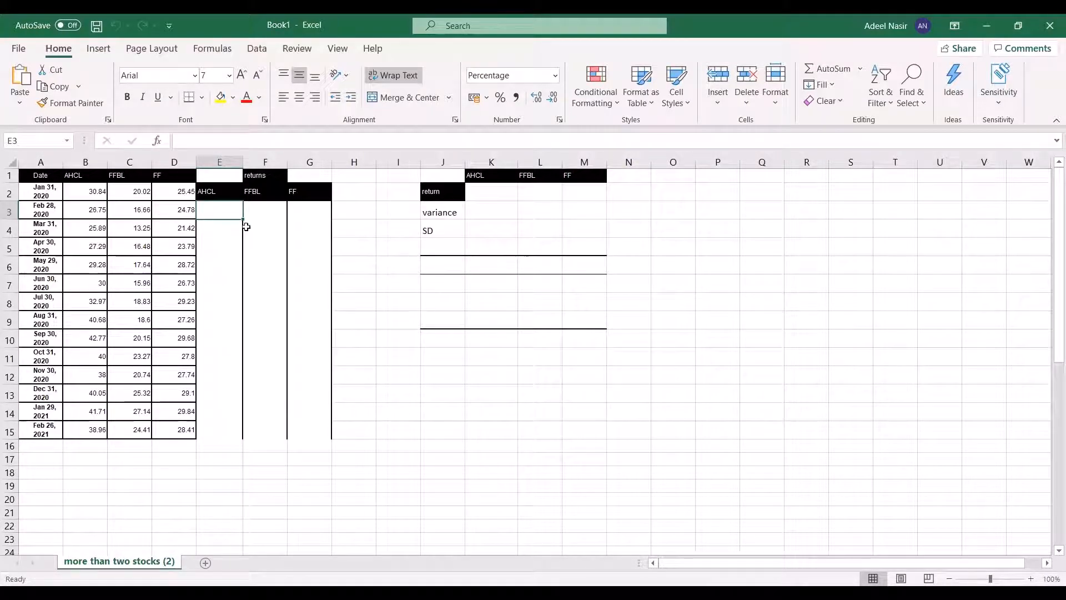
pyautogui.write('=')
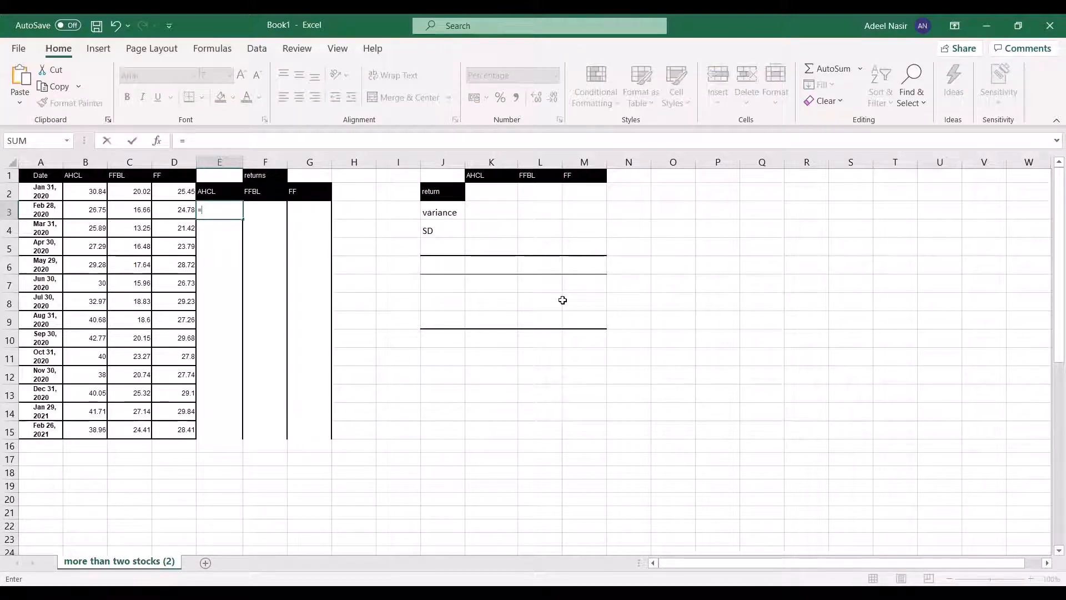
pyautogui.click(91, 211)
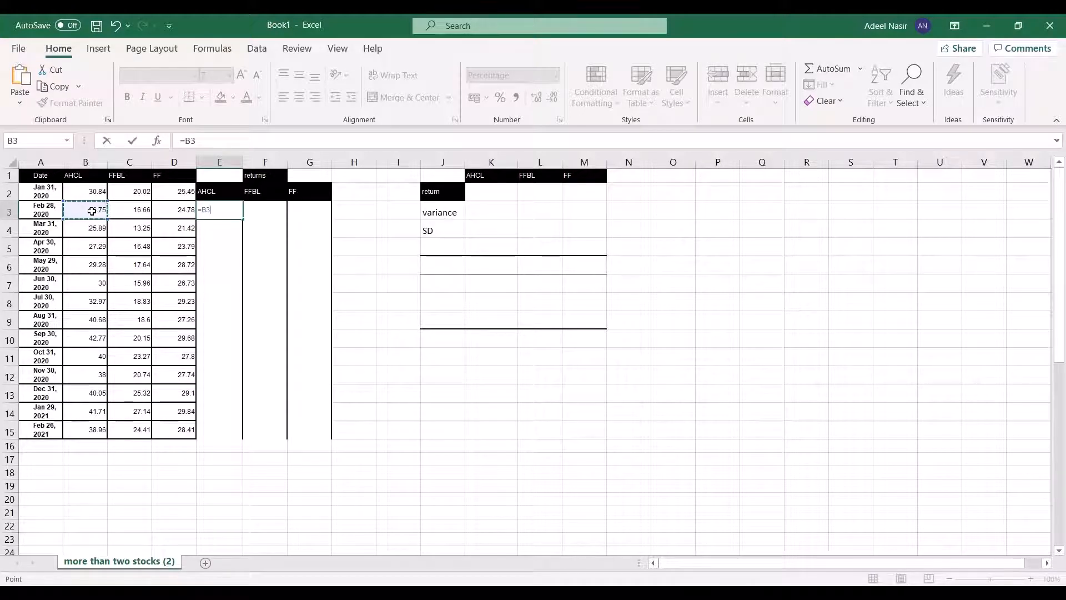
pyautogui.write('/')
pyautogui.click(90, 194)
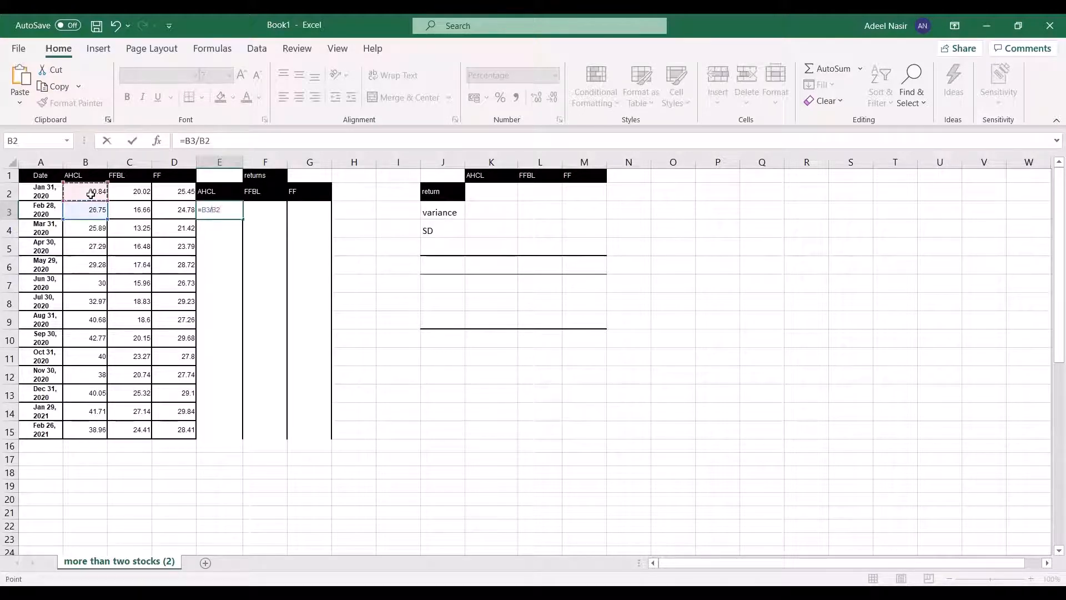
pyautogui.write('-1')
pyautogui.press('Return')
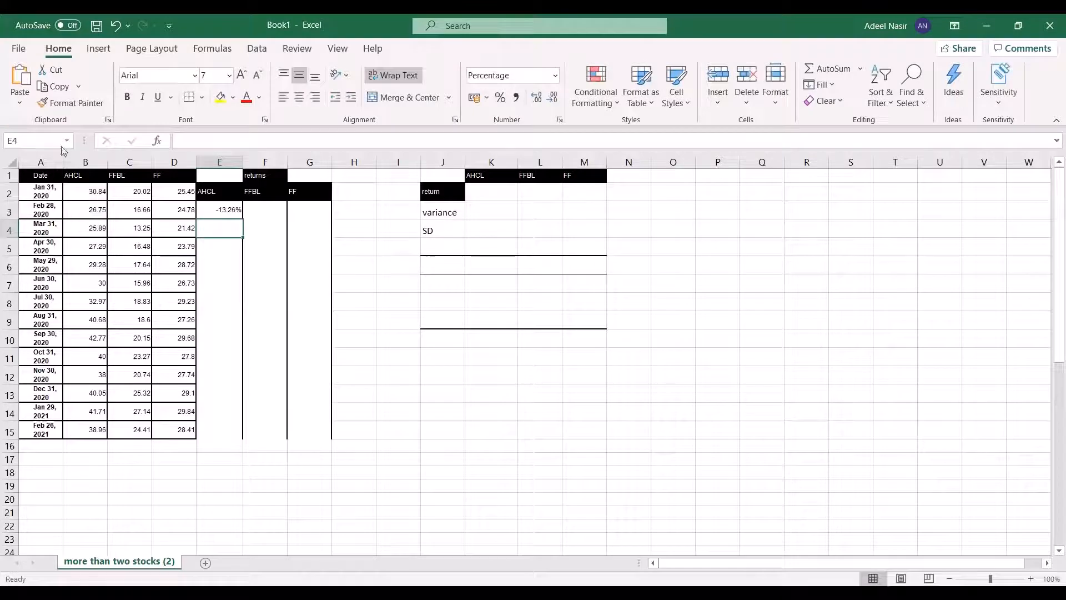
pyautogui.click(216, 210)
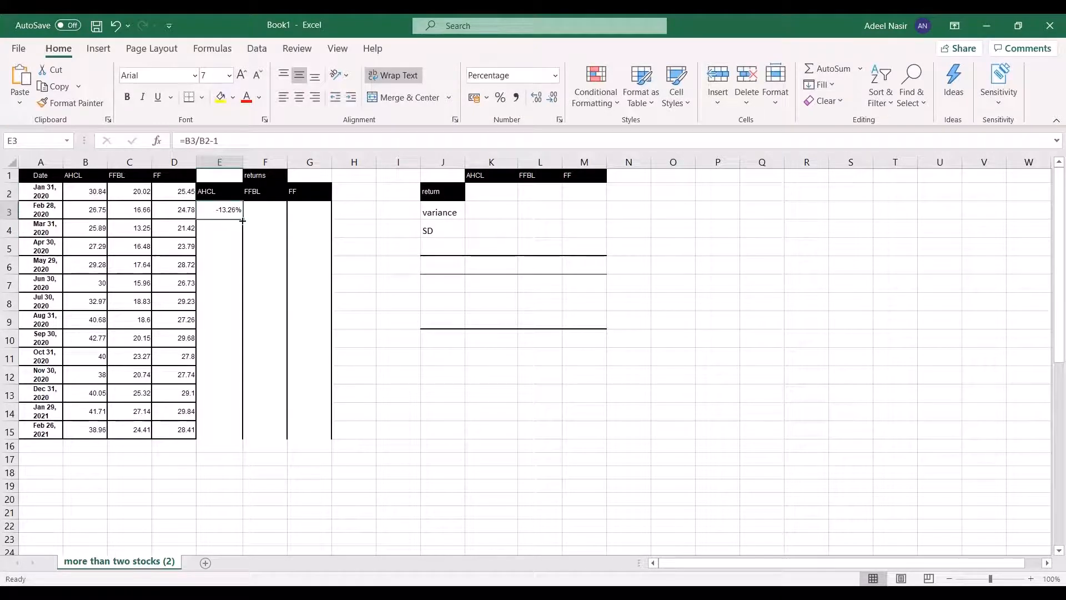
pyautogui.doubleClick(240, 221)
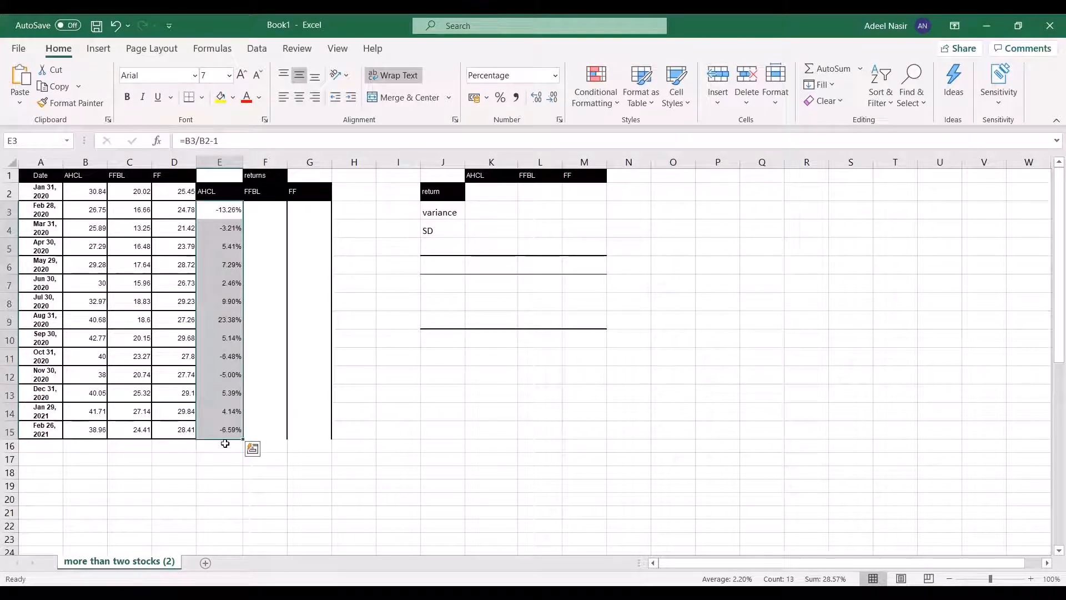
# - Copy AHCL's return formula from E3 across to F3:G3 and fill it down to row 15 for FFBL and FF
pyautogui.click(268, 208)
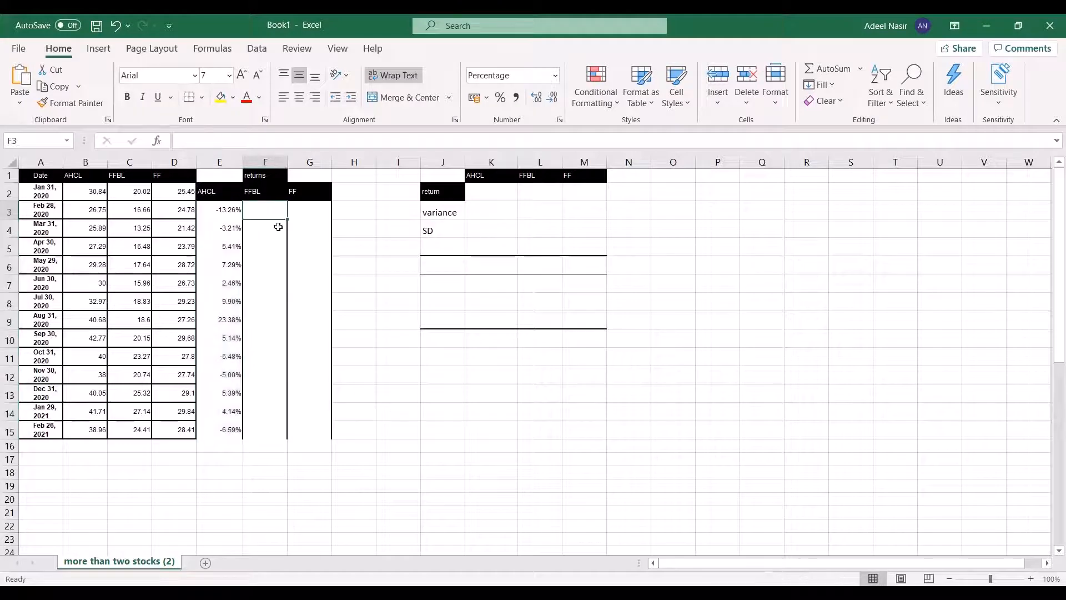
pyautogui.click(231, 211)
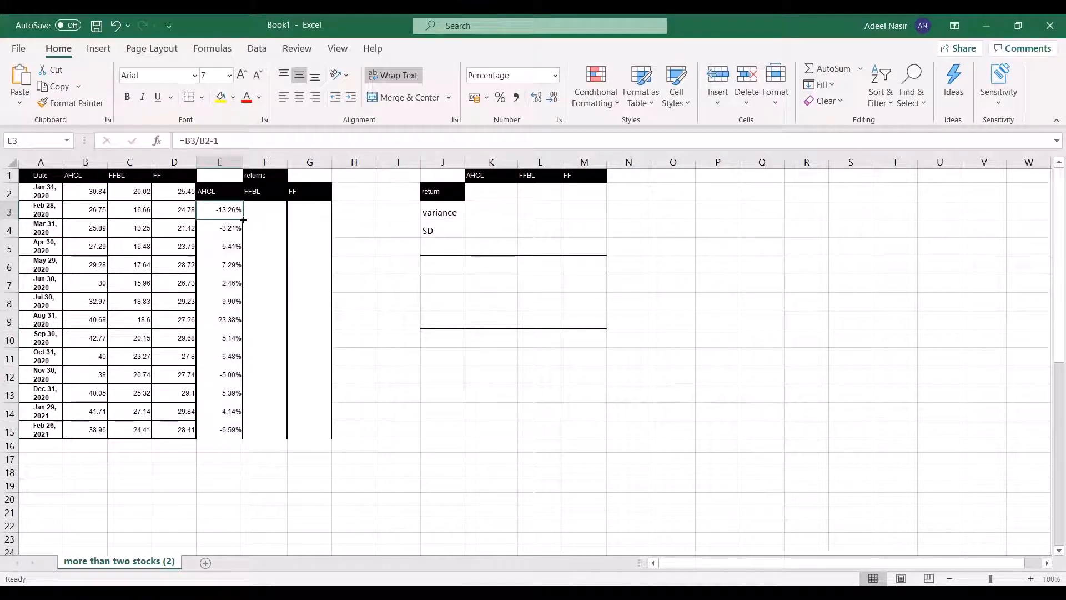
pyautogui.moveTo(243, 218); pyautogui.dragTo(299, 209)
pyautogui.doubleClick(264, 208)
pyautogui.press('Escape')
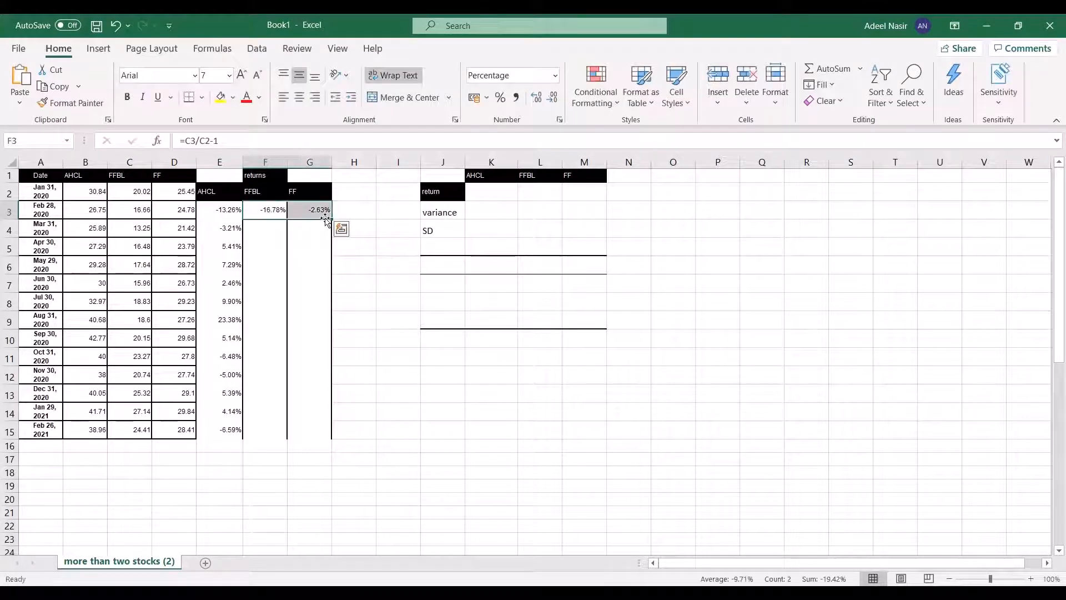
pyautogui.doubleClick(332, 218)
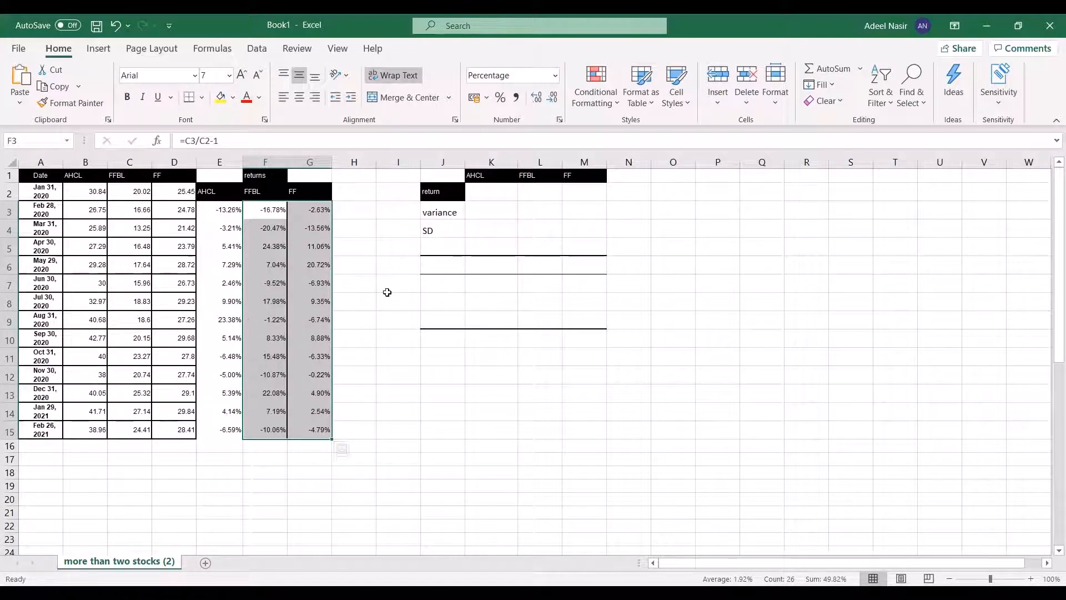
# - Calculate the stocks' average returns by entering =AVERAGE(E3:E15) in K2 and copying the formula across to M2
pyautogui.click(483, 191)
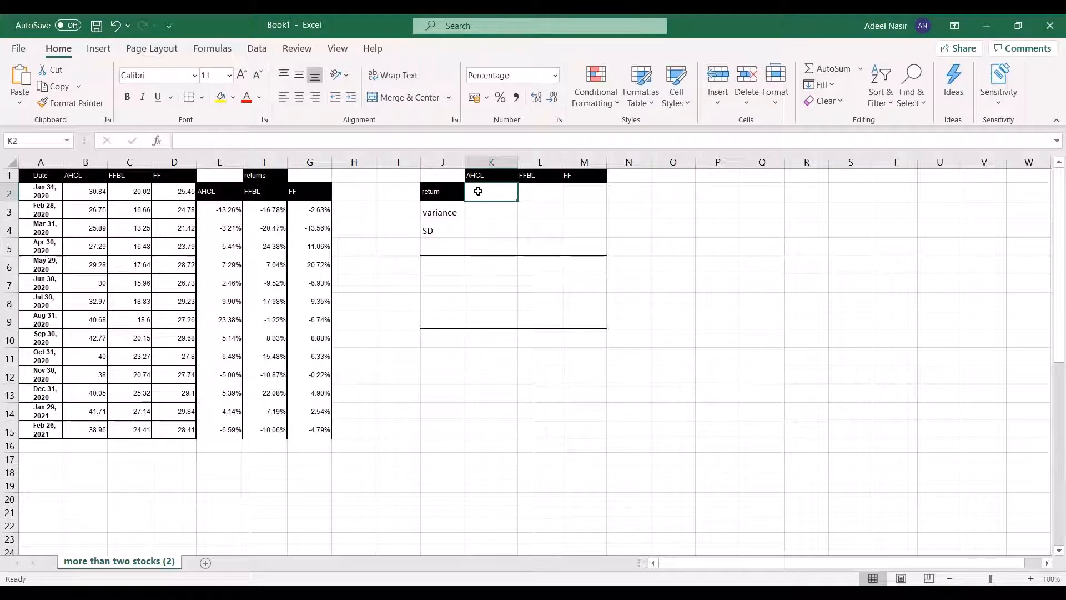
pyautogui.write('=')
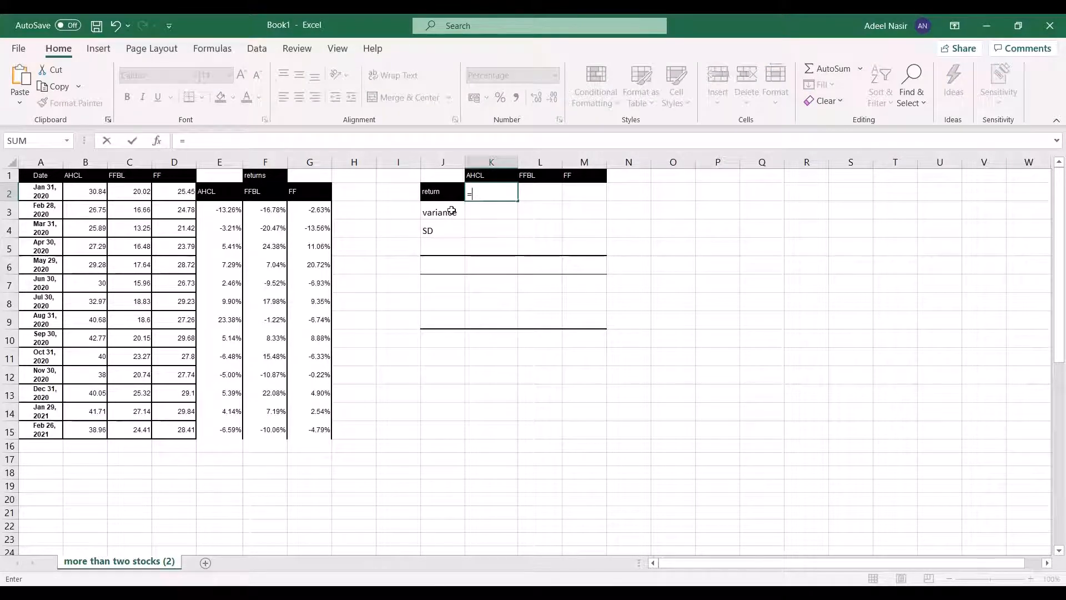
pyautogui.write('average(')
pyautogui.click(230, 210)
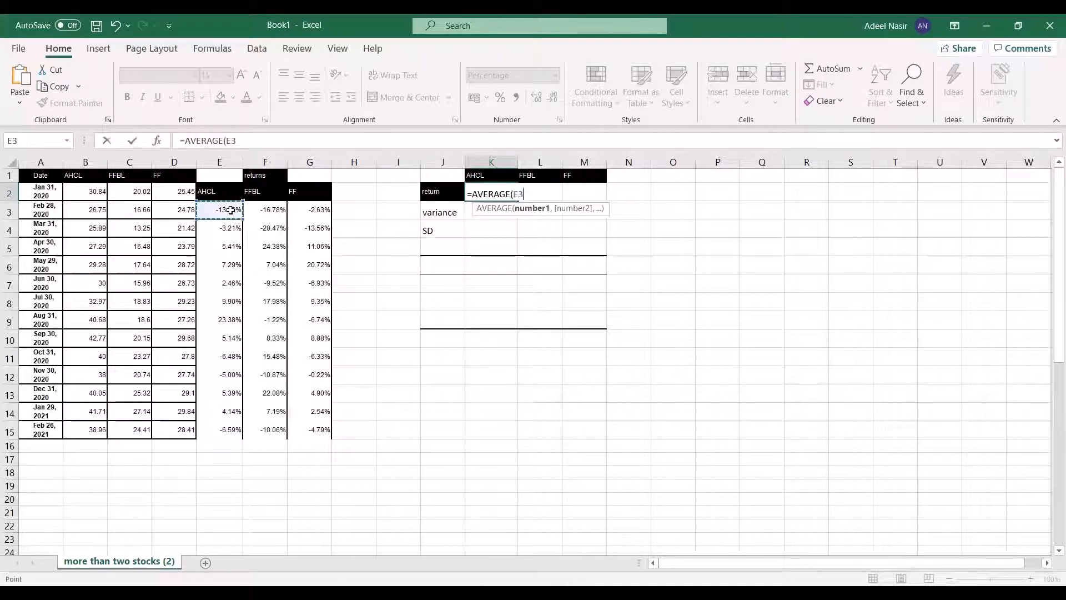
pyautogui.hotkey('ctrl', 'shift', 'Down')
pyautogui.press('Return')
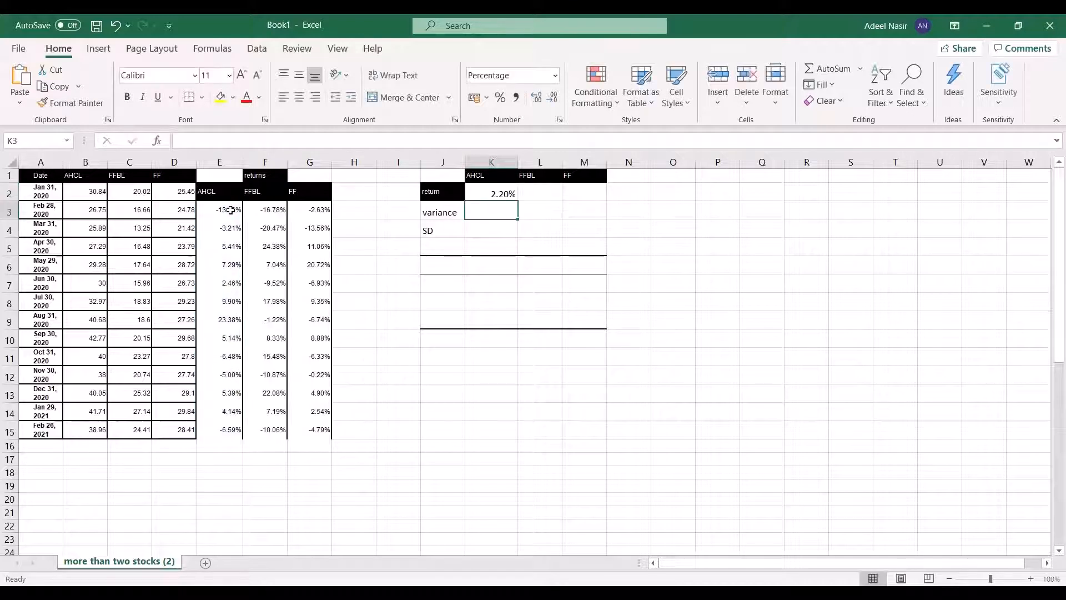
pyautogui.press('Up')
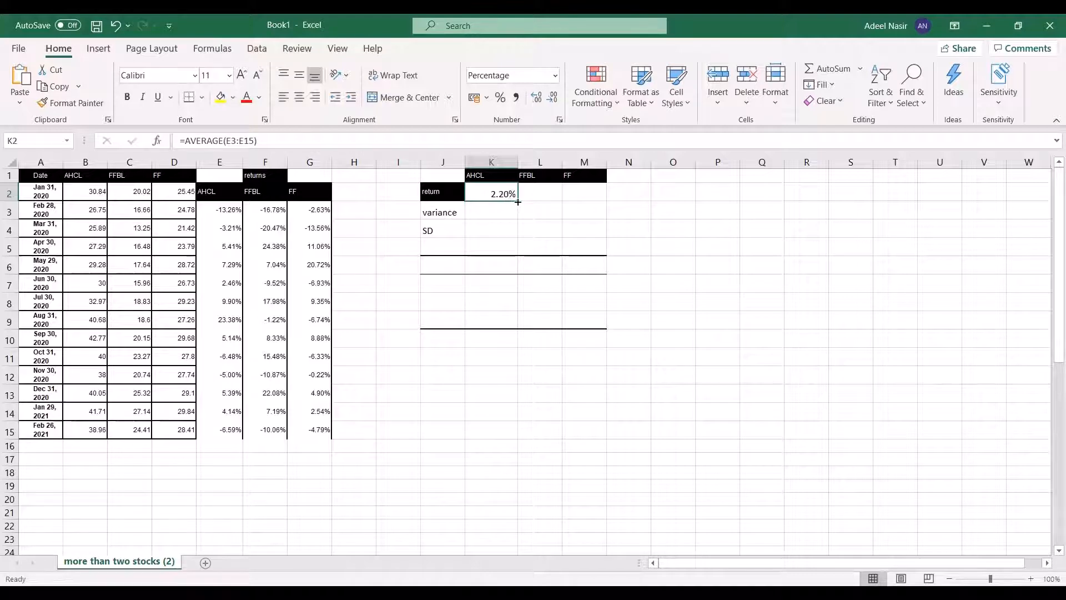
pyautogui.moveTo(520, 202); pyautogui.dragTo(581, 201)
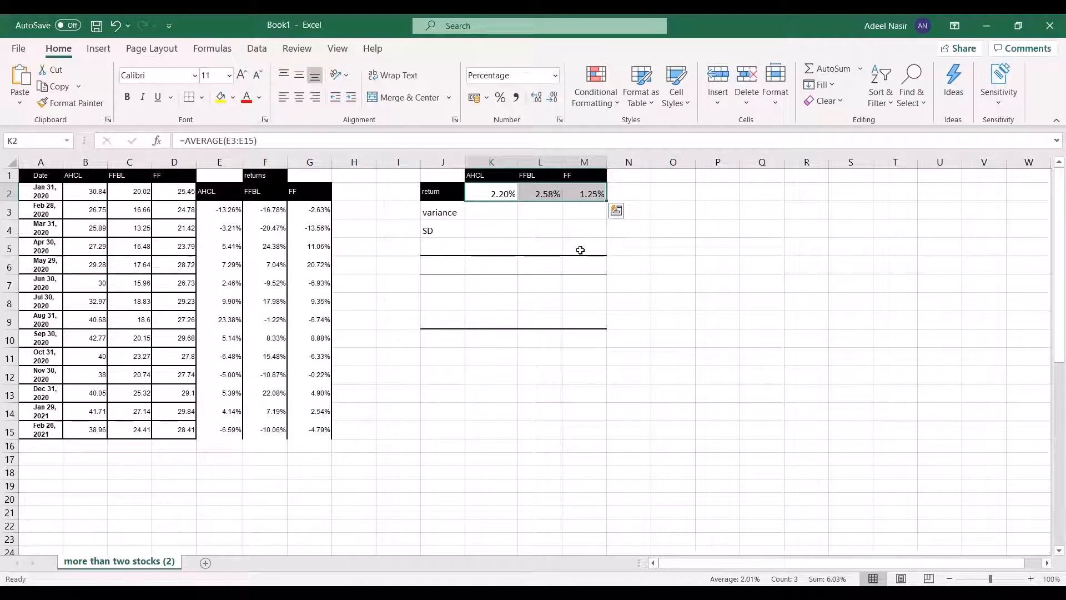
# - Calculate AHCL's population variance in K3 with =VAR.P(E3:E15)
pyautogui.click(506, 213)
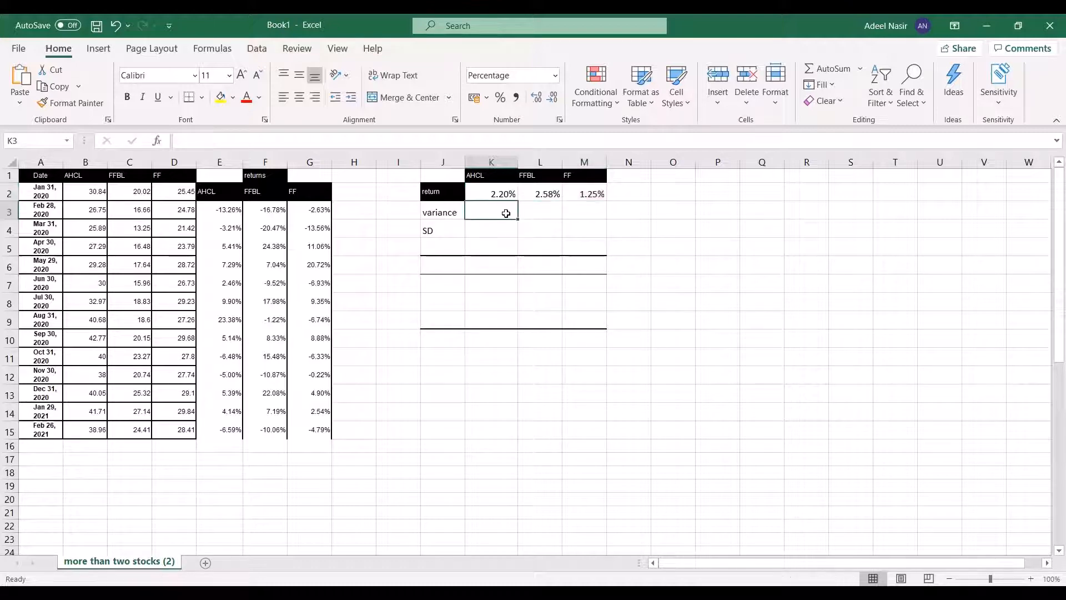
pyautogui.write('=')
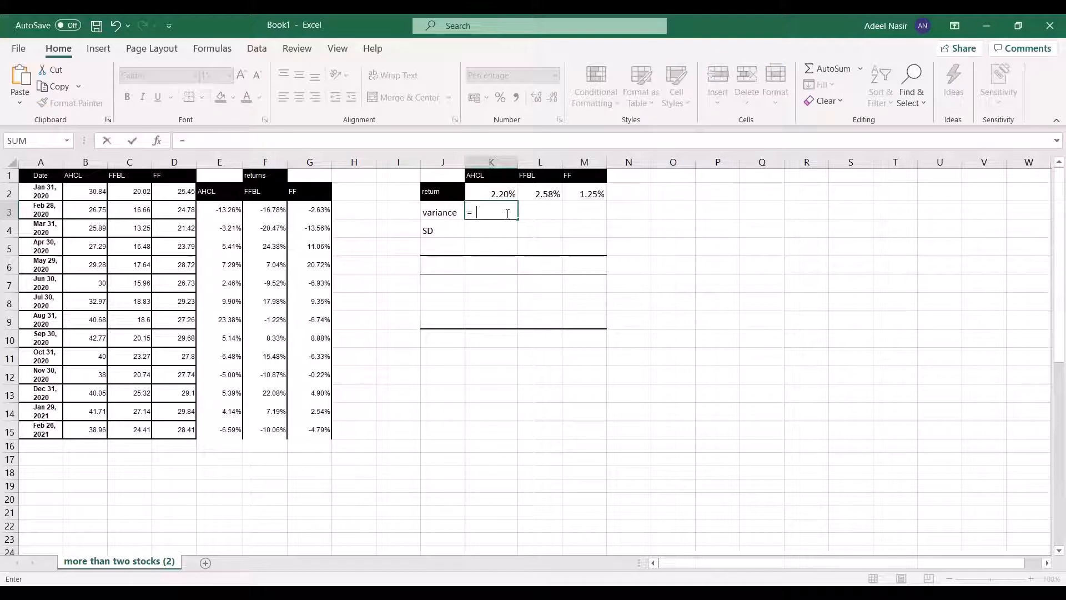
pyautogui.write('vari')
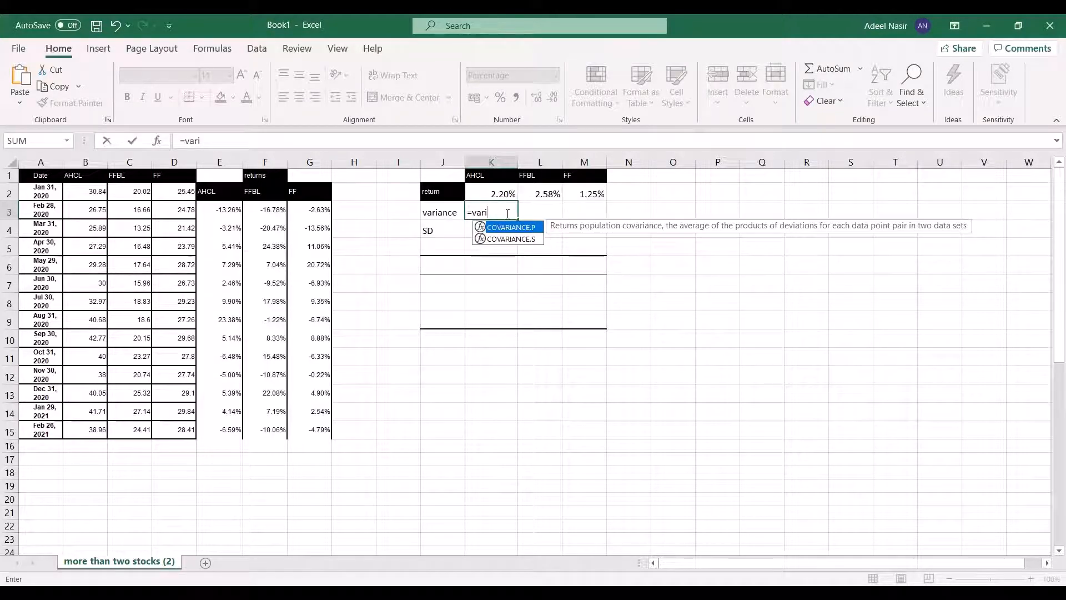
pyautogui.press('BackSpace')
pyautogui.press('BackSpace')
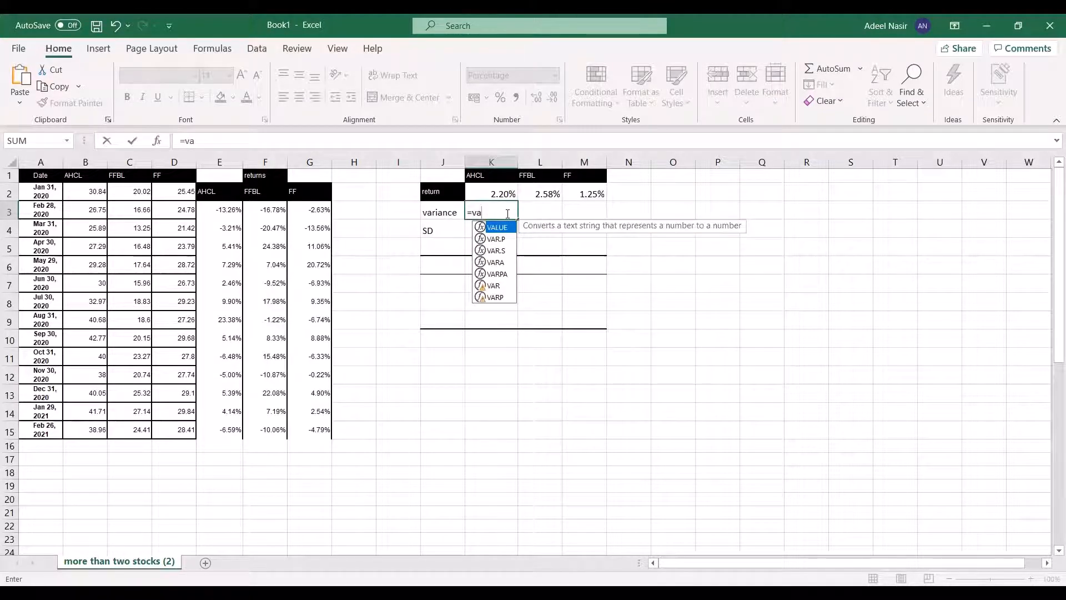
pyautogui.doubleClick(496, 239)
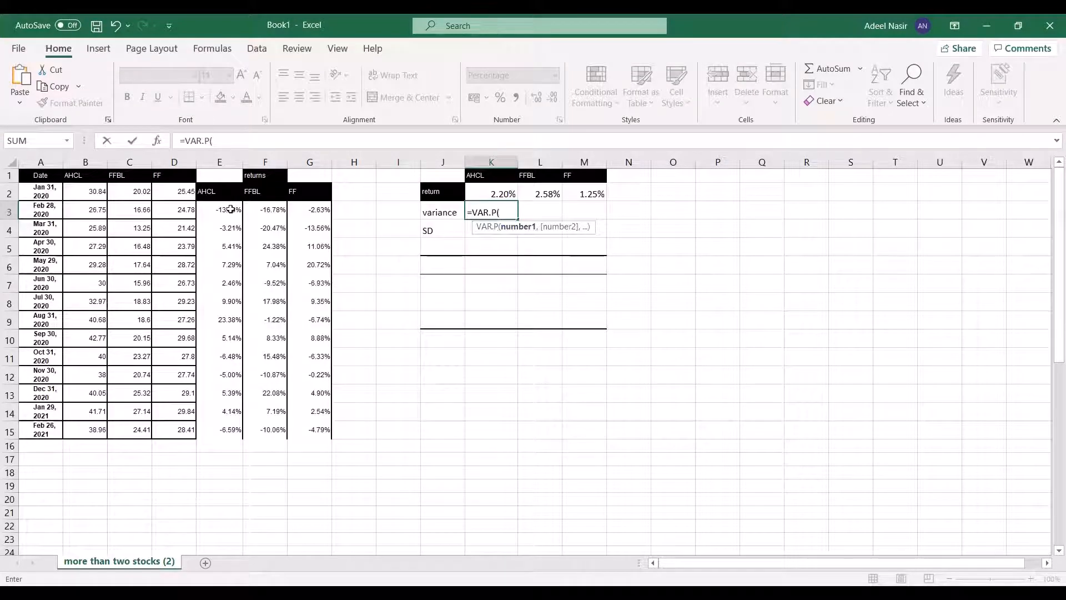
pyautogui.click(230, 210)
pyautogui.hotkey('ctrl', 'shift', 'Down')
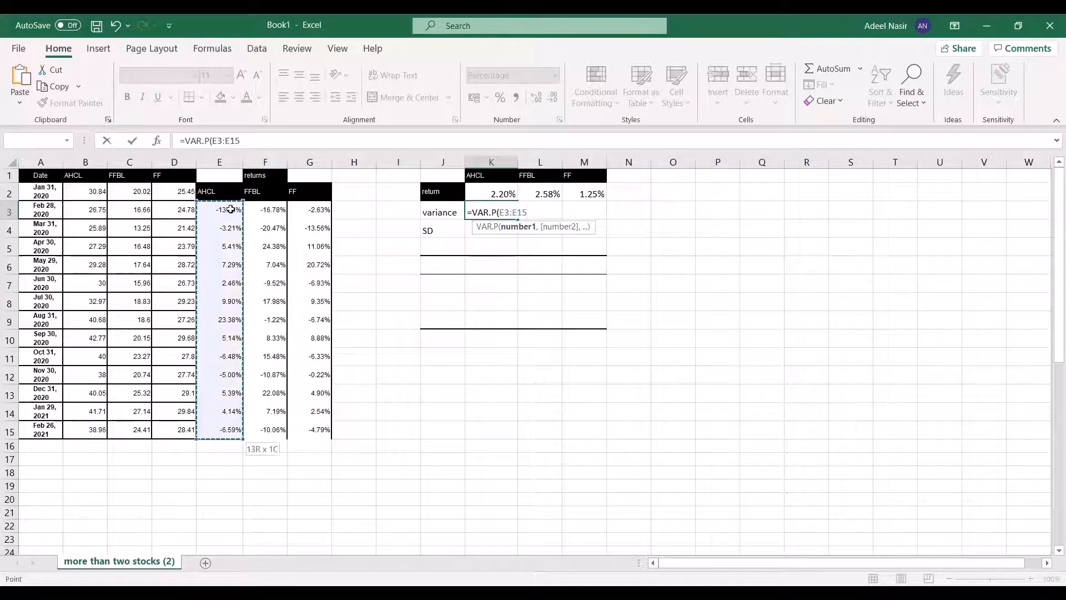
pyautogui.press('Return')
# - Copy the variance formula from K3 across to L3:M3 for FFBL and FF
pyautogui.press('Up')
pyautogui.press('Right')
pyautogui.press('Left')
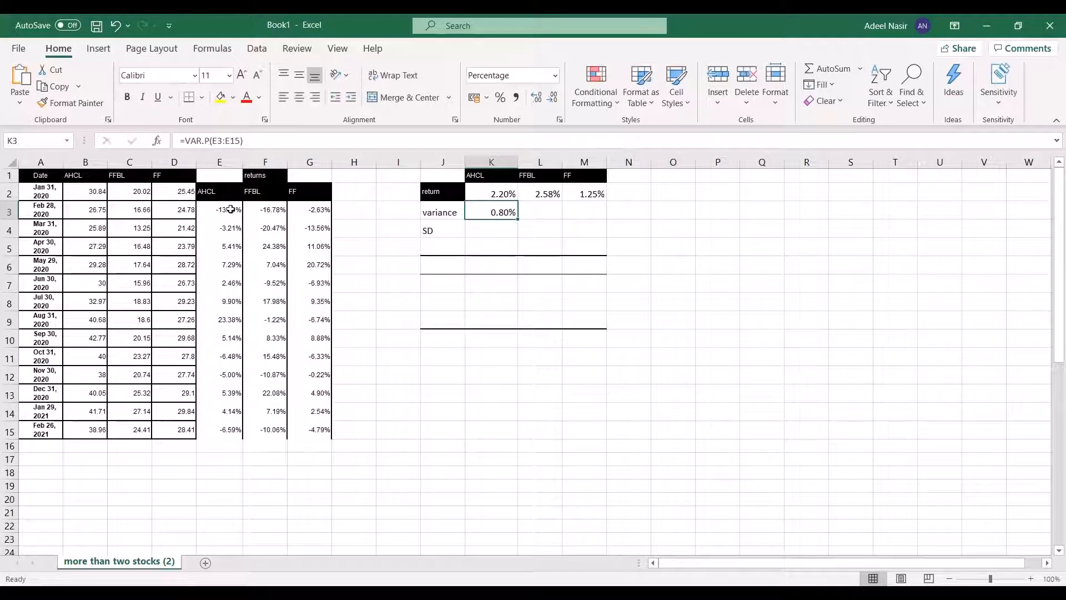
pyautogui.moveTo(519, 221); pyautogui.dragTo(605, 215)
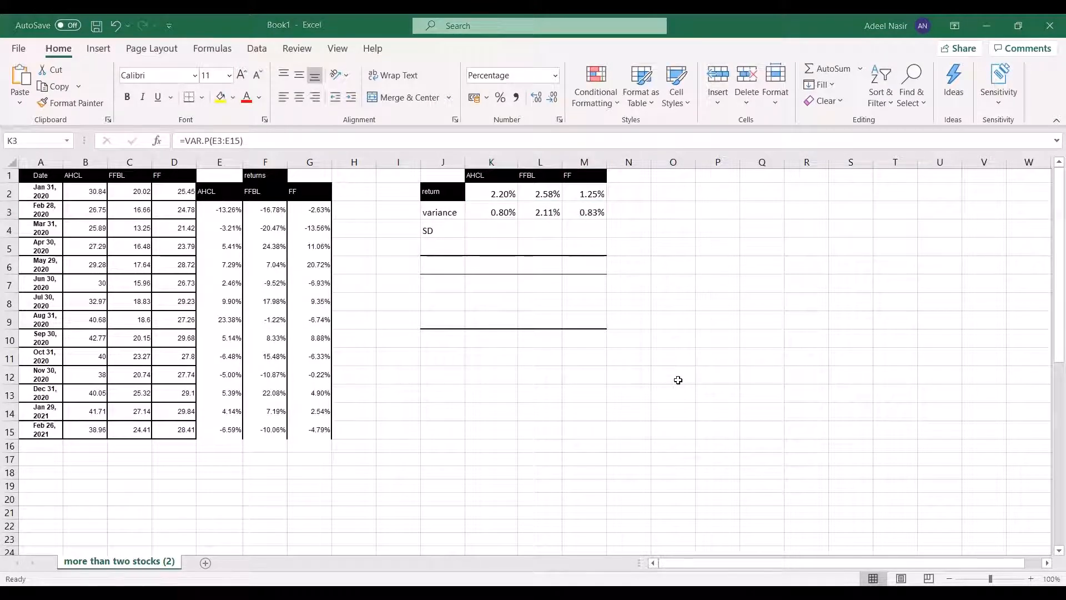
# - Calculate the stocks' standard deviations by entering =SQRT(K3) in K4 and copying the formula across to M4
pyautogui.click(500, 226)
pyautogui.click(500, 212)
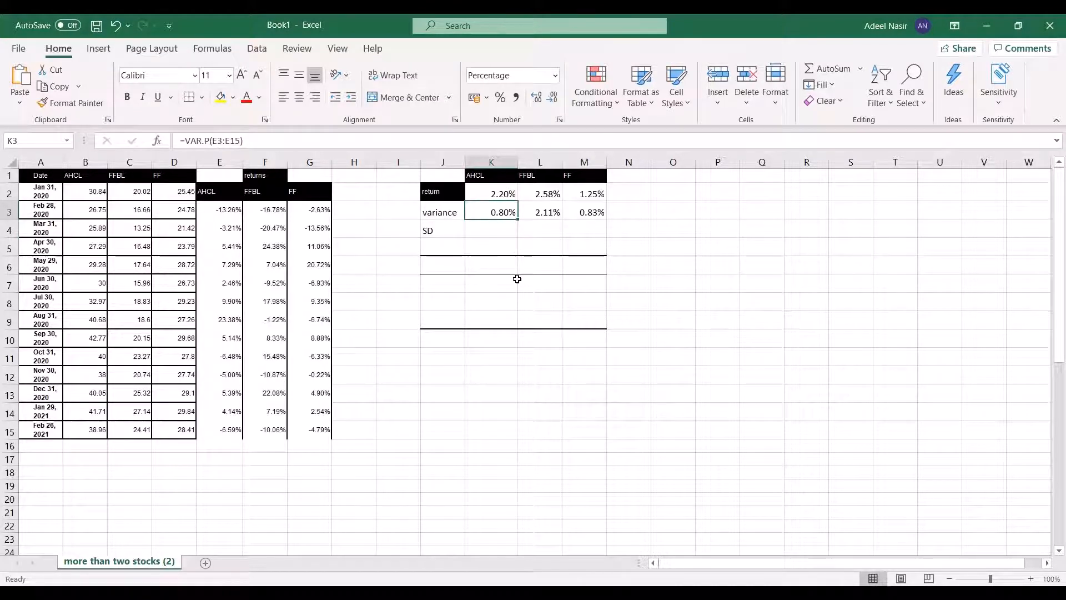
pyautogui.click(493, 232)
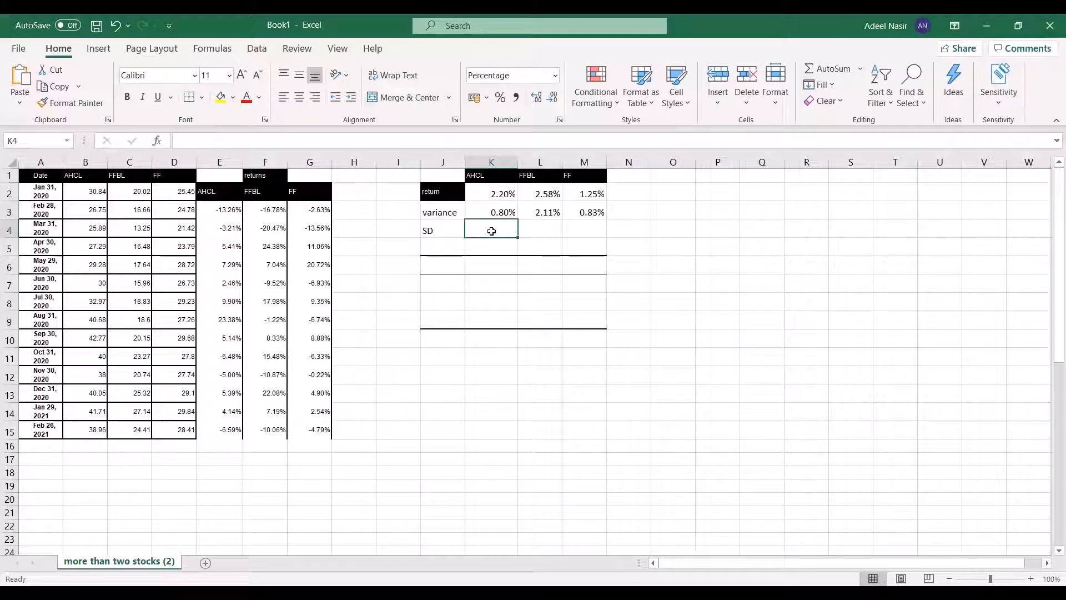
pyautogui.write('=sq')
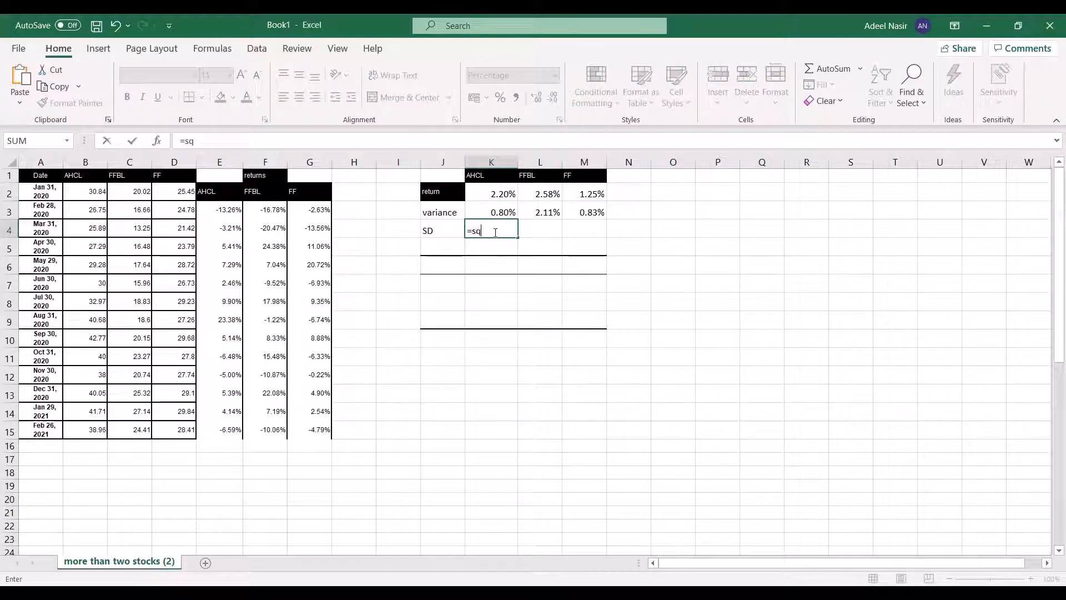
pyautogui.press('Tab')
pyautogui.click(491, 212)
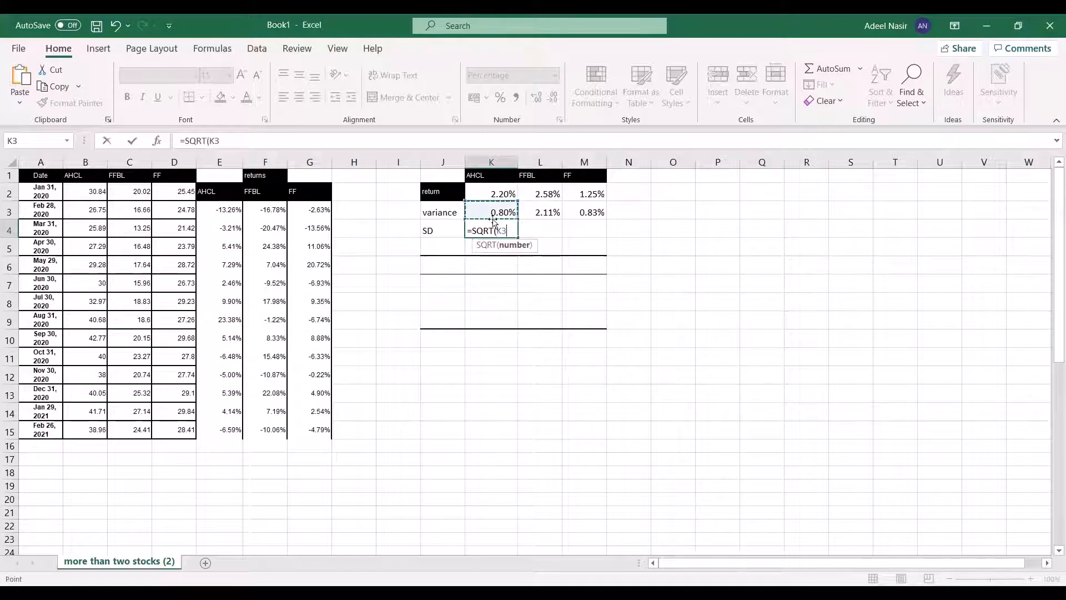
pyautogui.hotkey('ctrl', 'Return')
pyautogui.press('Right')
pyautogui.press('Left')
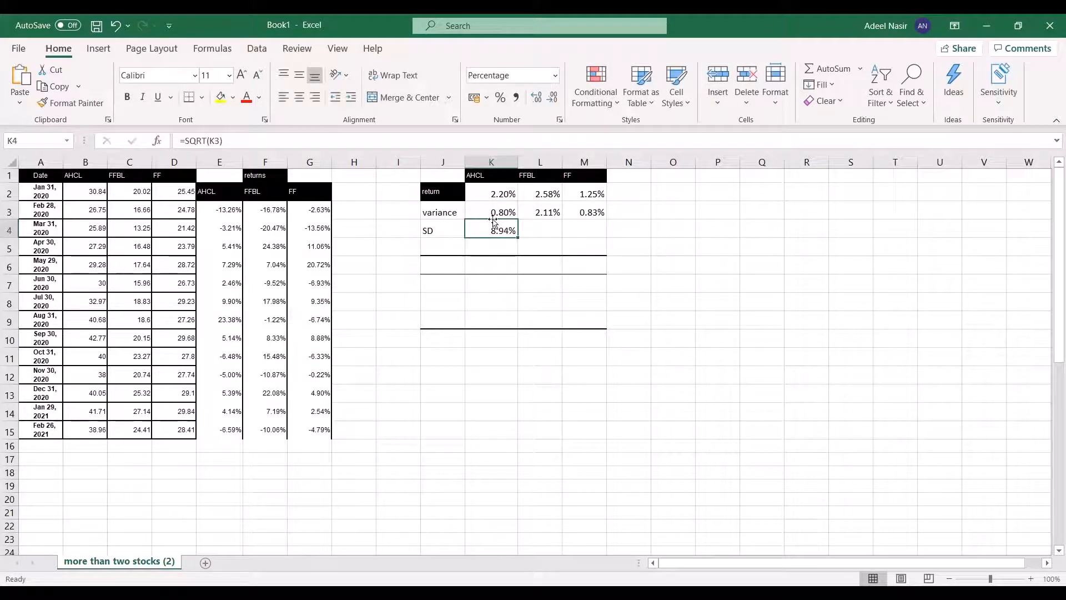
pyautogui.moveTo(518, 238); pyautogui.dragTo(585, 238)
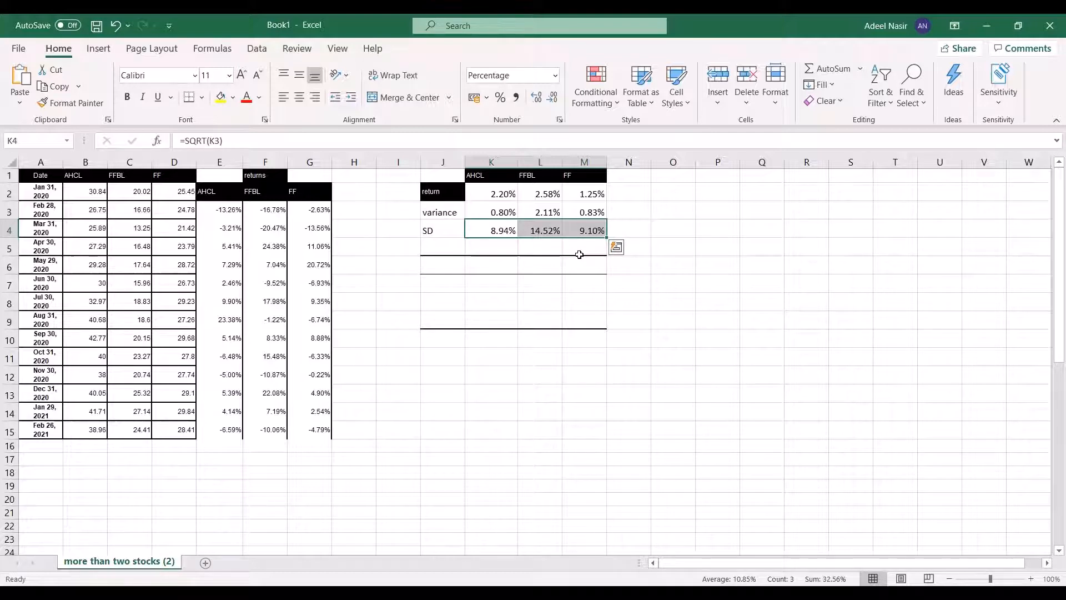
# - Label J13 as "Portfolio return" and J14 as "Portfolio Risk"
pyautogui.click(458, 401)
pyautogui.write('Port')
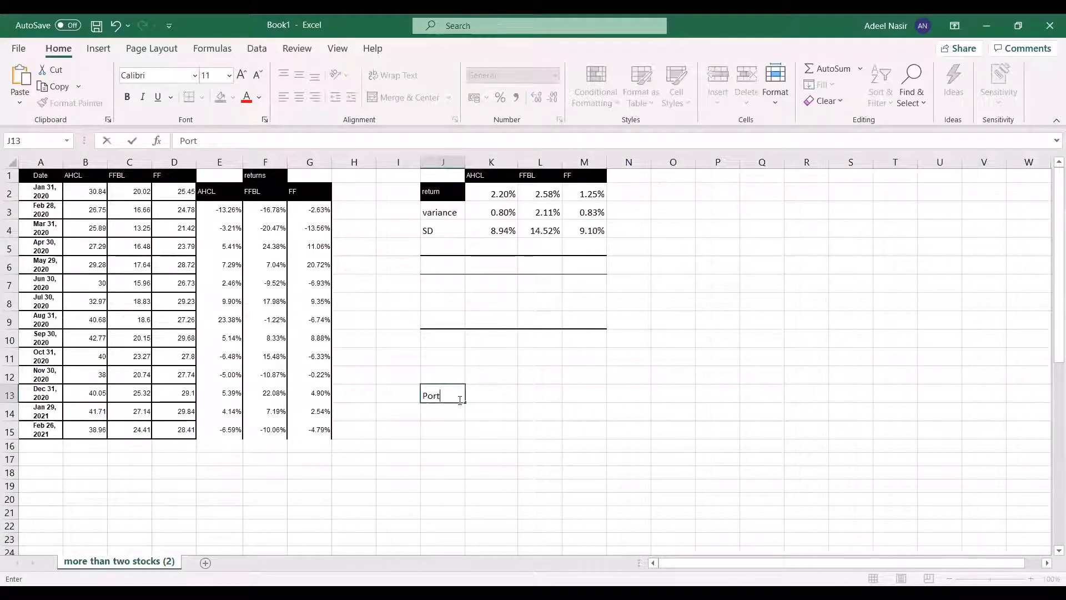
pyautogui.write('folio return')
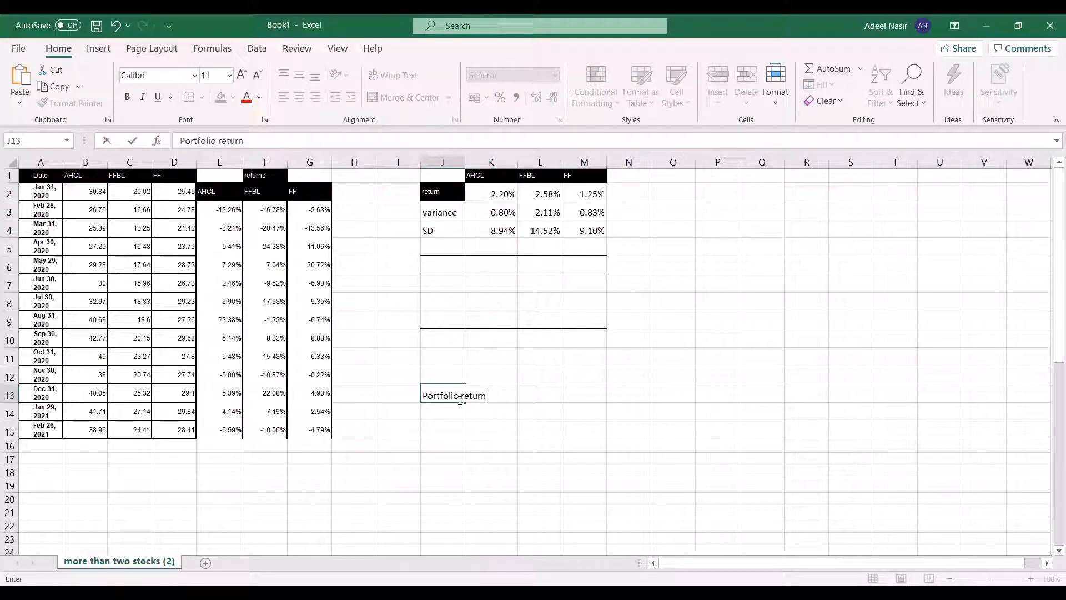
pyautogui.press('Return')
pyautogui.write('Portfolio ')
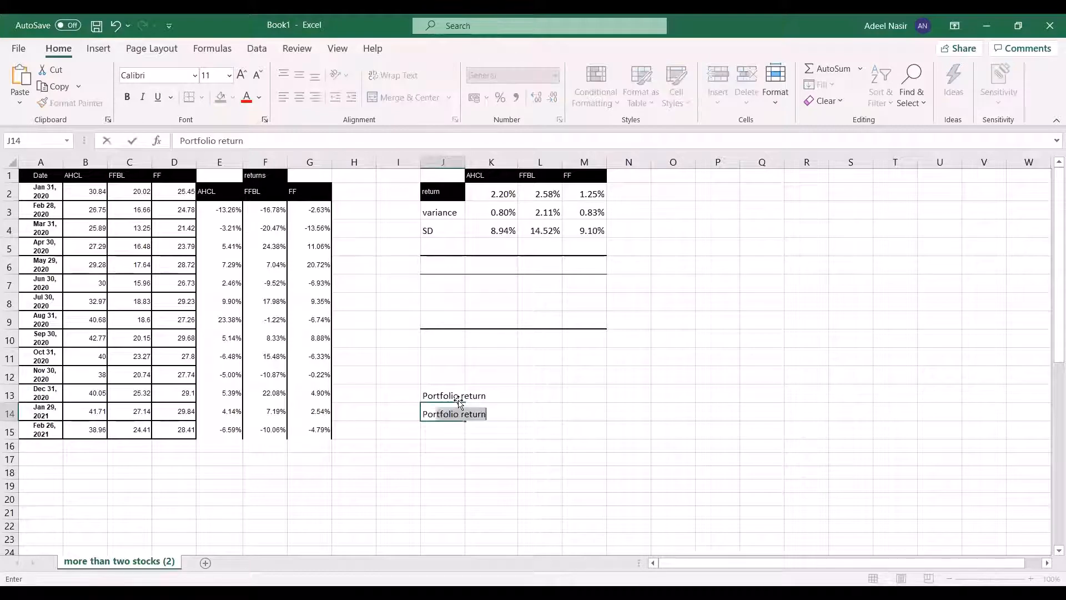
pyautogui.write('Risk')
pyautogui.press('Return')
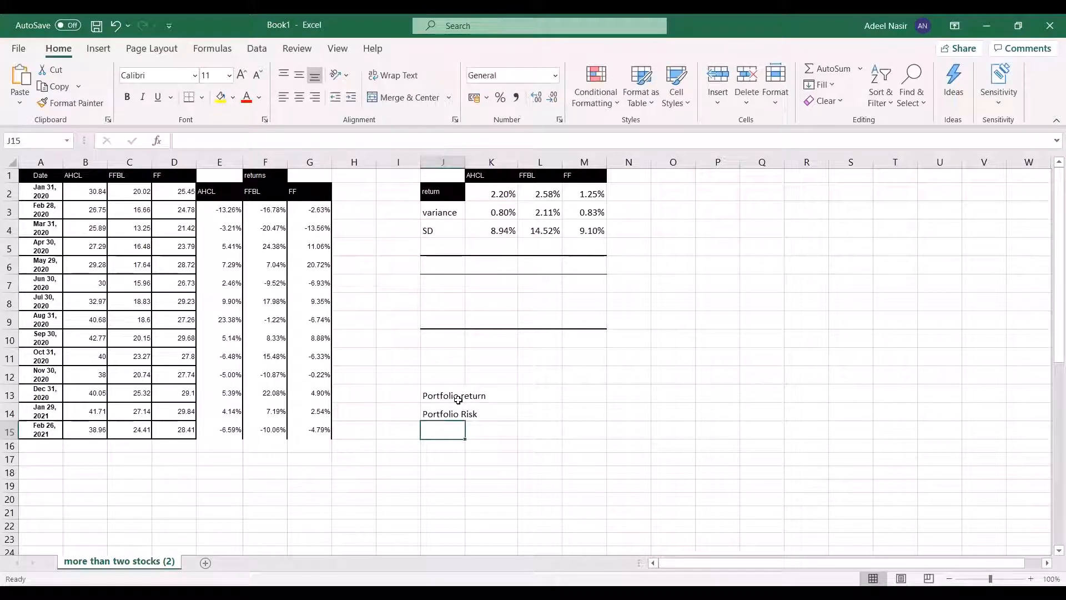
pyautogui.press('Up')
pyautogui.press('Up')
pyautogui.press('Up')
pyautogui.press('Up')
pyautogui.press('Up')
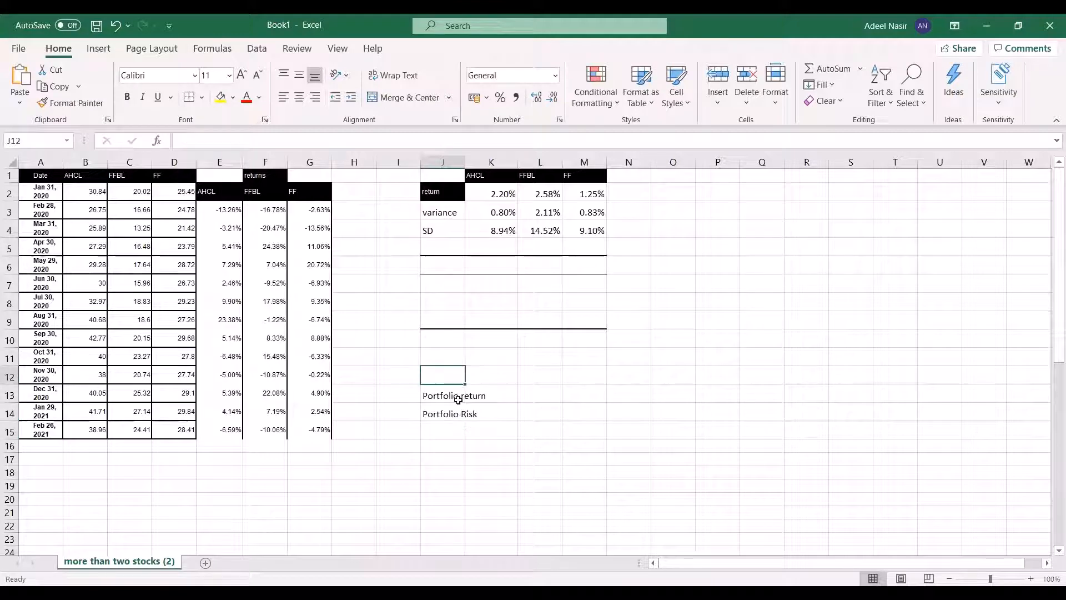
pyautogui.press('Up')
pyautogui.press('Up')
pyautogui.press('Up')
pyautogui.press('Up')
pyautogui.press('Right')
pyautogui.press('Right')
pyautogui.press('Right')
pyautogui.press('Right')
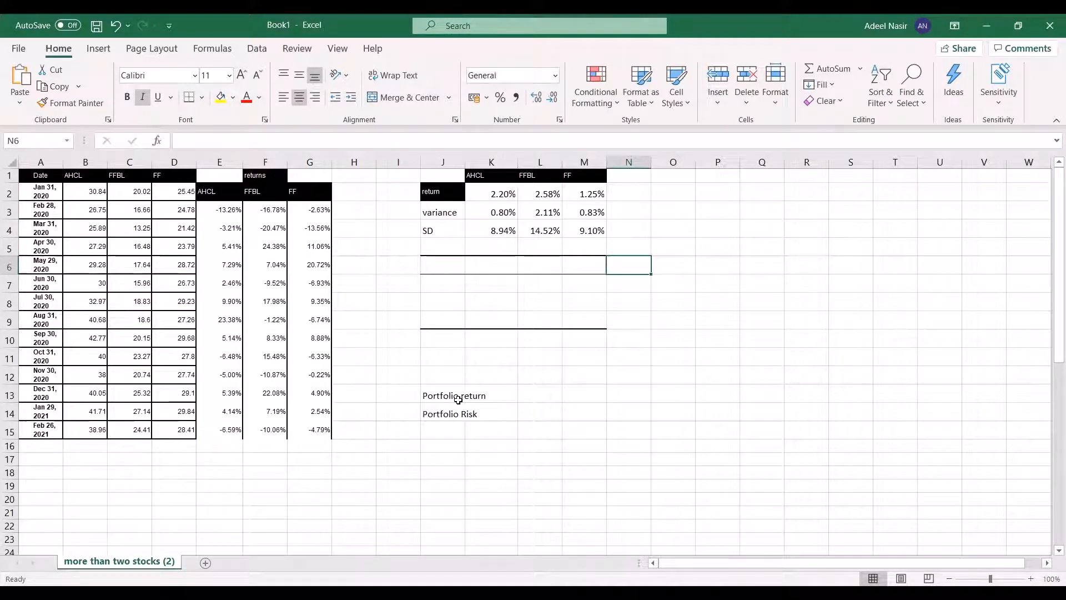
pyautogui.press('Left')
pyautogui.press('Left')
pyautogui.press('Left')
pyautogui.press('Left')
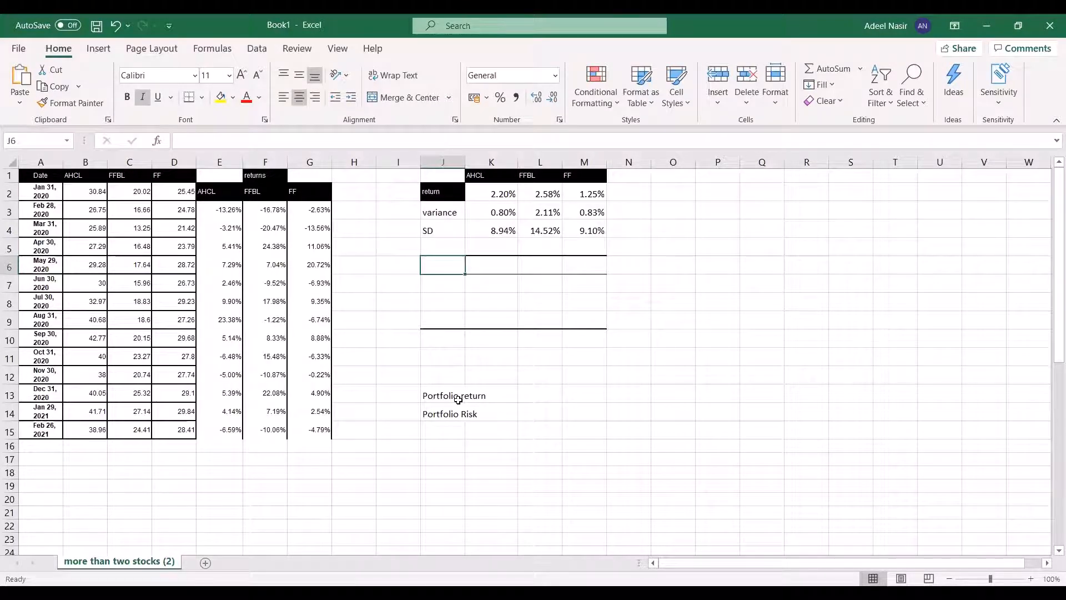
pyautogui.press('Down')
pyautogui.press('Right')
pyautogui.press('Down')
pyautogui.press('Up')
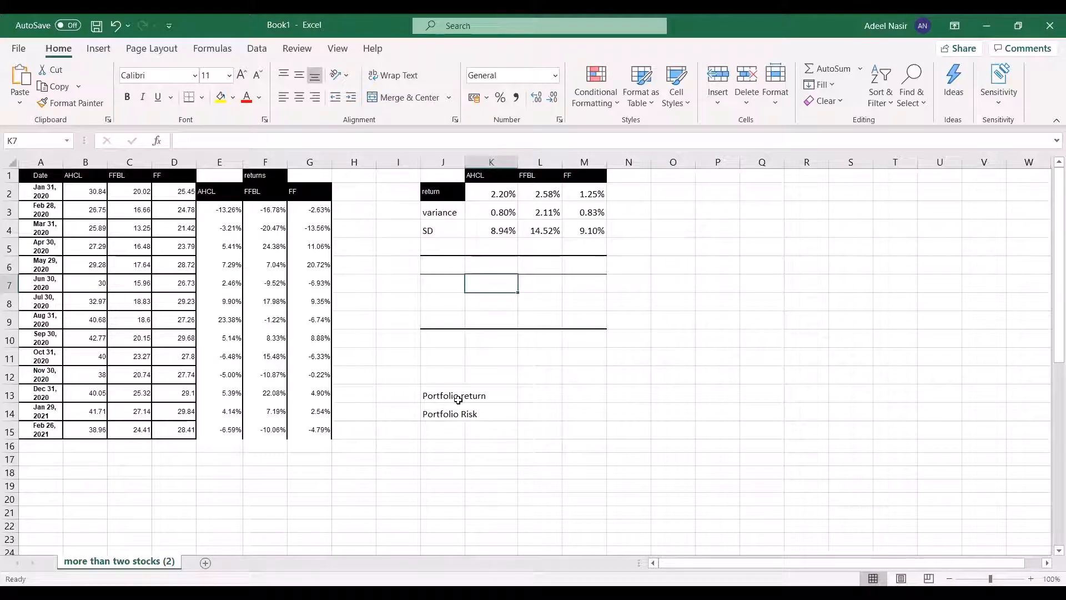
pyautogui.press('Up')
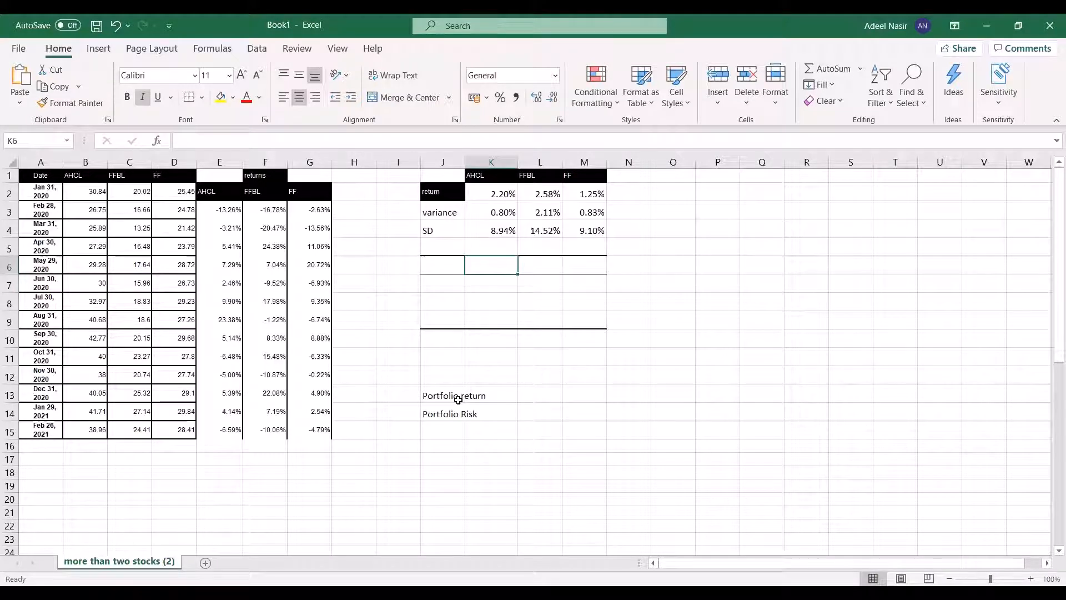
pyautogui.press('Down')
pyautogui.press('Right')
pyautogui.press('Down')
pyautogui.press('Right')
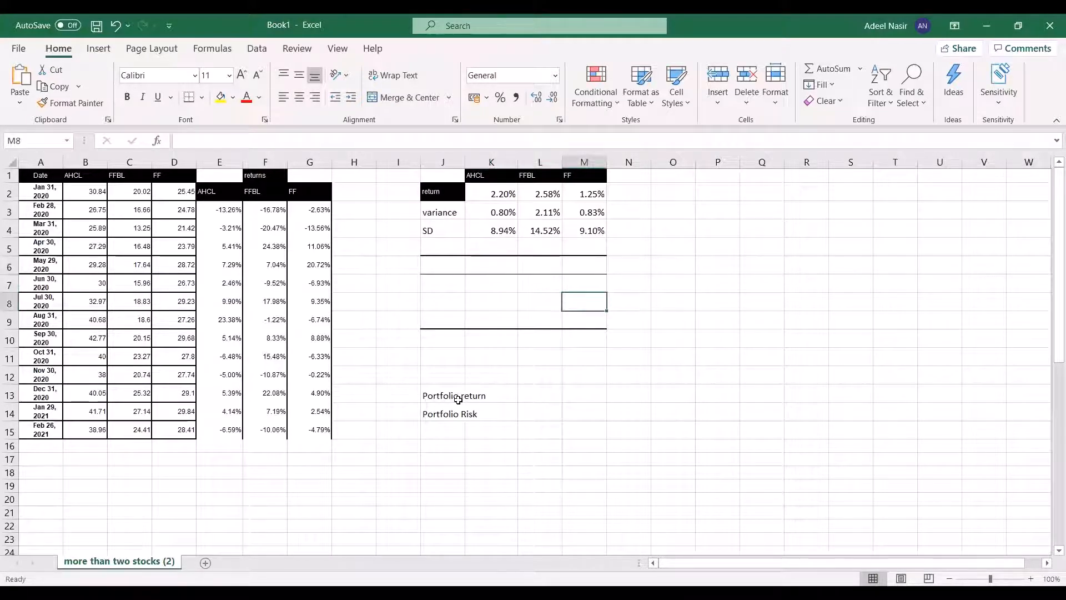
# - Calculate the population covariance of the AHCL and FFBL returns in K8 with =COVARIANCE.P(E3:E15,F3:F15)
pyautogui.press('Left')
pyautogui.press('Left')
pyautogui.press('Left')
pyautogui.press('Right')
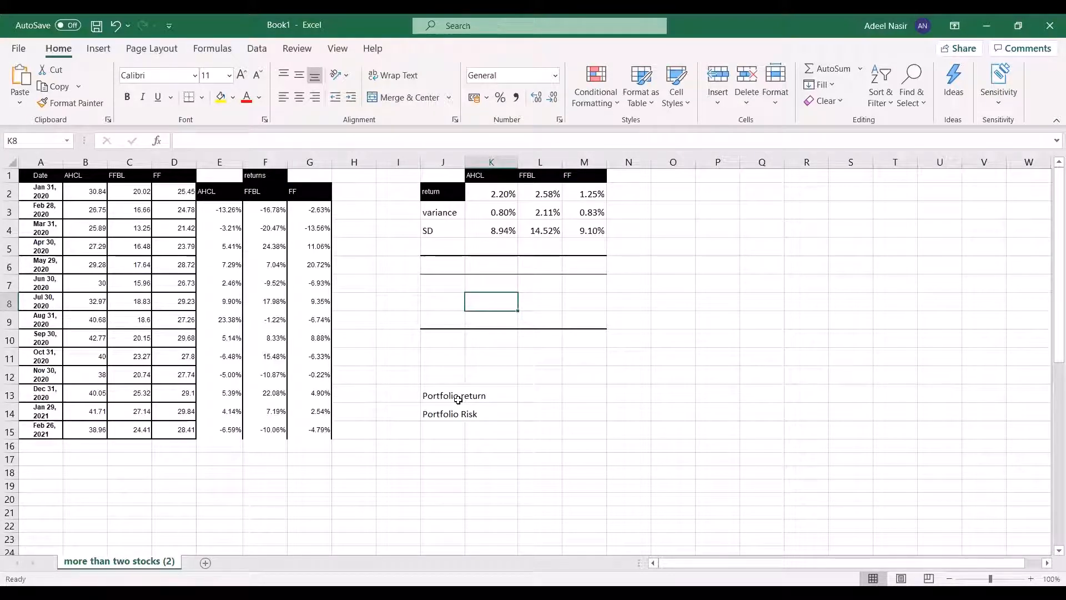
pyautogui.write('=cp4')
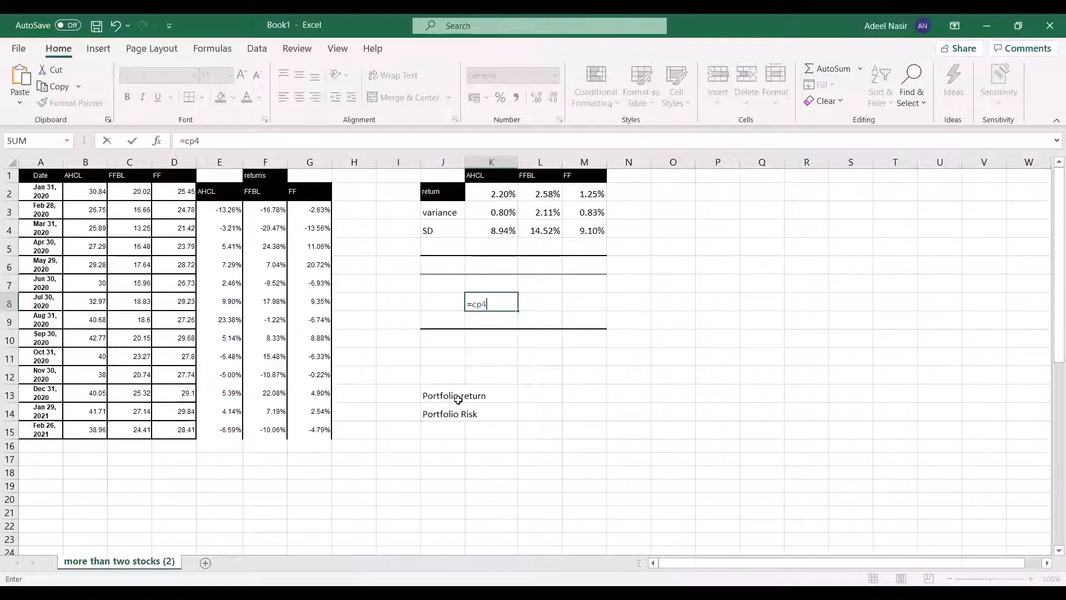
pyautogui.press('BackSpace')
pyautogui.press('BackSpace')
pyautogui.write('ov')
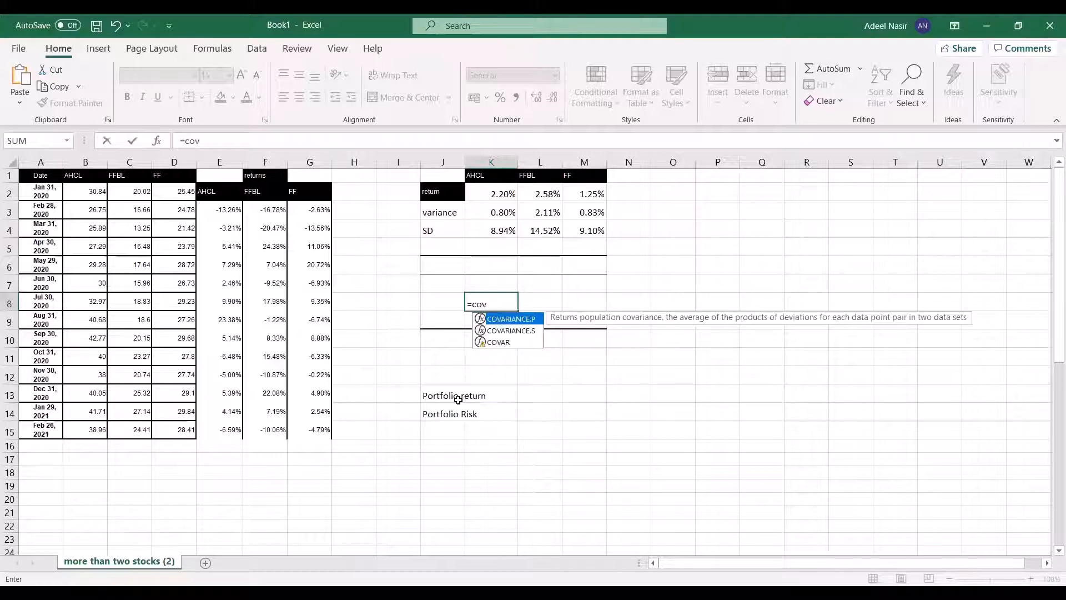
pyautogui.press('Tab')
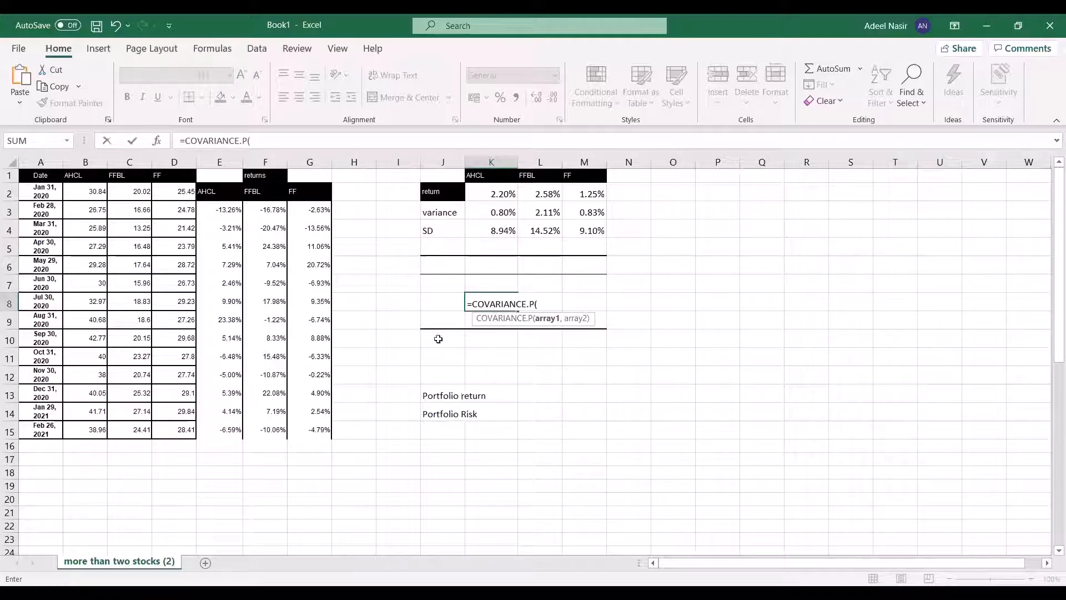
pyautogui.click(216, 209)
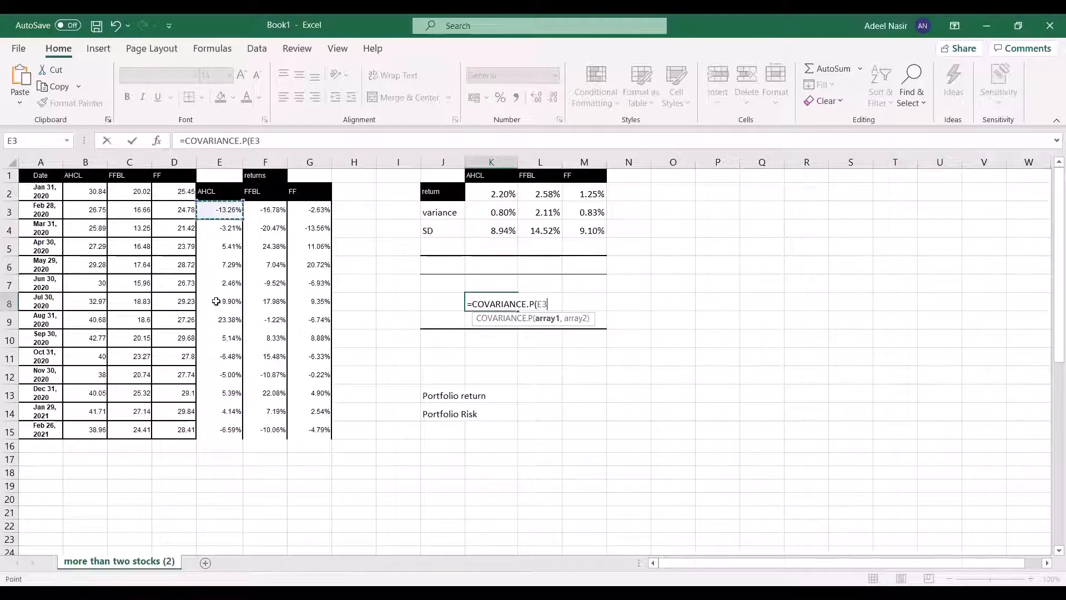
pyautogui.keyDown('shift'); pyautogui.click(217, 427); pyautogui.keyUp('shift')
pyautogui.write(',')
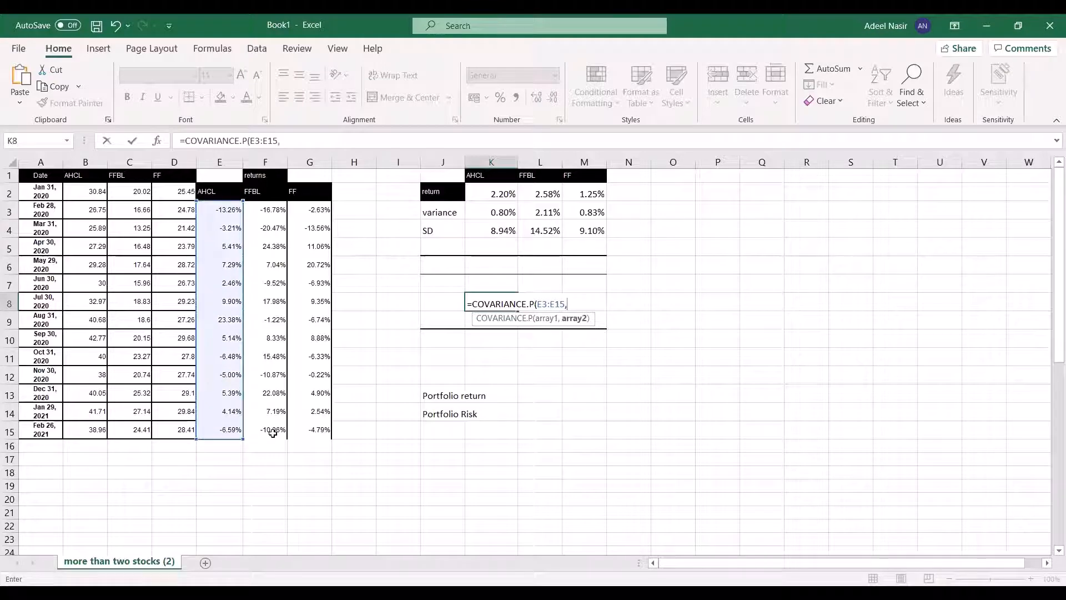
pyautogui.click(270, 209)
pyautogui.keyDown('shift'); pyautogui.click(266, 429); pyautogui.keyUp('shift')
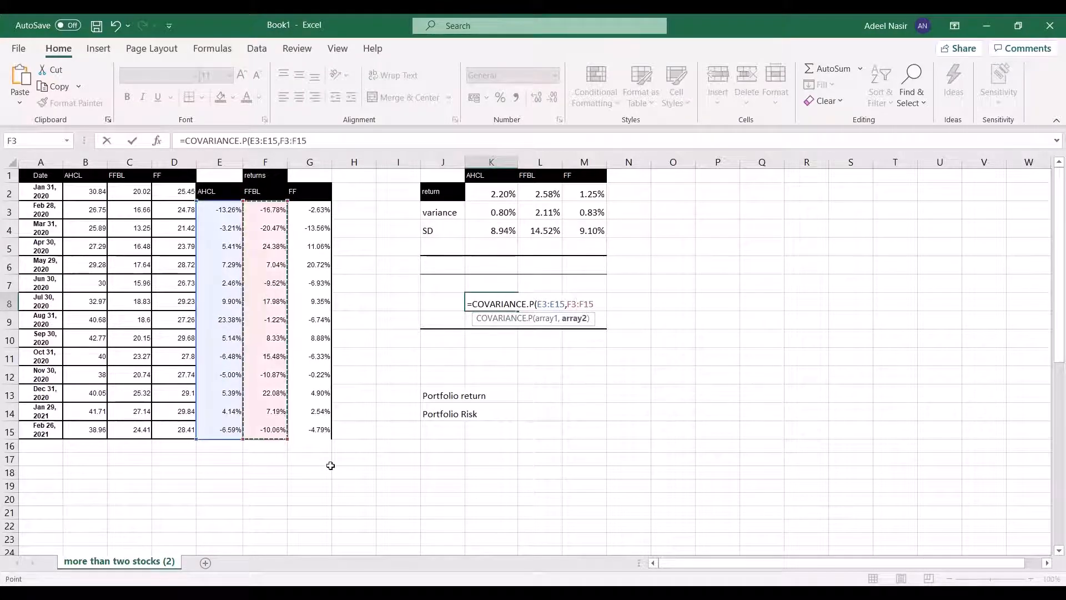
pyautogui.press('Return')
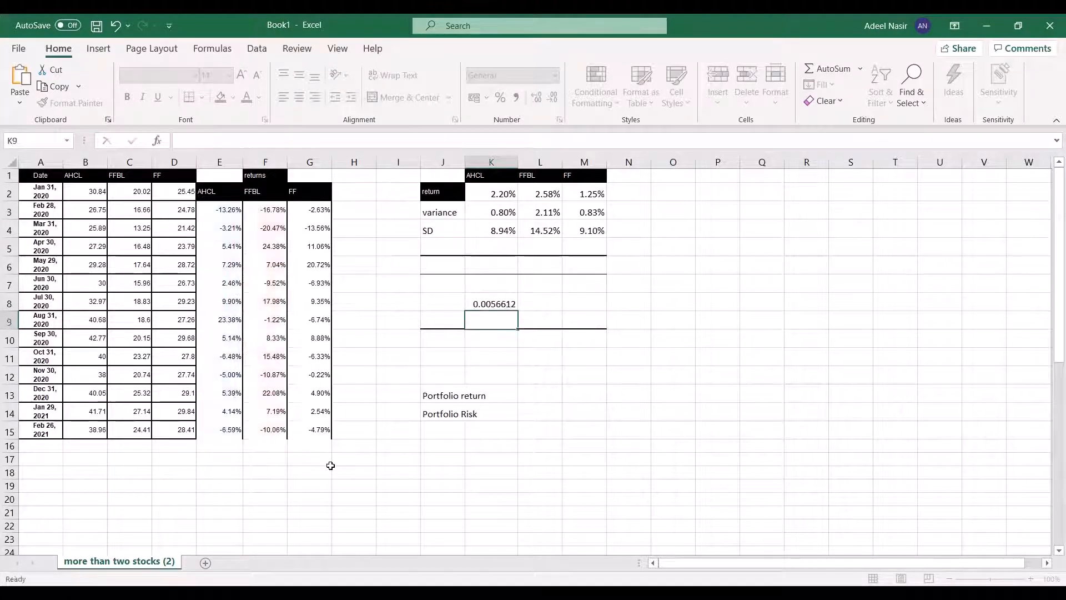
# - Clear the covariance formula from K8 and select K7
pyautogui.click(501, 305)
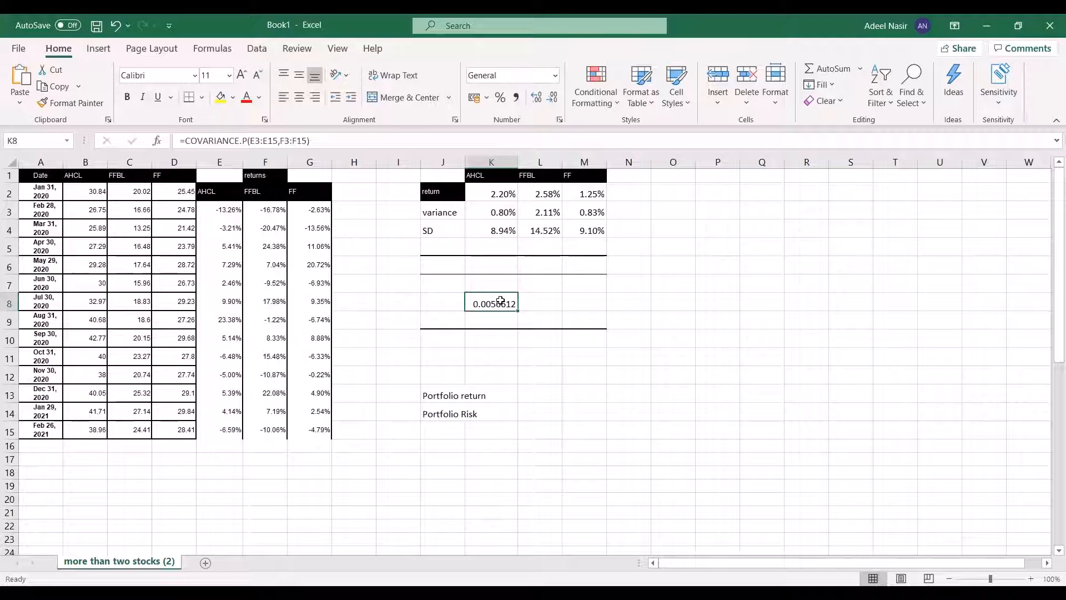
pyautogui.press('Delete')
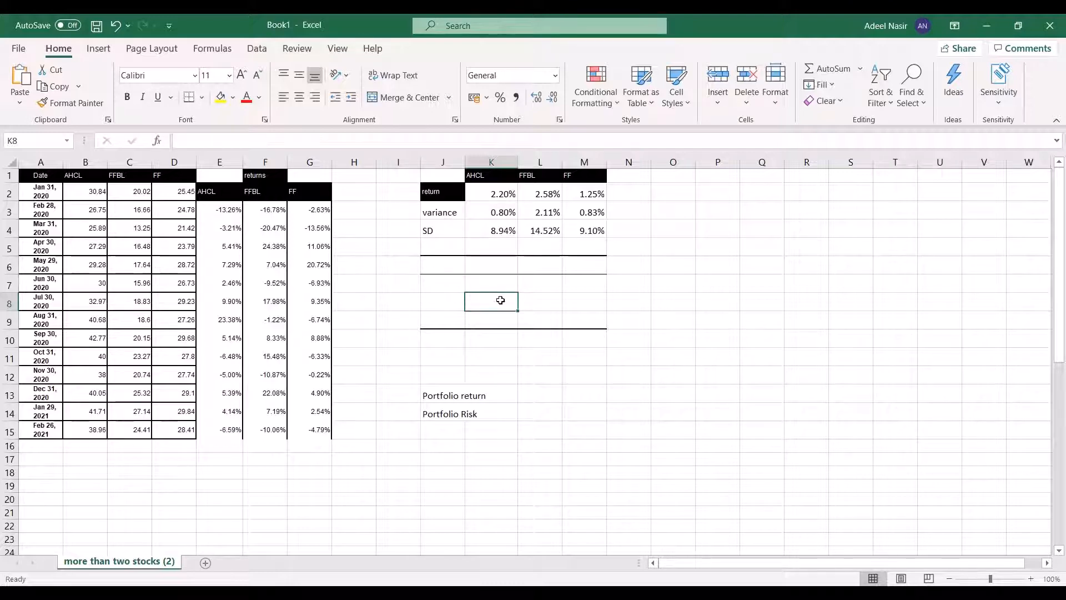
pyautogui.click(472, 283)
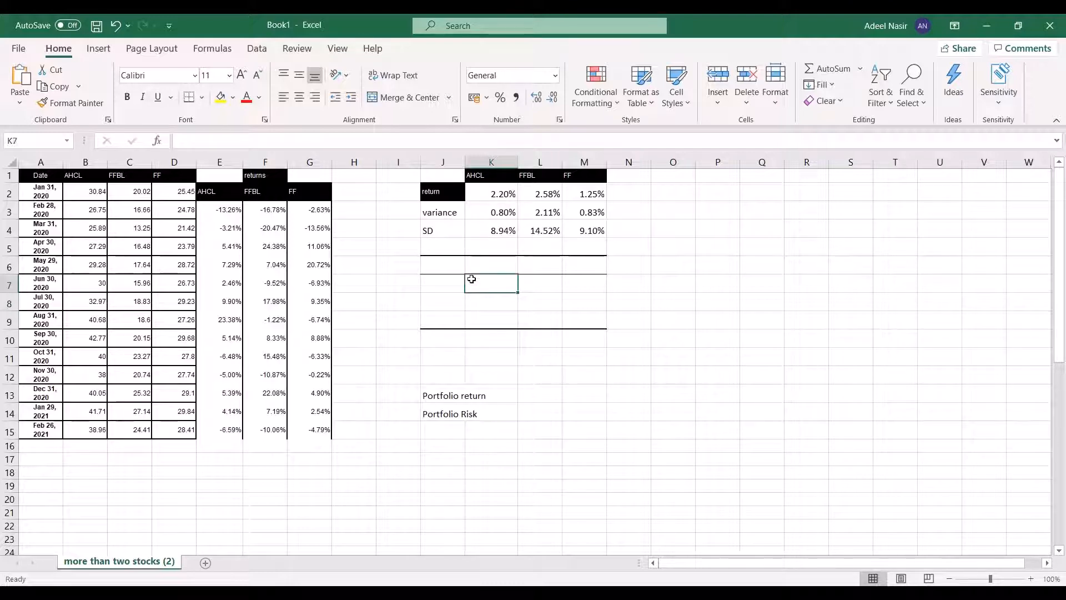
# - Check in the Excel add-ins list that the Analysis ToolPak is enabled
pyautogui.click(257, 48)
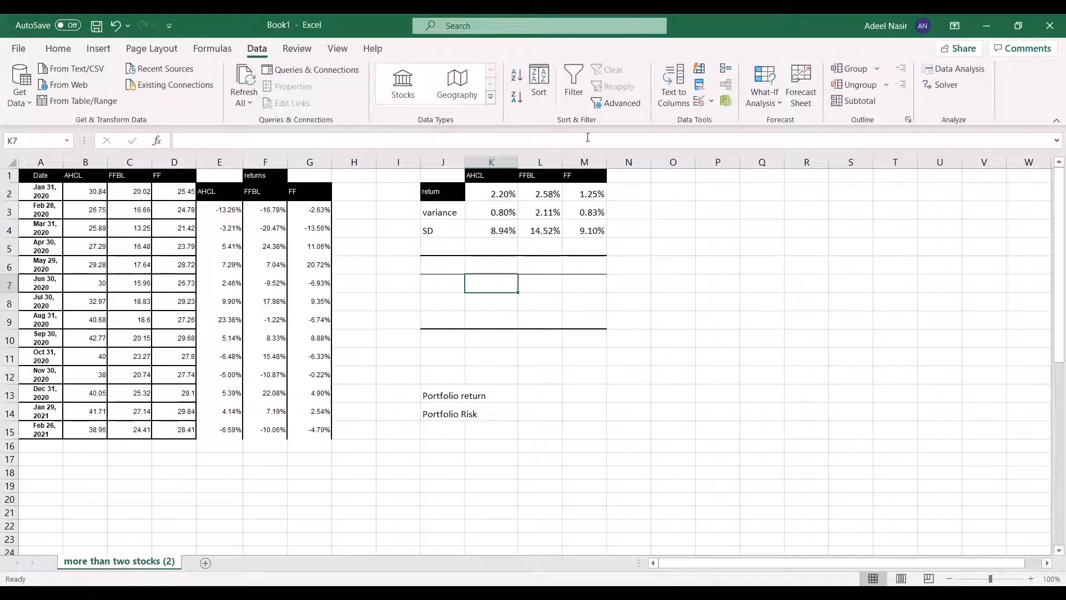
pyautogui.click(21, 49)
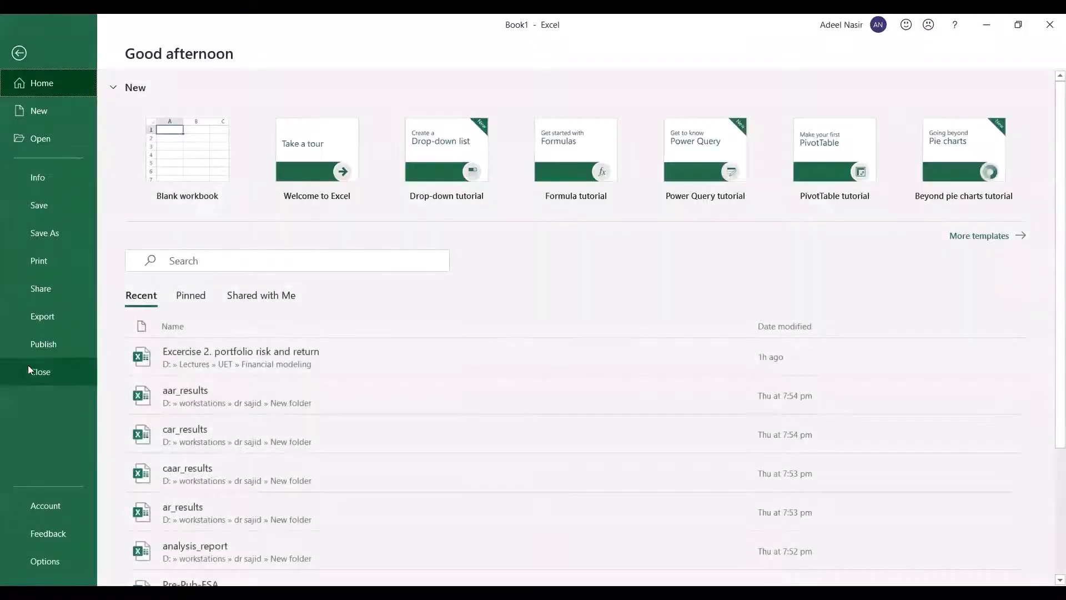
pyautogui.press('Escape')
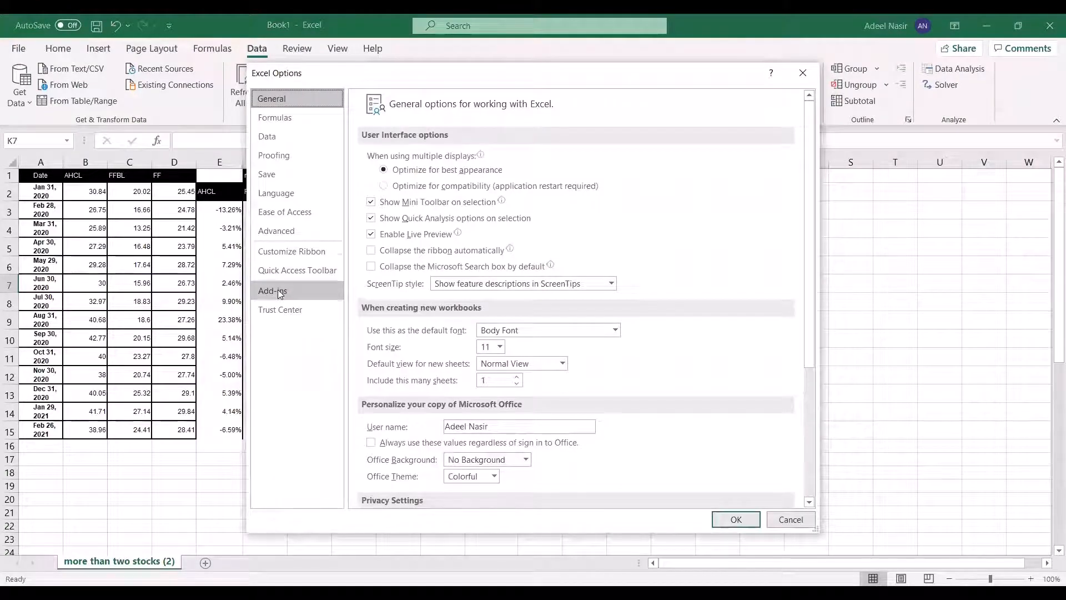
pyautogui.click(278, 291)
pyautogui.scroll(-3, 507, 351)
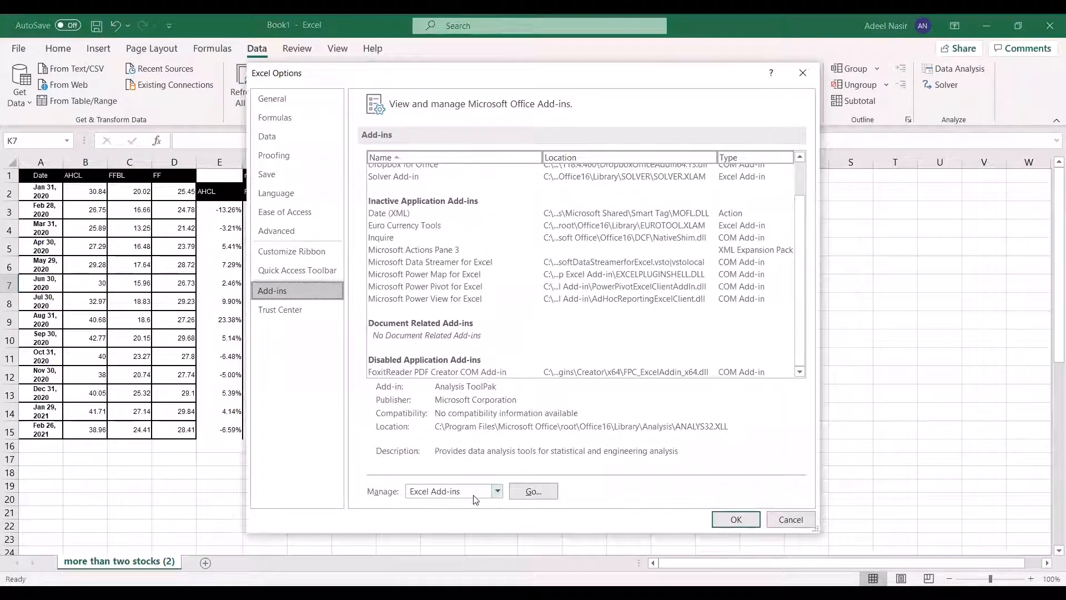
pyautogui.click(515, 492)
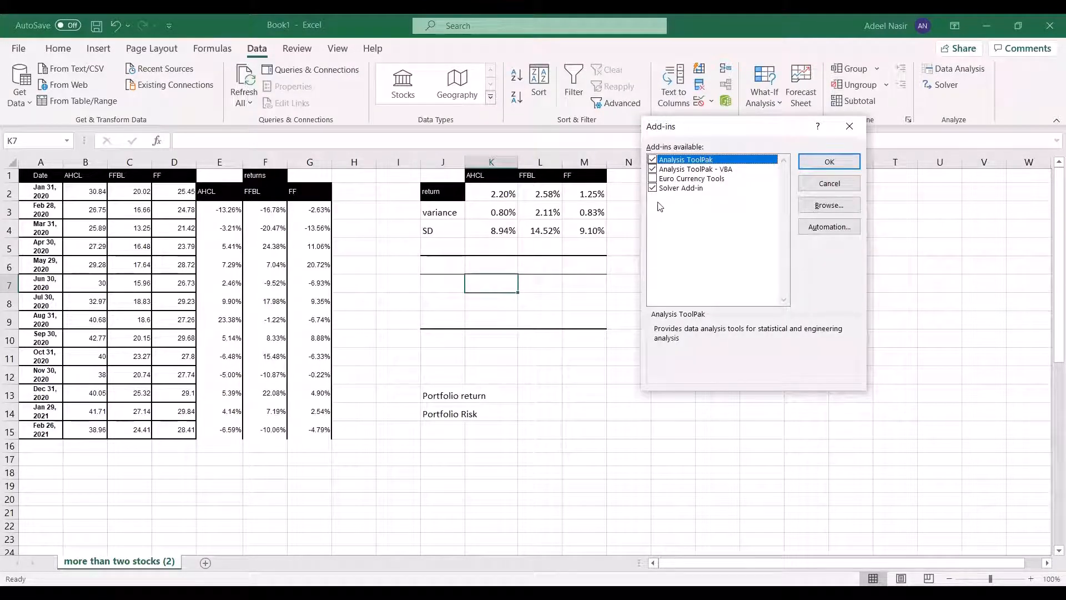
pyautogui.click(835, 163)
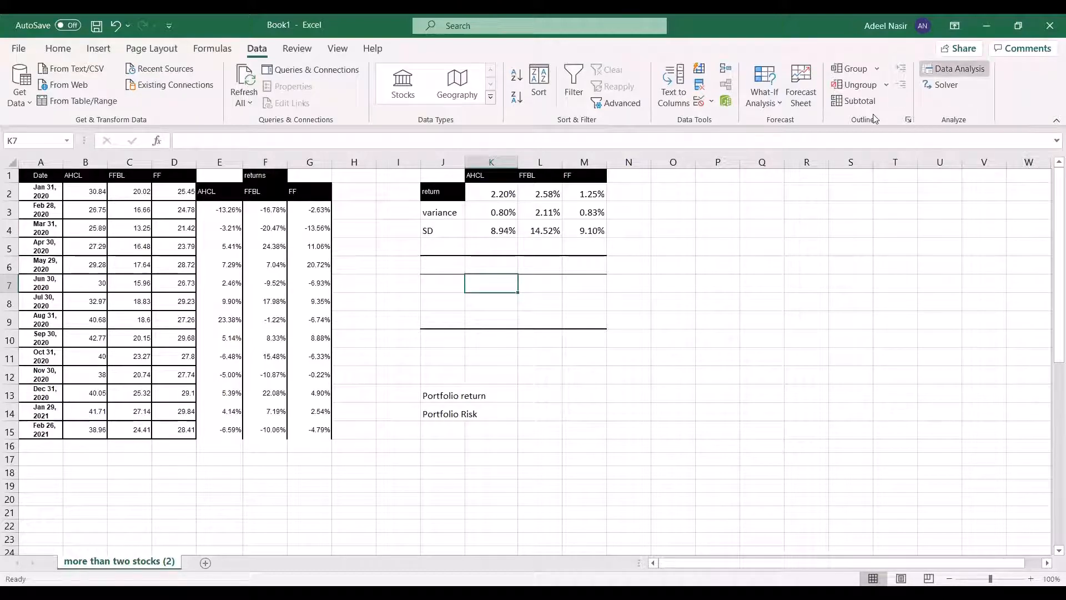
# - Start the Covariance tool from the Data Analysis tools
pyautogui.click(955, 68)
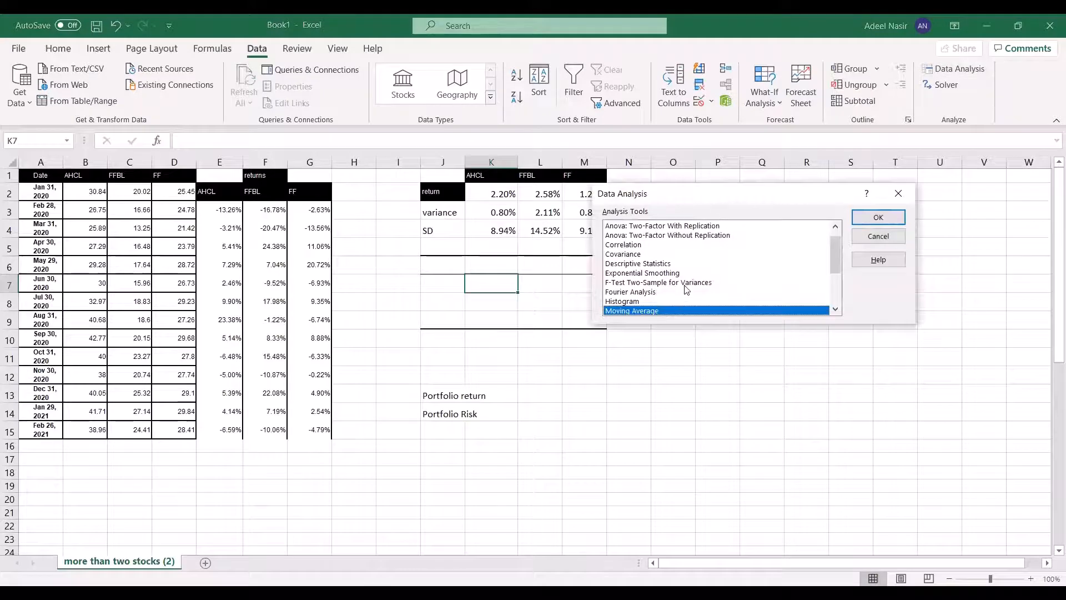
pyautogui.scroll(1, 682, 286)
pyautogui.scroll(-1, 682, 286)
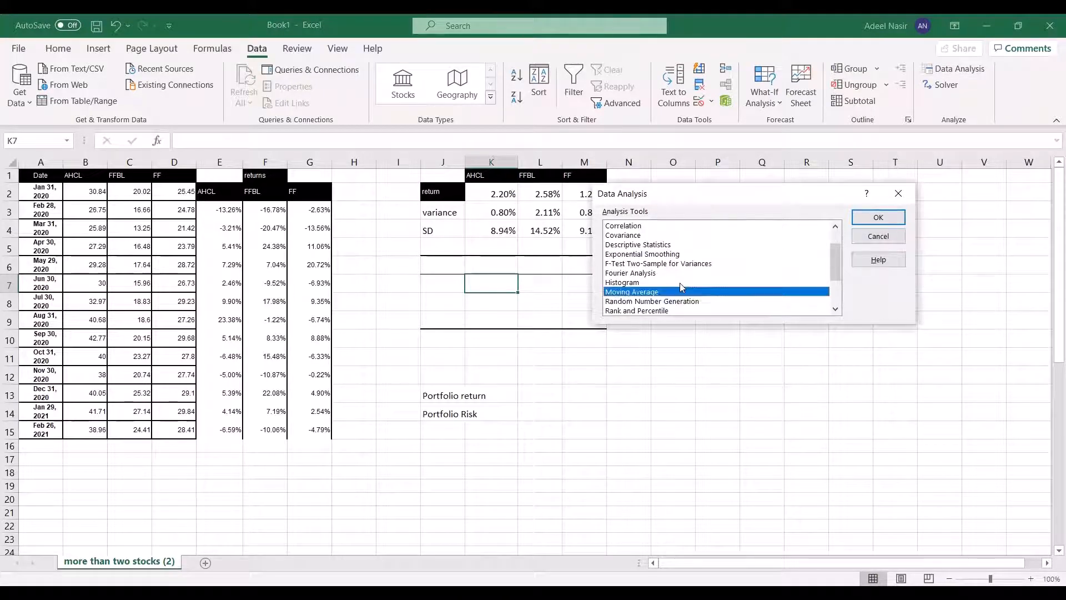
pyautogui.scroll(1, 682, 286)
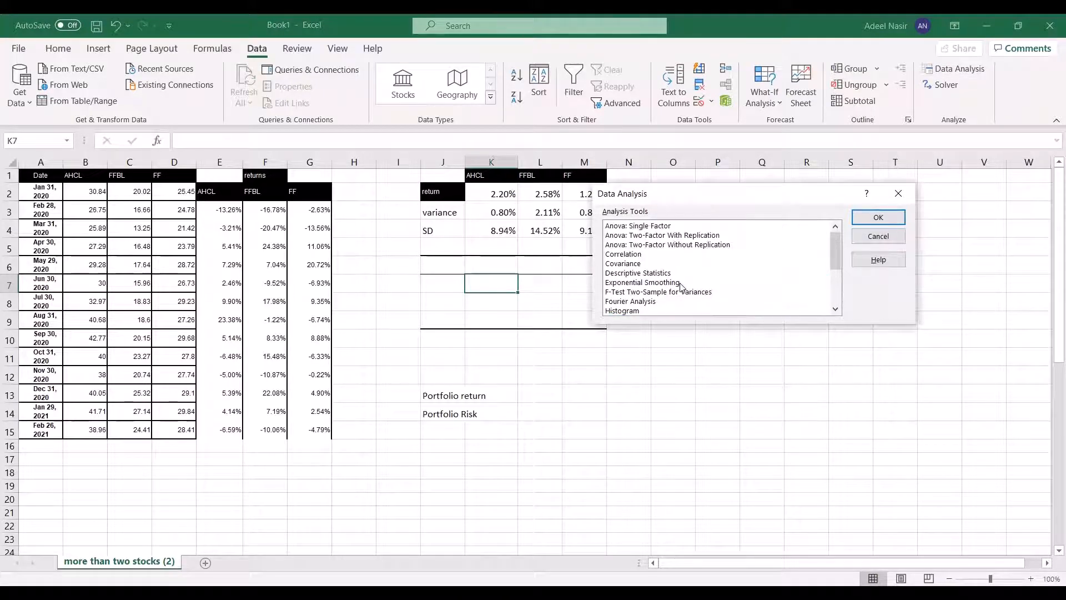
pyautogui.click(631, 264)
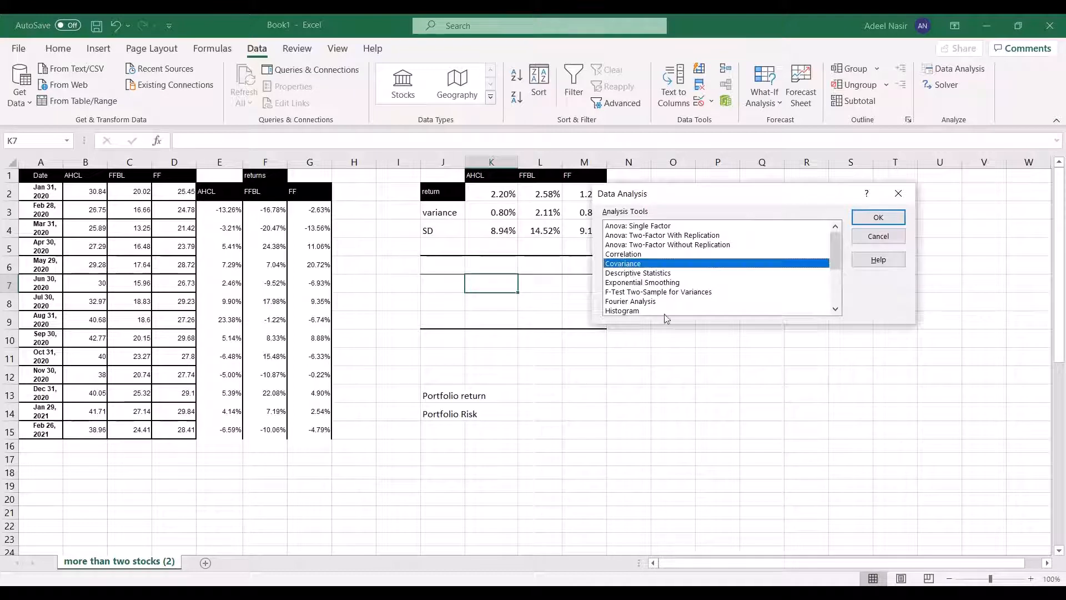
pyautogui.click(867, 220)
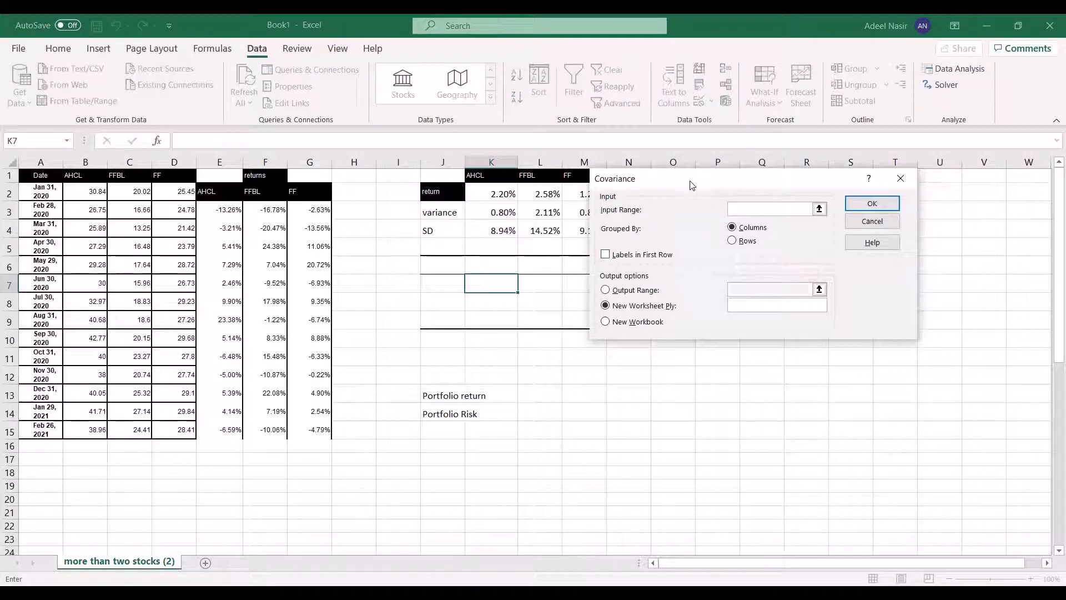
# - Set the covariance input range to the returns in $E$2:$G$15 and treat the first row as labels
pyautogui.click(819, 209)
pyautogui.moveTo(215, 192); pyautogui.dragTo(311, 431)
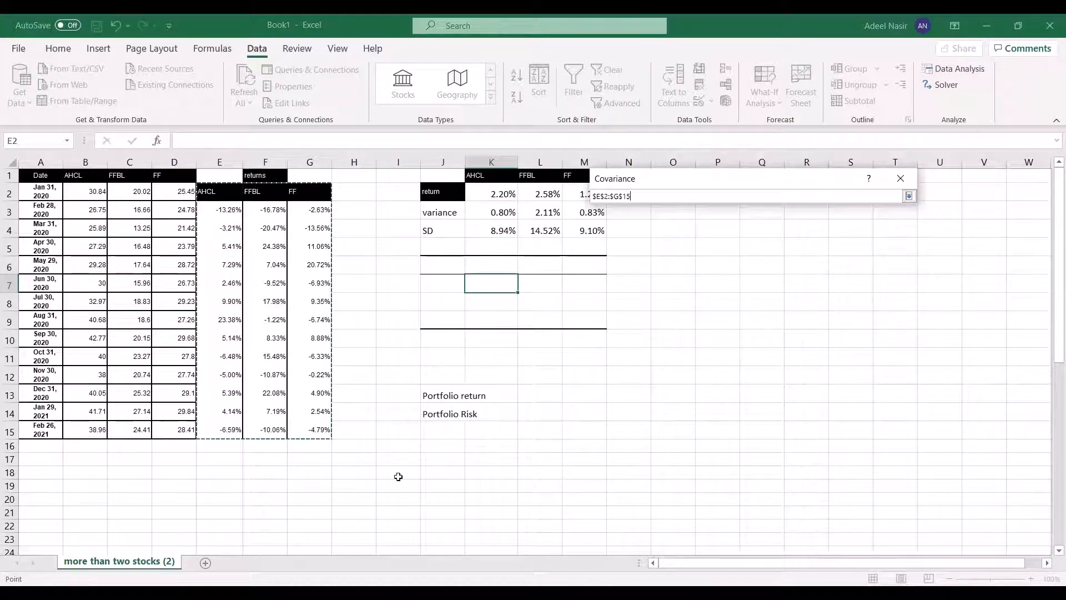
pyautogui.click(909, 197)
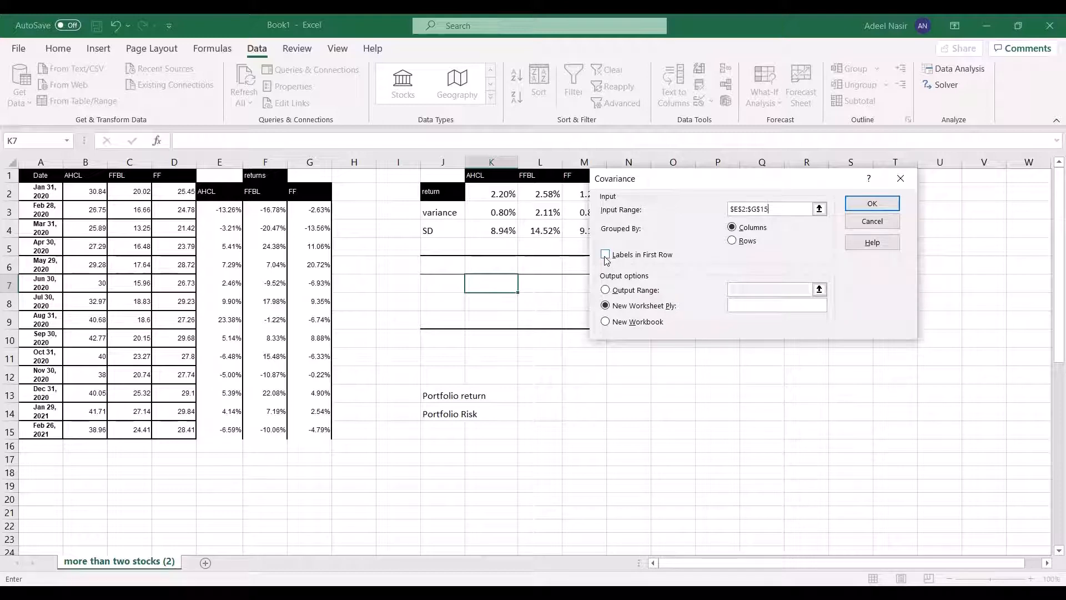
pyautogui.click(605, 257)
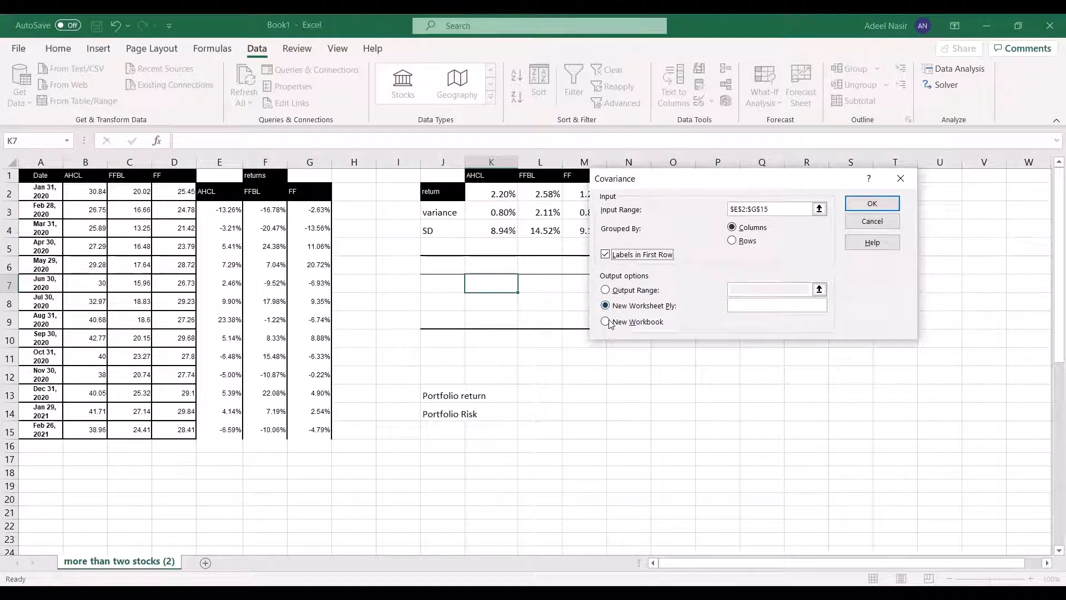
# - Set the covariance output range to $J$6:$M$9 on the current sheet and generate the matrix
pyautogui.click(605, 289)
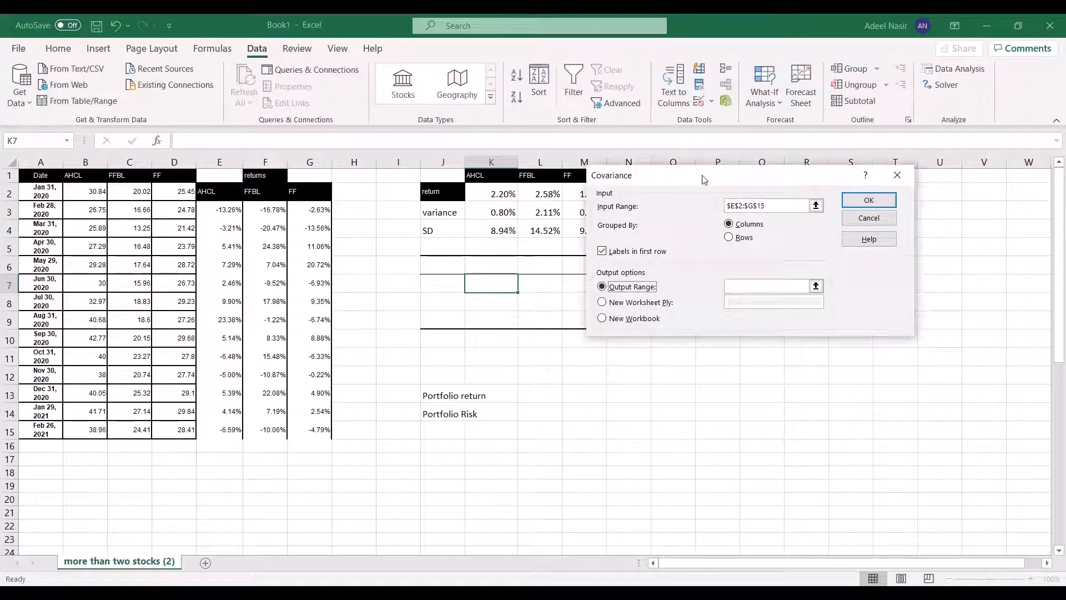
pyautogui.moveTo(667, 175); pyautogui.dragTo(818, 165)
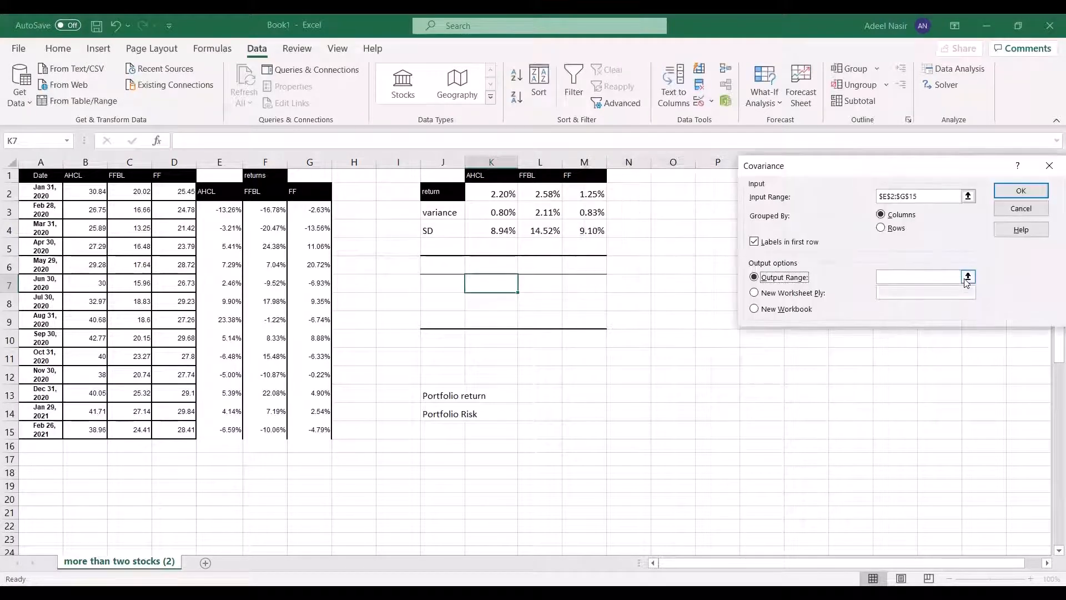
pyautogui.click(967, 277)
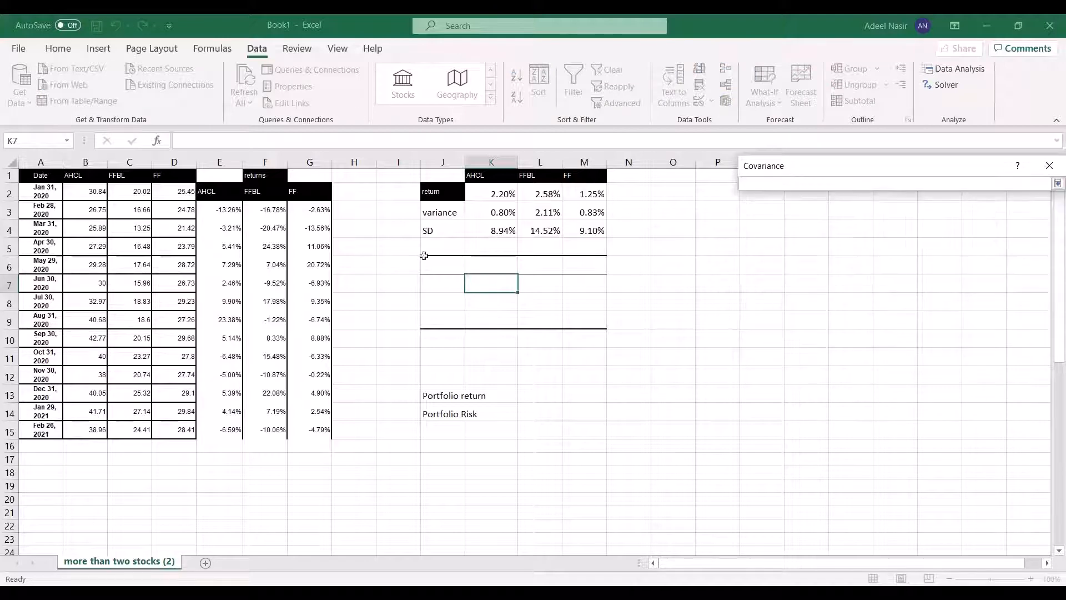
pyautogui.click(443, 265)
pyautogui.moveTo(444, 265); pyautogui.dragTo(583, 312)
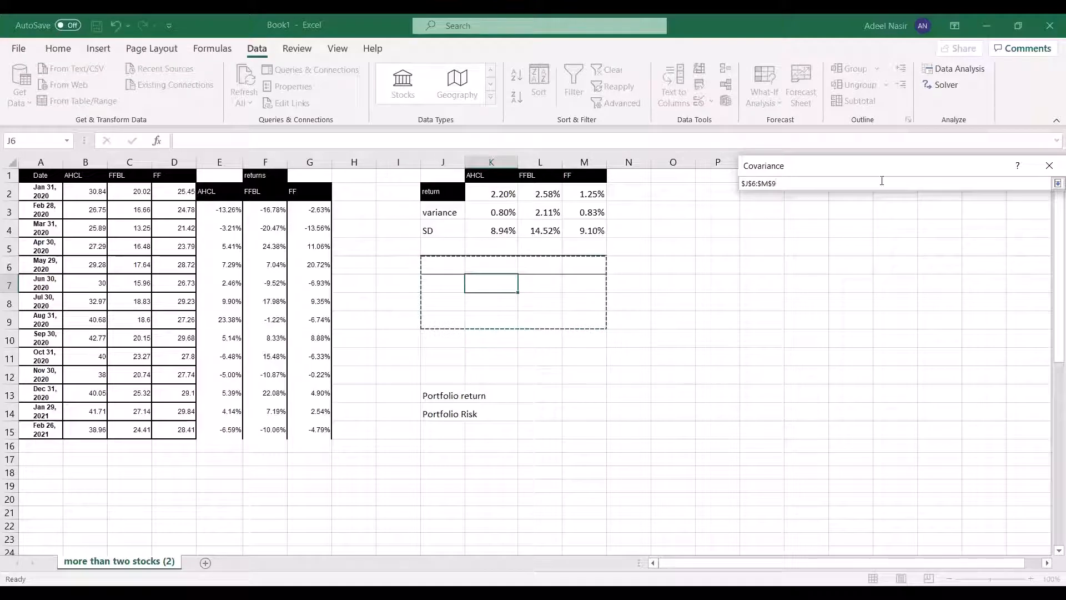
pyautogui.click(1057, 184)
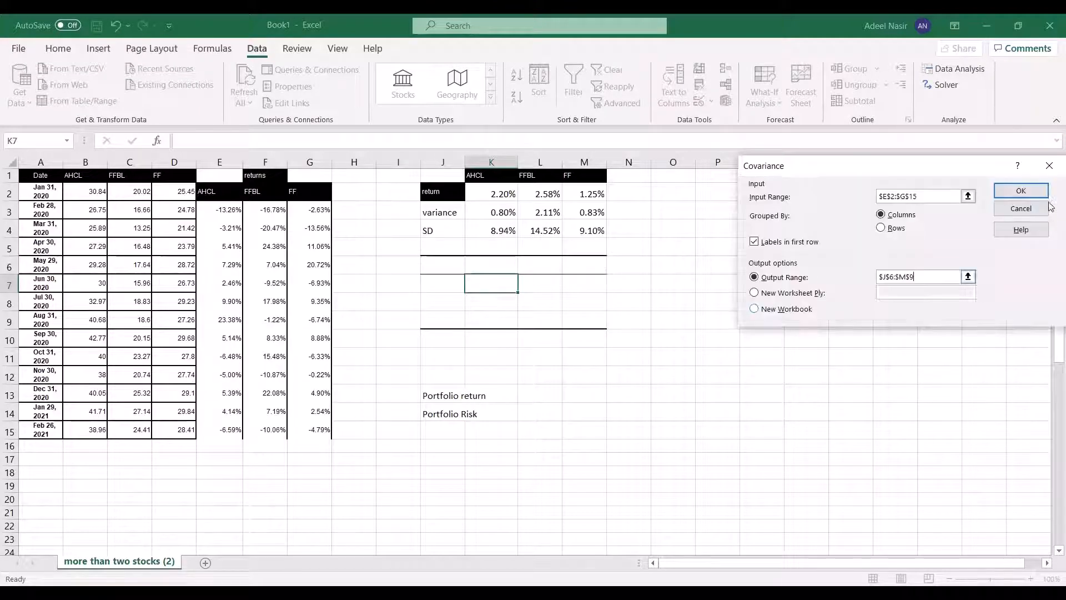
pyautogui.click(1021, 192)
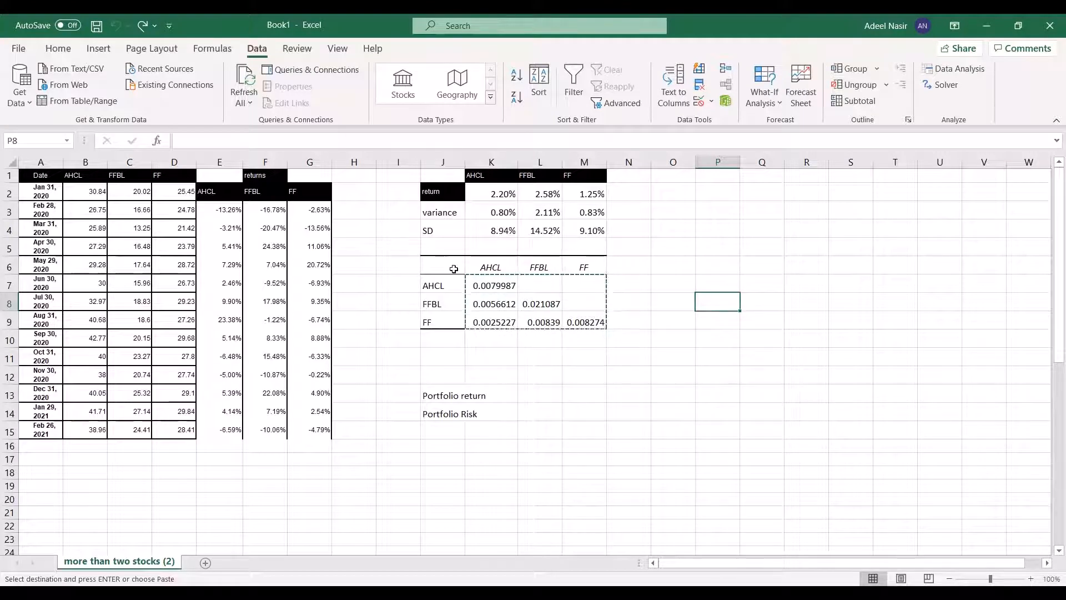
pyautogui.moveTo(477, 278); pyautogui.dragTo(583, 322)
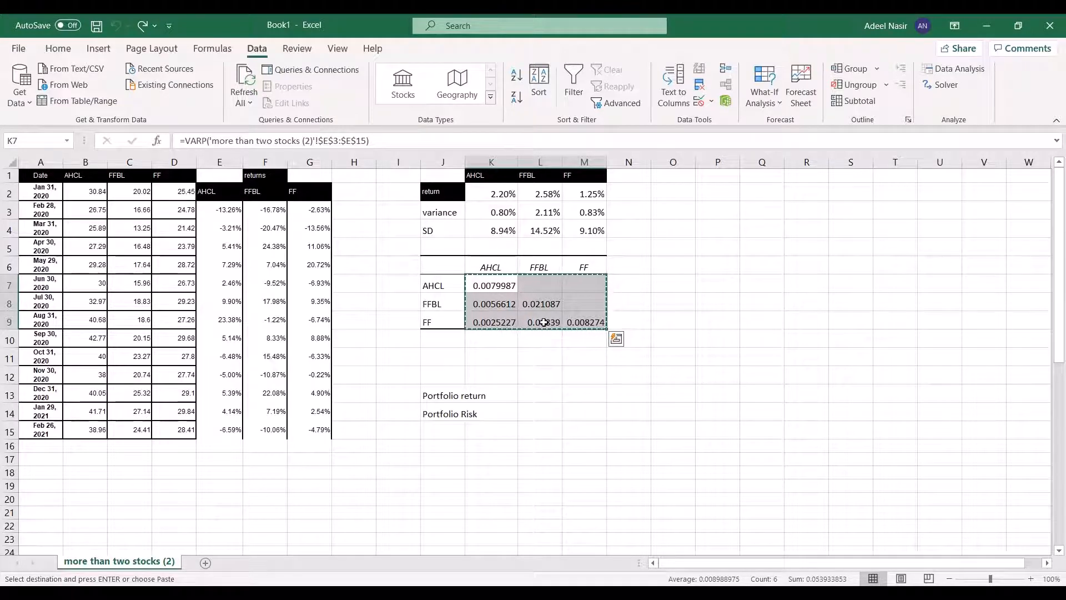
pyautogui.click(503, 319)
pyautogui.click(533, 285)
pyautogui.click(504, 335)
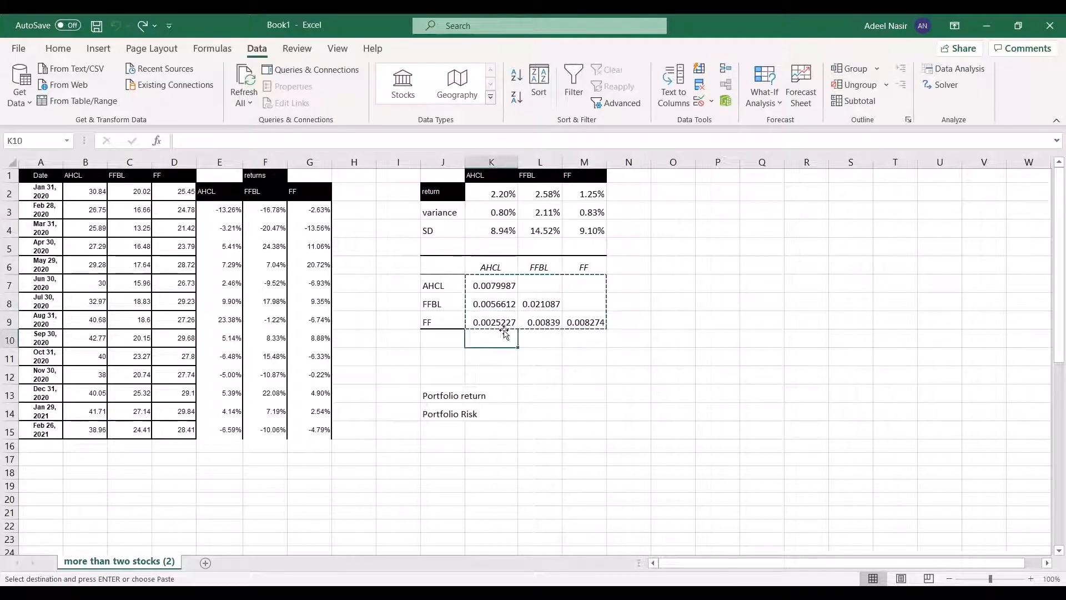
pyautogui.click(506, 322)
pyautogui.click(583, 285)
# - Try filling the blank AHCL–FFBL covariance in L7 with a reference to K8, and clear the cell again
pyautogui.click(537, 288)
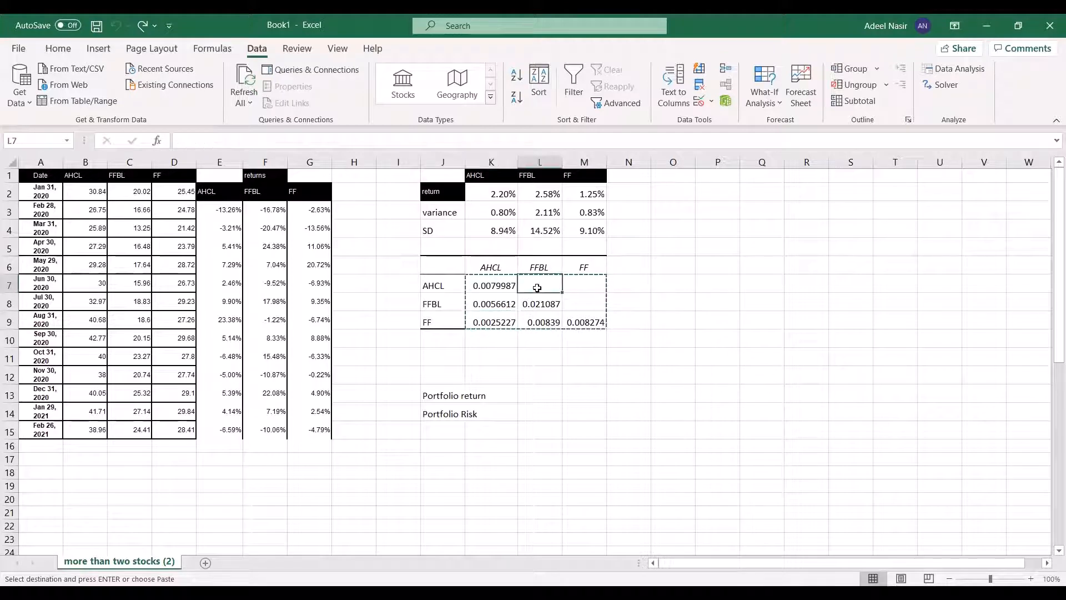
pyautogui.write('=')
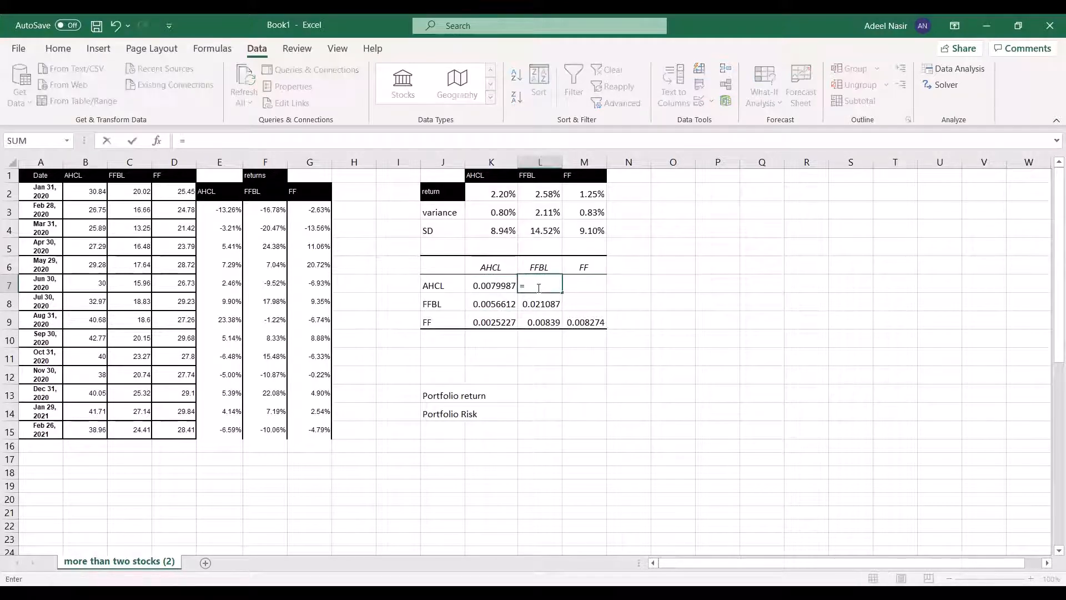
pyautogui.click(492, 301)
pyautogui.press('Return')
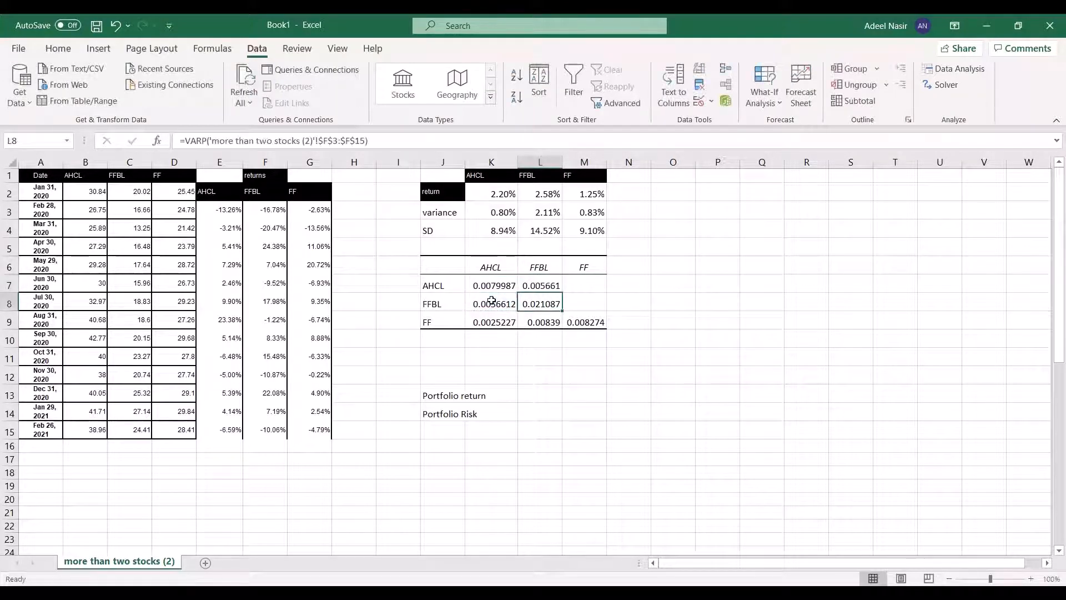
pyautogui.press('Up')
pyautogui.press('Delete')
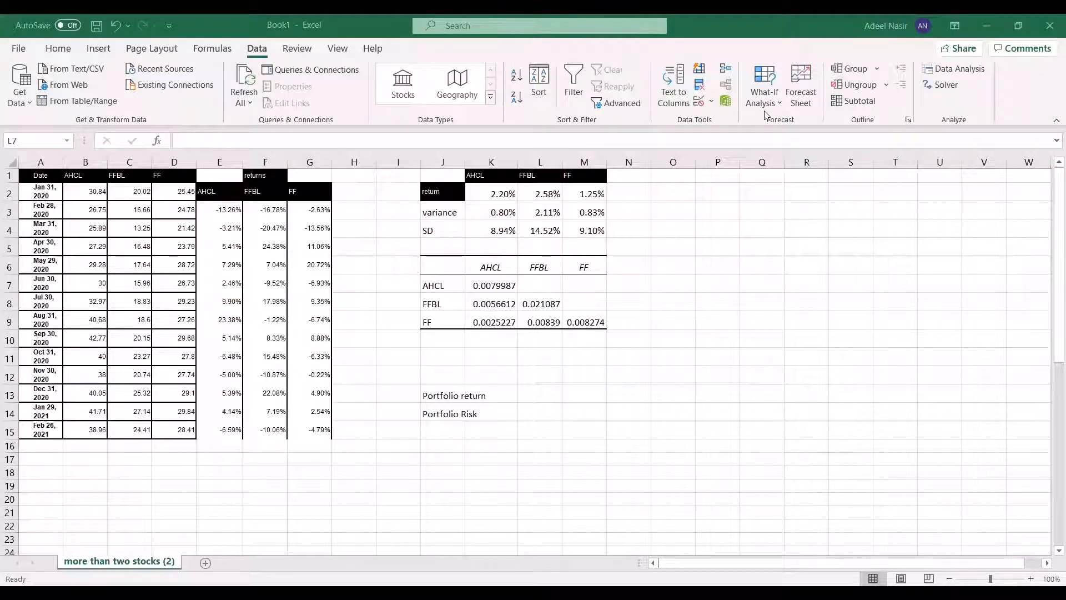
# - Copy the covariance values in K7:M9 and paste them transposed at O11 as values and number formats
pyautogui.click(485, 288)
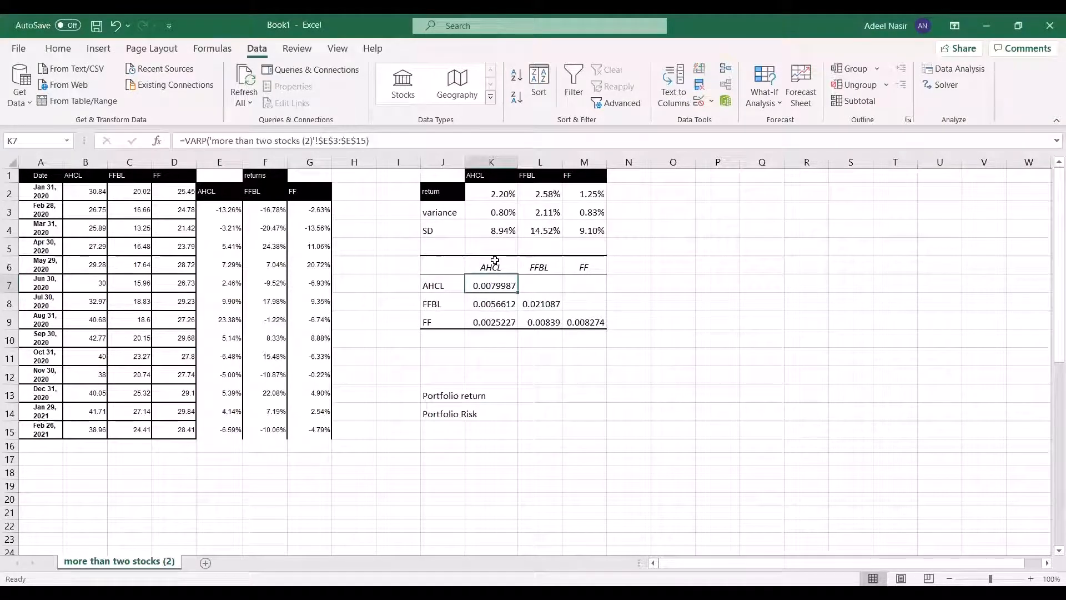
pyautogui.moveTo(494, 284); pyautogui.dragTo(577, 322)
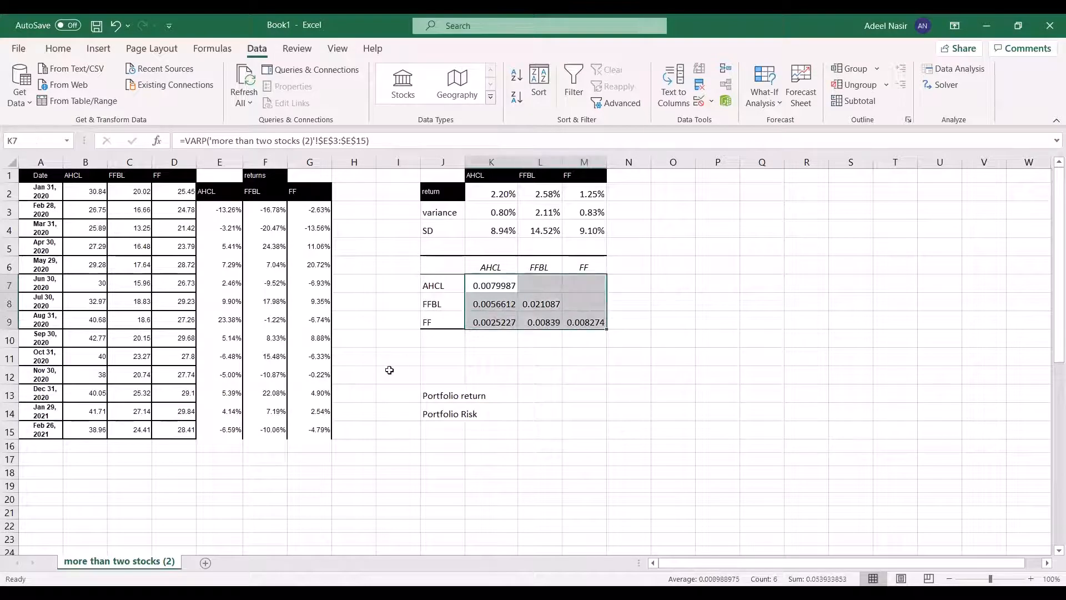
pyautogui.hotkey('ctrl', 'c')
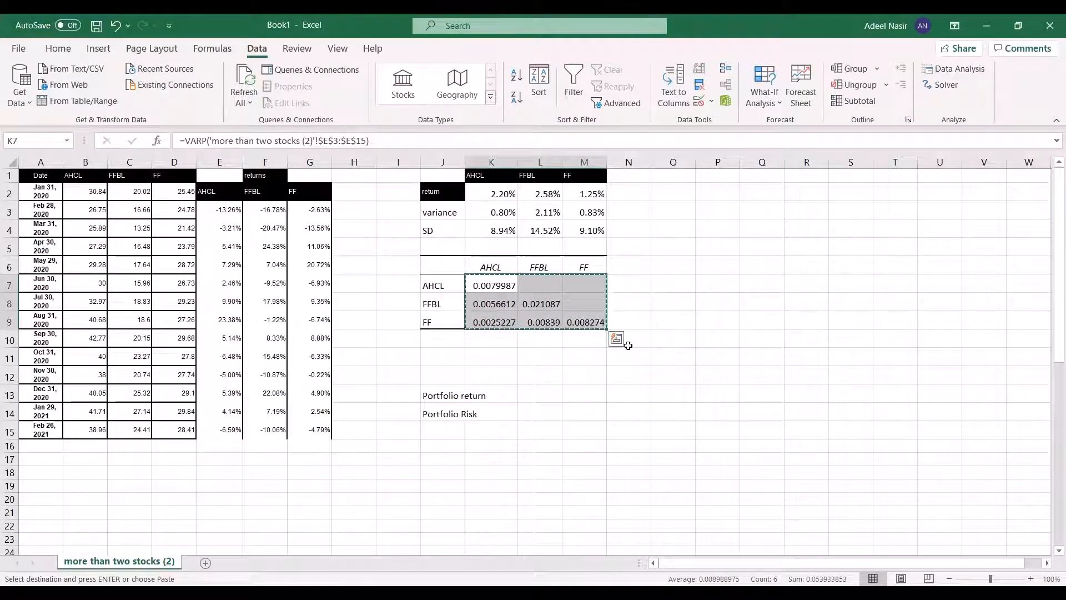
pyautogui.click(674, 359)
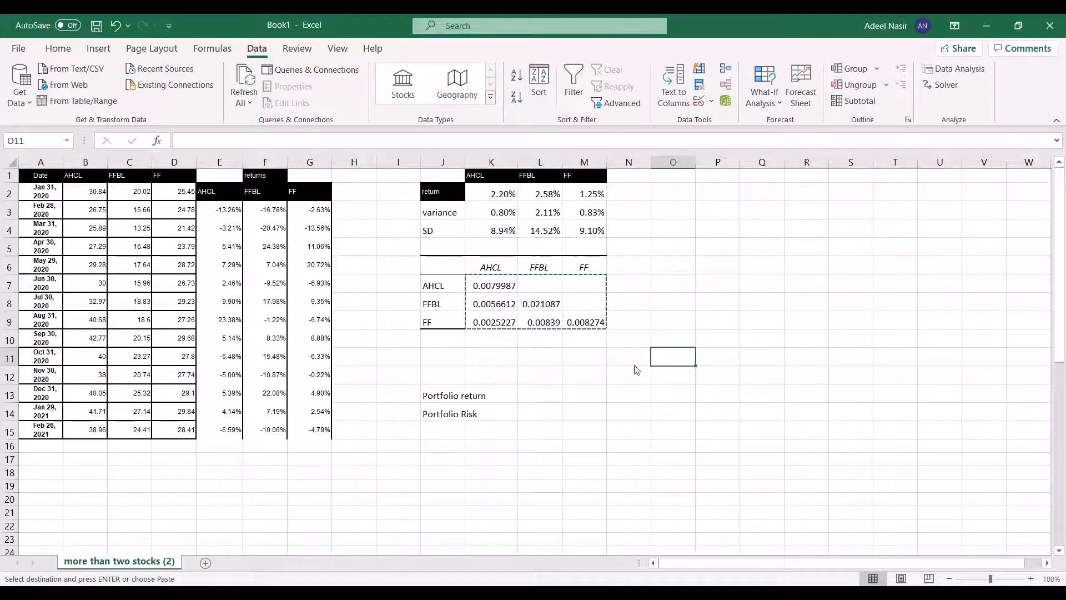
pyautogui.rightClick(663, 356)
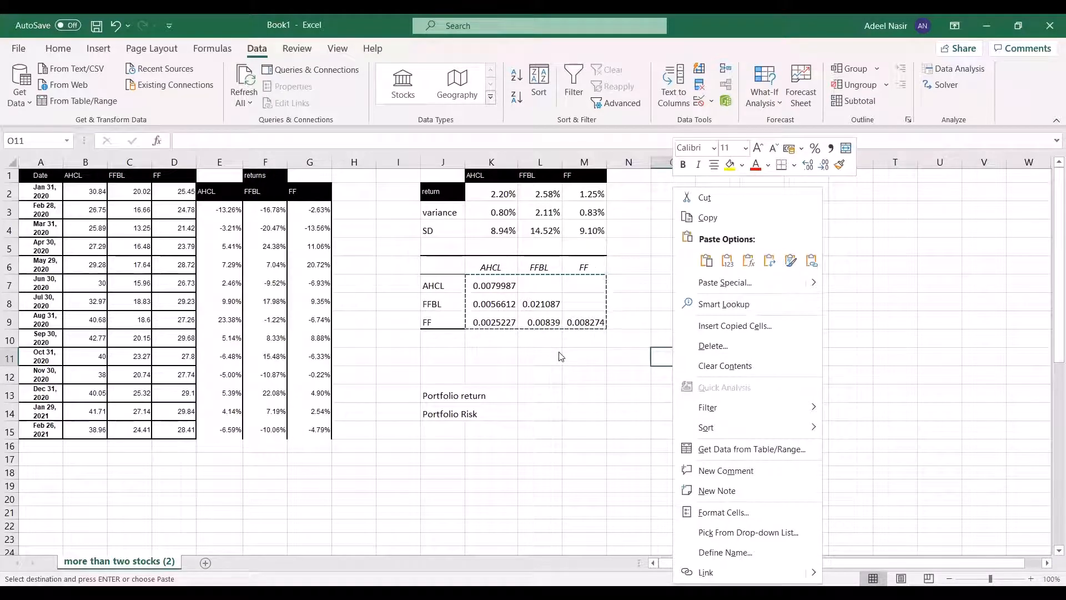
pyautogui.click(733, 283)
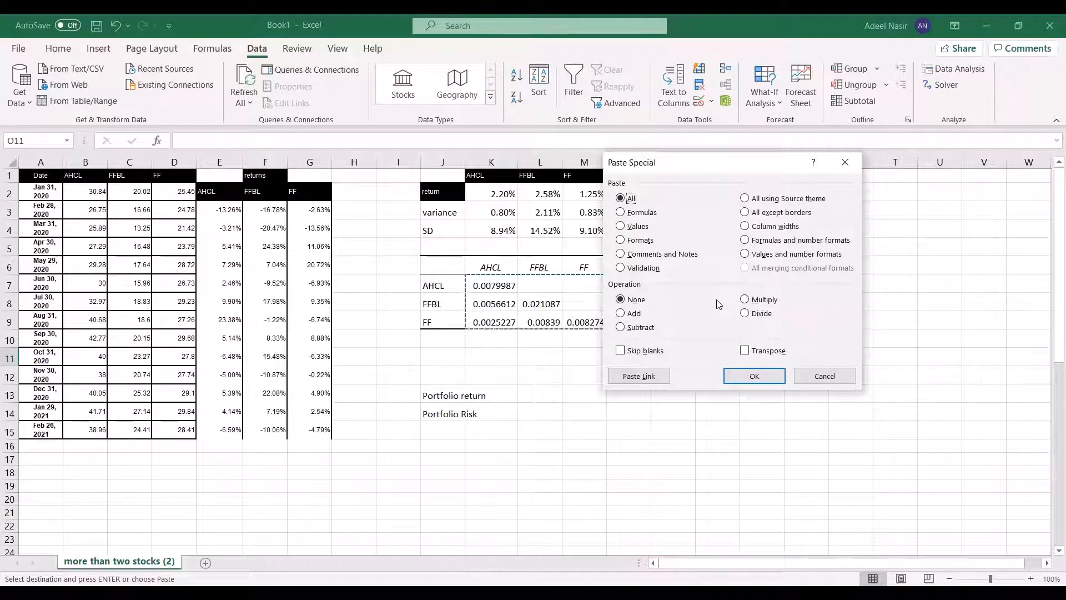
pyautogui.click(755, 351)
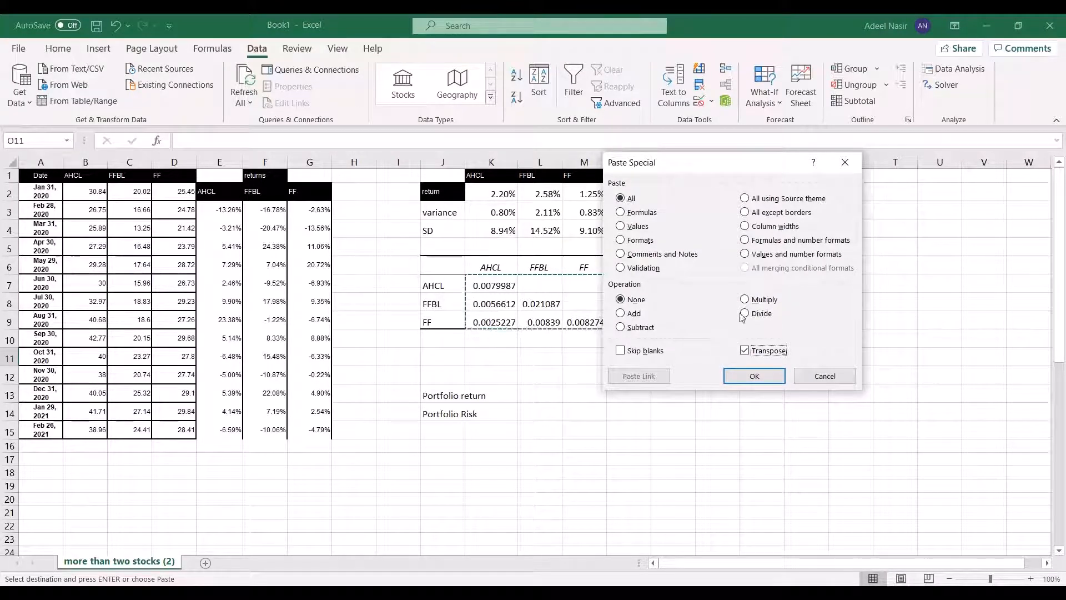
pyautogui.click(747, 257)
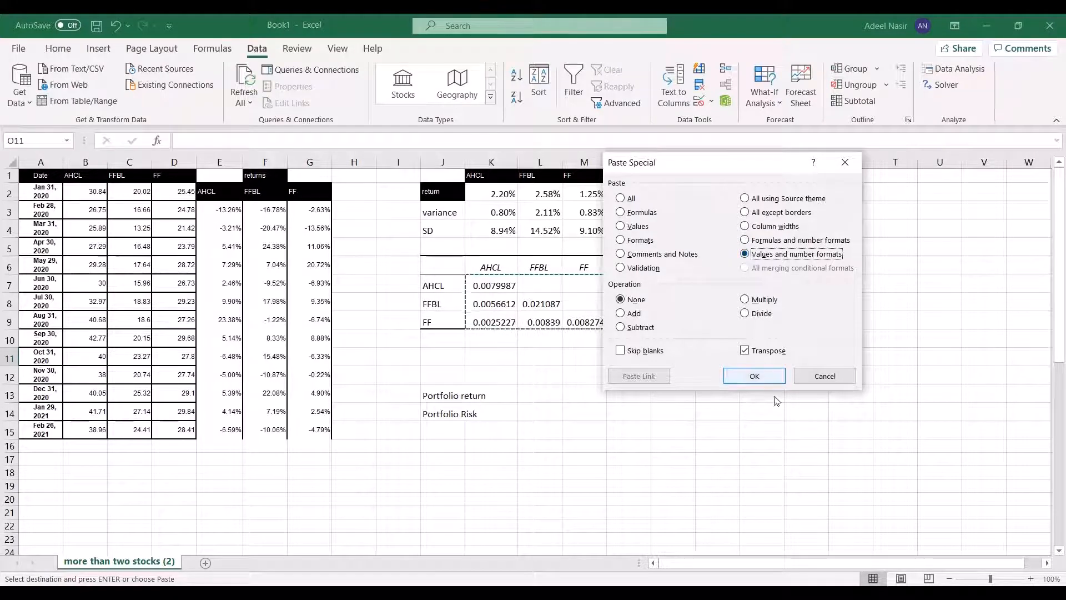
pyautogui.click(747, 376)
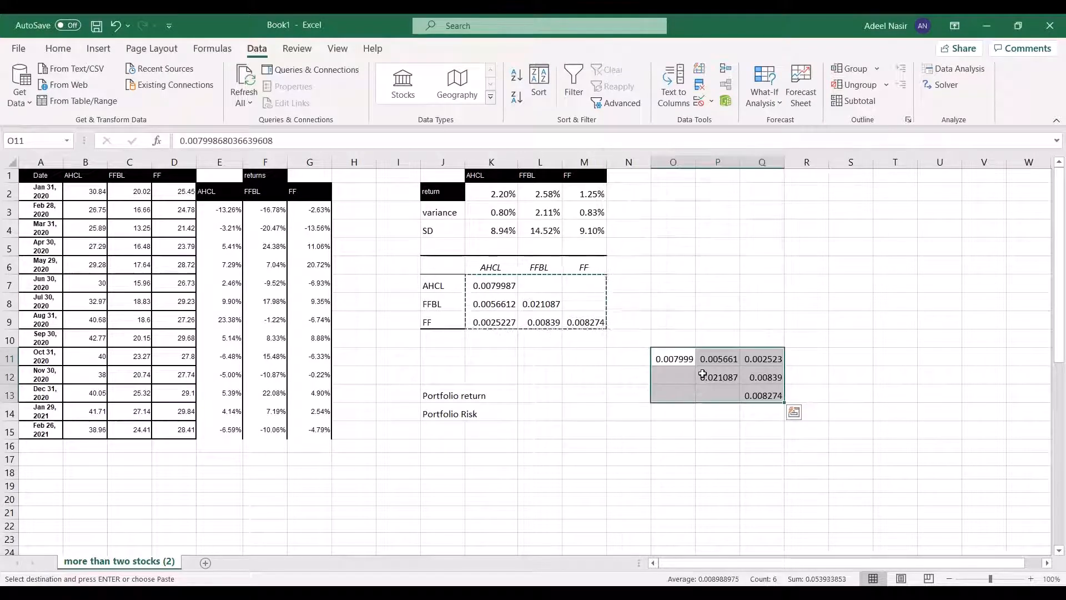
# - Copy the transposed block O11:Q13 and paste its values and number formats over K7:M9, skipping blanks
pyautogui.click(676, 357)
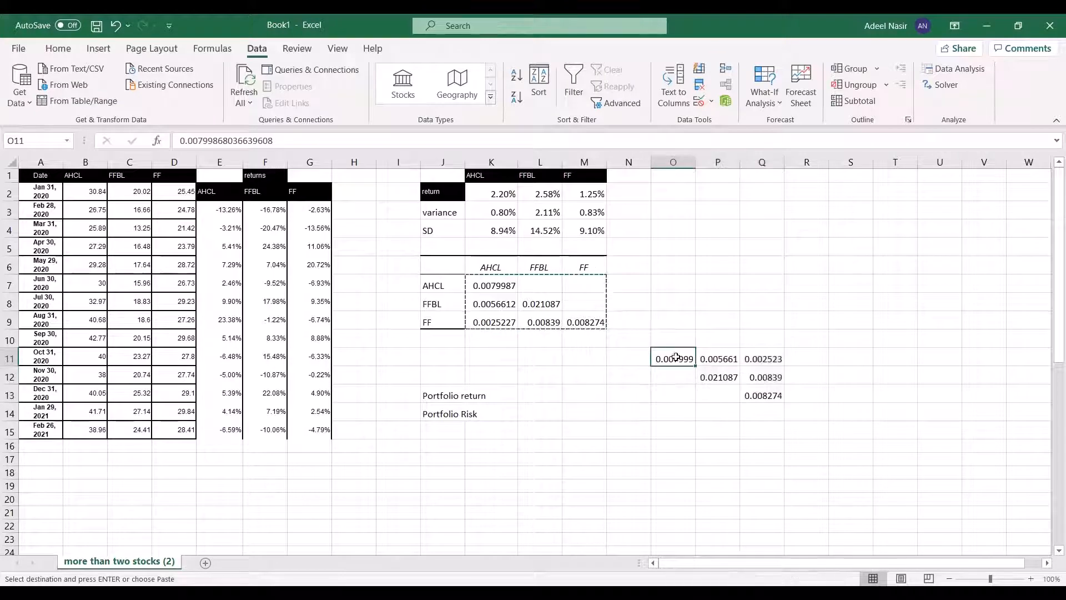
pyautogui.moveTo(676, 357); pyautogui.dragTo(757, 392)
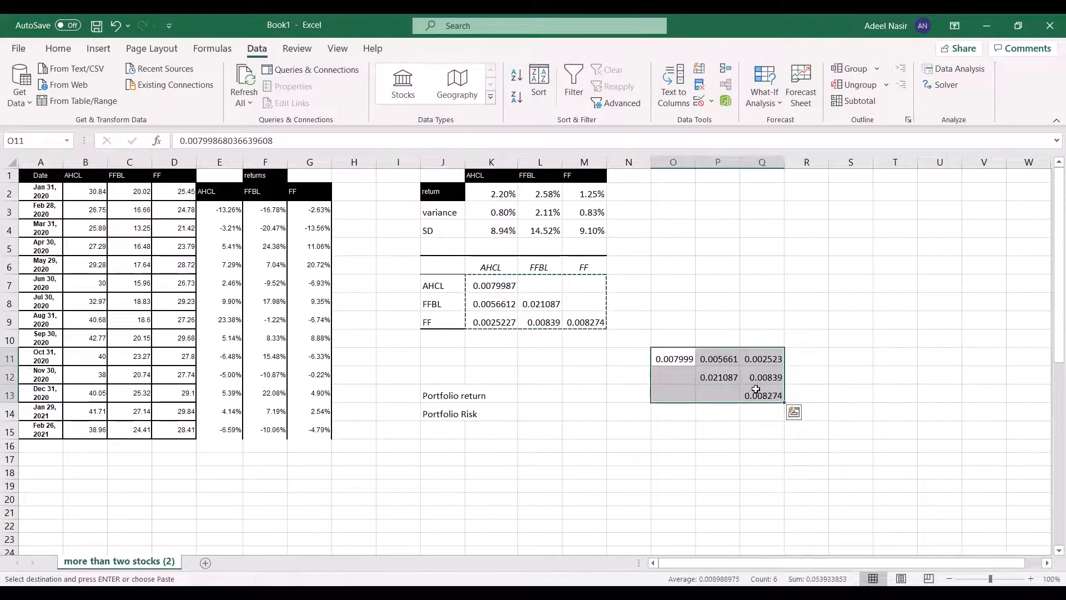
pyautogui.hotkey('ctrl', 'c')
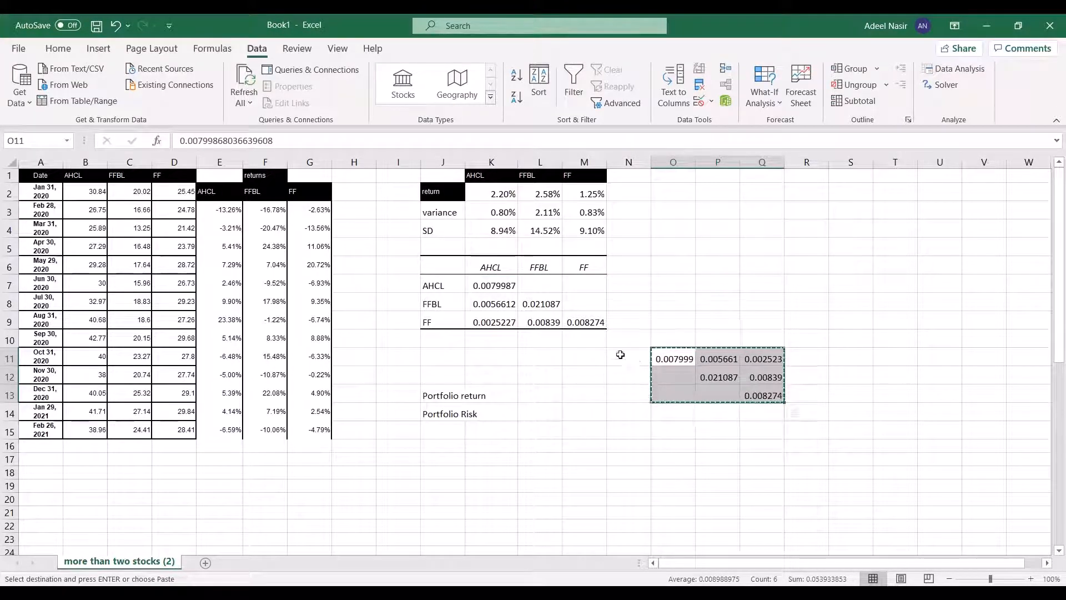
pyautogui.click(499, 285)
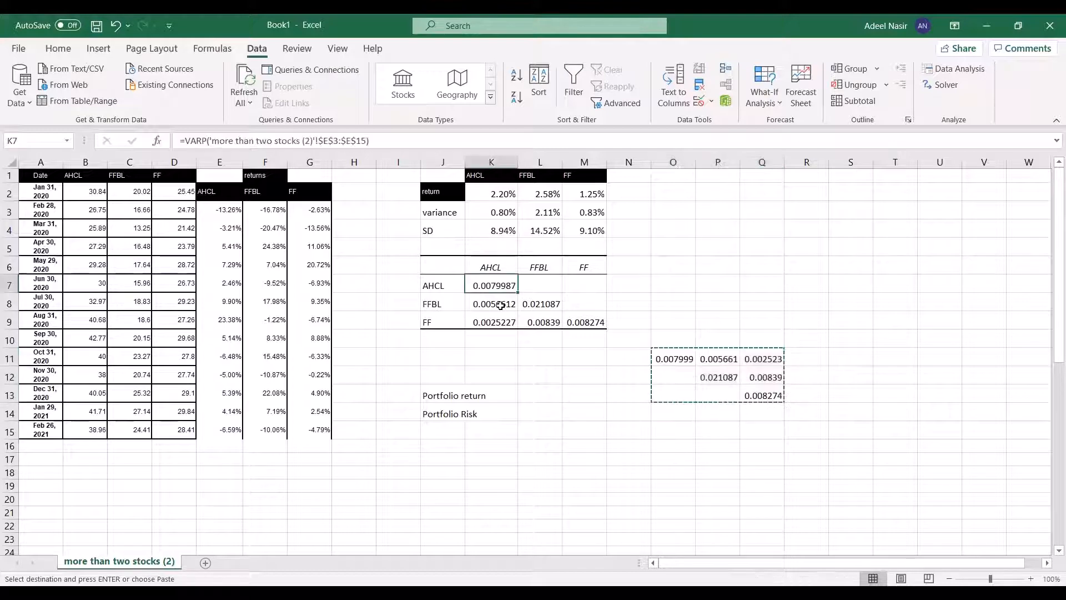
pyautogui.moveTo(495, 285); pyautogui.dragTo(583, 322)
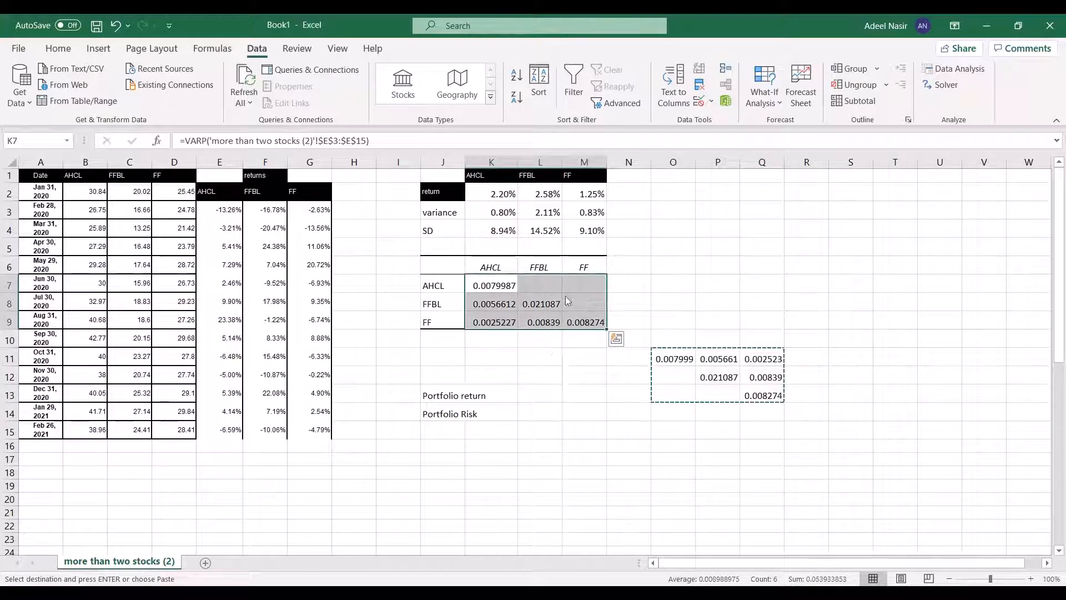
pyautogui.rightClick(565, 296)
pyautogui.click(567, 288)
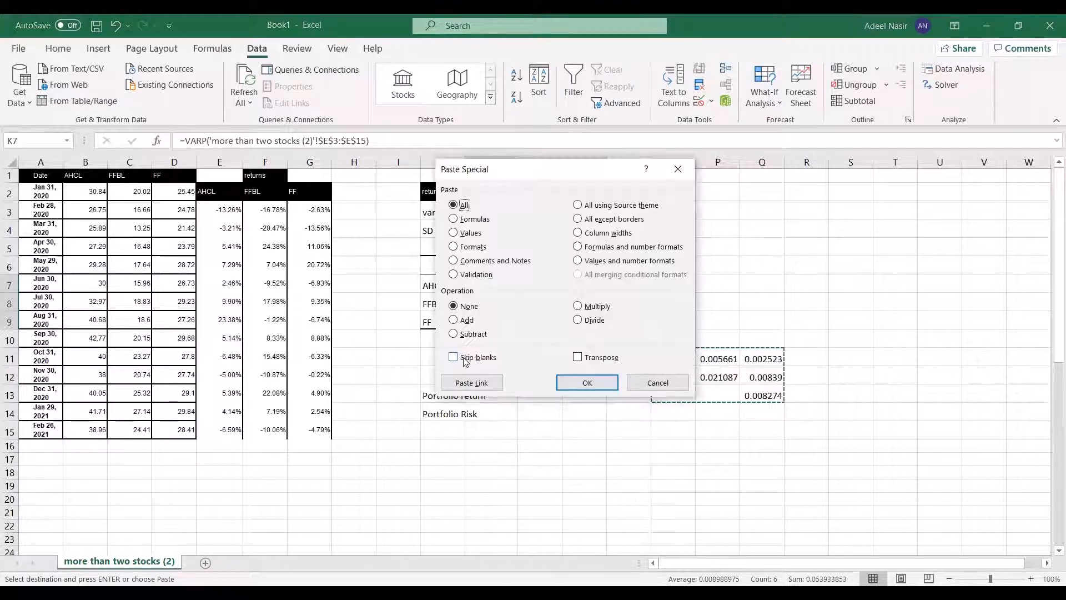
pyautogui.click(465, 359)
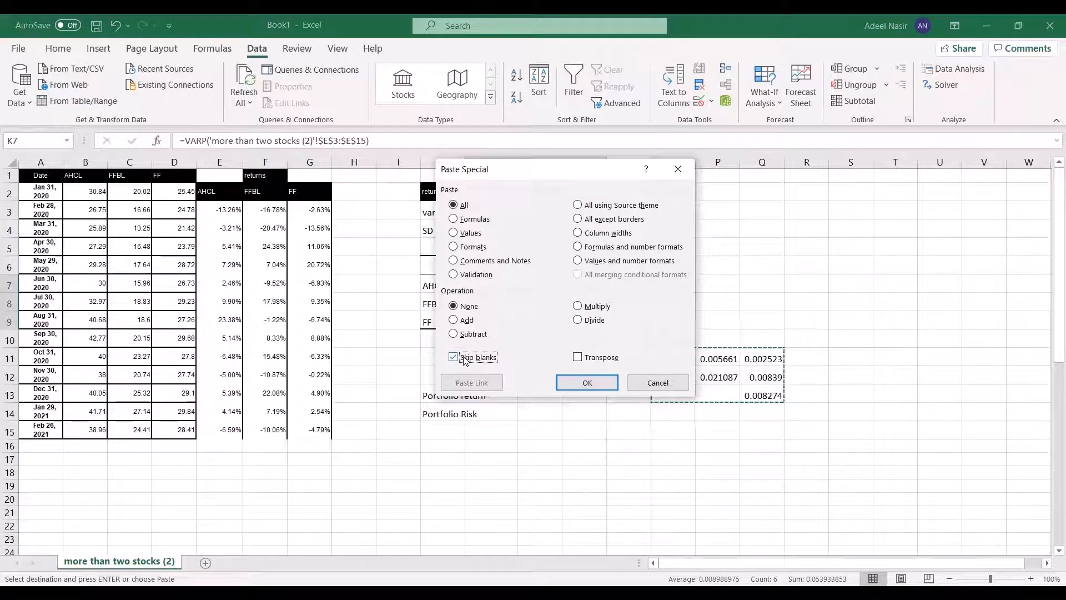
pyautogui.click(578, 260)
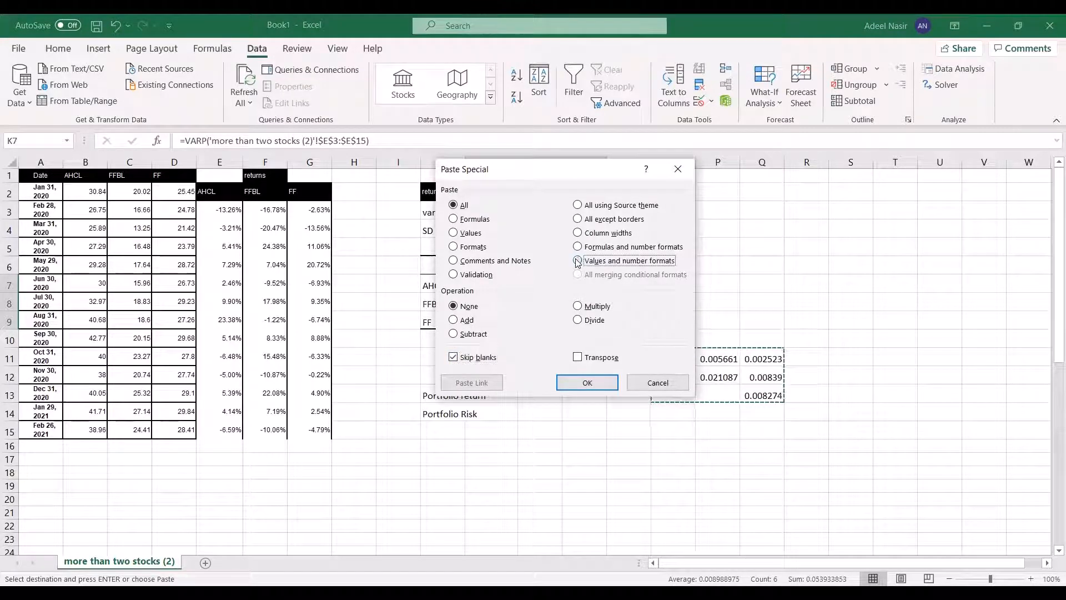
pyautogui.click(591, 382)
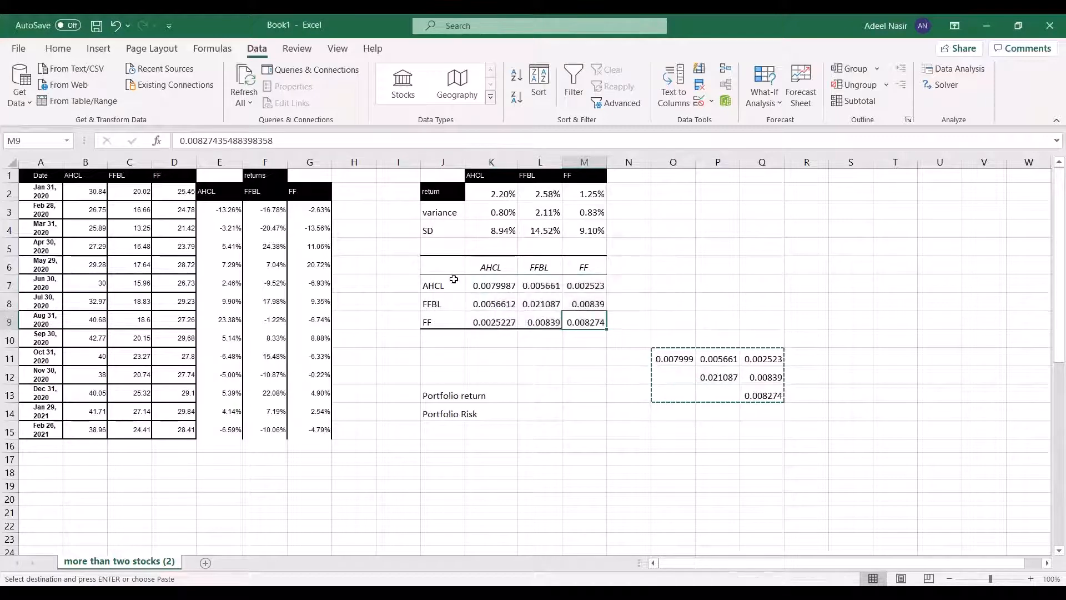
# - Delete the transposed helper block in O11:Q13
pyautogui.moveTo(661, 359); pyautogui.dragTo(772, 396)
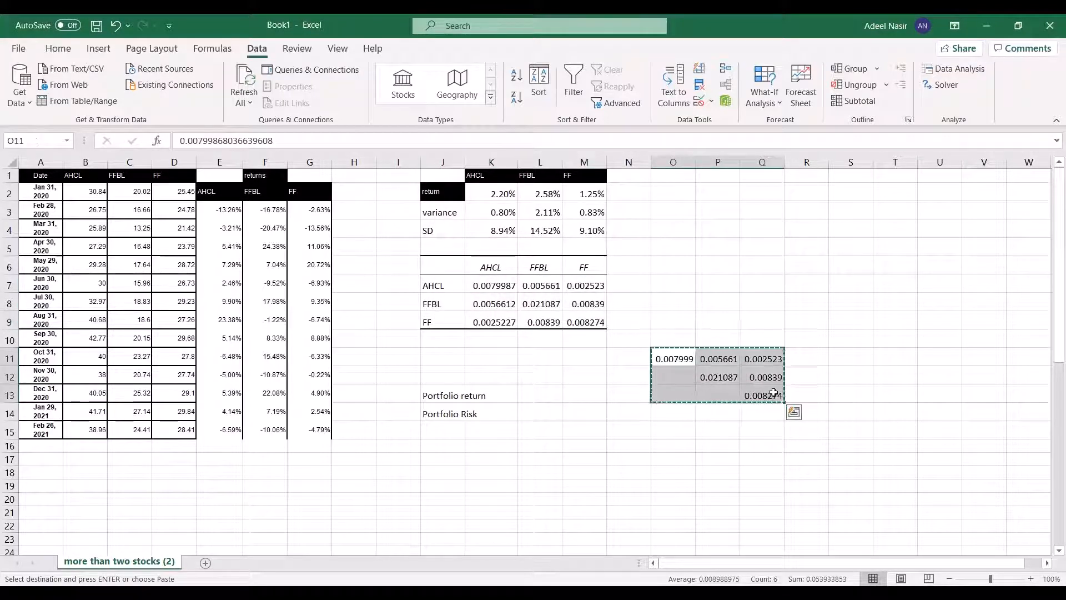
pyautogui.press('Delete')
pyautogui.click(713, 320)
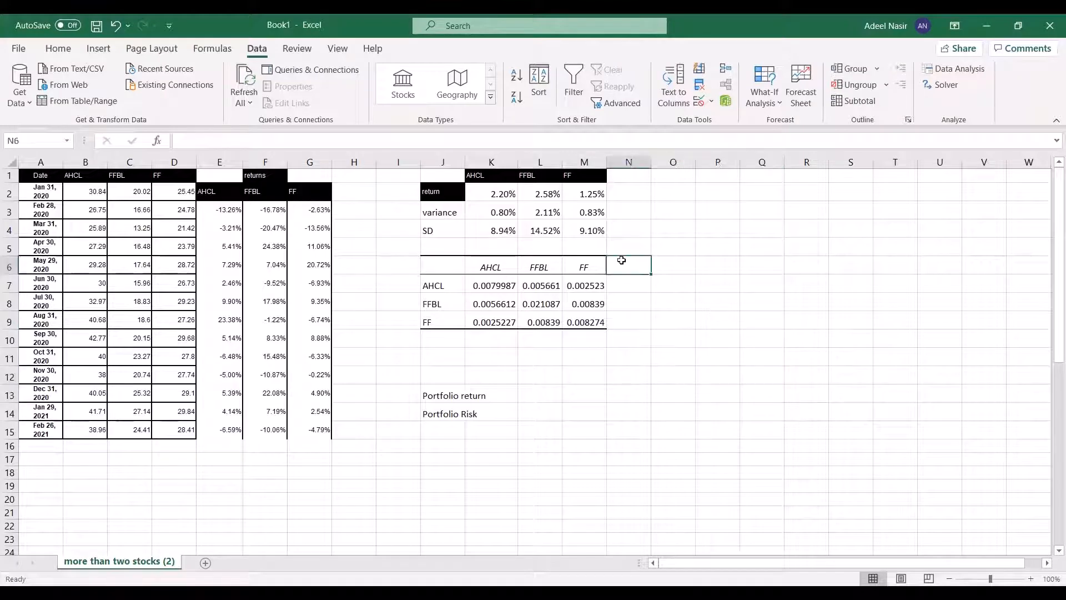
# - Add the header "Weights" in N6 beside the covariance matrix and enter a weight of .3 for AHCL in N7
pyautogui.click(622, 261)
pyautogui.write('Weights')
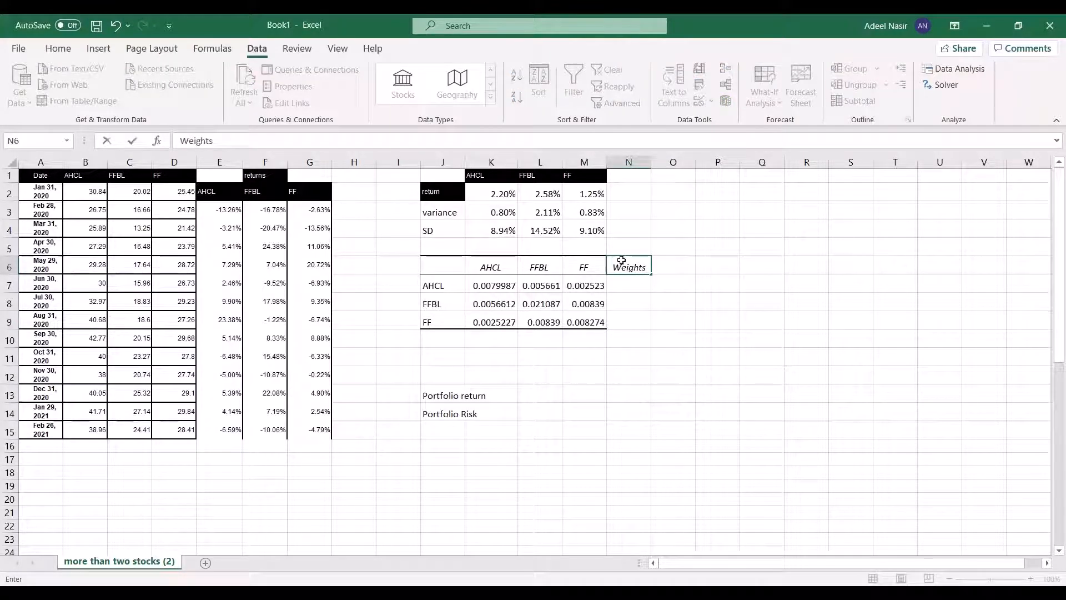
pyautogui.press('Return')
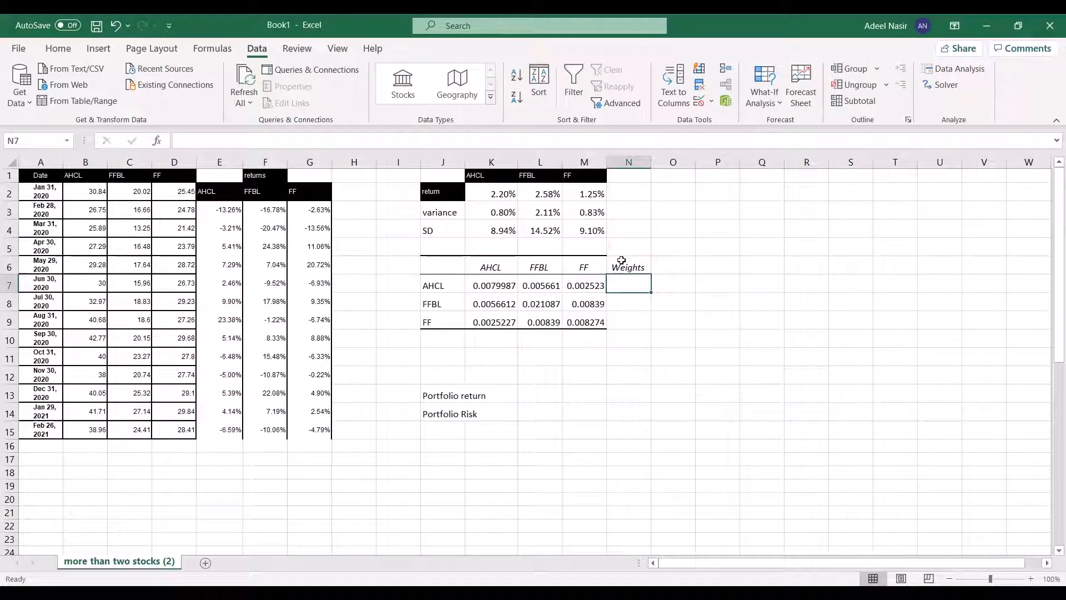
pyautogui.write('.3')
pyautogui.press('Return')
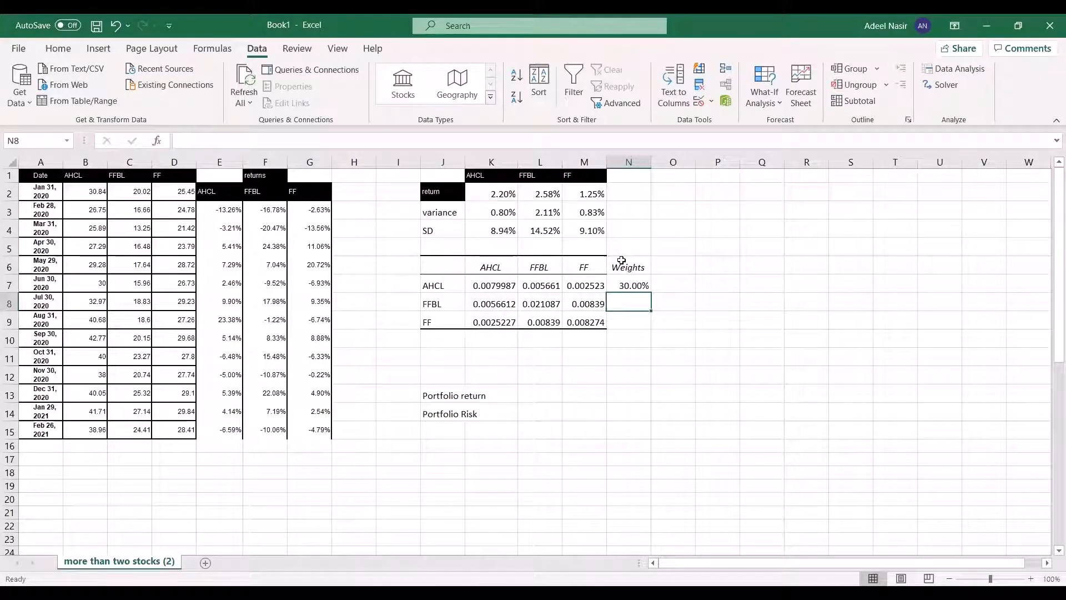
# - Enter weights of .4 for FFBL in N8 and .3 for FF in N9
pyautogui.write('.4')
pyautogui.press('Return')
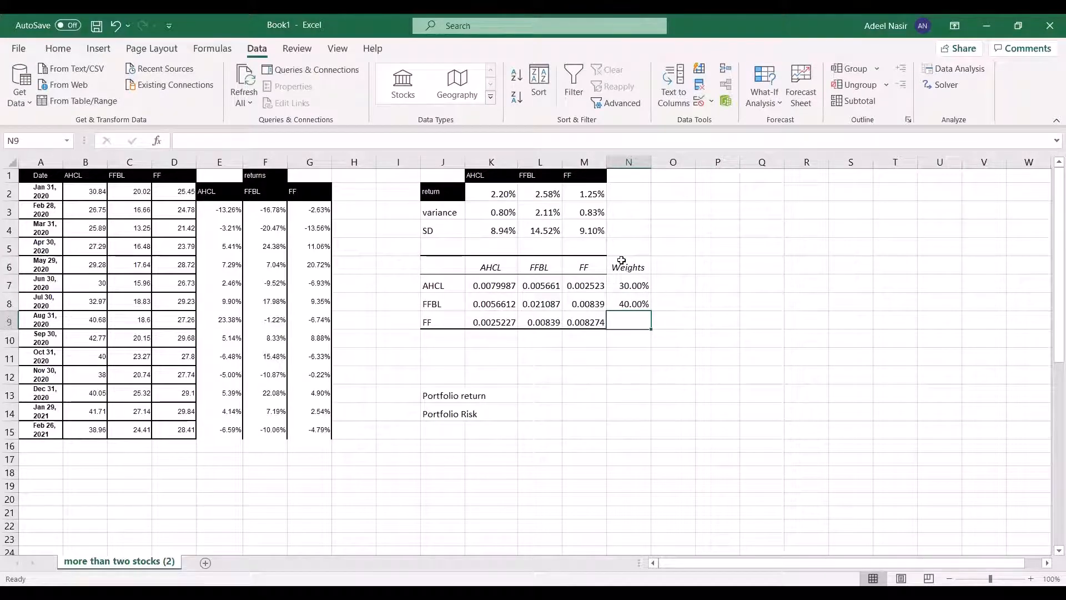
pyautogui.write('.3')
pyautogui.press('Return')
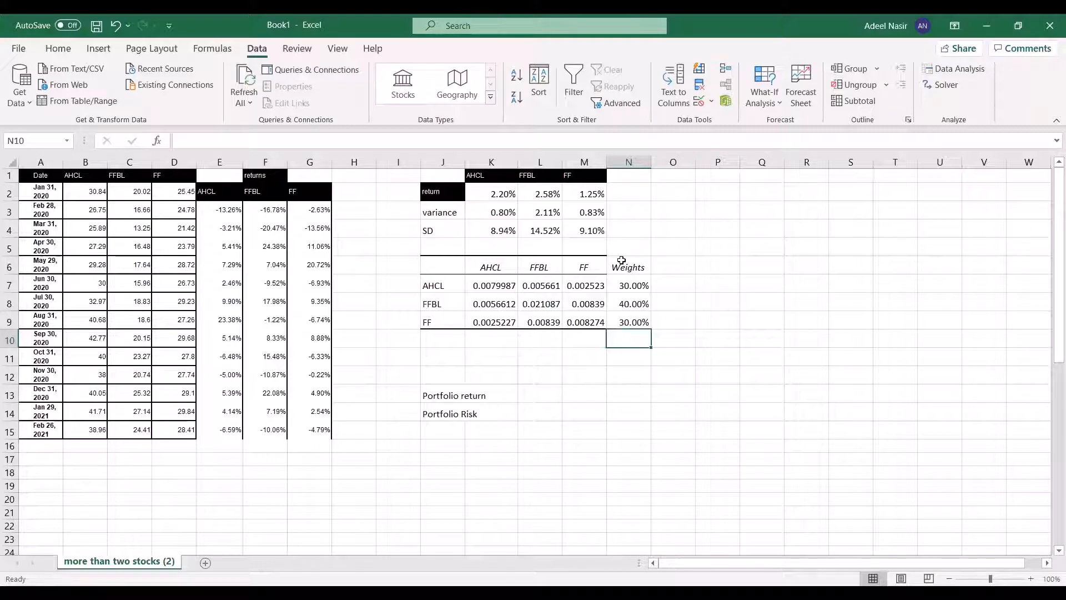
# - Total the three weights in N10 with a SUM of N7:N9
pyautogui.write('=su')
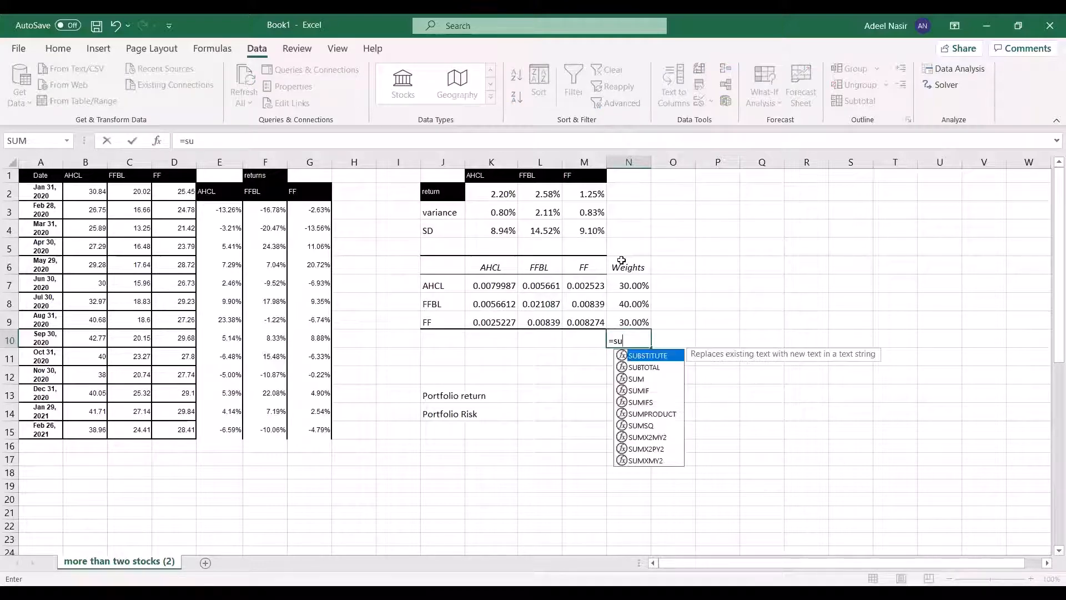
pyautogui.write('m')
pyautogui.press('Tab')
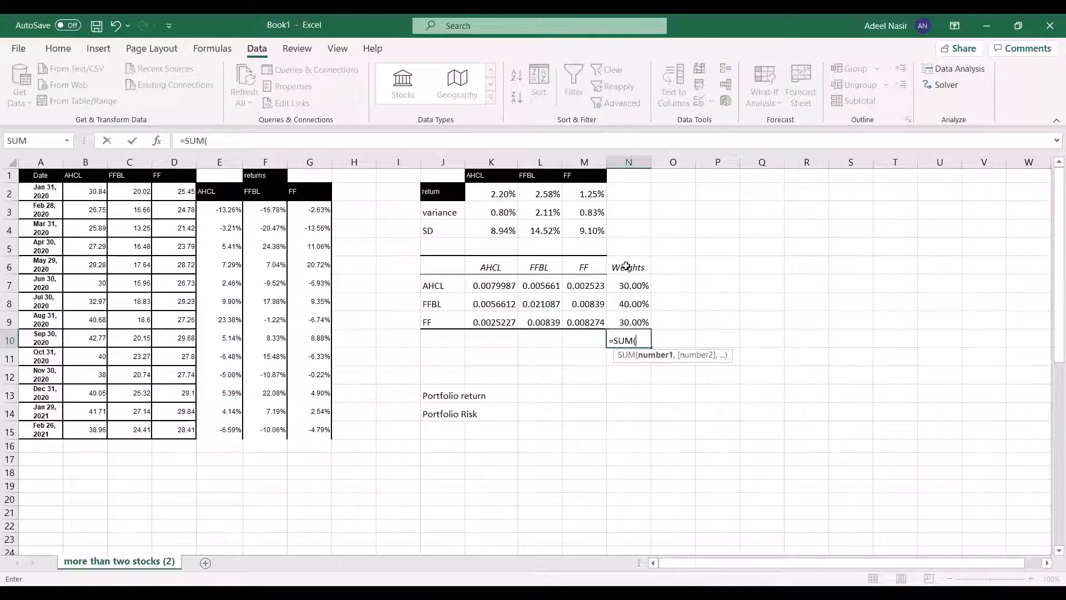
pyautogui.moveTo(625, 284); pyautogui.dragTo(632, 319)
pyautogui.press('Return')
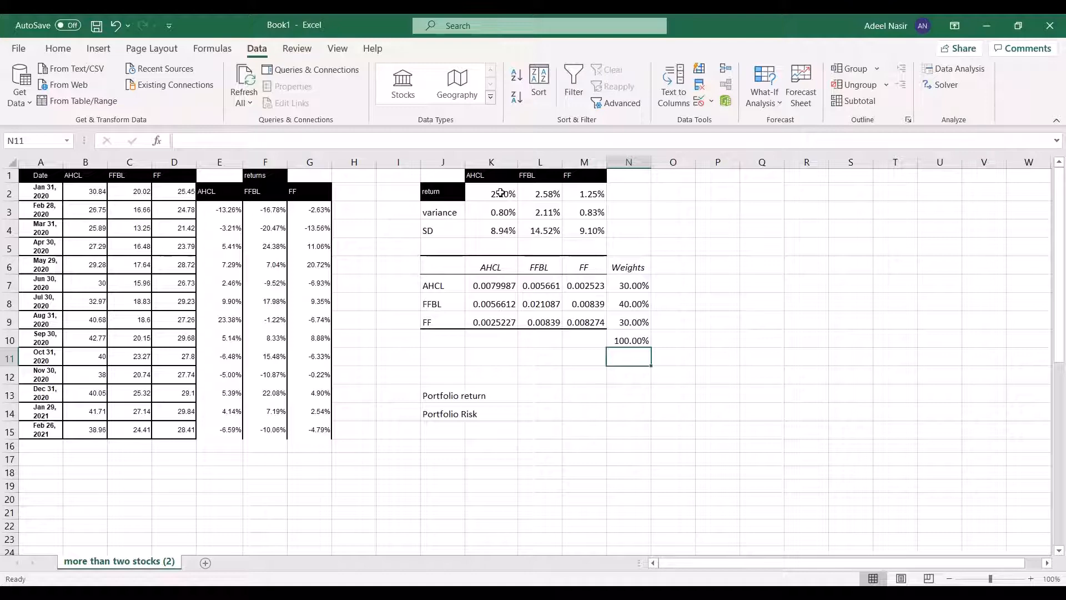
pyautogui.moveTo(500, 193); pyautogui.dragTo(589, 194)
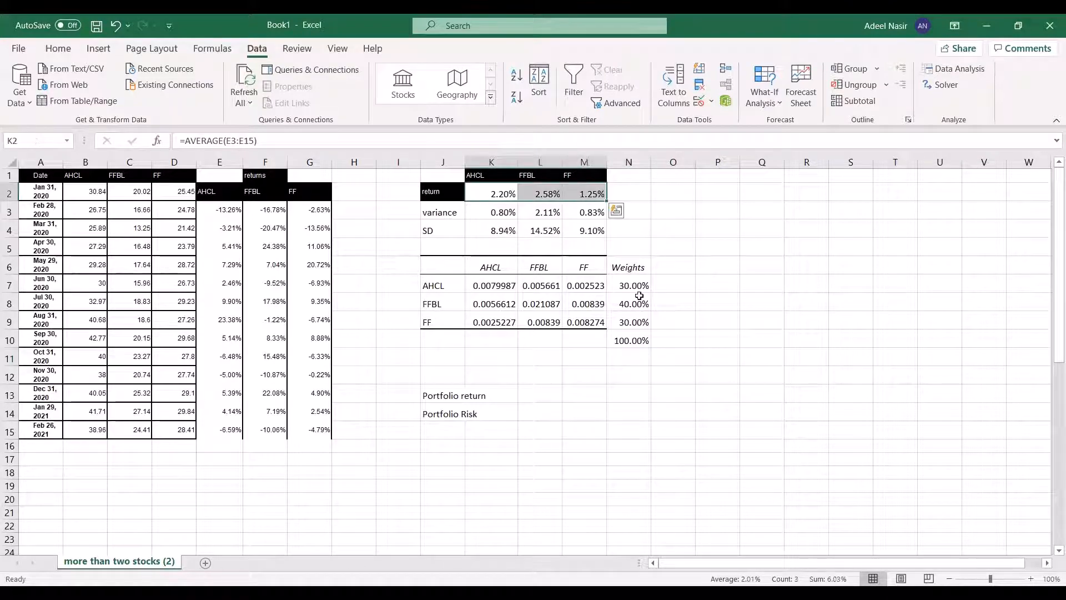
pyautogui.moveTo(640, 286); pyautogui.dragTo(631, 319)
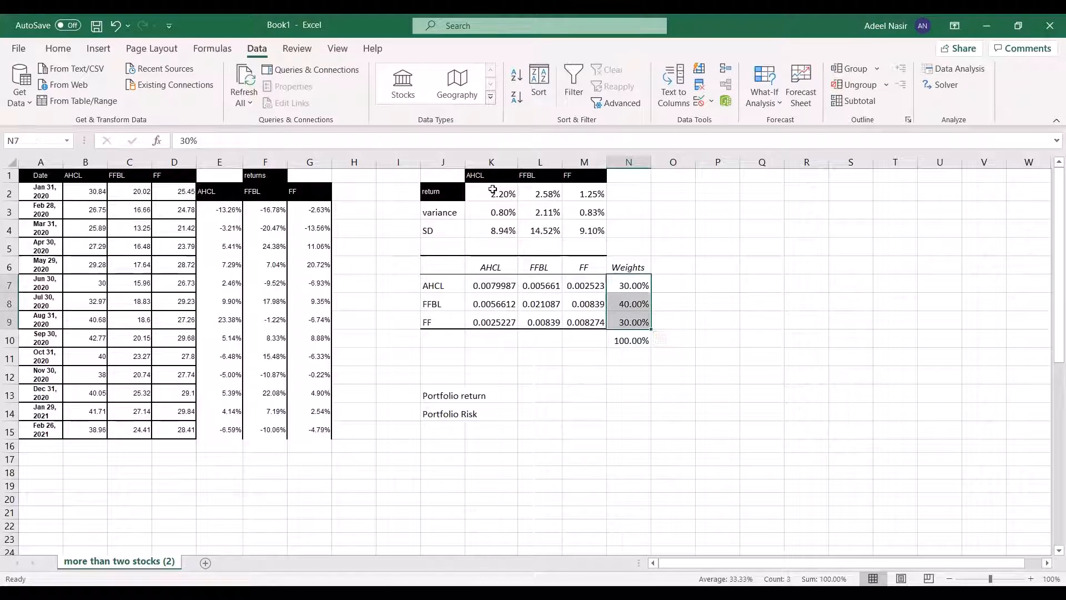
pyautogui.moveTo(492, 190); pyautogui.dragTo(571, 193)
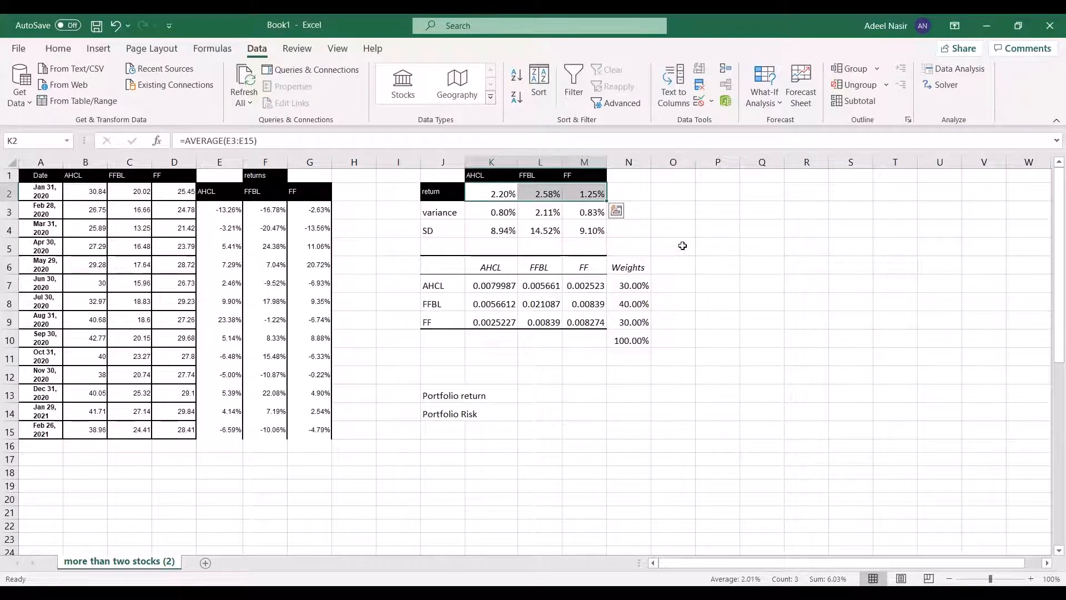
# - Add the headers "returns", "Variance" and "SD" in O6:Q6 beside the Weights column
pyautogui.click(693, 268)
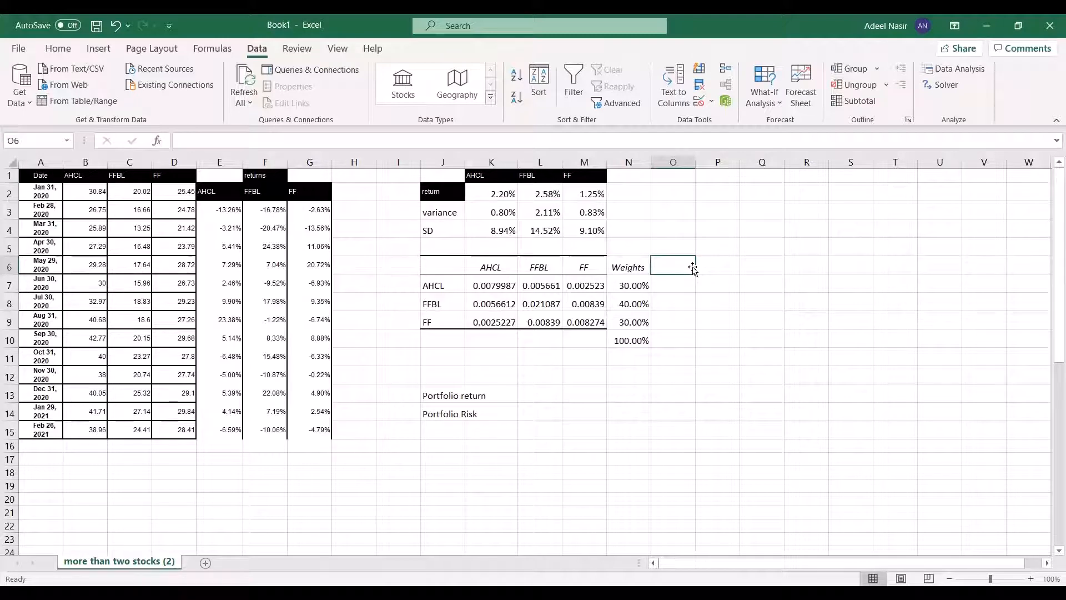
pyautogui.write('returns')
pyautogui.press('Tab')
pyautogui.write('V')
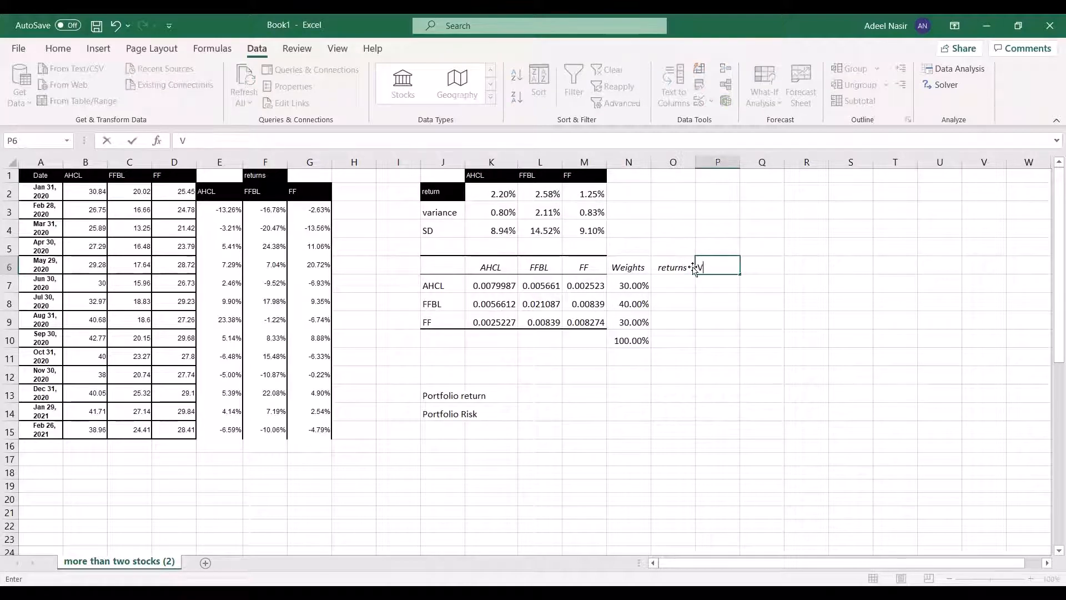
pyautogui.write('ariance')
pyautogui.press('Tab')
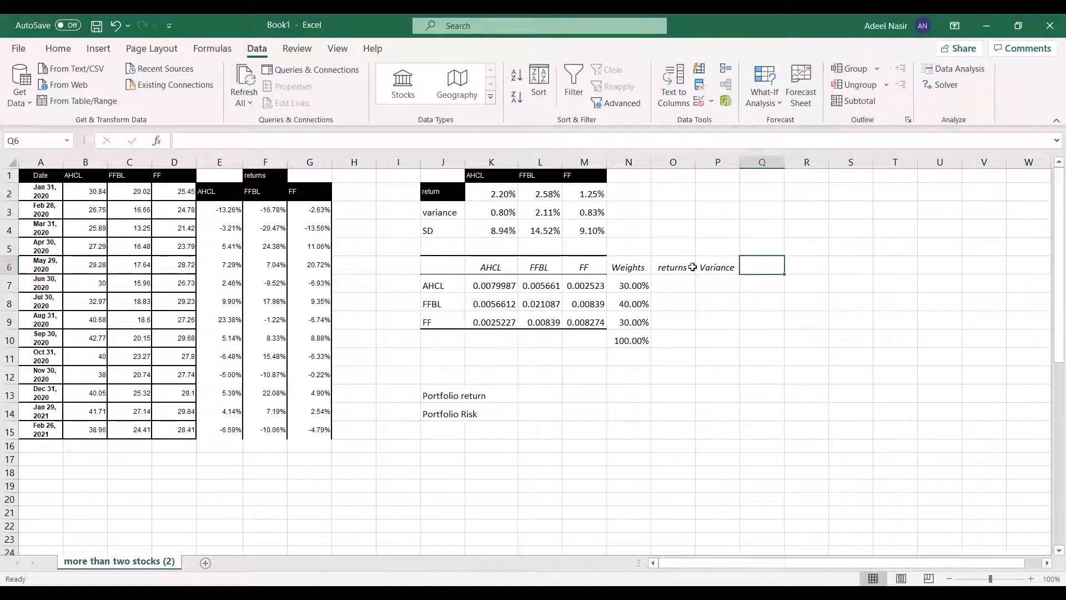
pyautogui.write('SC')
pyautogui.write('SD')
pyautogui.press('Return')
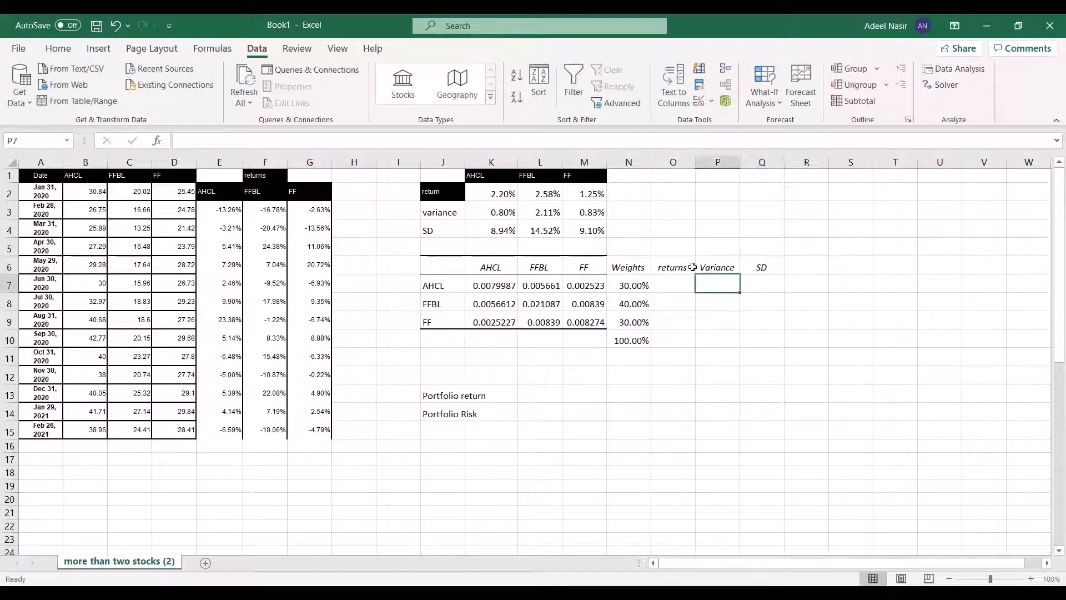
# - Copy the return, variance and SD values in K2:M4 and paste them transposed at O7 as values and number formats
pyautogui.press('Left')
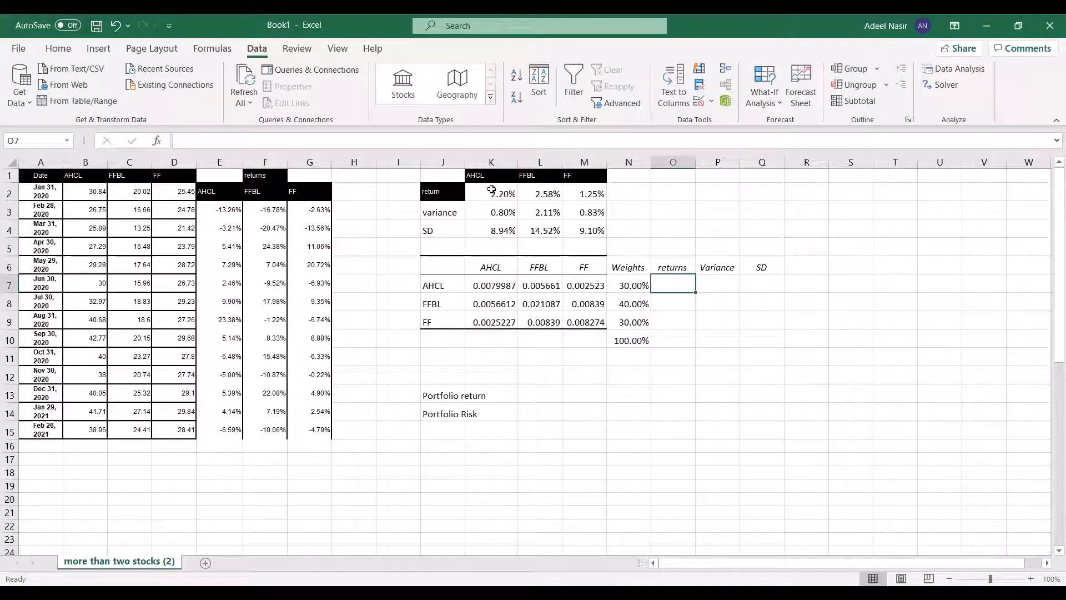
pyautogui.moveTo(495, 193); pyautogui.dragTo(571, 231)
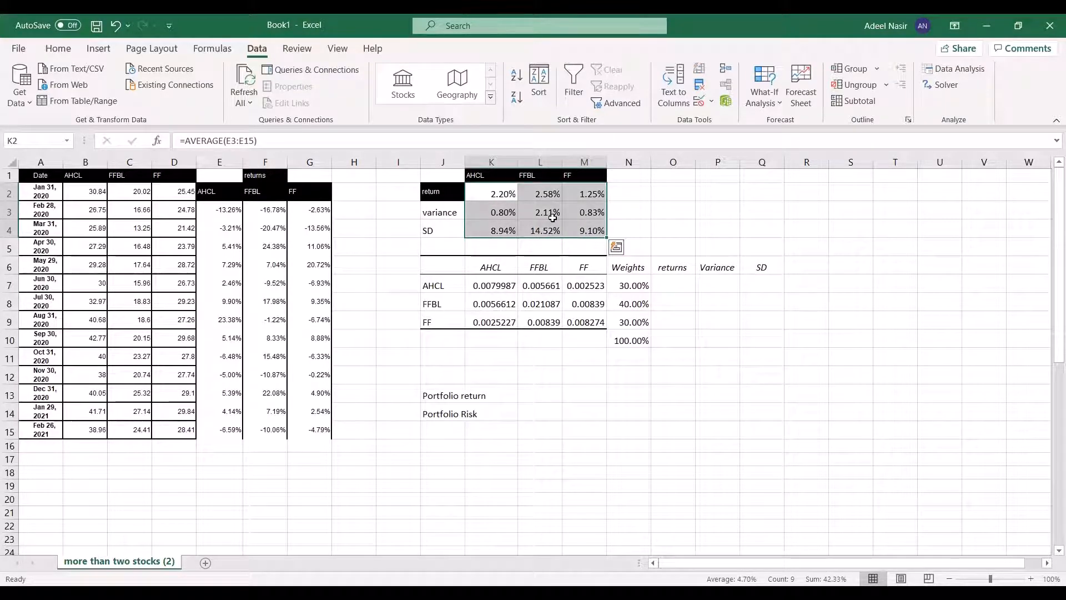
pyautogui.hotkey('ctrl', 'c')
pyautogui.click(617, 247)
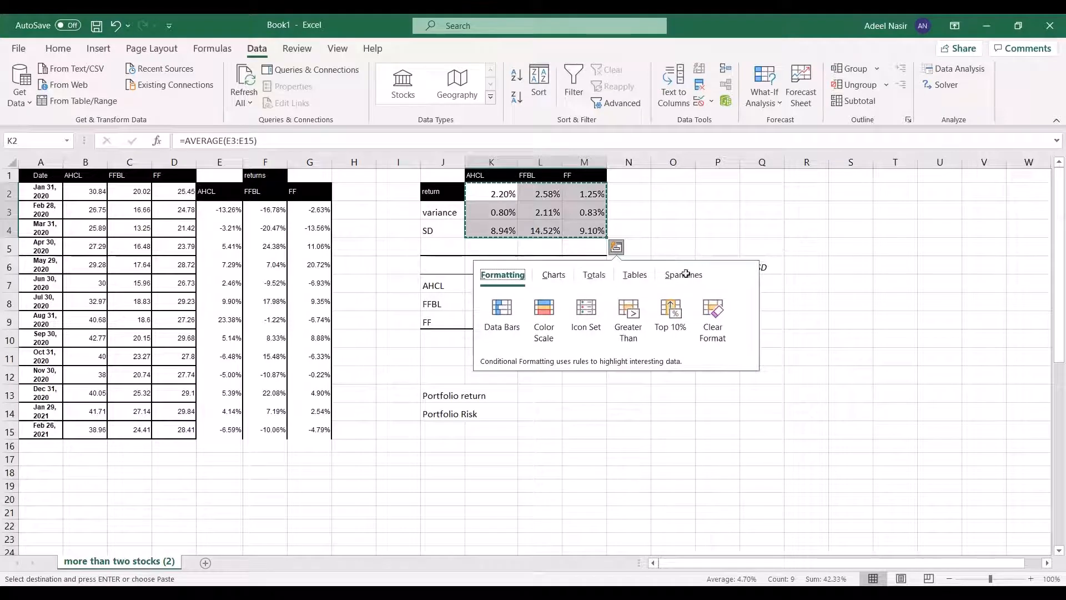
pyautogui.click(674, 284)
pyautogui.hotkey('shift', 'F10')
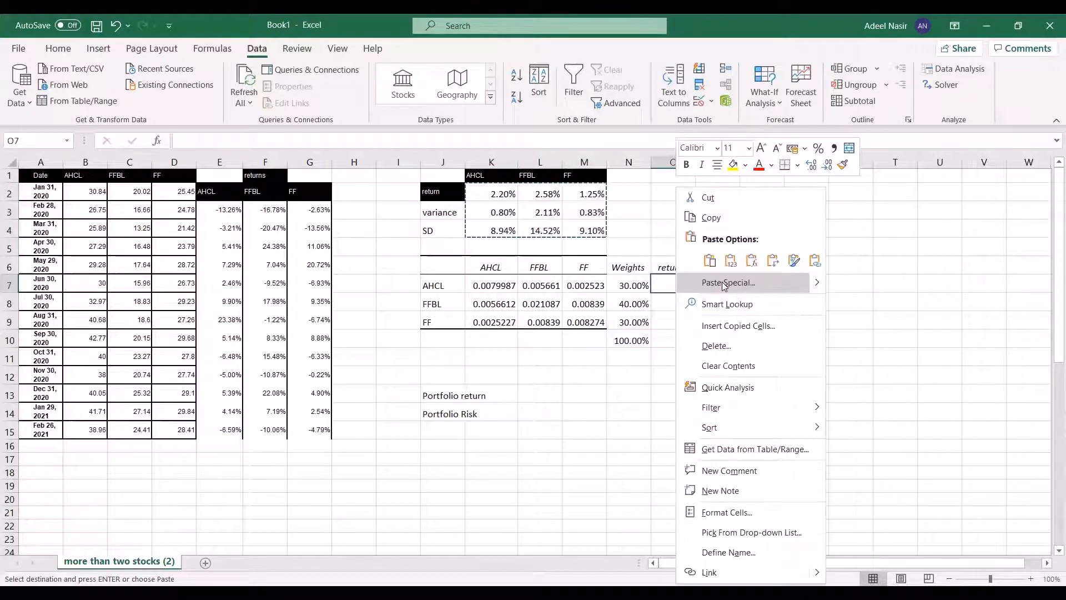
pyautogui.click(725, 285)
pyautogui.click(734, 351)
pyautogui.click(734, 254)
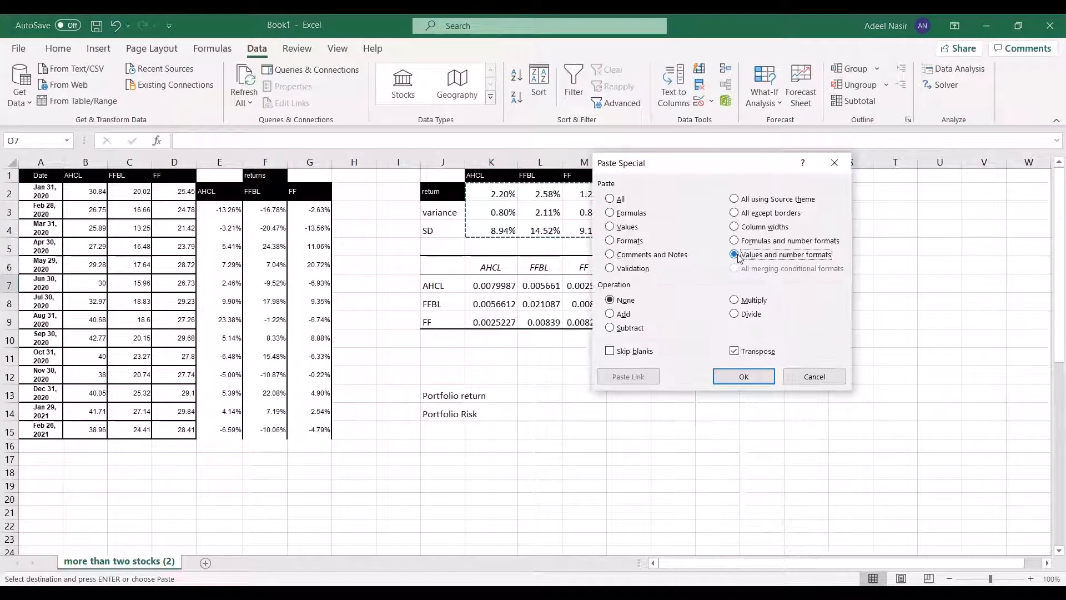
pyautogui.click(742, 378)
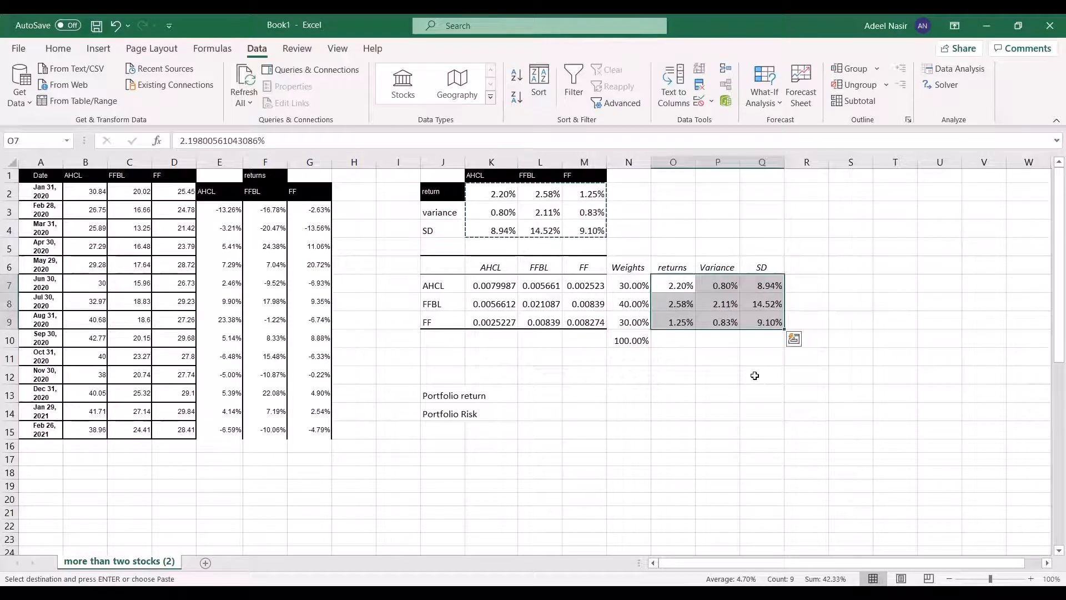
# - Examine the transposed returns, Variance and SD columns in O7:Q9
pyautogui.moveTo(722, 284); pyautogui.dragTo(718, 319)
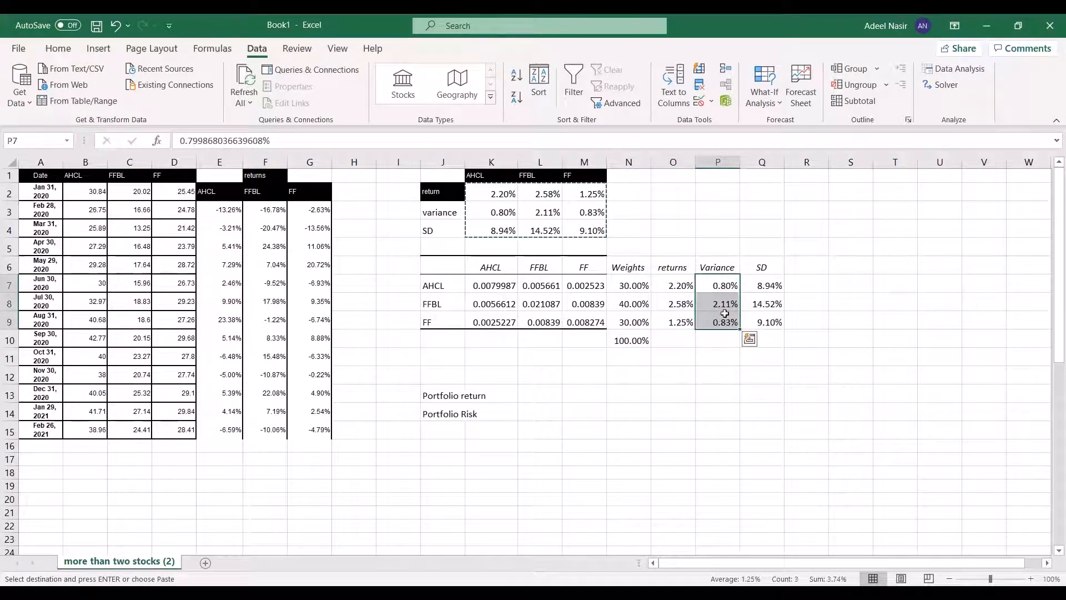
pyautogui.moveTo(767, 284); pyautogui.dragTo(771, 321)
pyautogui.hotkey('ctrl', 'v')
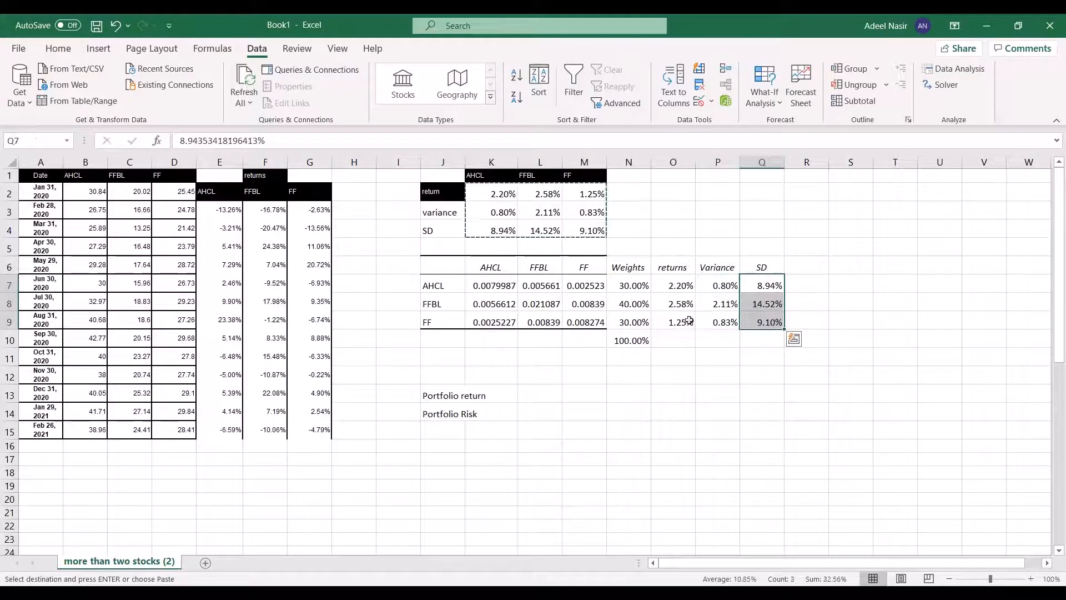
pyautogui.moveTo(678, 283); pyautogui.dragTo(688, 321)
pyautogui.hotkey('ctrl', 'v')
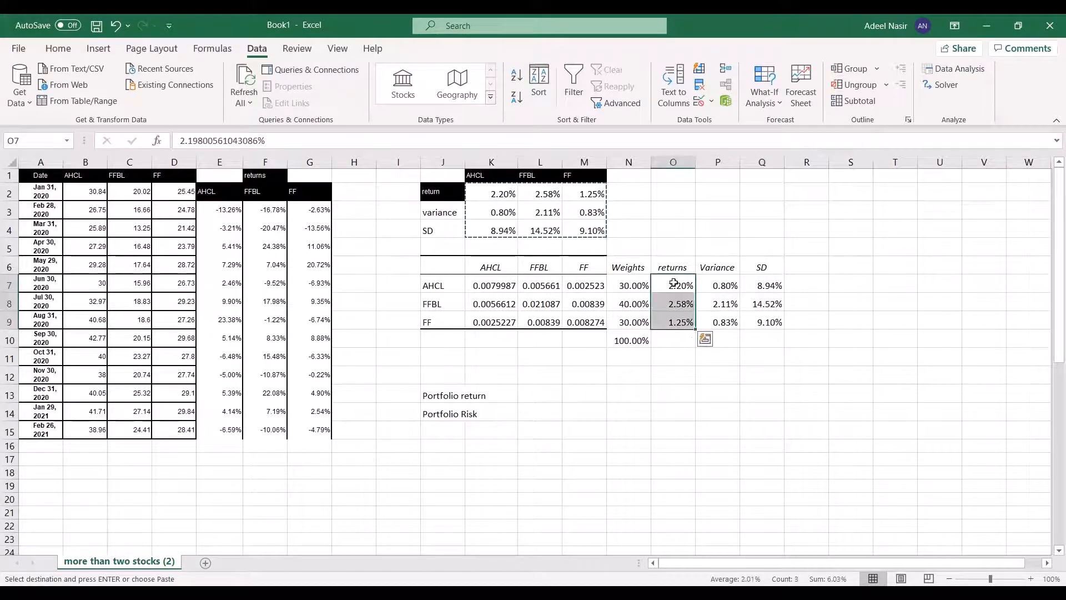
pyautogui.moveTo(728, 271); pyautogui.dragTo(726, 321)
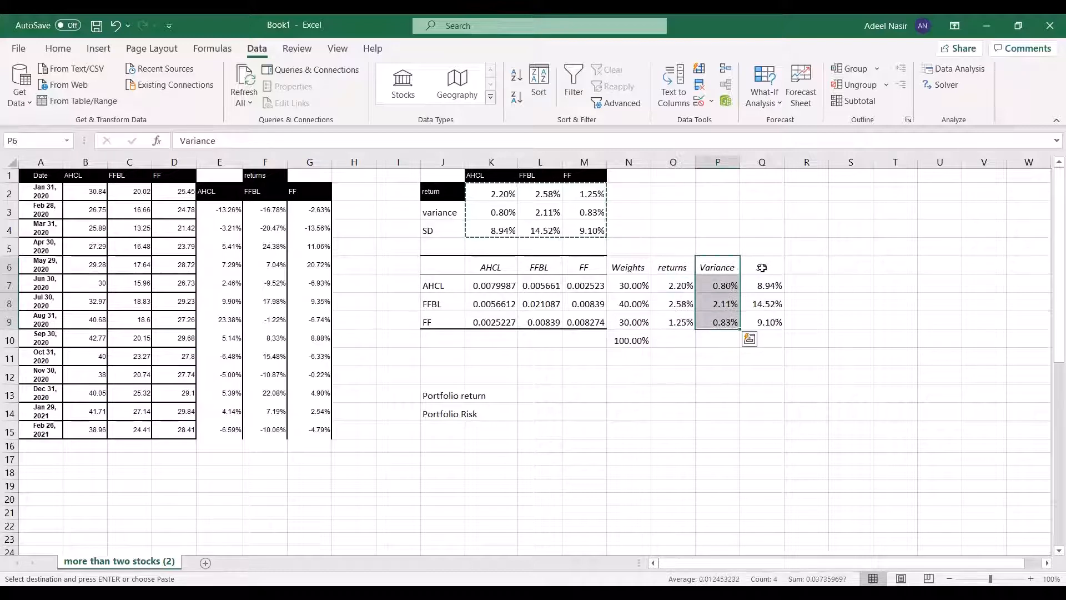
pyautogui.moveTo(762, 268); pyautogui.dragTo(768, 308)
pyautogui.click(762, 326)
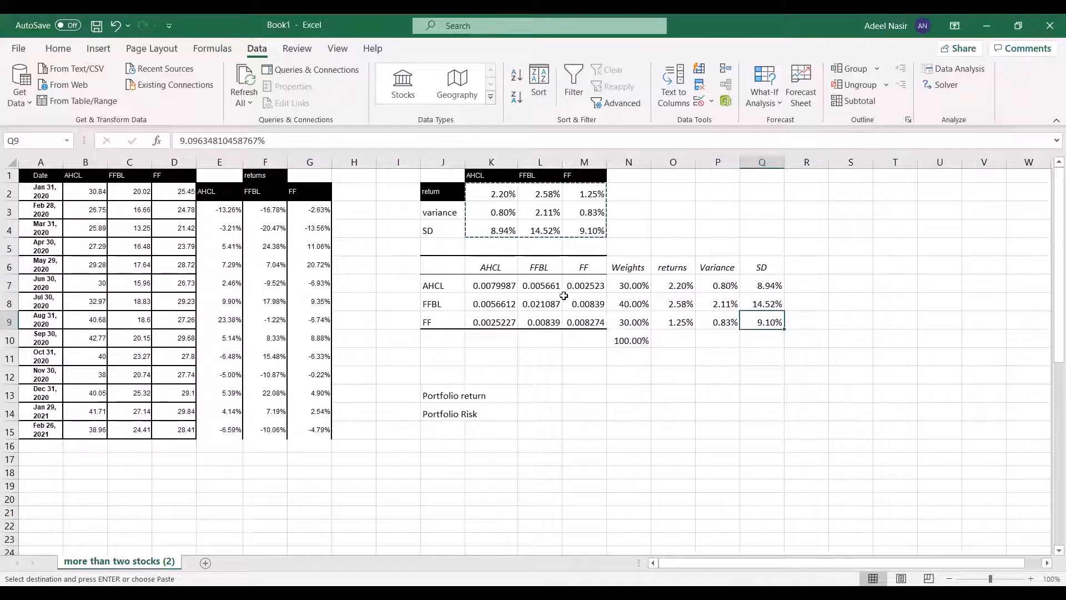
# - Calculate the portfolio return in L13 with =SUMPRODUCT(O7:O9,N7:N9), combining the returns and weights
pyautogui.click(528, 392)
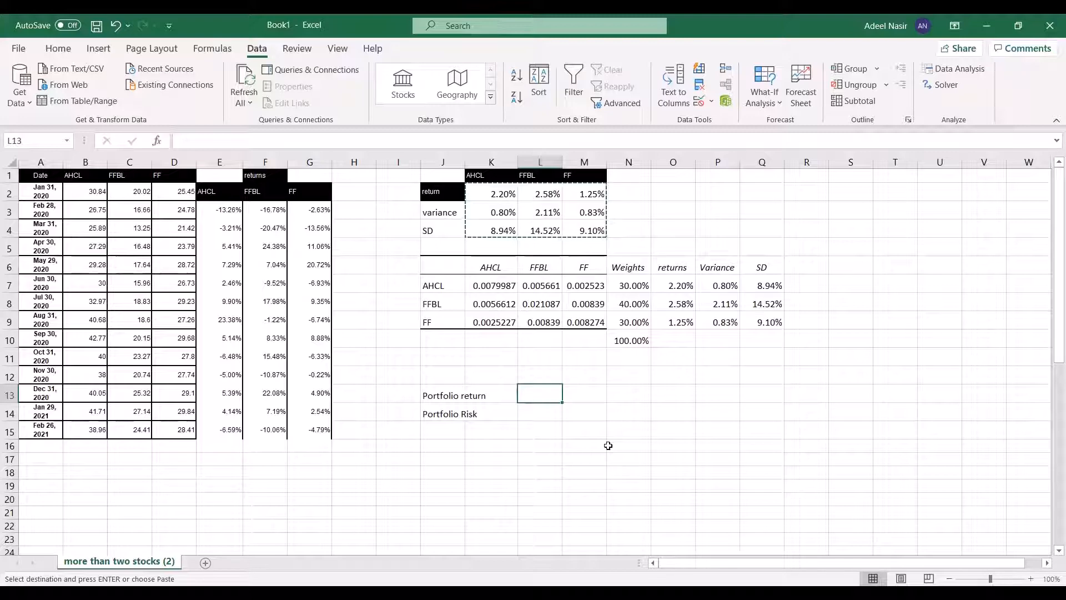
pyautogui.write('=s')
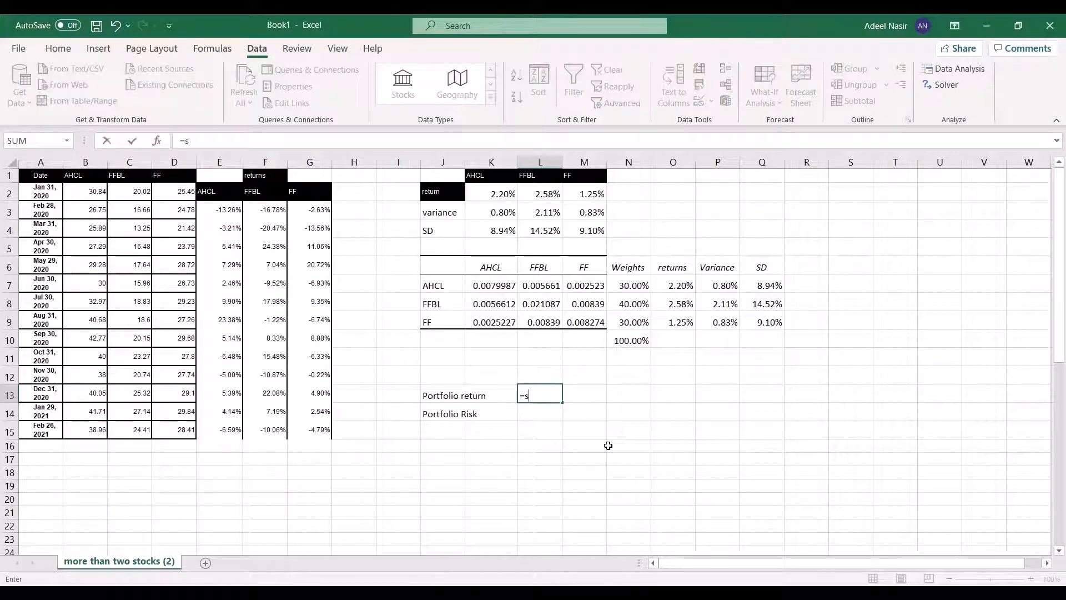
pyautogui.write('ump')
pyautogui.press('Tab')
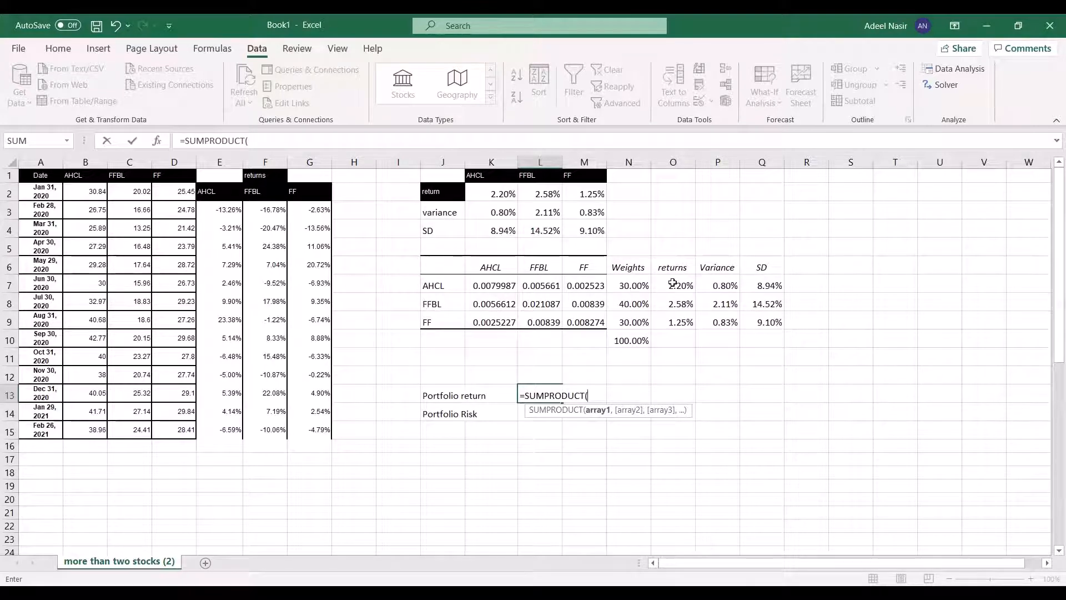
pyautogui.moveTo(673, 283); pyautogui.dragTo(678, 325)
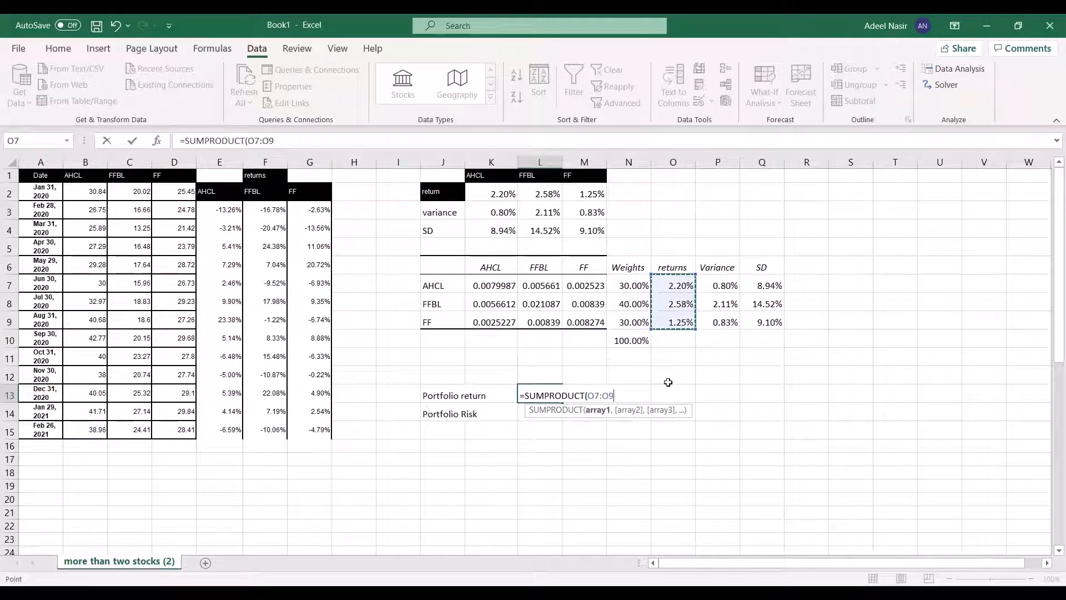
pyautogui.write(',')
pyautogui.click(635, 284)
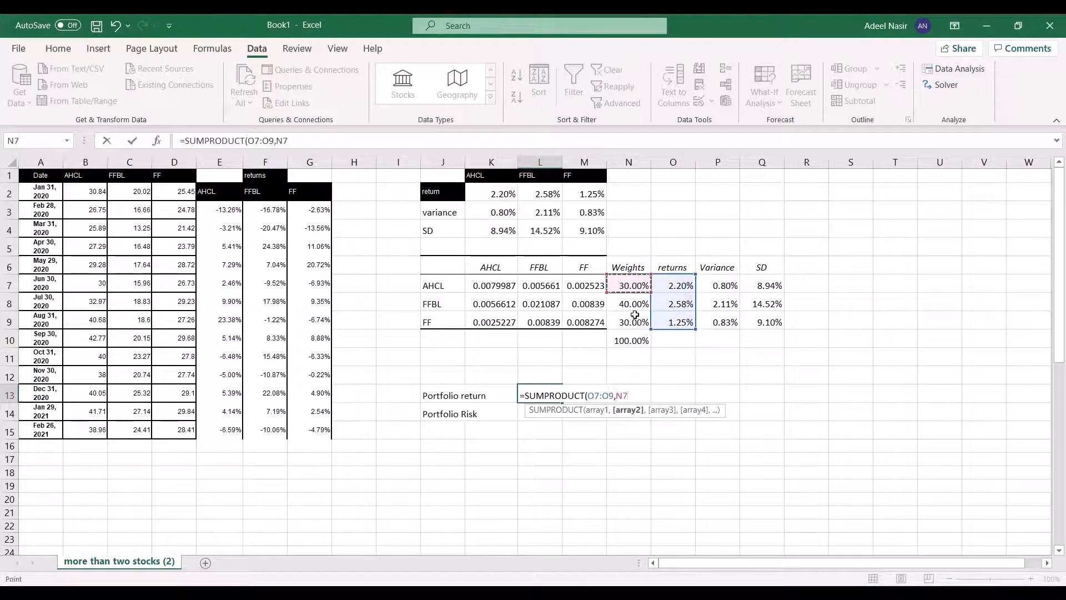
pyautogui.moveTo(635, 315); pyautogui.dragTo(634, 323)
pyautogui.write(')')
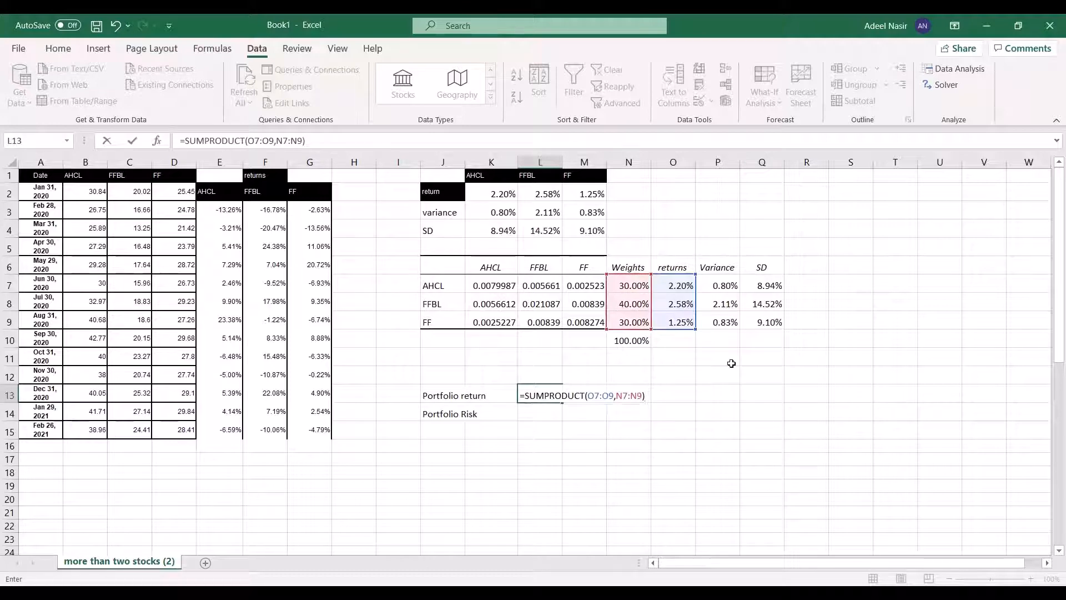
pyautogui.press('Return')
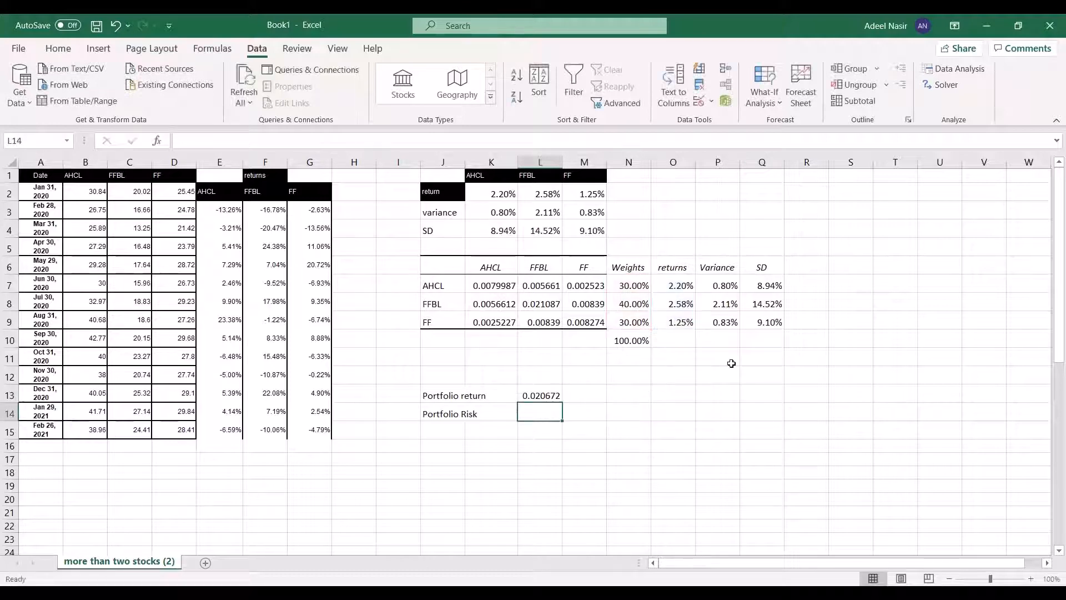
# - Format the portfolio return in L13 as a percentage with three decimal places
pyautogui.click(543, 393)
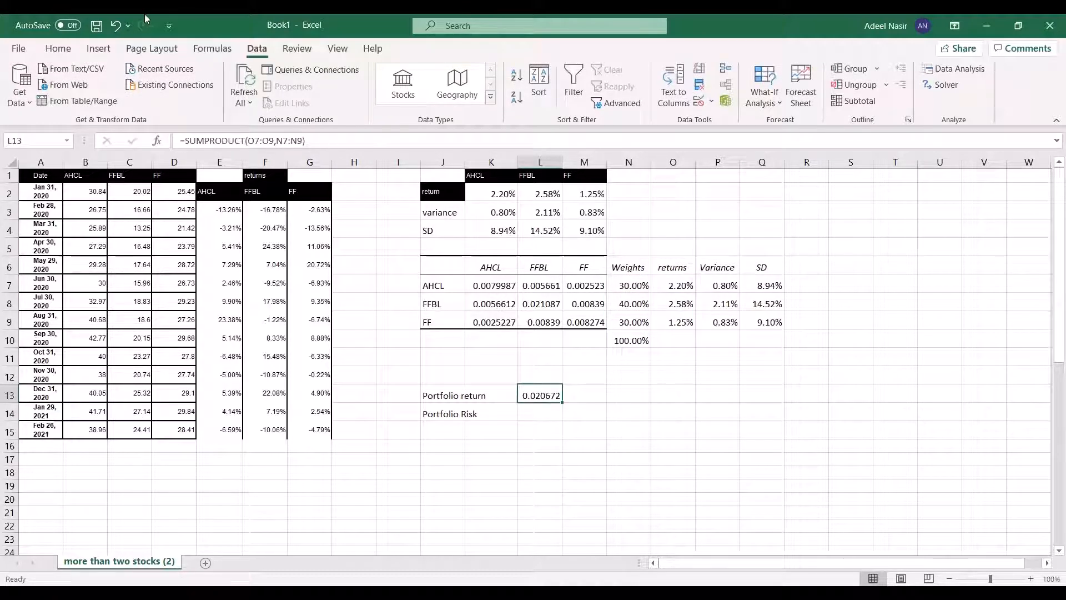
pyautogui.click(58, 48)
pyautogui.click(501, 103)
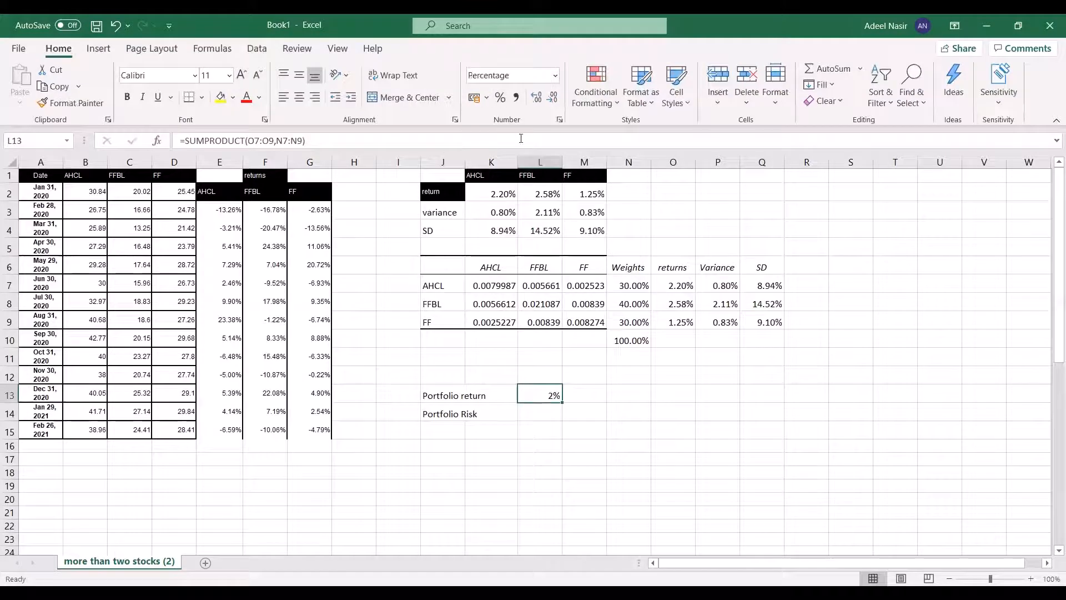
pyautogui.click(535, 103)
pyautogui.click(535, 104)
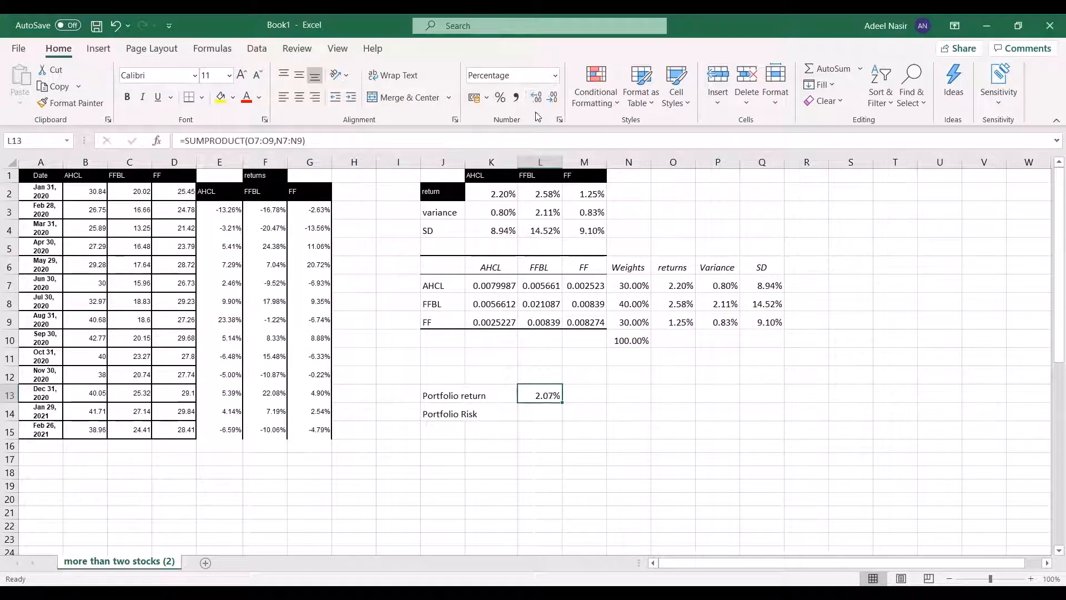
pyautogui.click(535, 97)
pyautogui.click(552, 416)
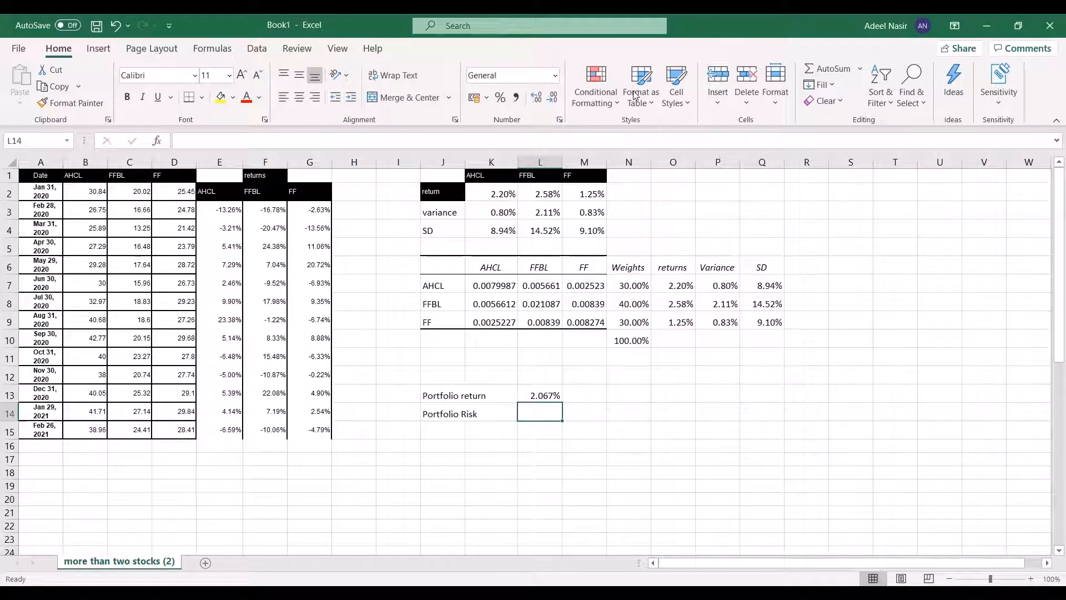
pyautogui.click(944, 15)
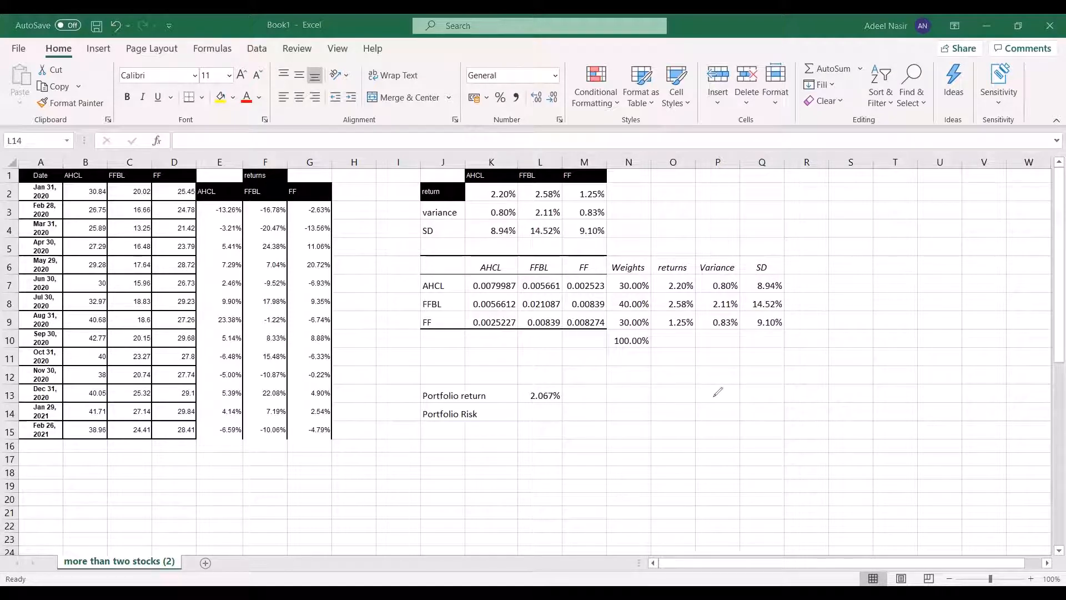
# - Draw the portfolio risk formula PR = wΣwᵀ as ink beside the portfolio results, circle it, and clear the ink
pyautogui.moveTo(703, 392)
pyautogui.mouseDown()
pyautogui.moveTo(774, 385)
pyautogui.moveTo(736, 382)
pyautogui.moveTo(758, 408)
pyautogui.moveTo(732, 432)
pyautogui.moveTo(771, 434)
pyautogui.mouseUp()
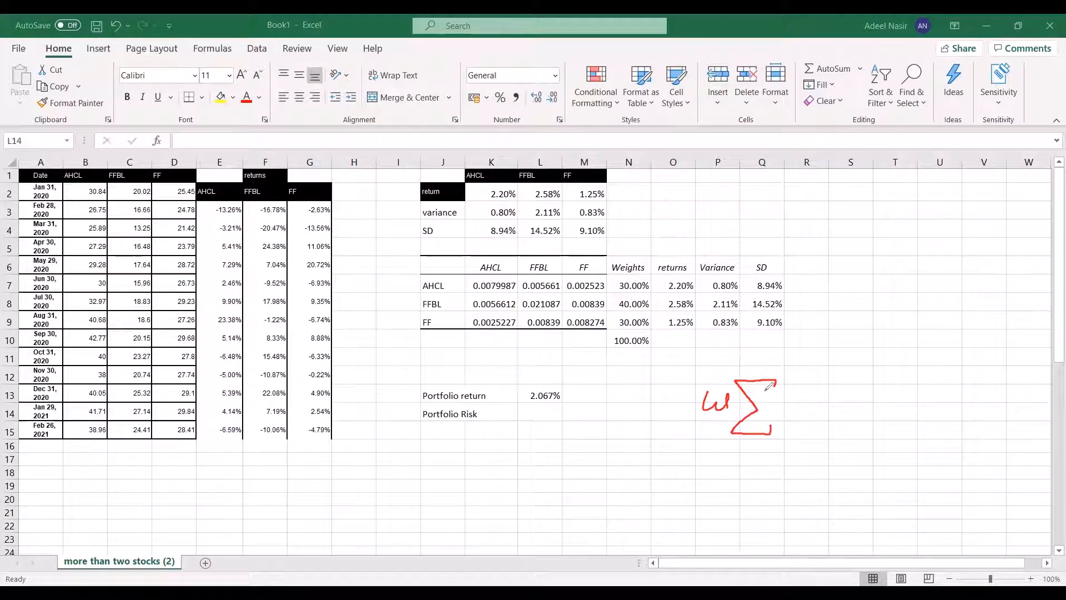
pyautogui.moveTo(776, 393)
pyautogui.mouseDown()
pyautogui.moveTo(790, 411)
pyautogui.moveTo(799, 396)
pyautogui.mouseUp()
pyautogui.moveTo(807, 390)
pyautogui.mouseDown()
pyautogui.moveTo(820, 388)
pyautogui.moveTo(813, 402)
pyautogui.mouseUp()
pyautogui.moveTo(682, 401); pyautogui.dragTo(694, 400)
pyautogui.moveTo(682, 408); pyautogui.dragTo(695, 408)
pyautogui.moveTo(617, 386); pyautogui.dragTo(613, 412)
pyautogui.moveTo(614, 382); pyautogui.dragTo(641, 417)
pyautogui.moveTo(644, 383)
pyautogui.mouseDown()
pyautogui.moveTo(663, 379)
pyautogui.moveTo(665, 425)
pyautogui.mouseUp()
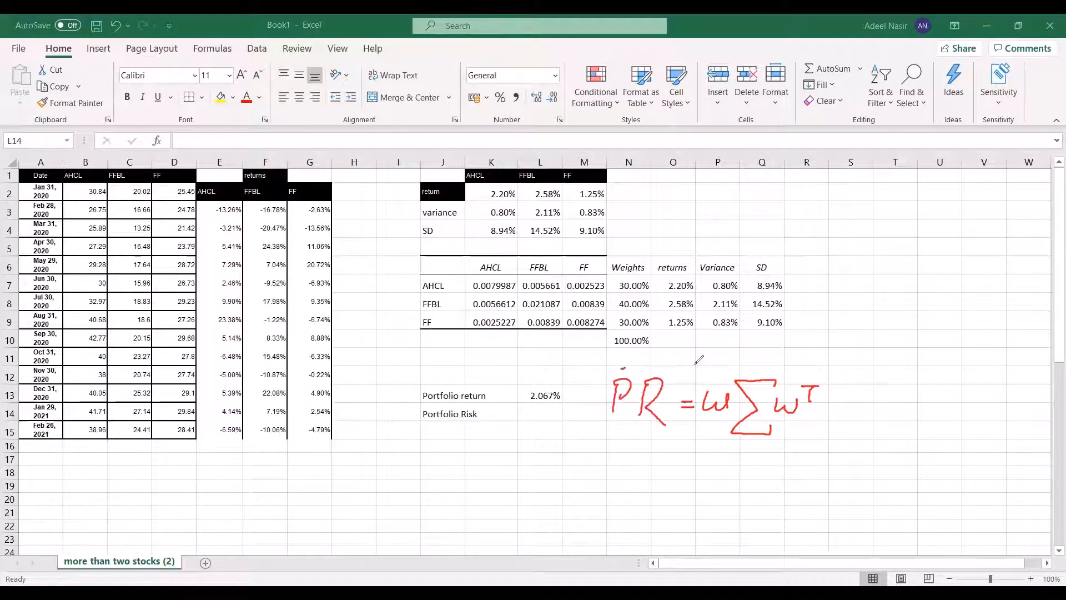
pyautogui.moveTo(621, 368)
pyautogui.mouseDown()
pyautogui.moveTo(869, 372)
pyautogui.moveTo(612, 395)
pyautogui.moveTo(646, 360)
pyautogui.mouseUp()
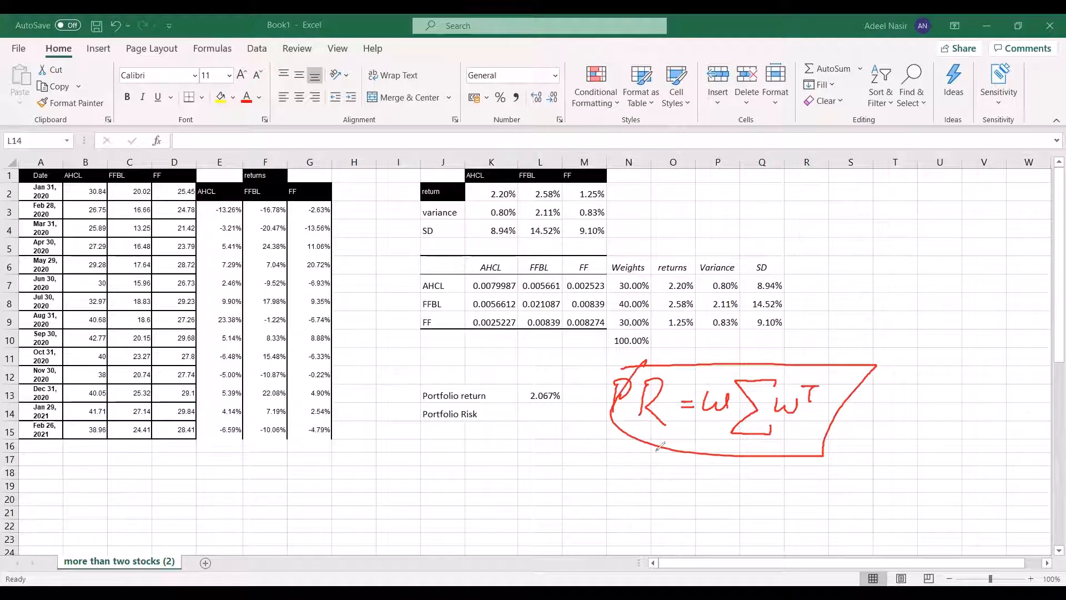
pyautogui.moveTo(700, 391)
pyautogui.mouseDown()
pyautogui.moveTo(863, 383)
pyautogui.moveTo(688, 389)
pyautogui.mouseUp()
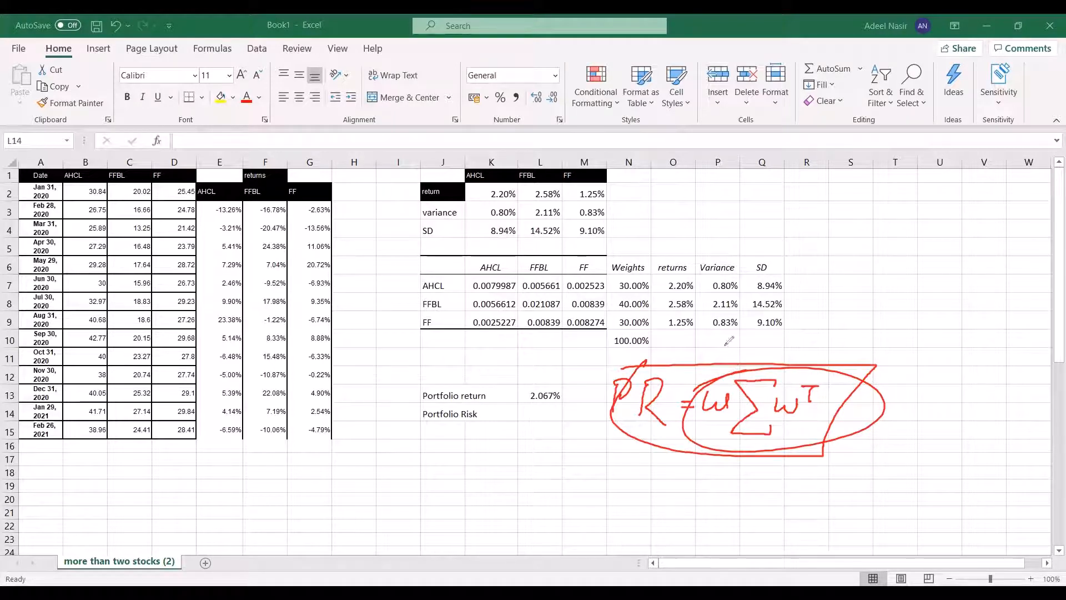
pyautogui.click(709, 130)
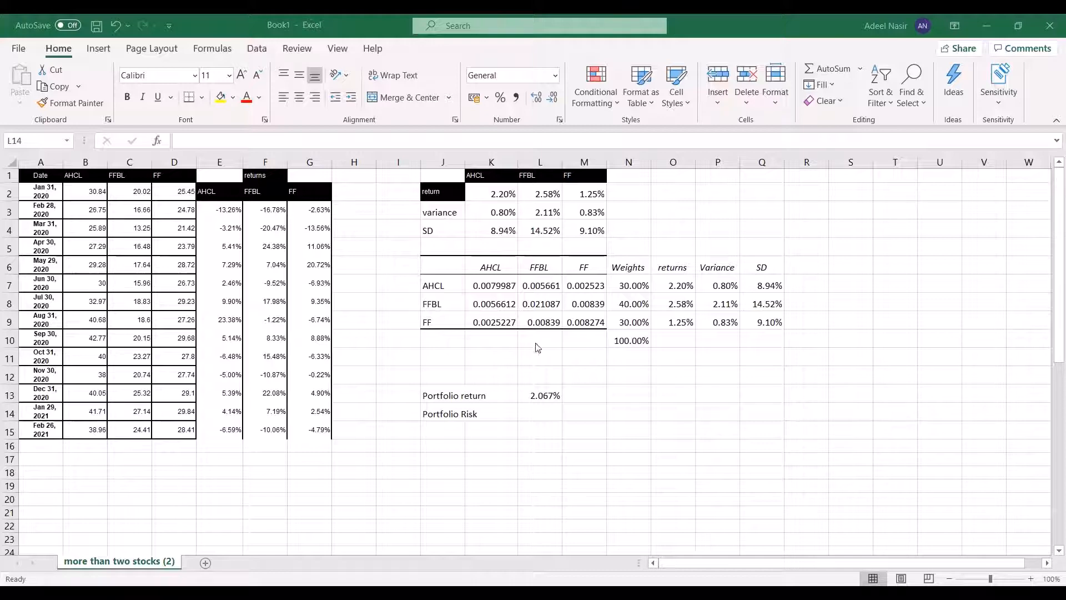
# - Start the portfolio risk formula in L14 with =MMULT(TRANSPOSE(N7:N9), using the transposed weights as the first array
pyautogui.click(543, 408)
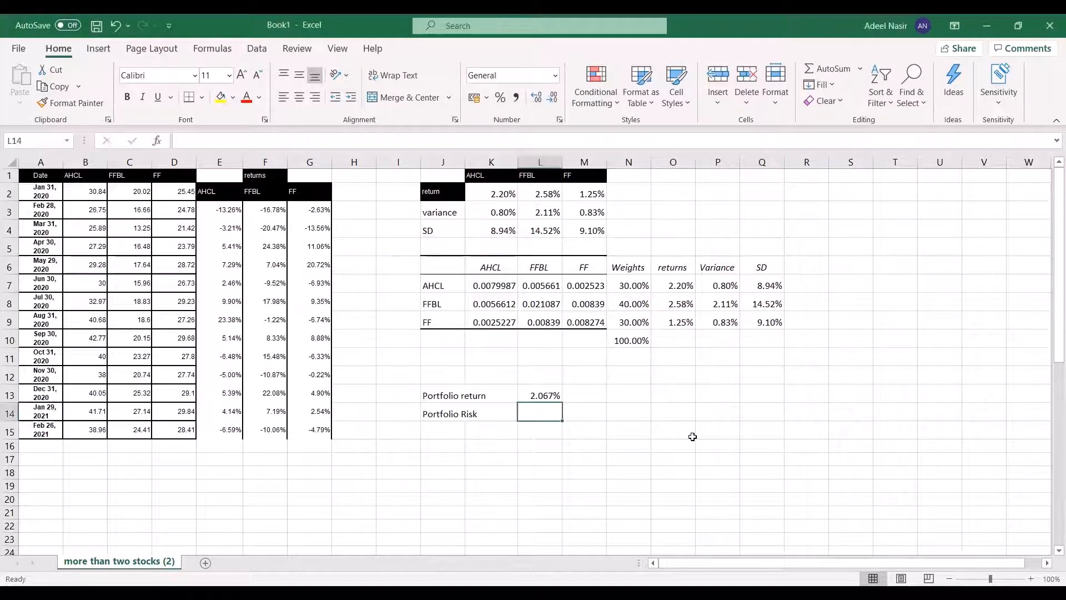
pyautogui.write('=m')
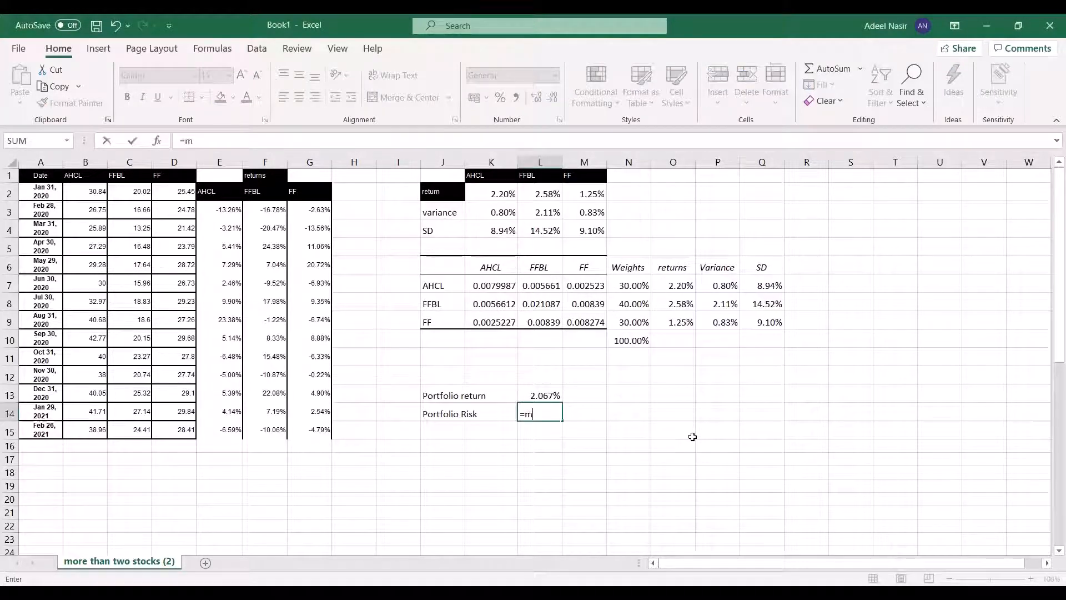
pyautogui.write('m')
pyautogui.press('Tab')
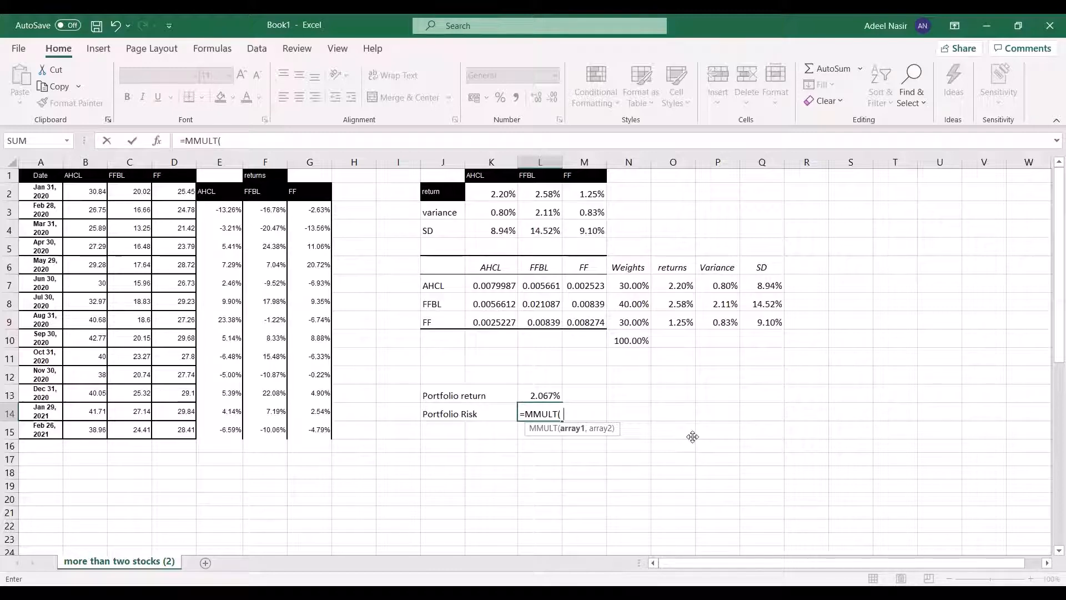
pyautogui.write('TRANSPOSE(')
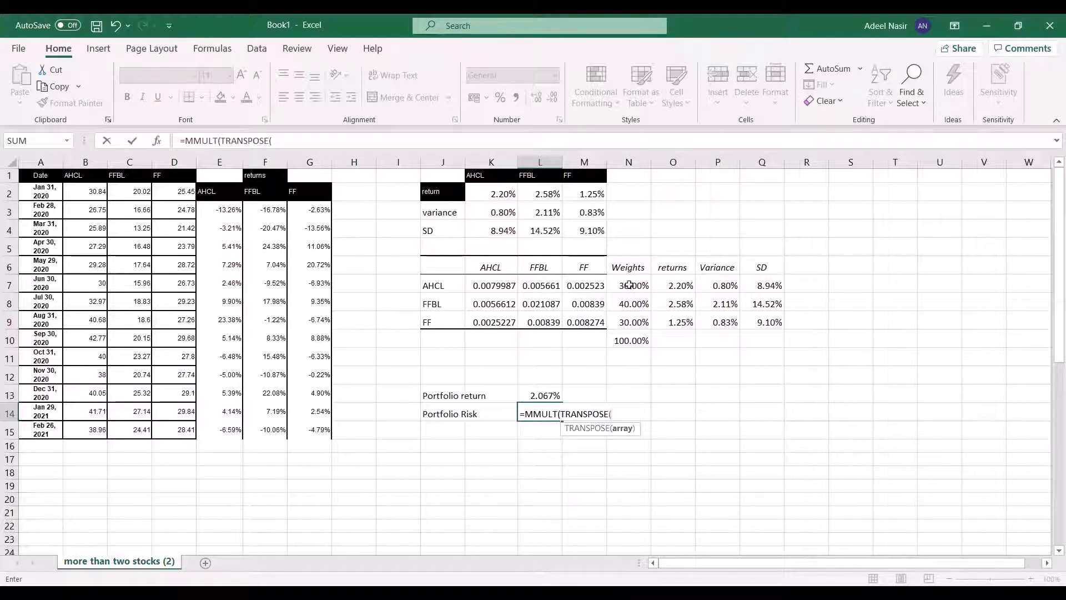
pyautogui.moveTo(629, 285); pyautogui.dragTo(629, 318)
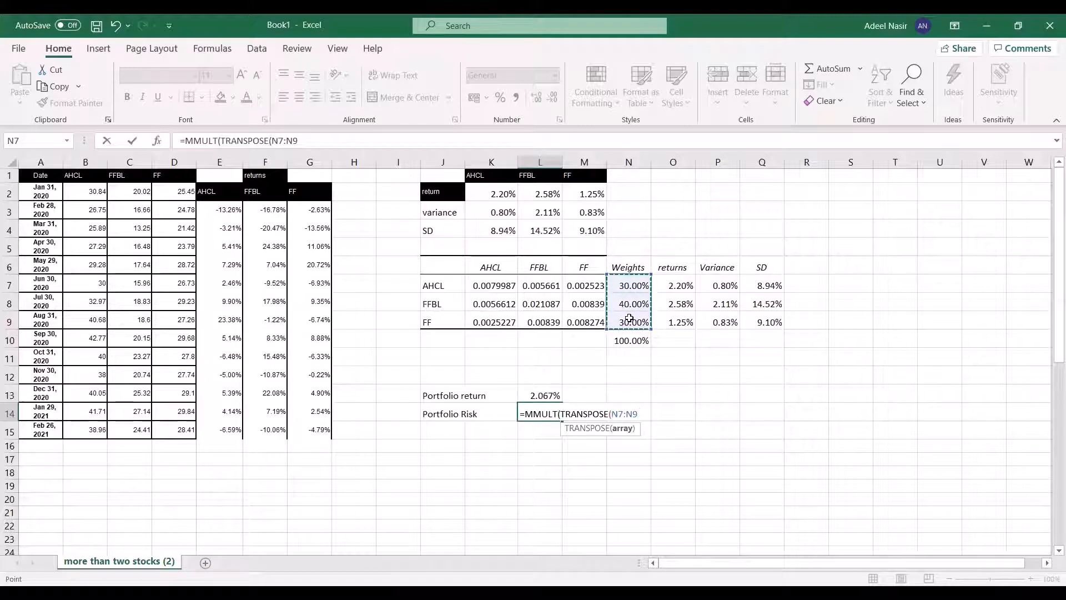
# - Complete the L14 risk formula with MMULT(K7:M9,N7:N9) as the second array, multiplying the covariance matrix by the weights
pyautogui.write('),m')
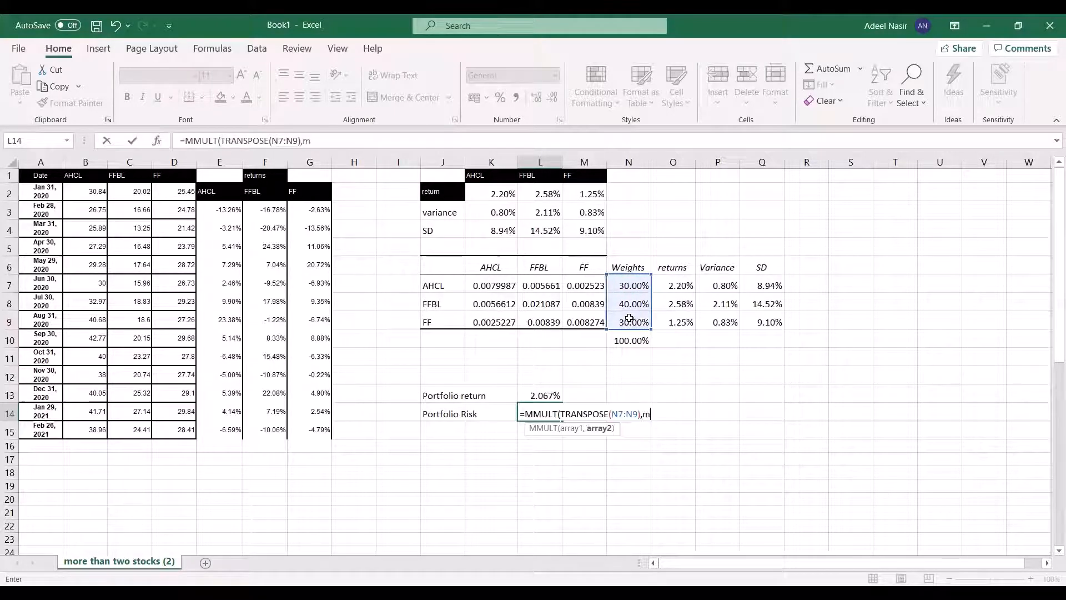
pyautogui.write('MULT(')
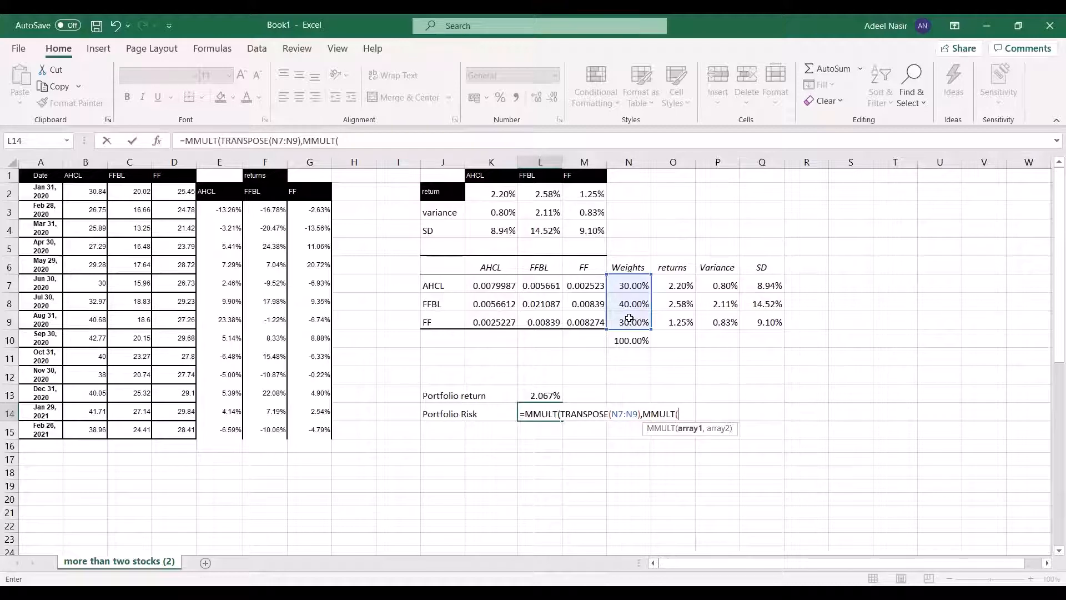
pyautogui.click(492, 283)
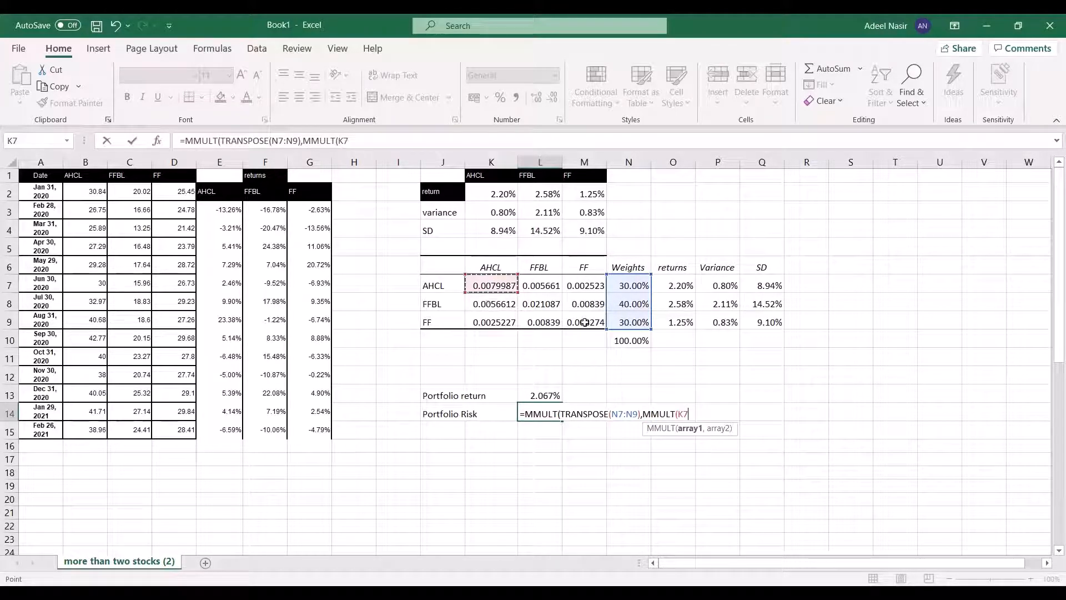
pyautogui.hotkey('shift', 'Right')
pyautogui.hotkey('shift', 'Right')
pyautogui.hotkey('shift', 'Down')
pyautogui.hotkey('shift', 'Down')
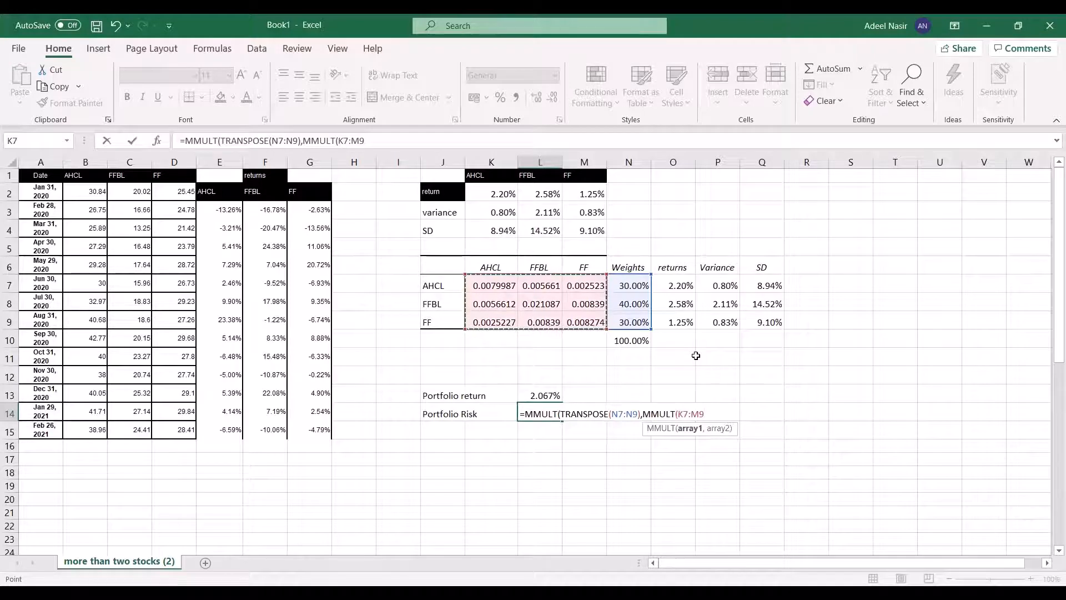
pyautogui.write(',')
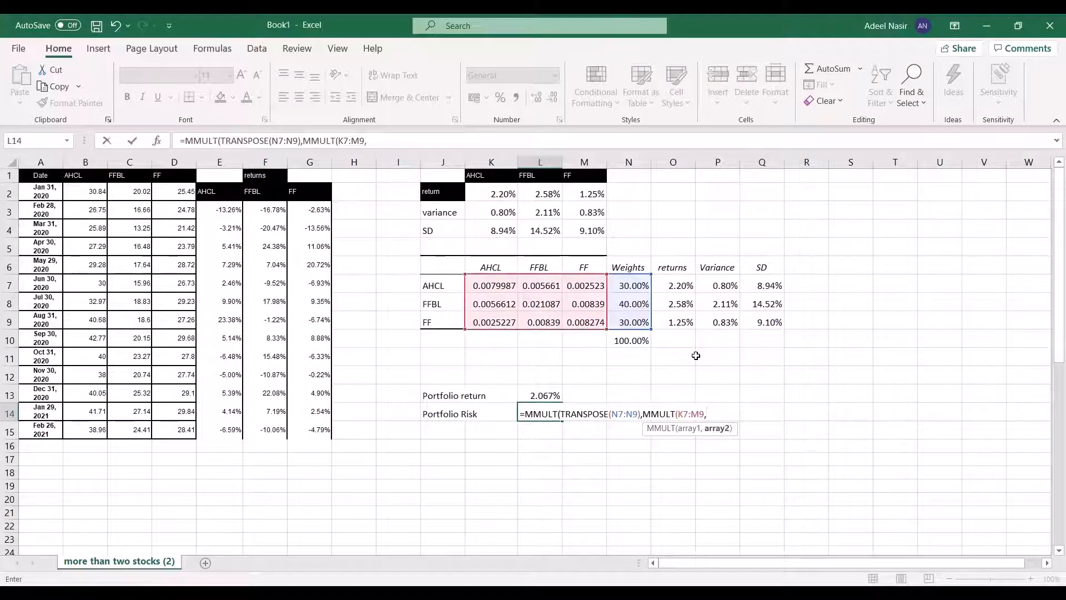
pyautogui.click(626, 288)
pyautogui.moveTo(628, 317); pyautogui.dragTo(629, 320)
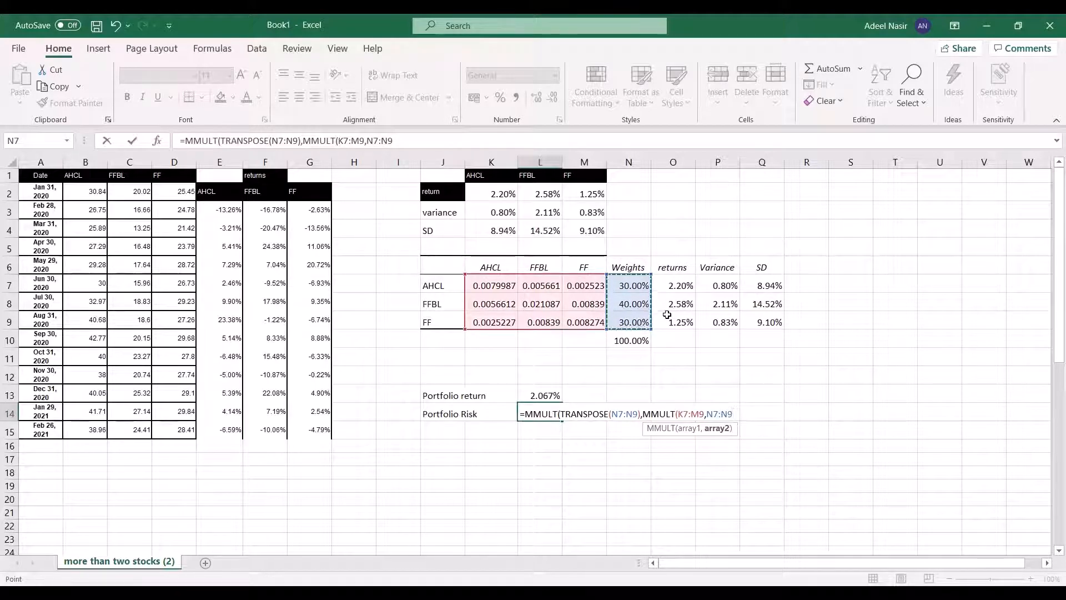
pyautogui.write('))')
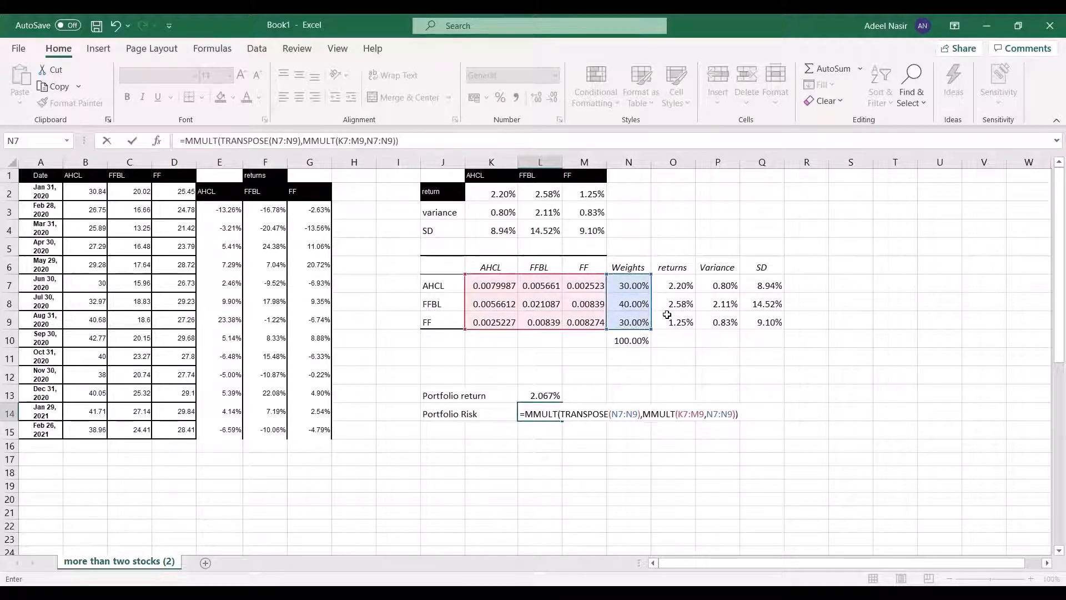
pyautogui.hotkey('shift', 'Return')
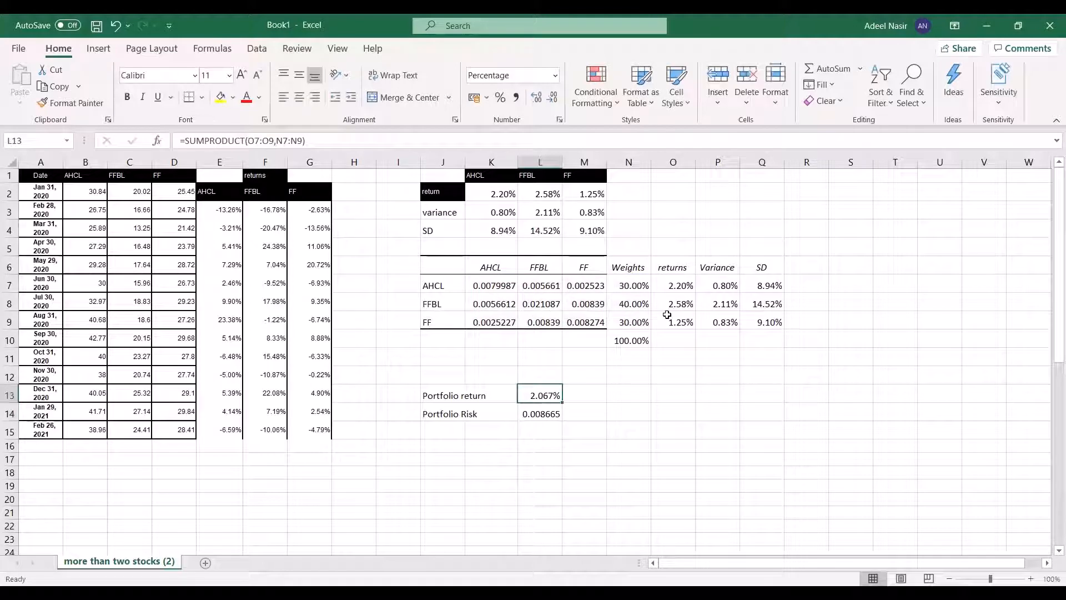
pyautogui.click(536, 412)
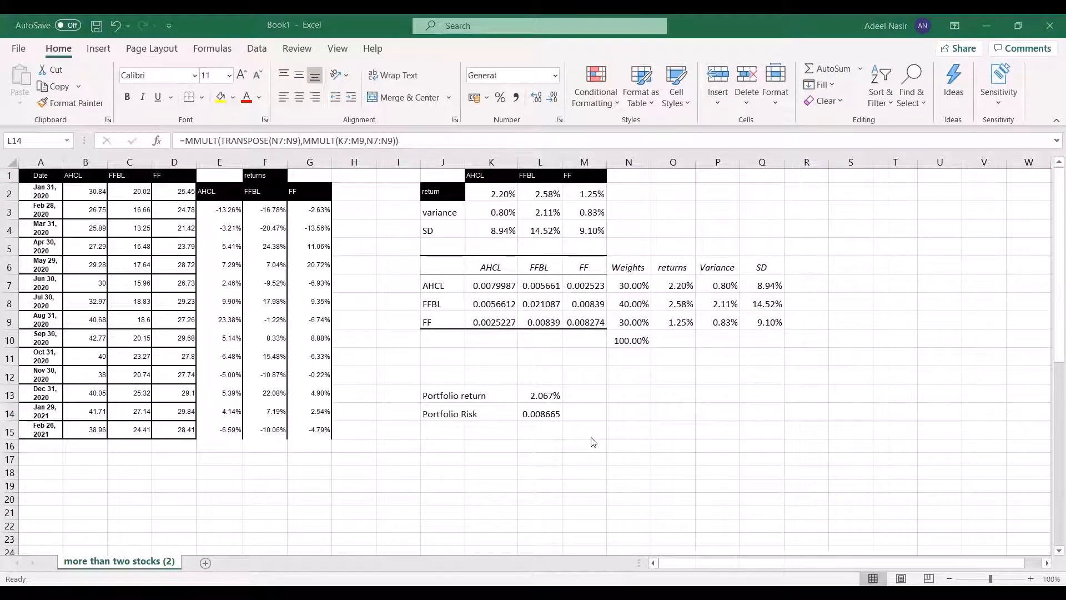
# - Label J15 as "Porfolio Standard deviation" below the Portfolio Risk label
pyautogui.click(457, 429)
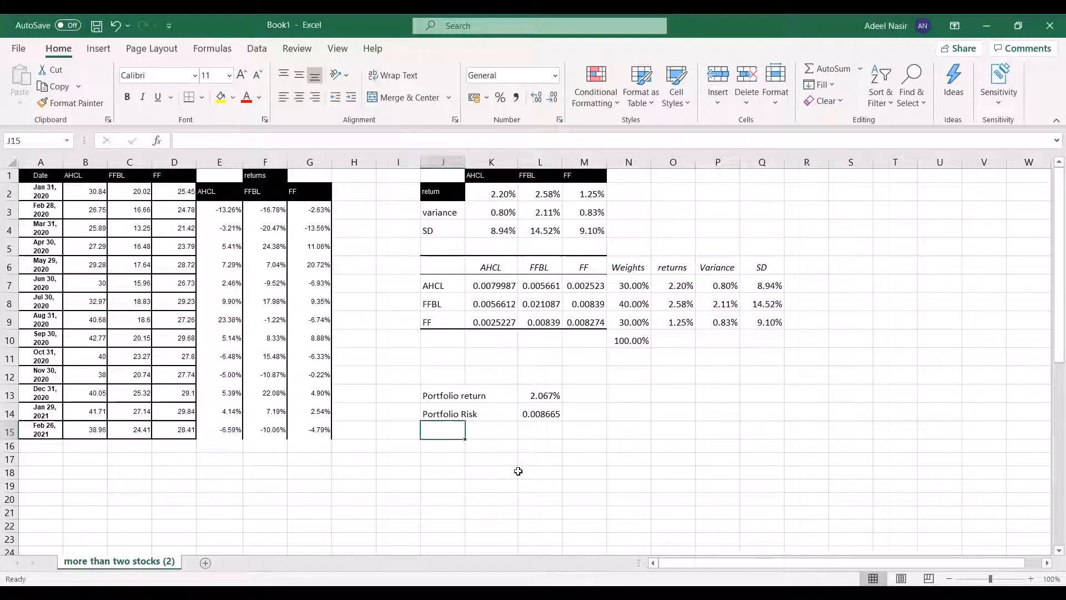
pyautogui.write('Porfolio')
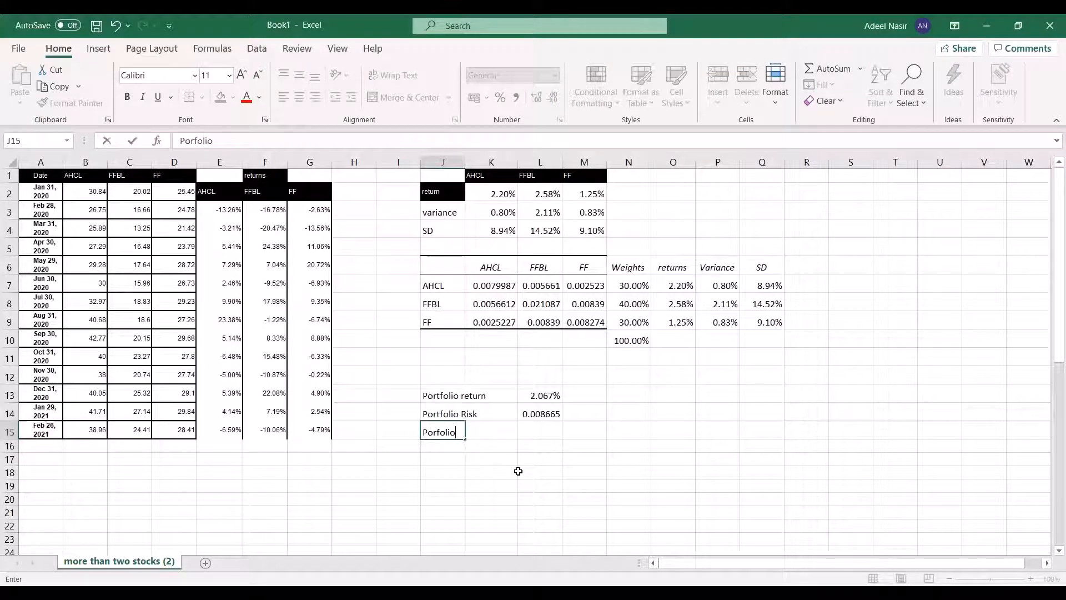
pyautogui.write(' Standard dive')
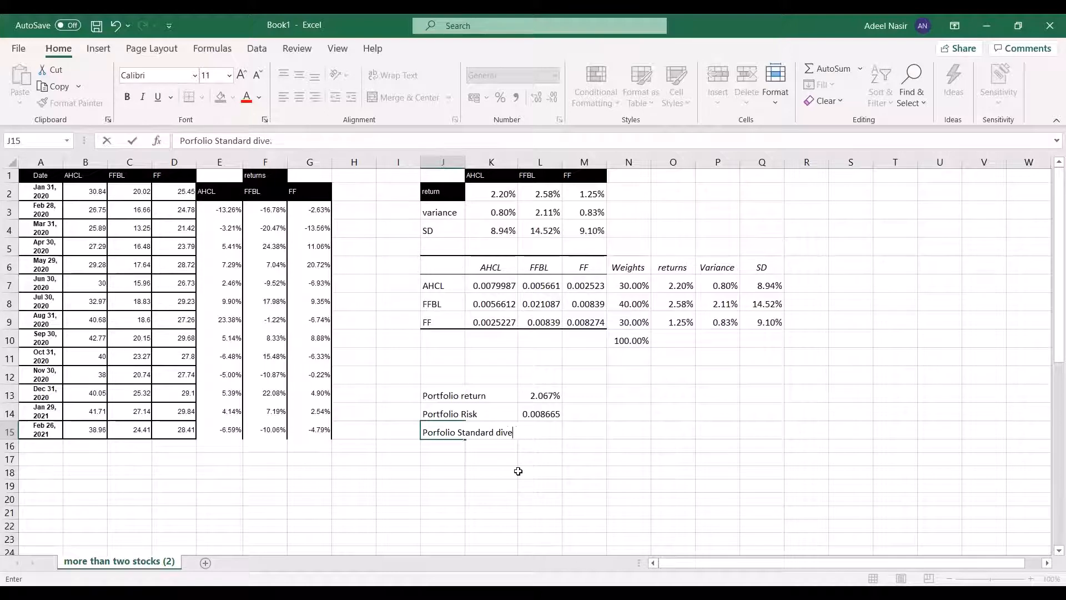
pyautogui.press('BackSpace')
pyautogui.press('BackSpace')
pyautogui.press('BackSpace')
pyautogui.write('eviation')
pyautogui.hotkey('ctrl', 'Return')
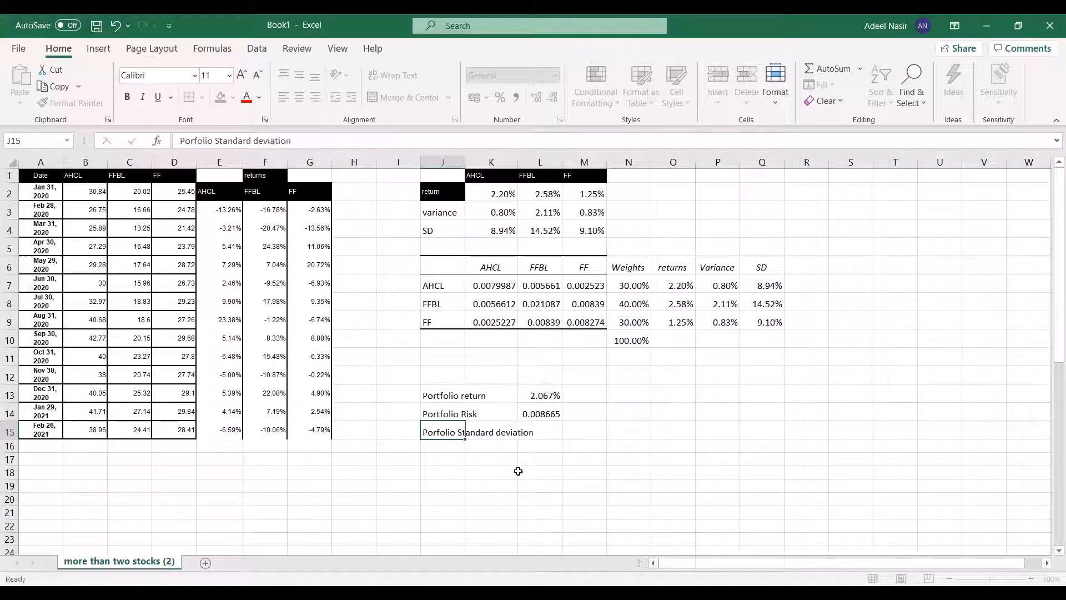
# - Calculate the portfolio standard deviation in L15 with =SQRT(L14)
pyautogui.press('Right')
pyautogui.press('Right')
pyautogui.write('=')
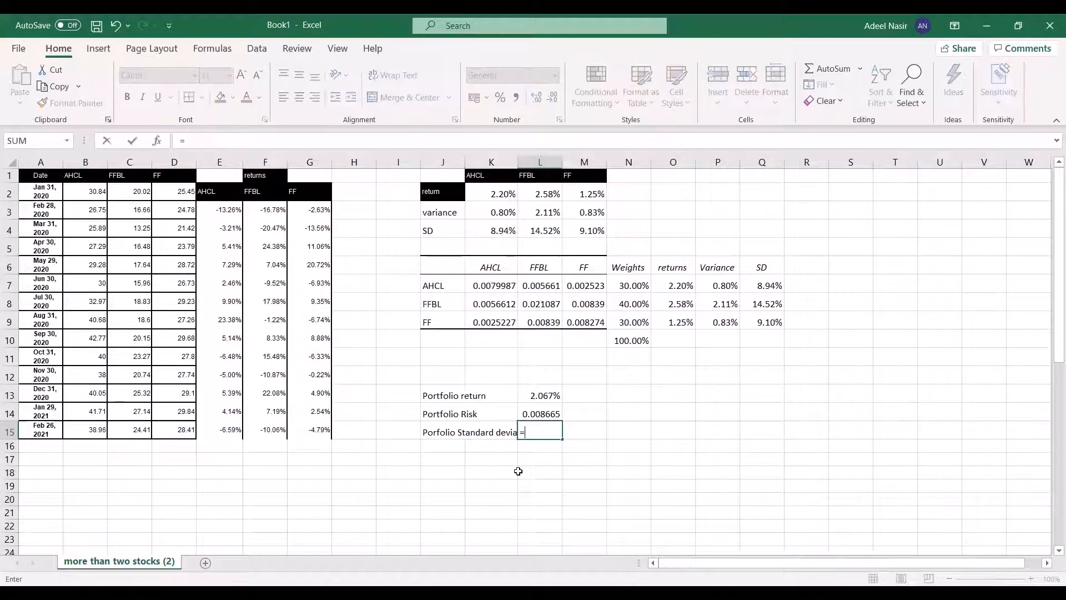
pyautogui.write('sq')
pyautogui.press('Tab')
pyautogui.click(541, 413)
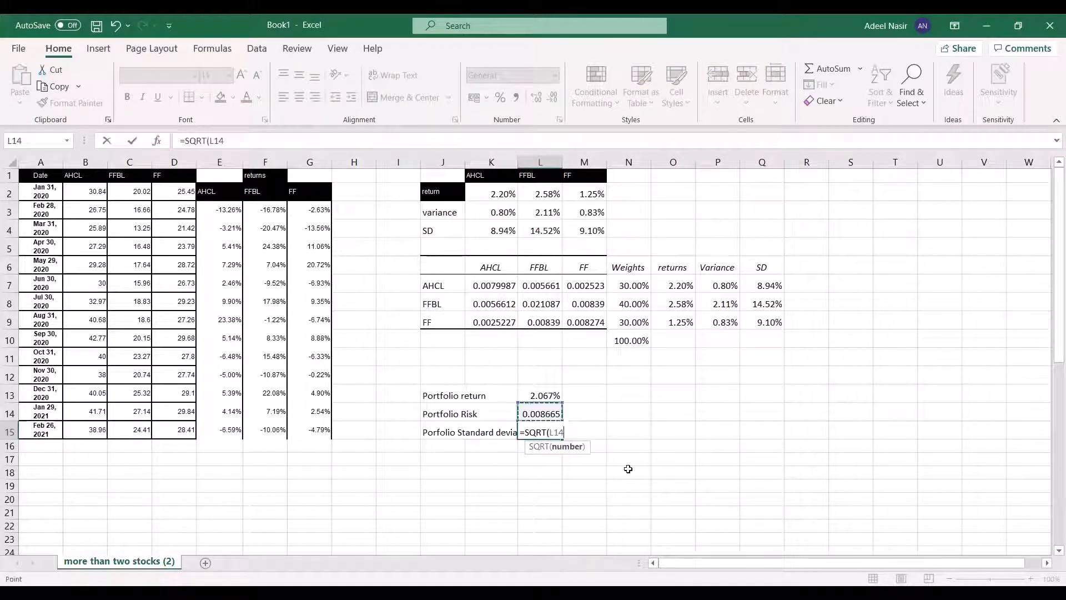
pyautogui.write(')')
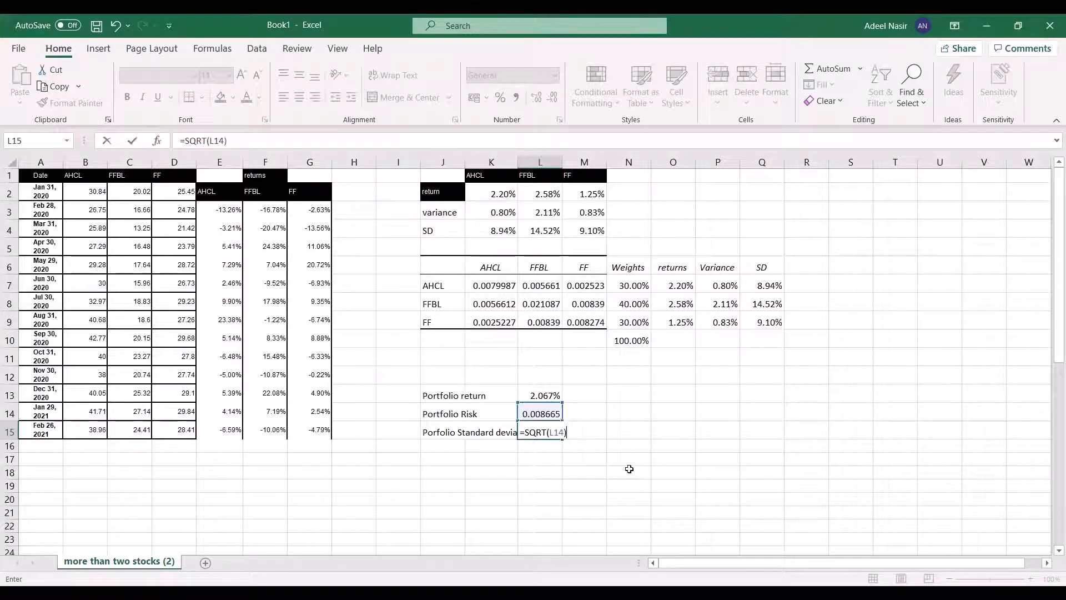
pyautogui.press('Return')
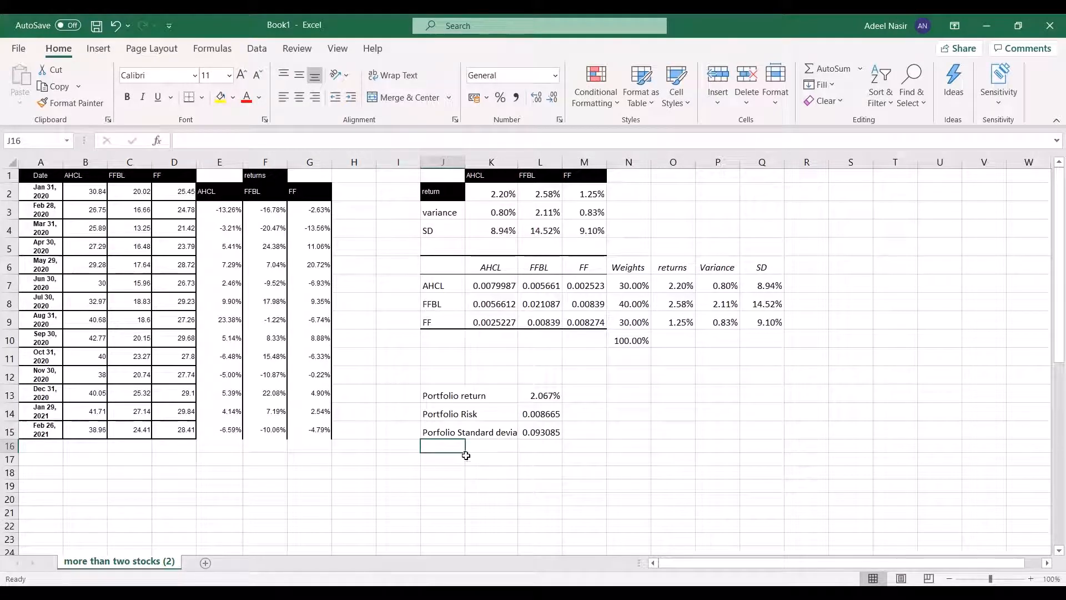
# - Format the portfolio risk and standard deviation in L14:L15 as percentages with two decimals
pyautogui.moveTo(543, 411); pyautogui.dragTo(541, 432)
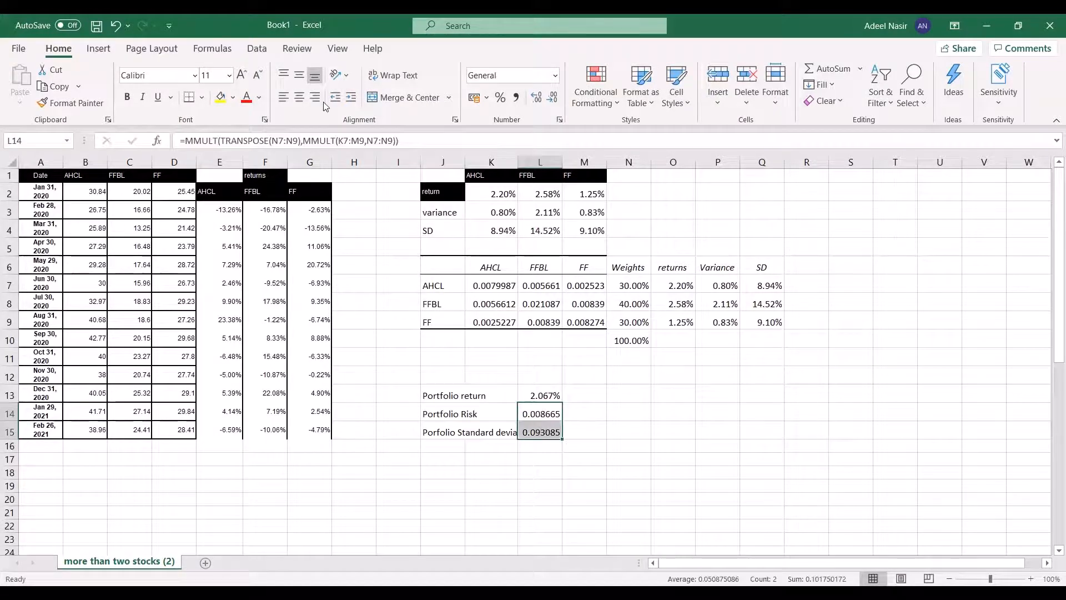
pyautogui.click(500, 98)
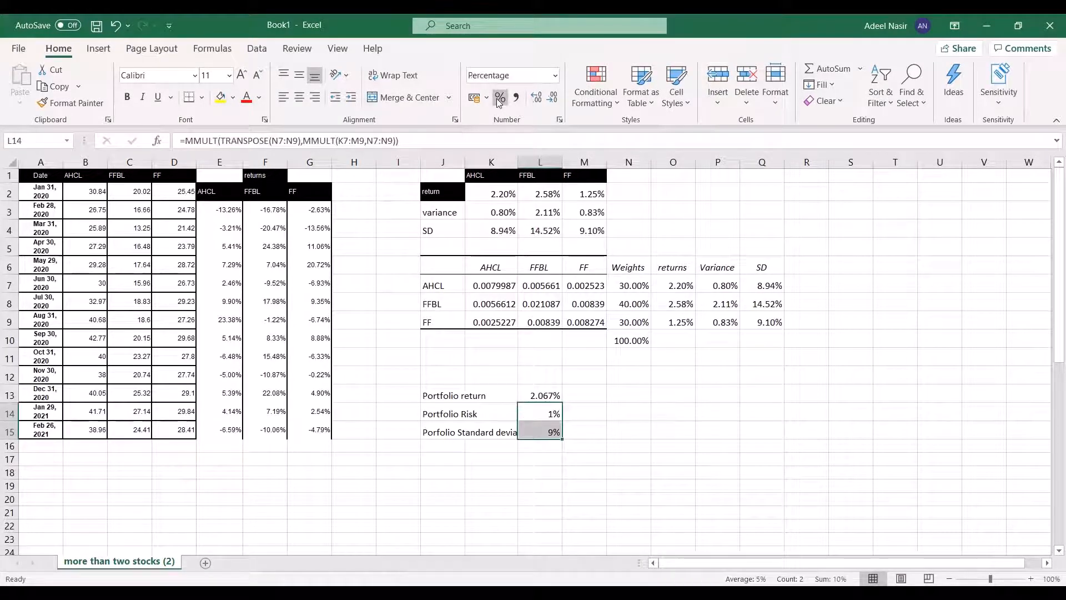
pyautogui.click(536, 97)
pyautogui.click(537, 97)
pyautogui.click(487, 448)
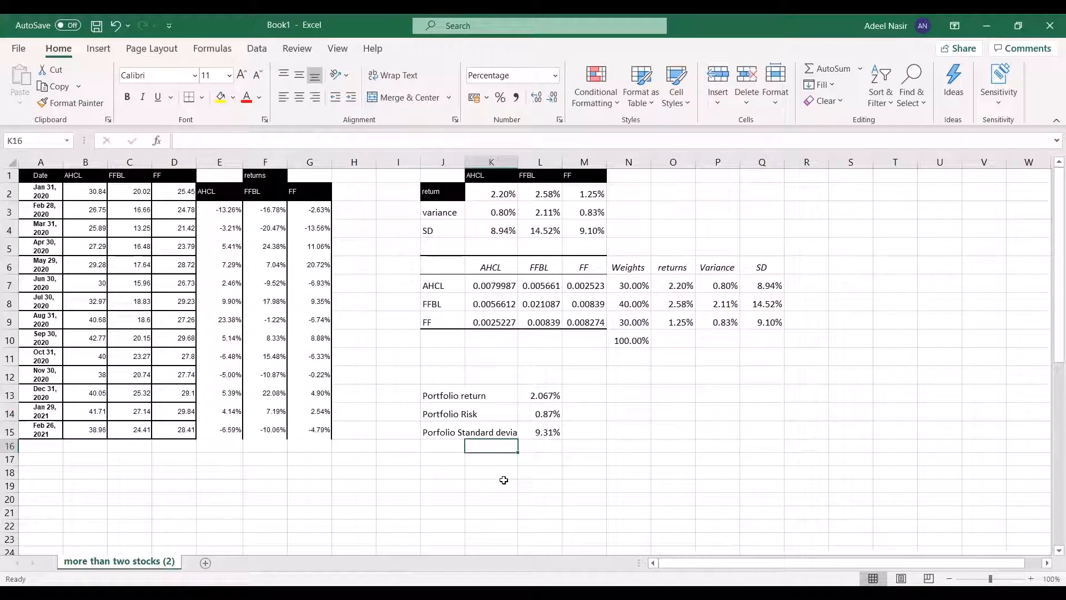
# - Review the weights in N7:N9 alongside the portfolio risk and standard deviation in L14:L15
pyautogui.hotkey('alt', 'Tab')
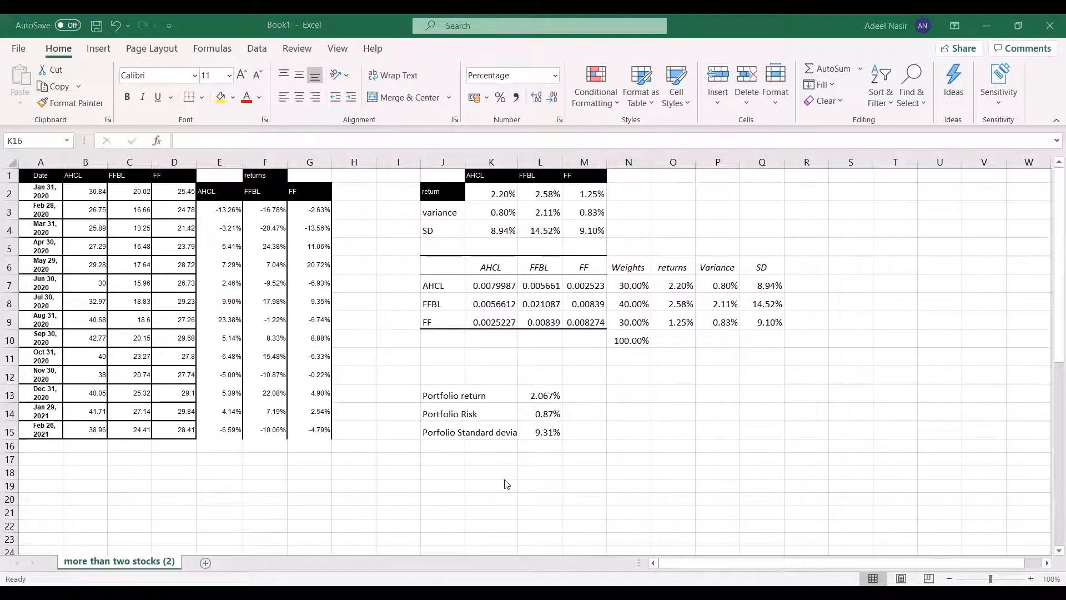
pyautogui.hotkey('alt', 'Tab')
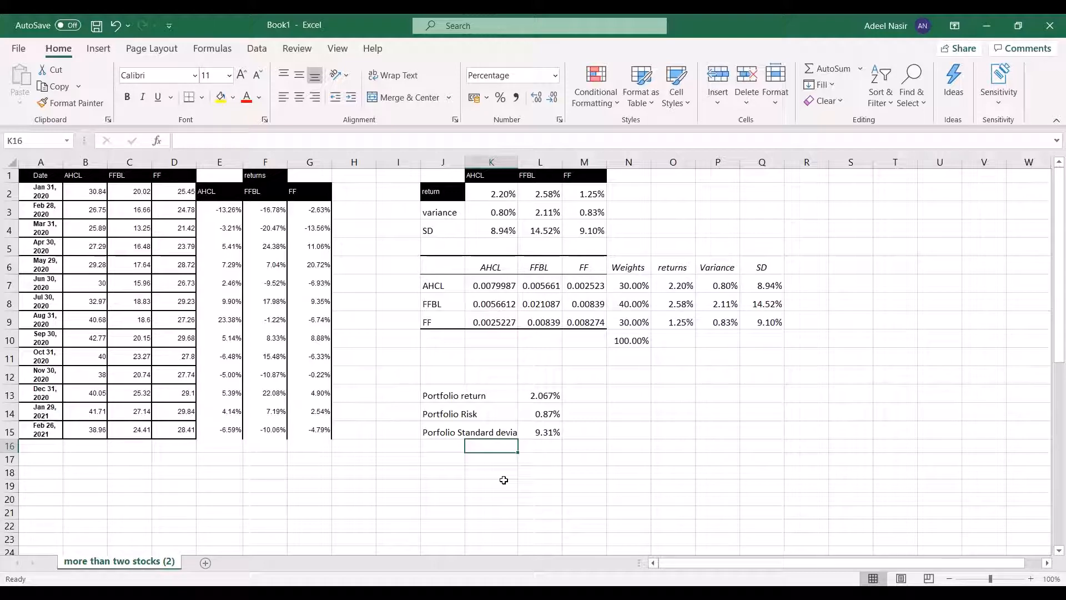
pyautogui.moveTo(629, 282); pyautogui.dragTo(630, 317)
pyautogui.click(542, 431)
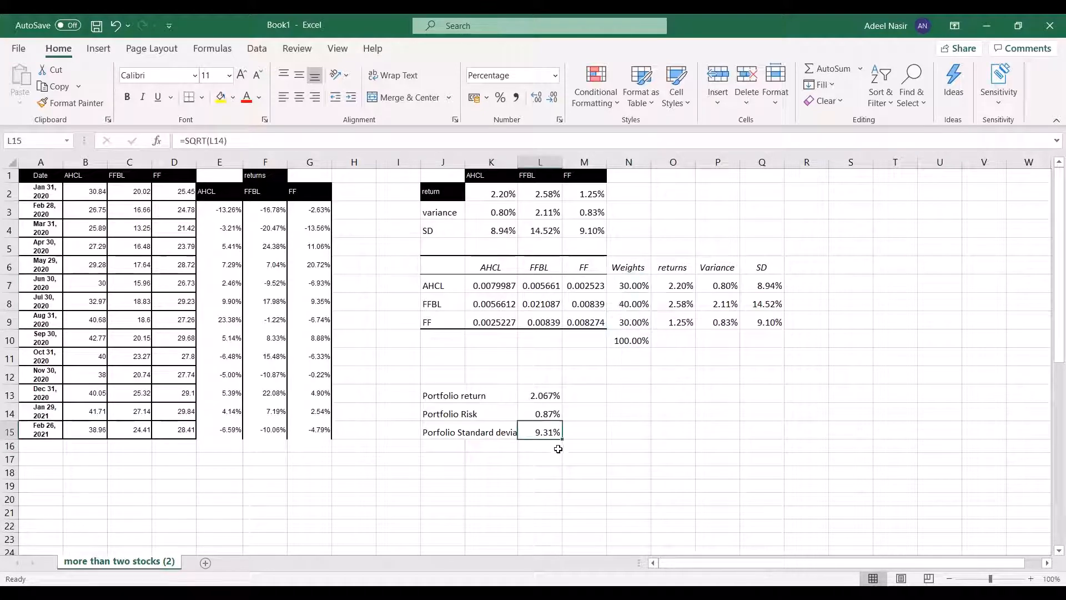
pyautogui.click(542, 412)
pyautogui.click(541, 431)
# - Label J16 as "Risk free rate" below the standard deviation label and select L16
pyautogui.click(443, 447)
pyautogui.write('Risk free')
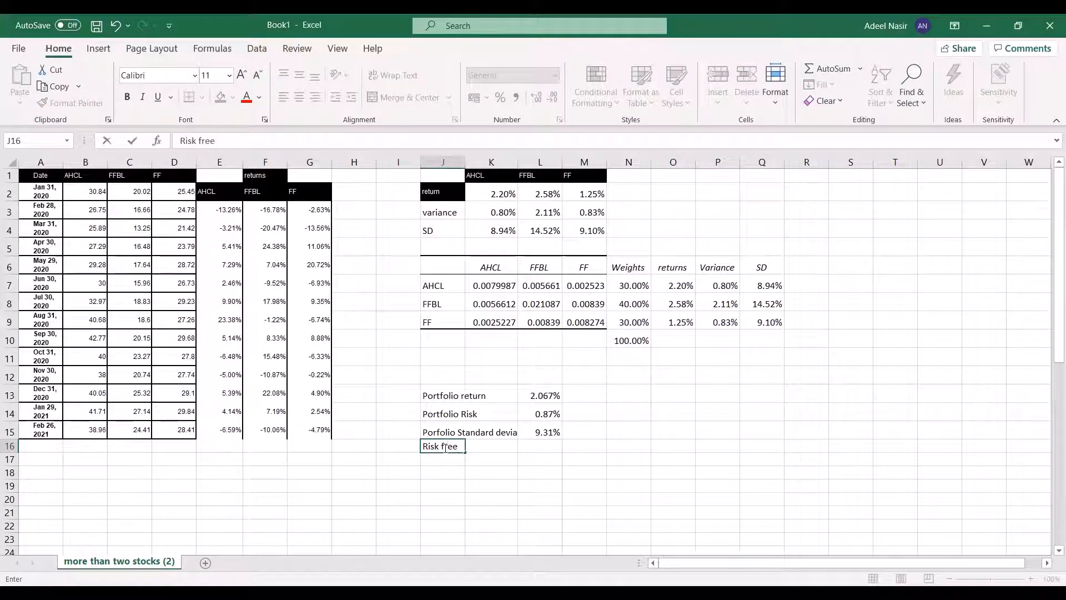
pyautogui.write(' rate')
pyautogui.press('Tab')
pyautogui.press('Tab')
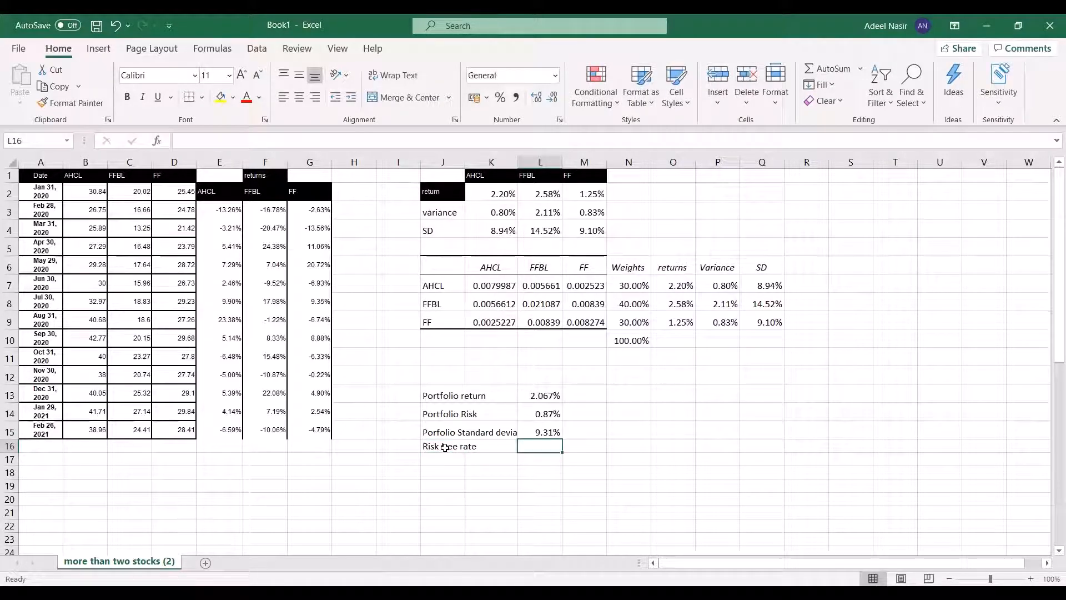
# - Enter 1% as the risk free rate in L16
pyautogui.write('1')
pyautogui.press('Return')
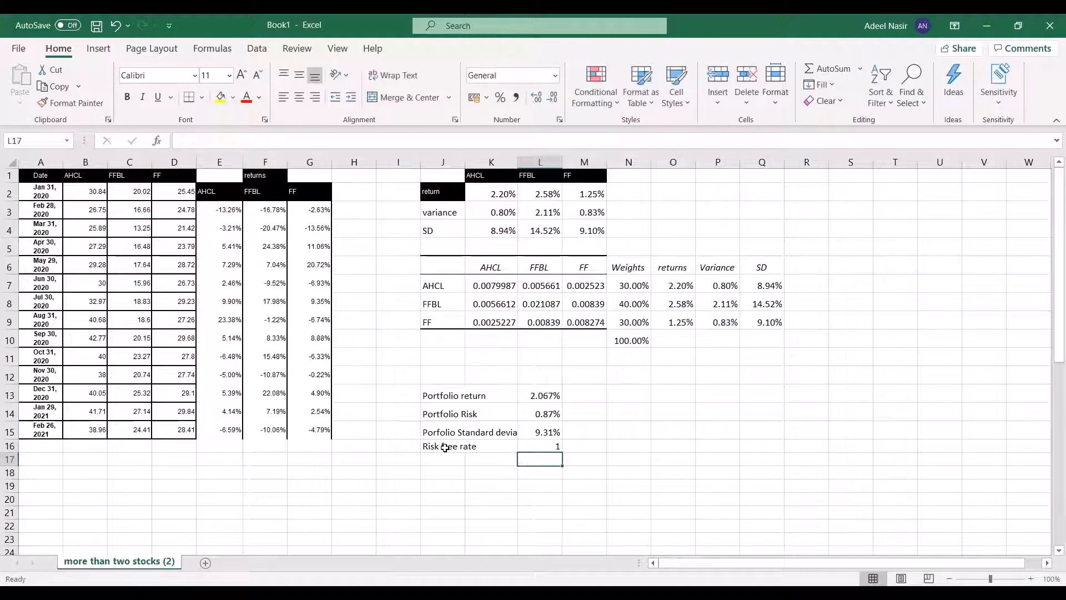
pyautogui.press('Up')
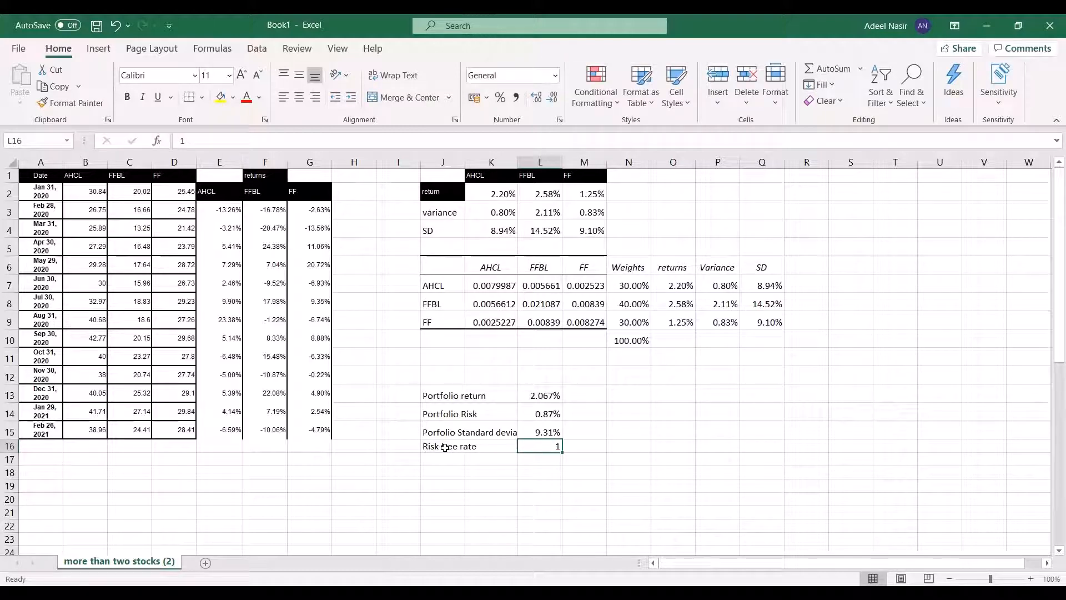
pyautogui.press('BackSpace')
pyautogui.write('1%')
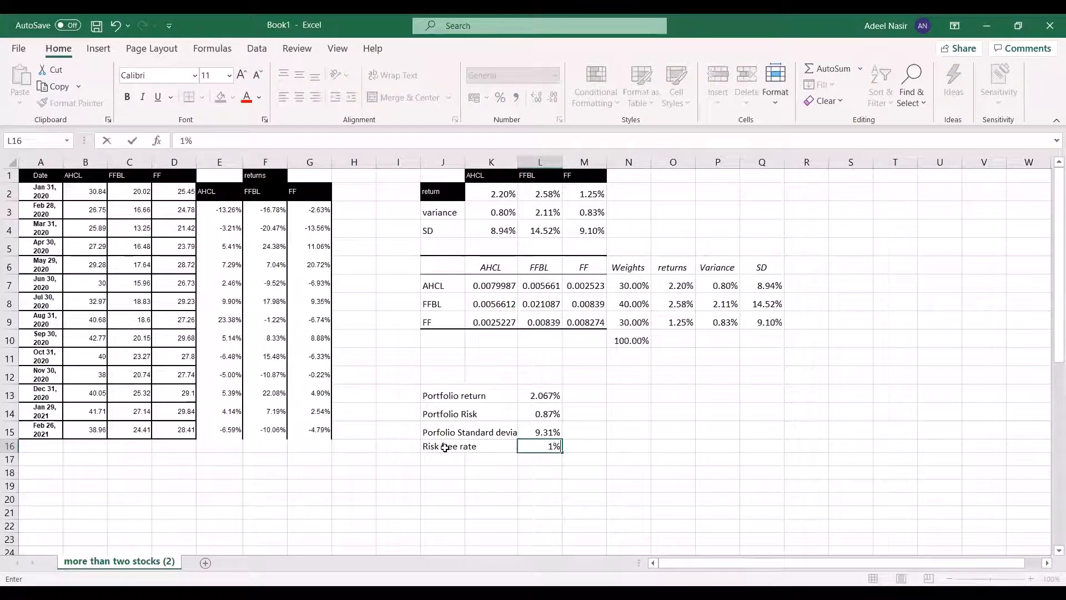
pyautogui.press('Return')
pyautogui.press('Up')
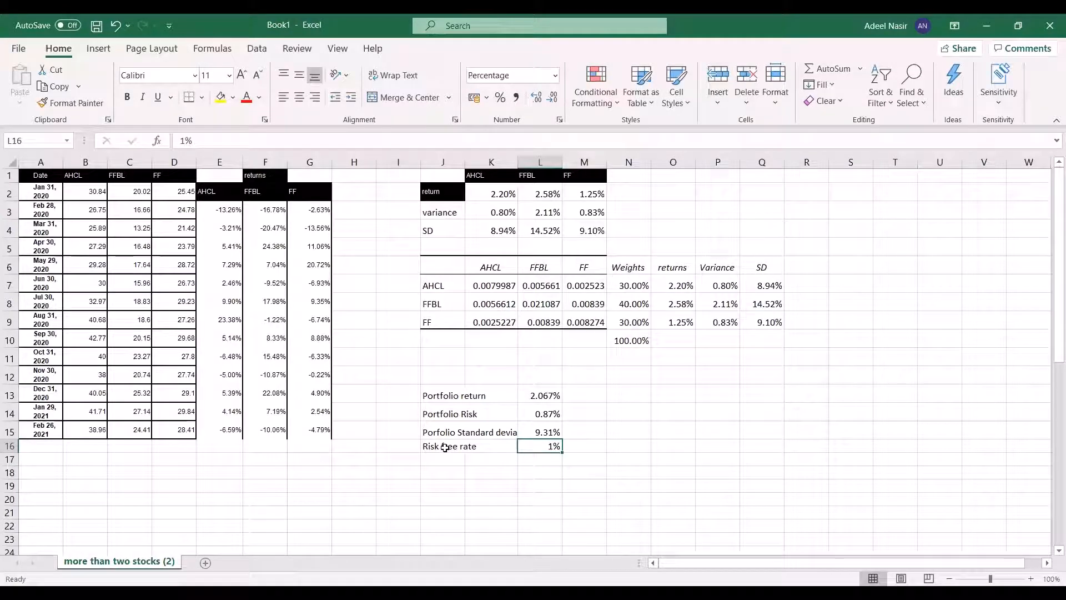
# - Label J17 as "Sharpe Ratio" below the risk free rate label
pyautogui.press('Down')
pyautogui.press('Left')
pyautogui.press('Left')
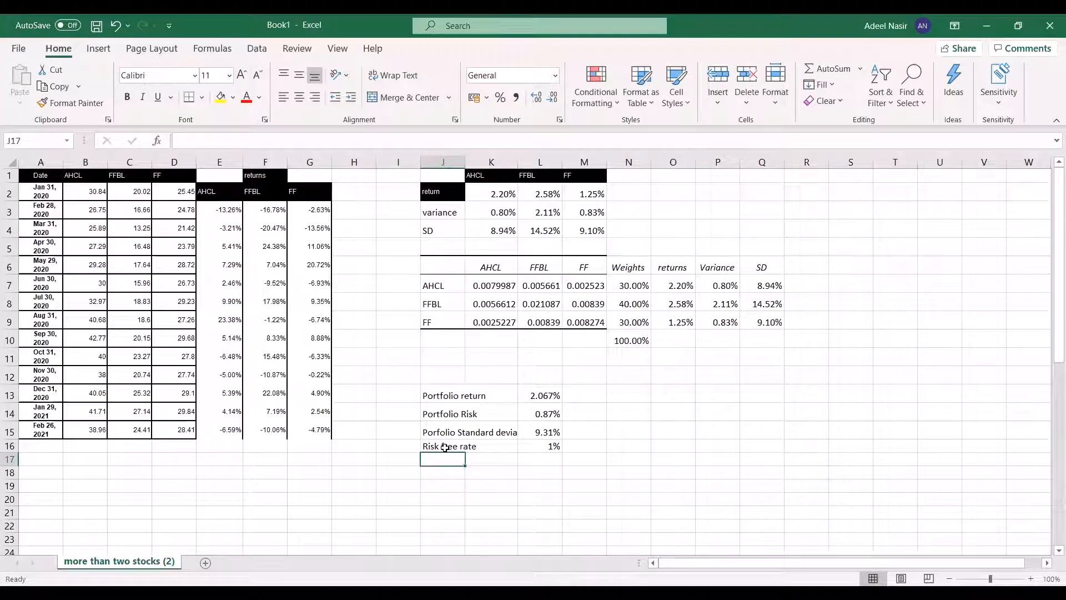
pyautogui.write('Sharpe')
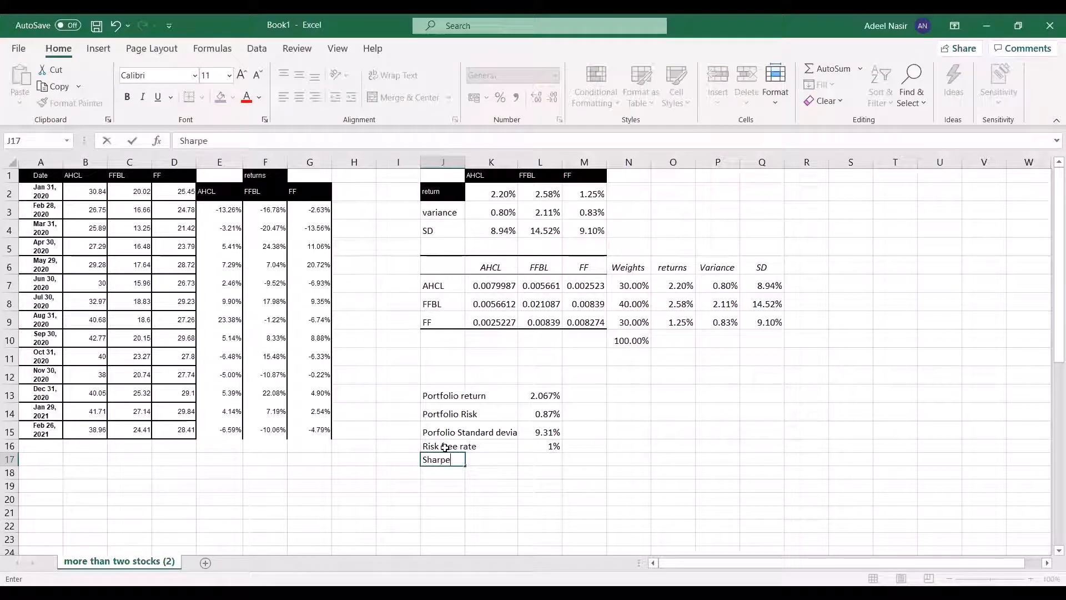
pyautogui.write(' Ratio')
pyautogui.press('Return')
pyautogui.press('Up')
pyautogui.press('Right')
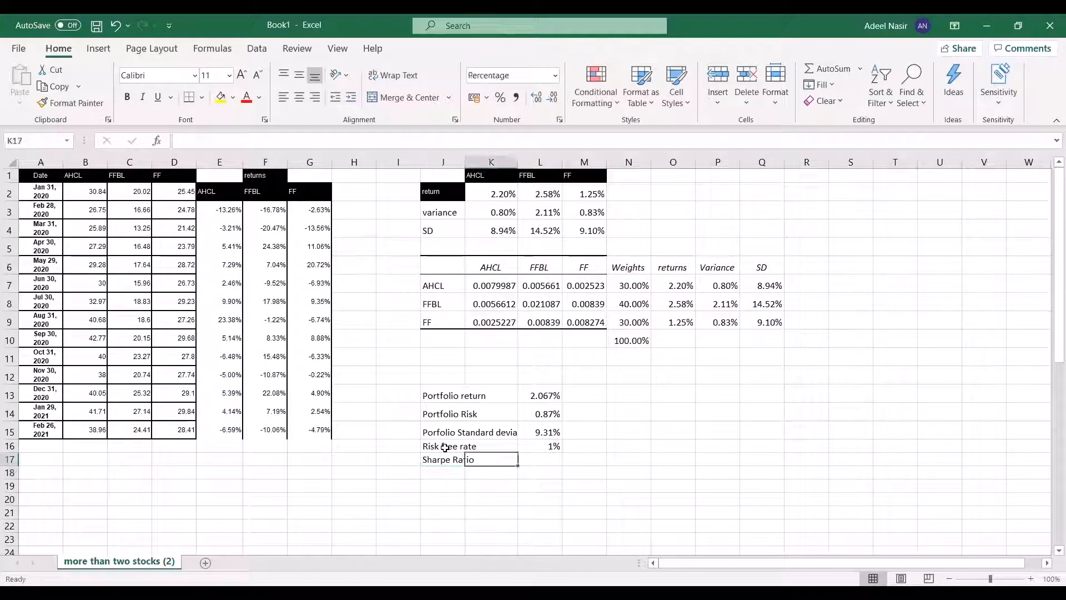
# - Clear the risk free rate in L16 and re-enter it as 1%
pyautogui.press('Right')
pyautogui.press('Up')
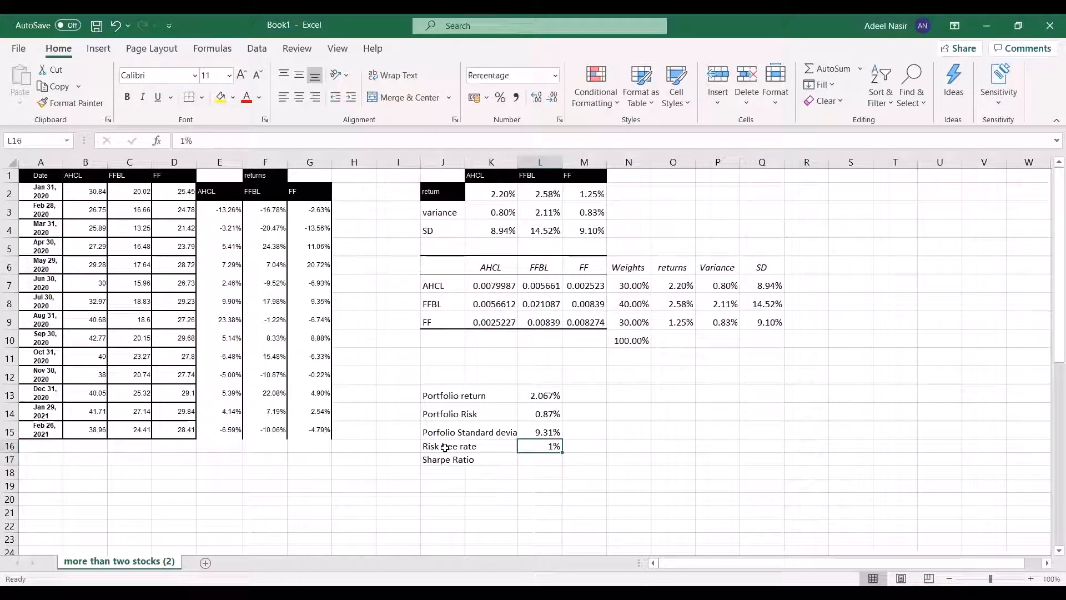
pyautogui.press('Delete')
pyautogui.write('0.0')
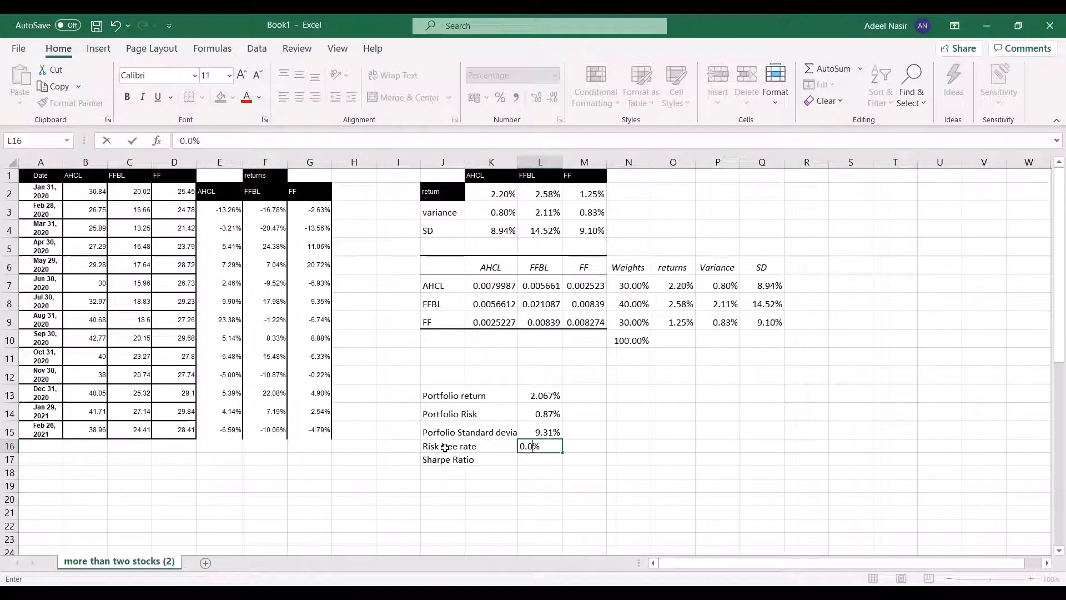
pyautogui.press('BackSpace')
pyautogui.press('BackSpace')
pyautogui.press('BackSpace')
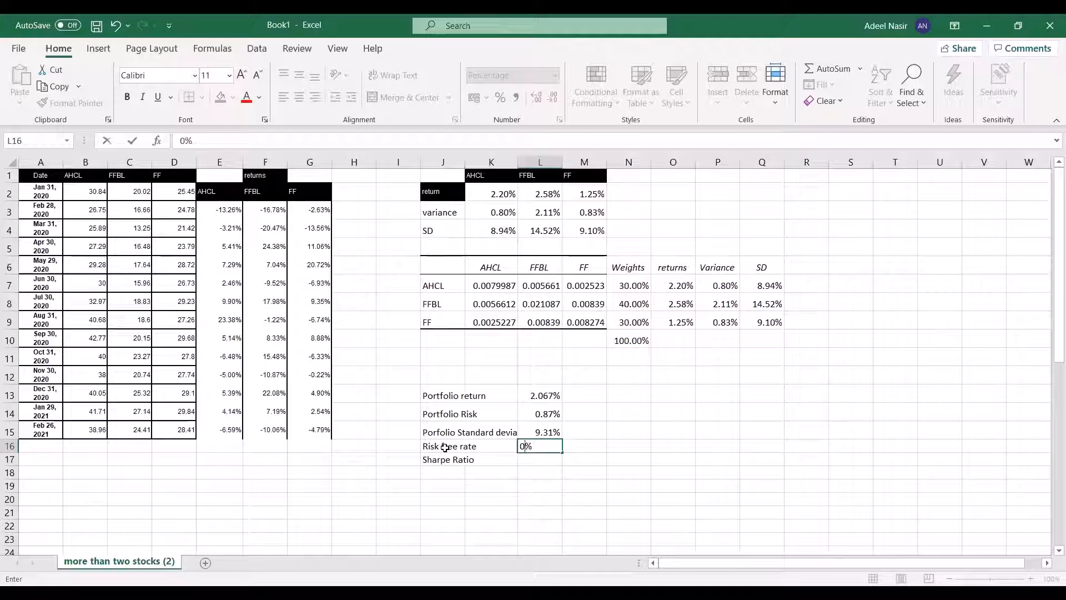
pyautogui.write('1')
pyautogui.press('Return')
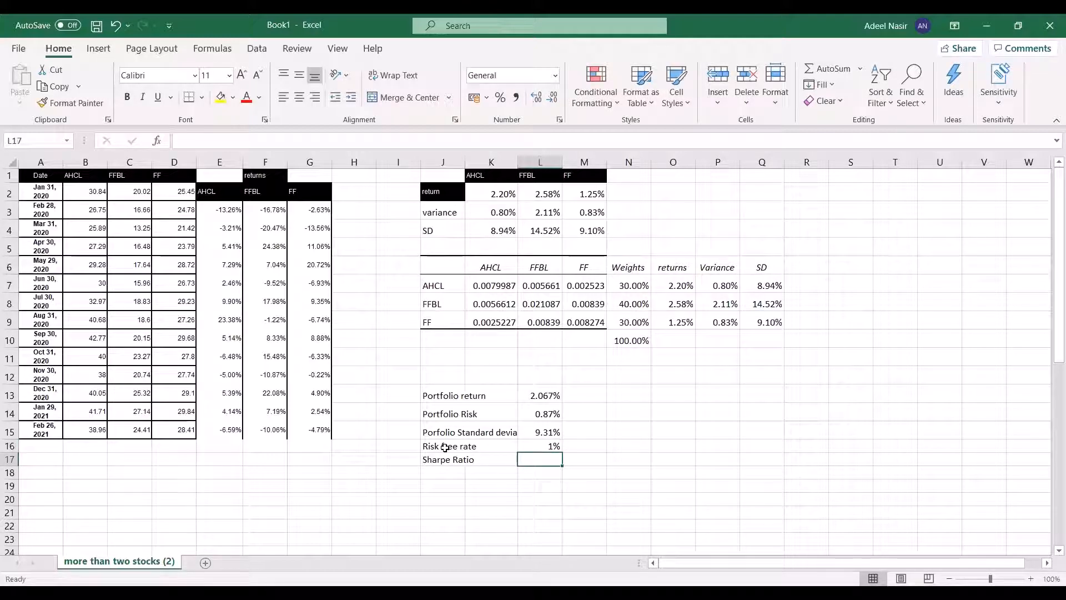
# - Calculate the Sharpe ratio in L17 with =(L13-L16)/L15
pyautogui.write('=')
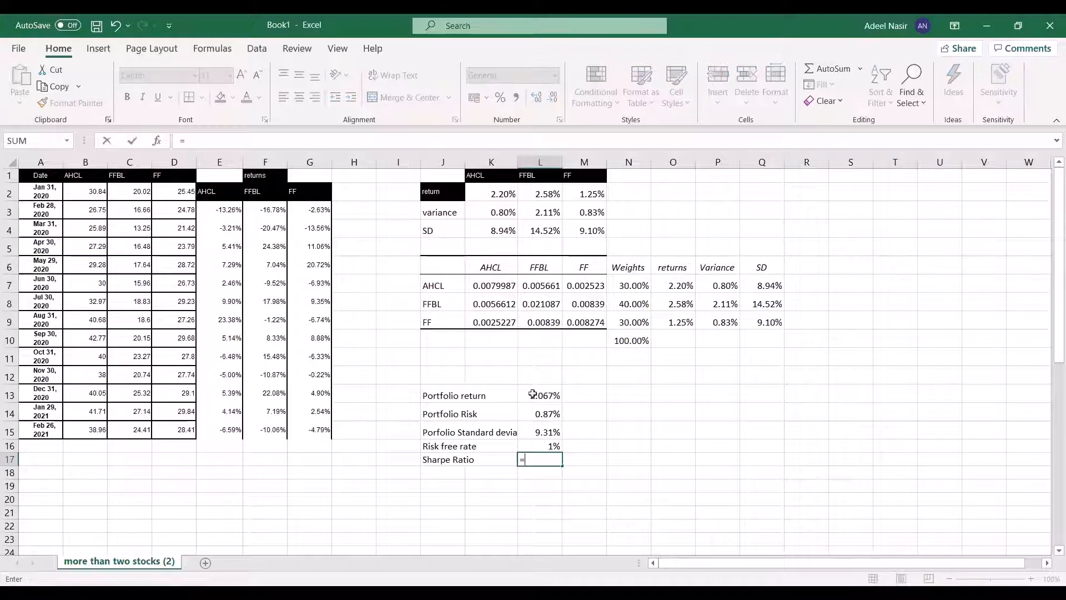
pyautogui.click(538, 395)
pyautogui.write('-')
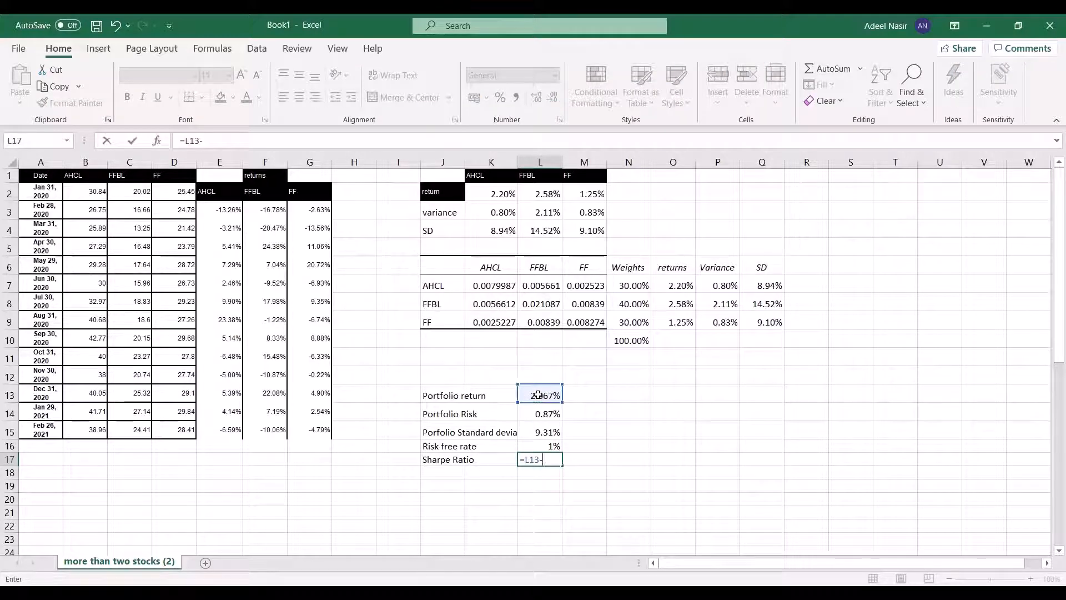
pyautogui.click(527, 443)
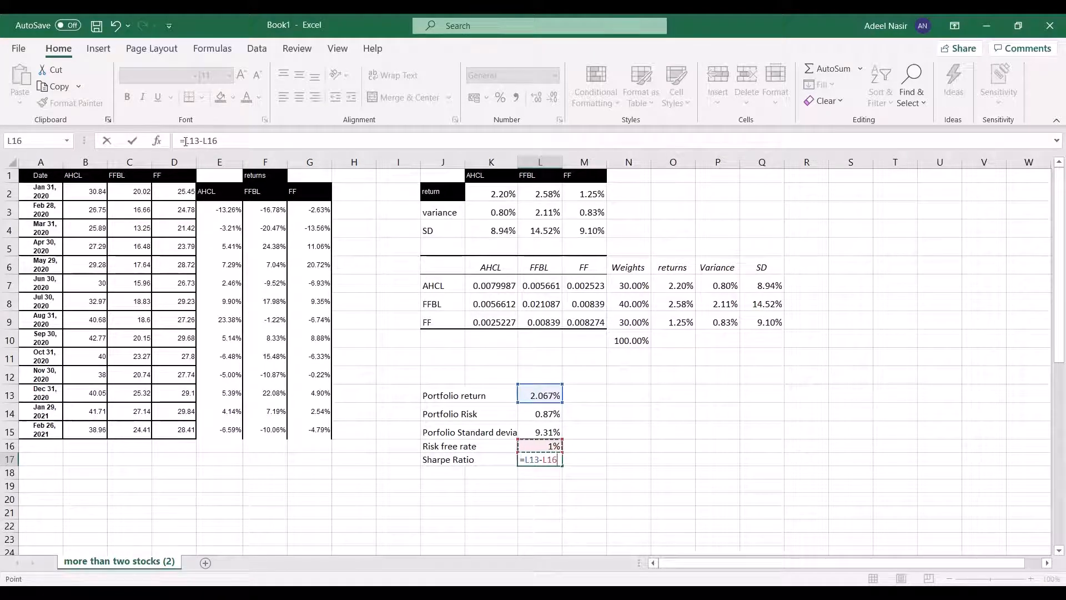
pyautogui.press('F2')
pyautogui.write('(')
pyautogui.press('Right')
pyautogui.press('Right')
pyautogui.press('Right')
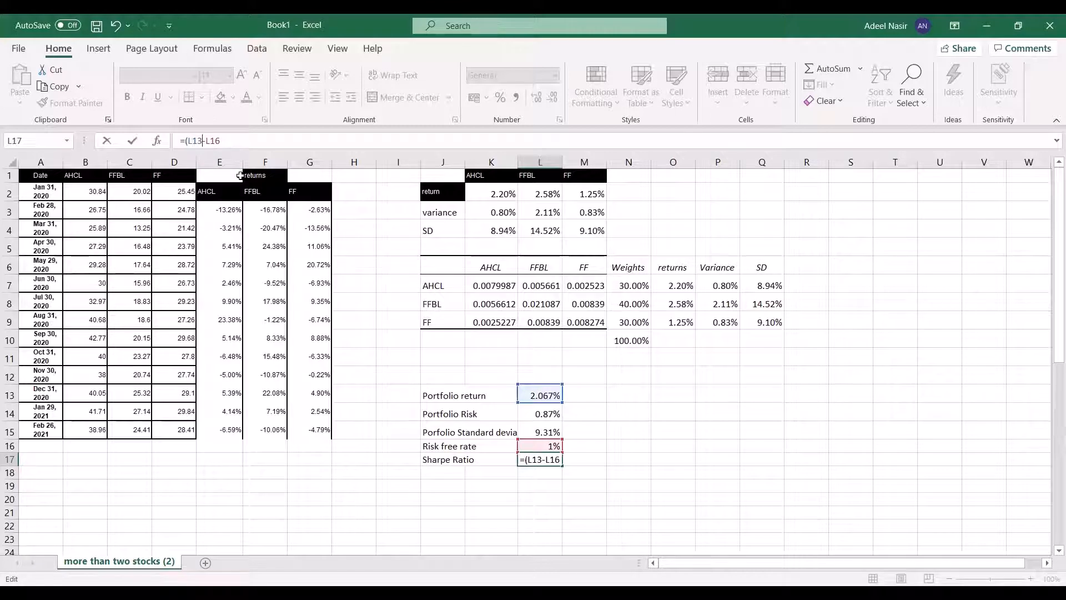
pyautogui.press('Right')
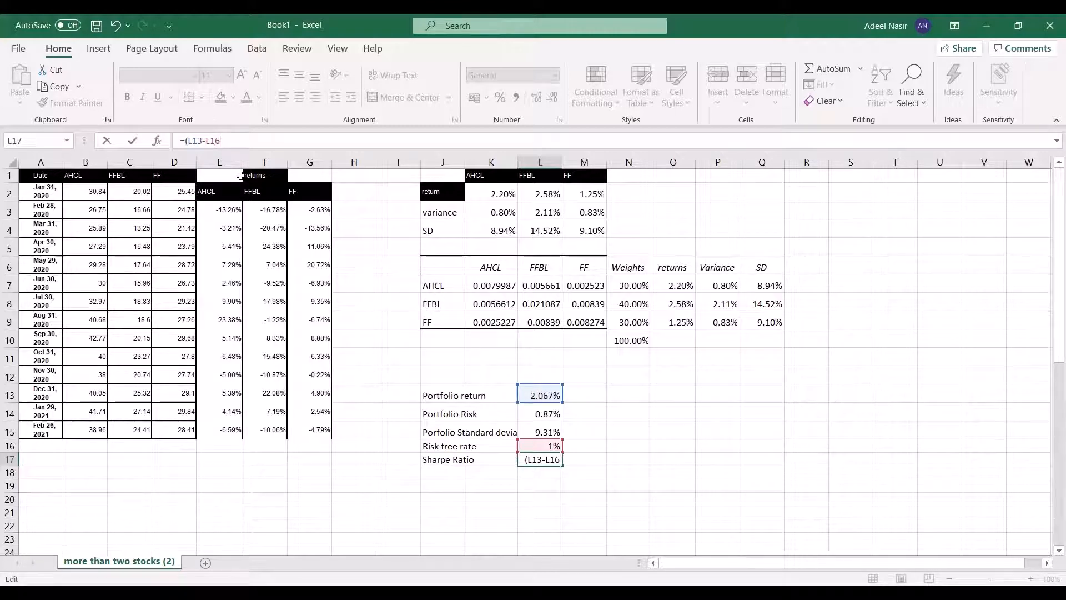
pyautogui.write(')/')
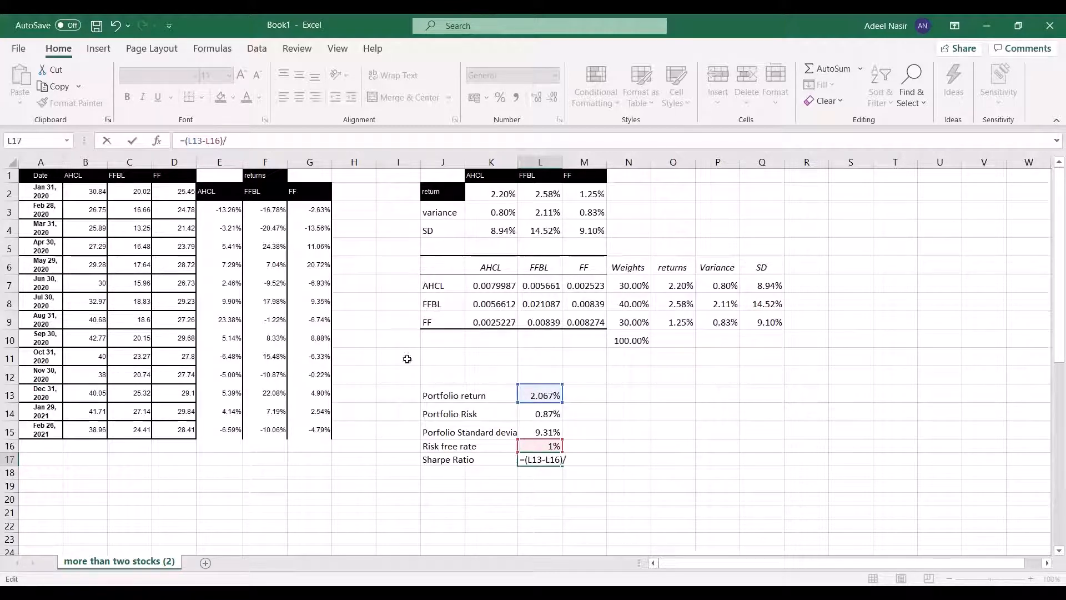
pyautogui.click(544, 426)
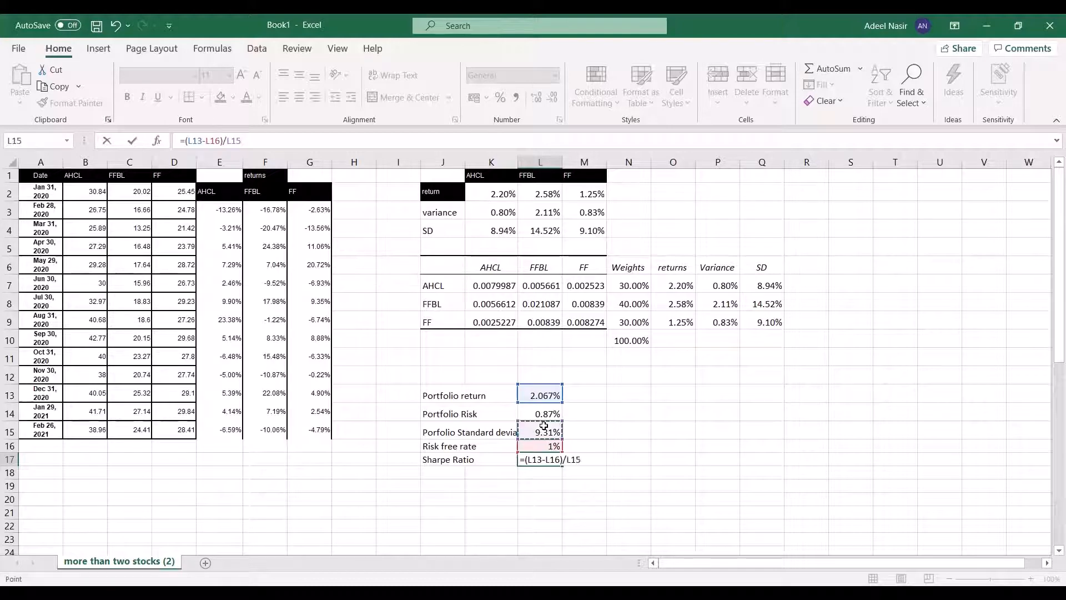
pyautogui.press('Return')
# - Reduce the Sharpe ratio percentage in L17 to two decimals
pyautogui.press('Up')
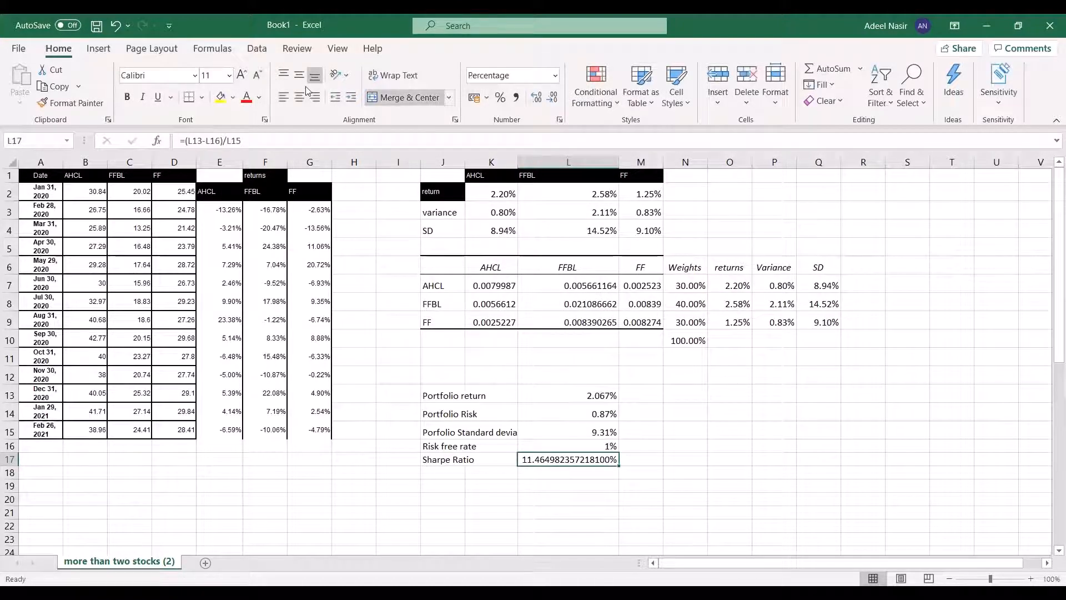
pyautogui.click(536, 100)
pyautogui.click(534, 100)
pyautogui.click(557, 104)
pyautogui.click(558, 104)
pyautogui.click(558, 104)
pyautogui.click(557, 104)
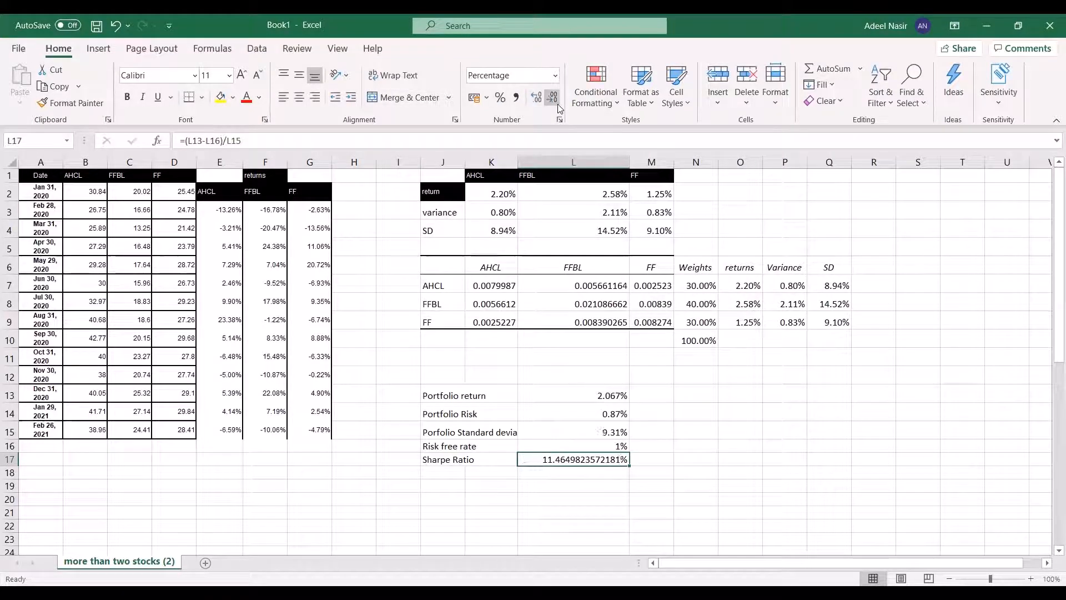
pyautogui.click(558, 104)
pyautogui.click(558, 104)
pyautogui.click(558, 104)
pyautogui.click(558, 104)
pyautogui.click(557, 104)
pyautogui.click(558, 104)
pyautogui.click(557, 103)
pyautogui.click(558, 104)
pyautogui.click(558, 104)
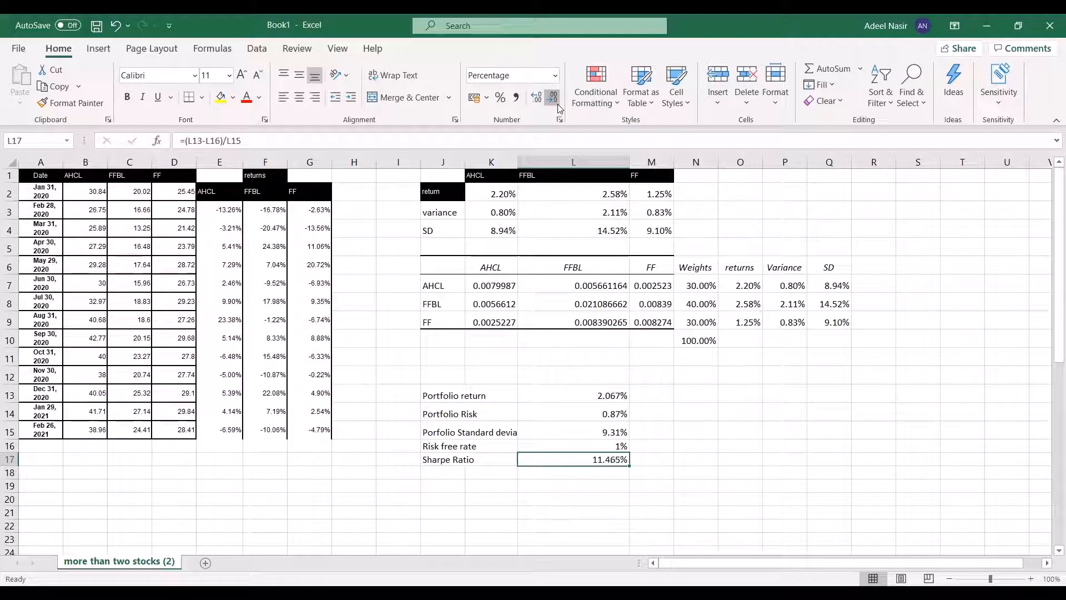
pyautogui.click(558, 103)
pyautogui.click(557, 104)
# - Narrow column L, widen column J to fit its labels, and slightly adjust column K's width
pyautogui.moveTo(628, 161); pyautogui.dragTo(581, 161)
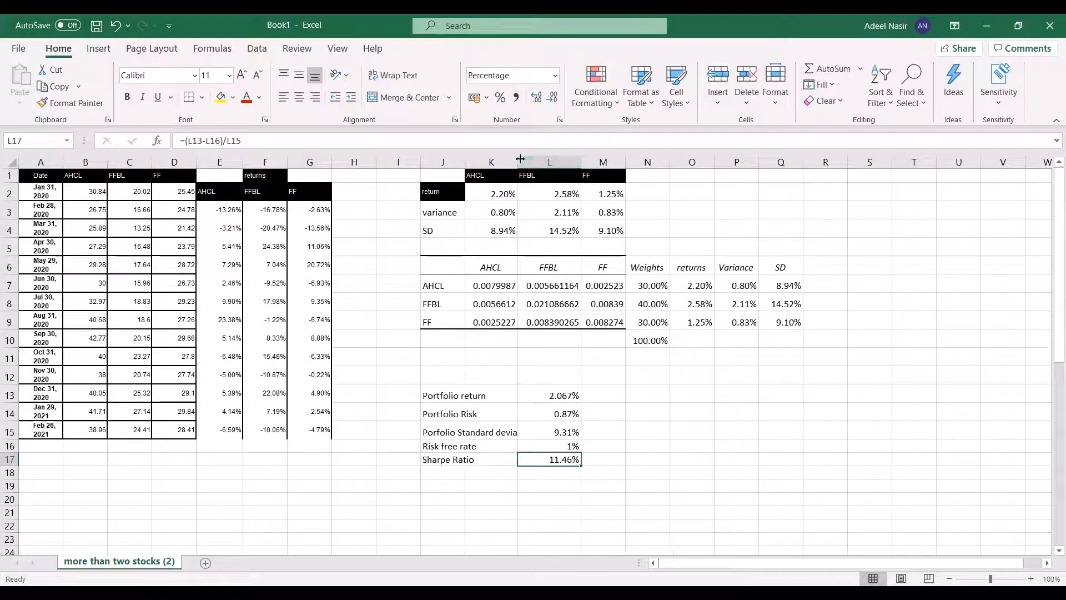
pyautogui.doubleClick(468, 161)
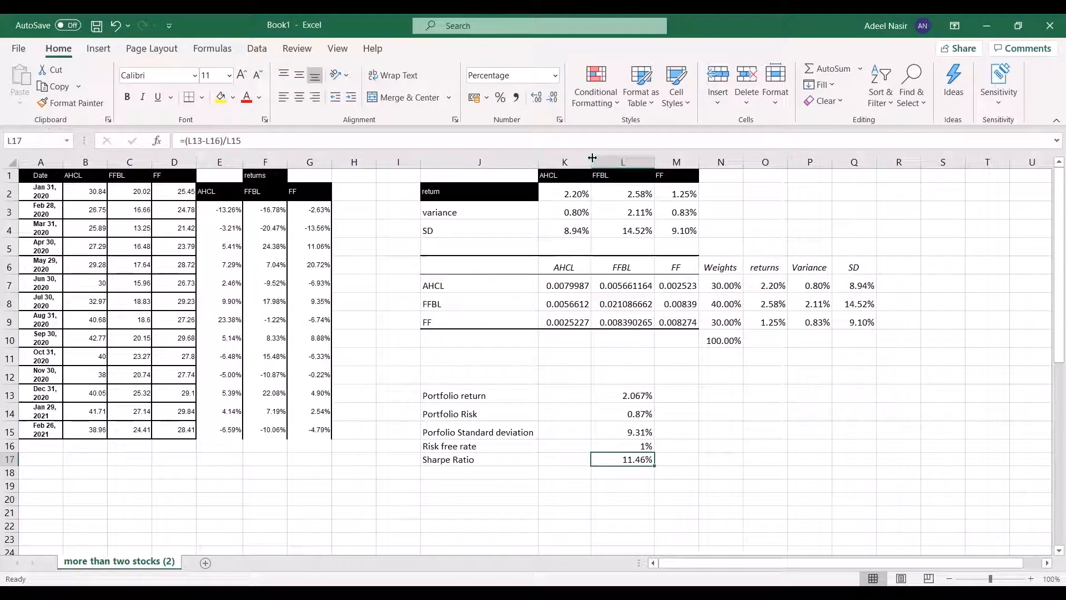
pyautogui.moveTo(580, 162); pyautogui.dragTo(592, 161)
pyautogui.moveTo(631, 395); pyautogui.dragTo(632, 464)
pyautogui.click(631, 460)
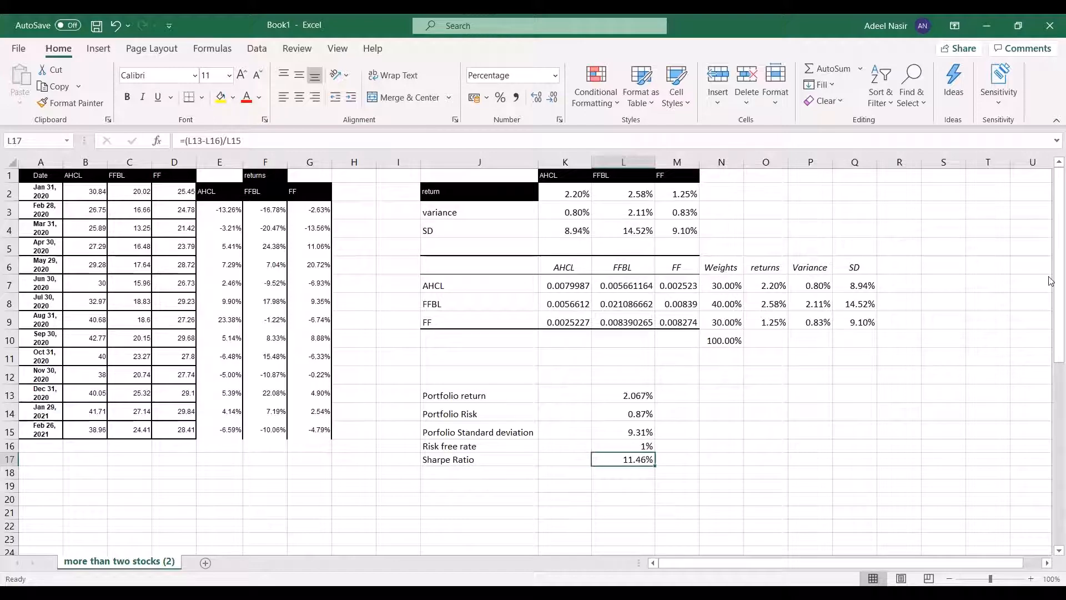
# - Open Solver with the weights N7:N9 selected and delete the existing constraint $N$10 = 1
pyautogui.scroll(-1, 1051, 291)
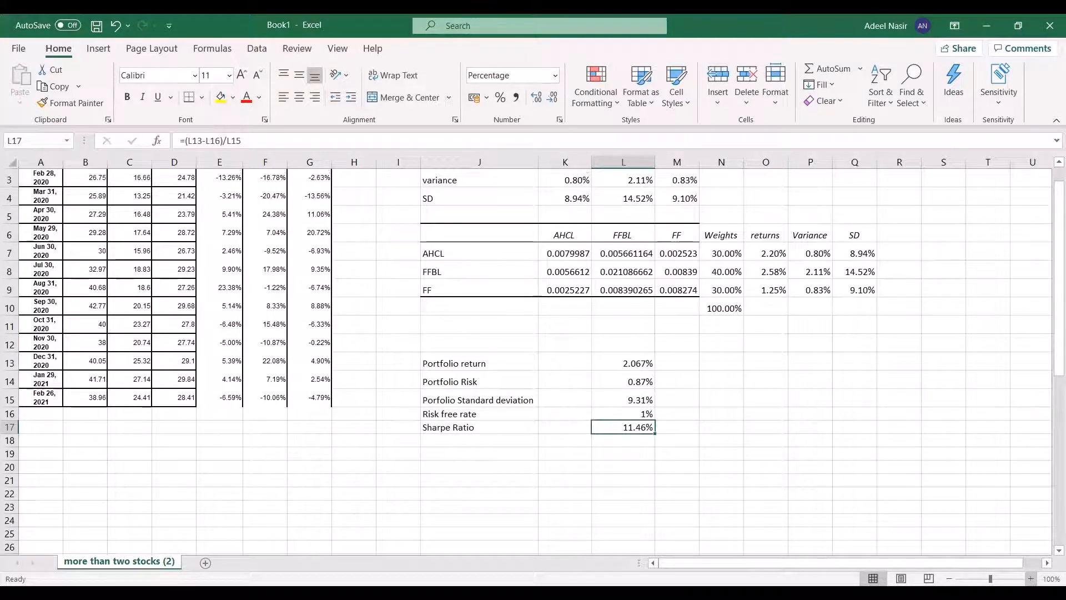
pyautogui.click(1030, 578)
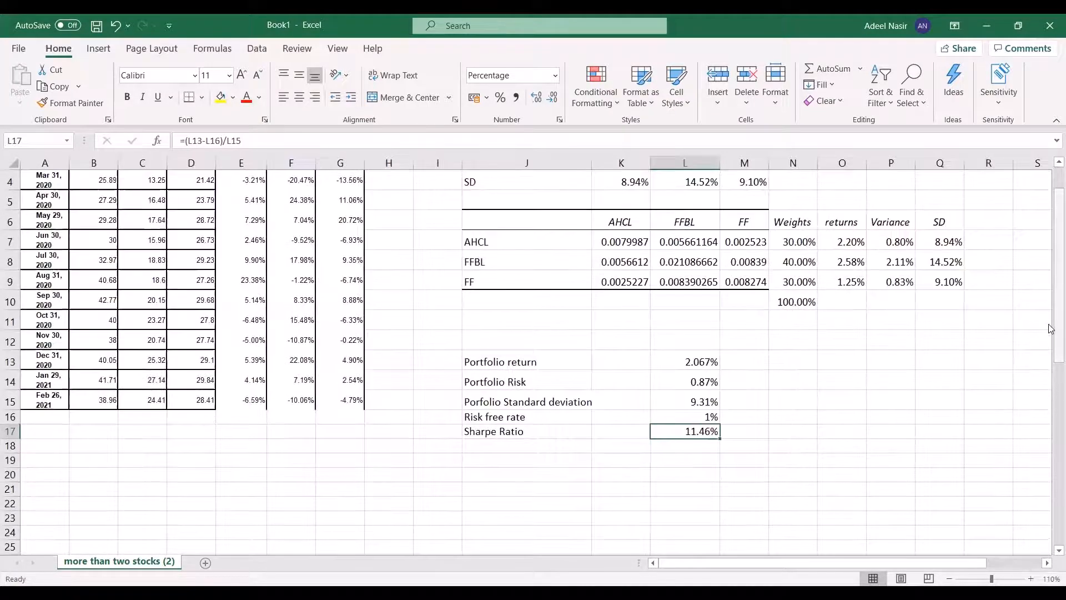
pyautogui.scroll(1, 875, 270)
pyautogui.moveTo(802, 261); pyautogui.dragTo(800, 303)
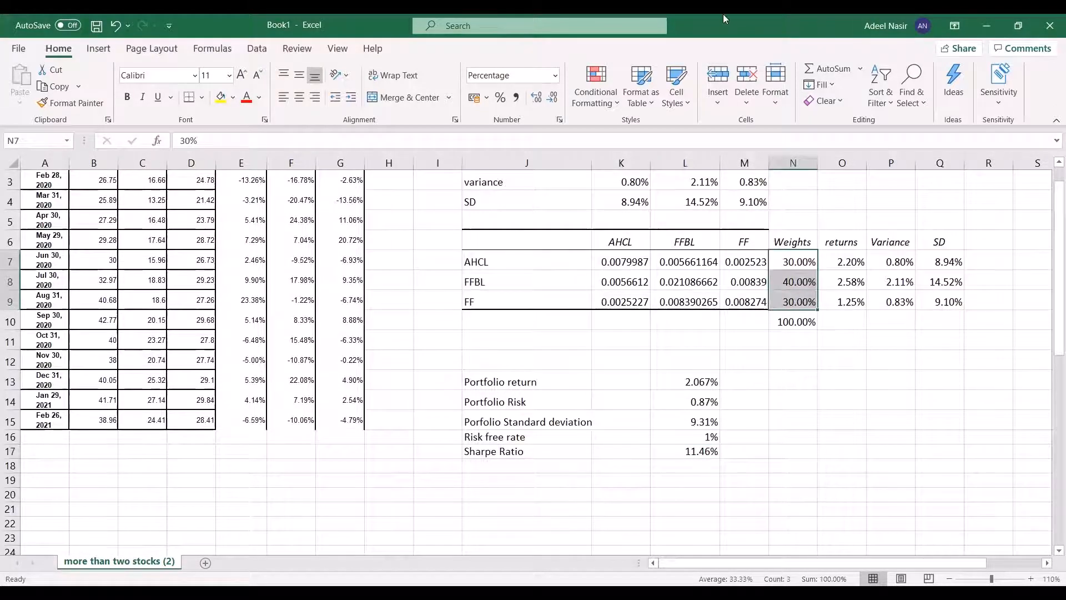
pyautogui.click(256, 48)
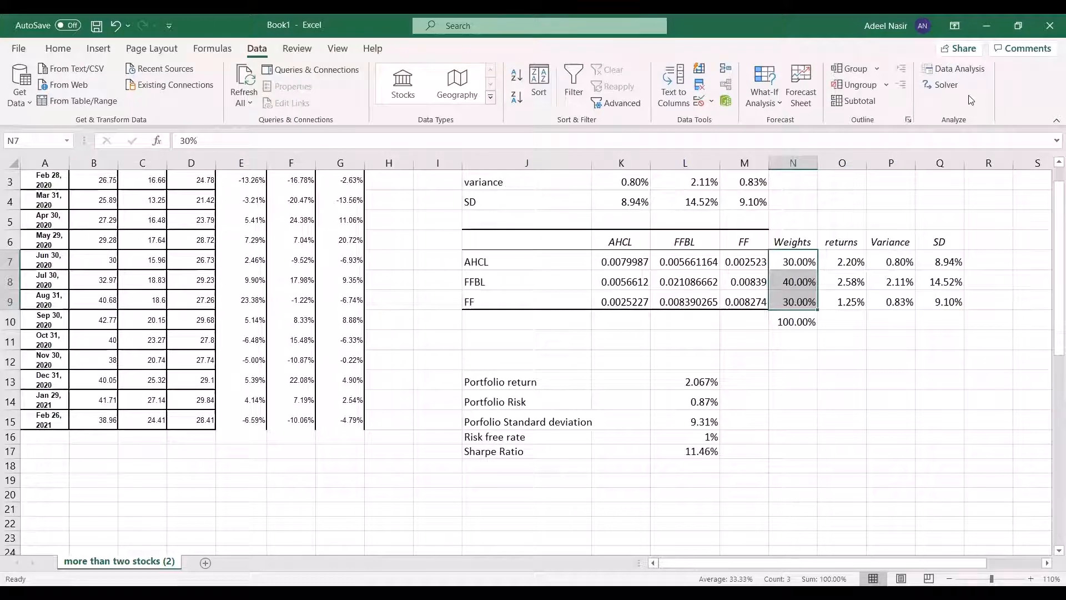
pyautogui.click(944, 85)
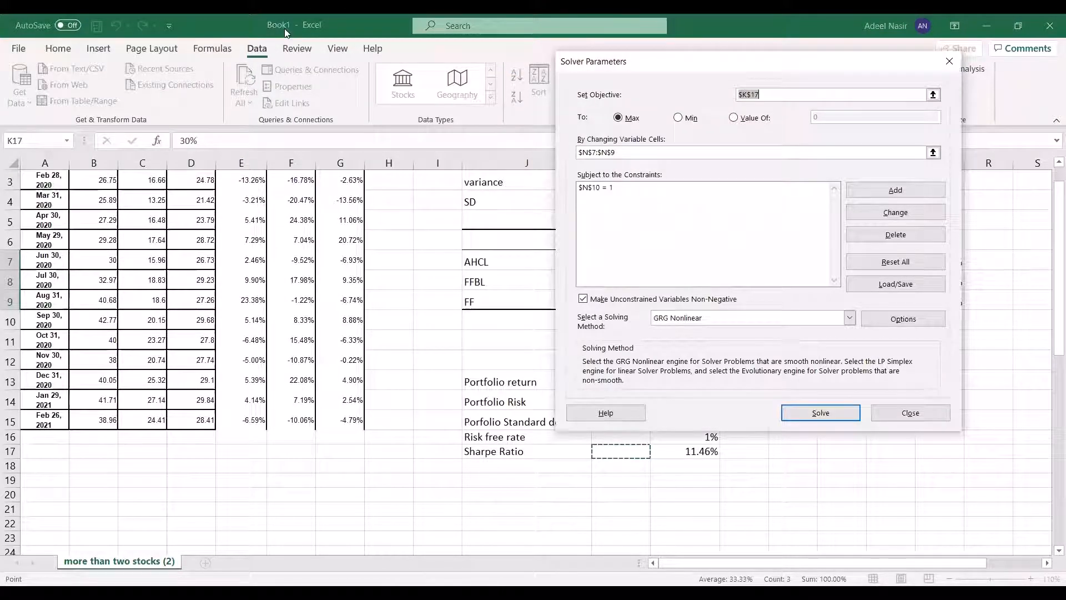
pyautogui.moveTo(694, 62); pyautogui.dragTo(220, 59)
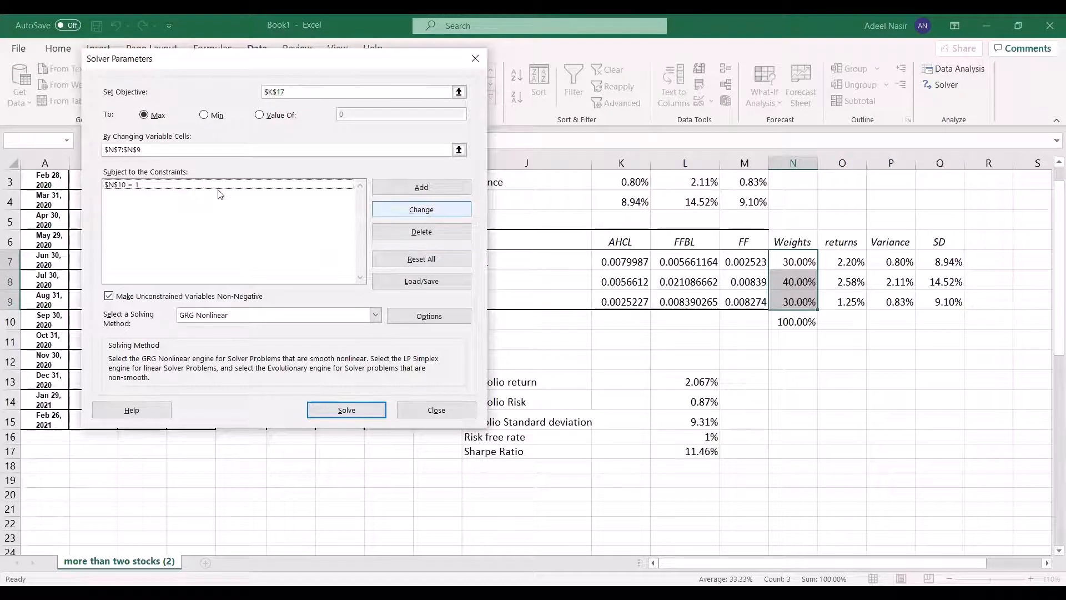
pyautogui.click(146, 188)
pyautogui.click(421, 232)
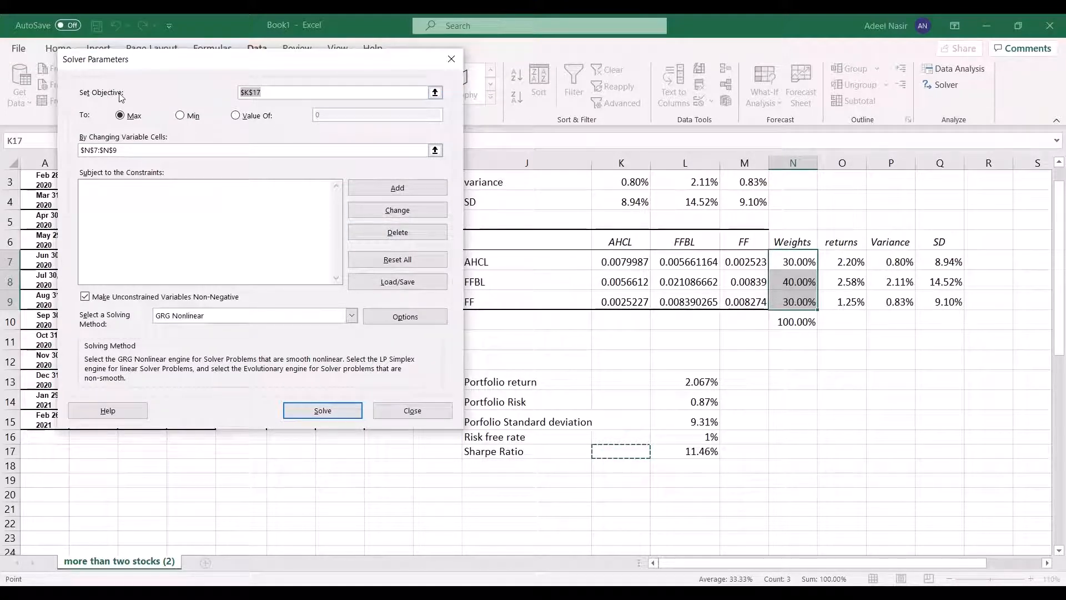
# - Set Solver to minimise the portfolio standard deviation in $L$15 by changing the weights in $N$7:$N$9
pyautogui.click(324, 89)
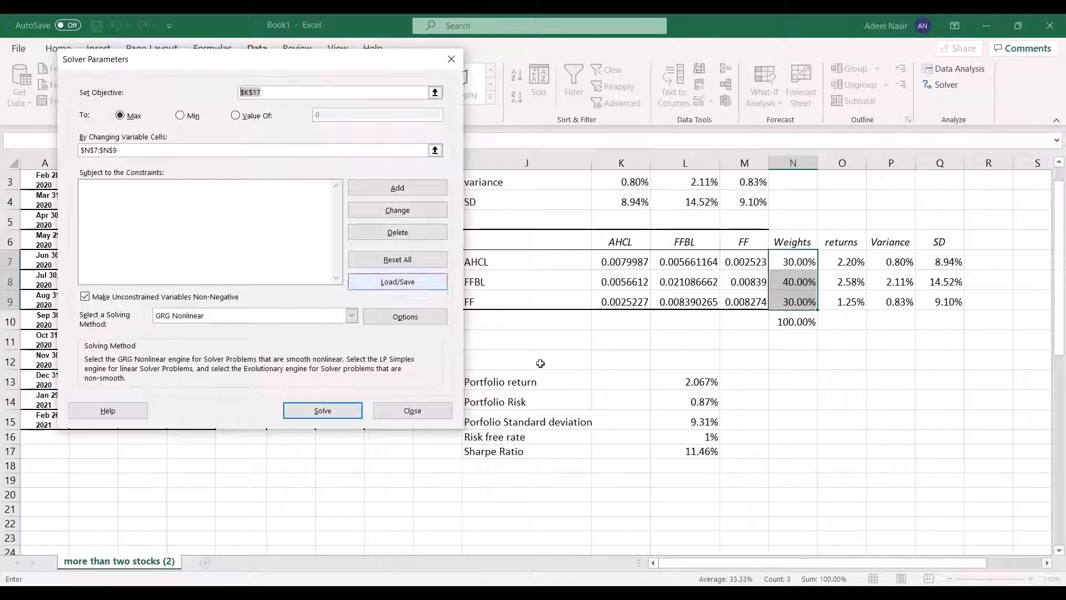
pyautogui.click(688, 419)
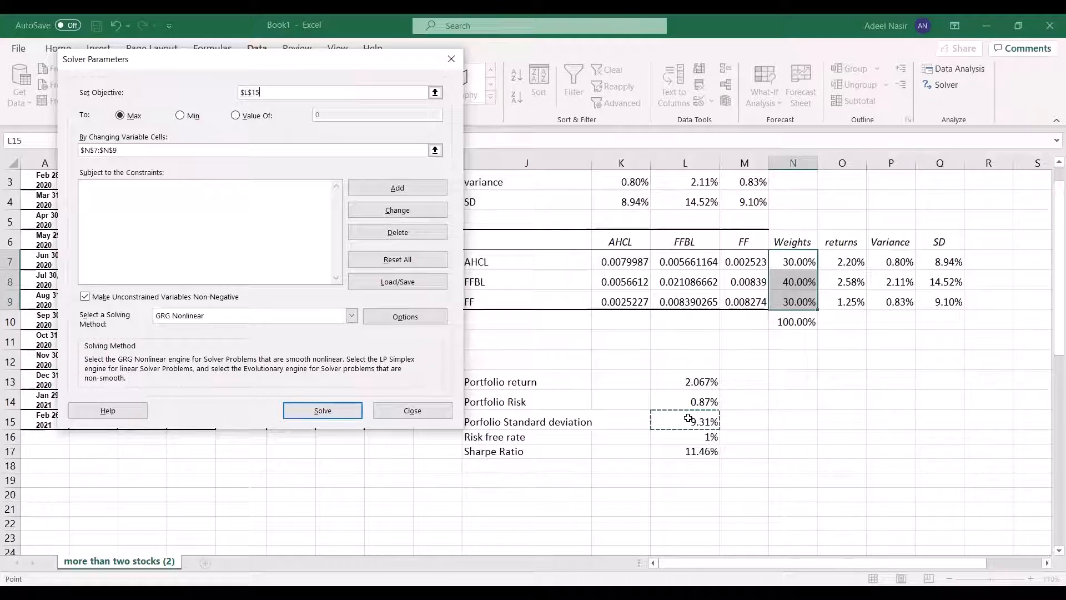
pyautogui.click(181, 116)
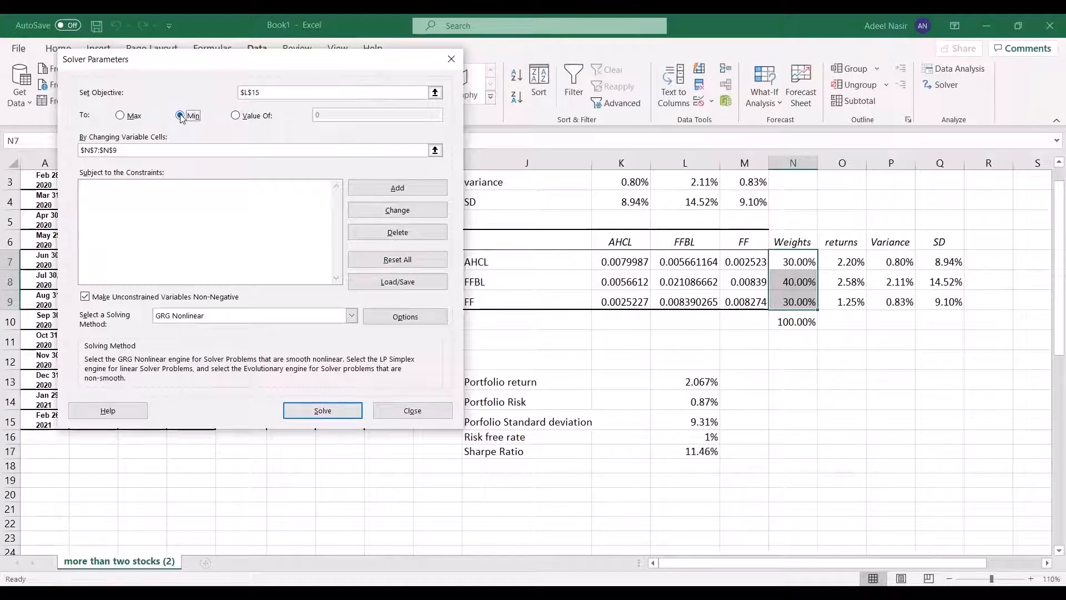
pyautogui.click(201, 152)
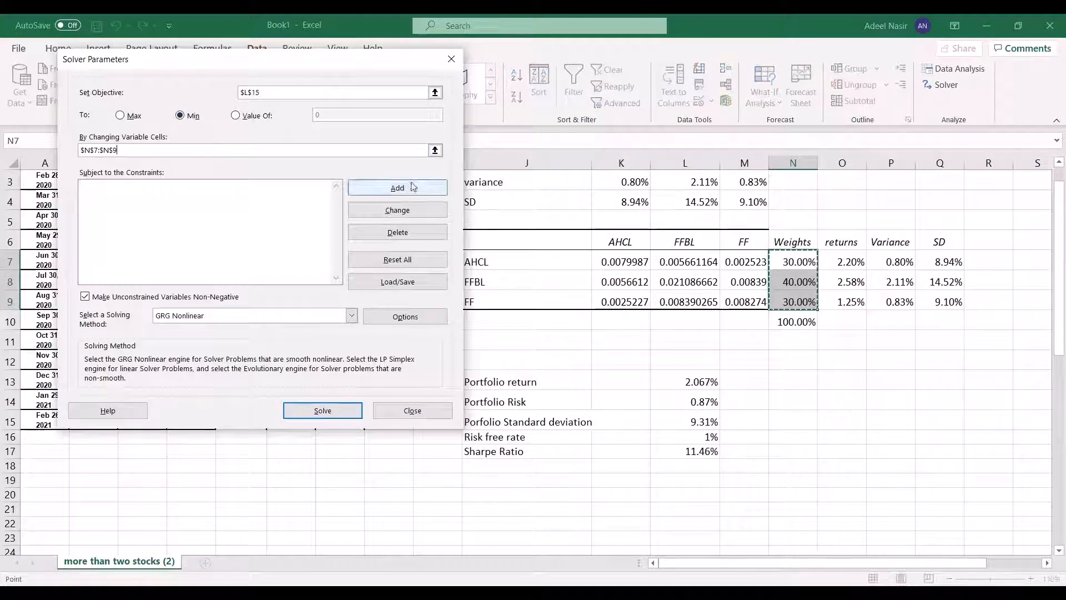
# - Reselect the weights $N$7:$N$9 as Solver's changing cells and add the constraint $N$10 = 1
pyautogui.click(435, 150)
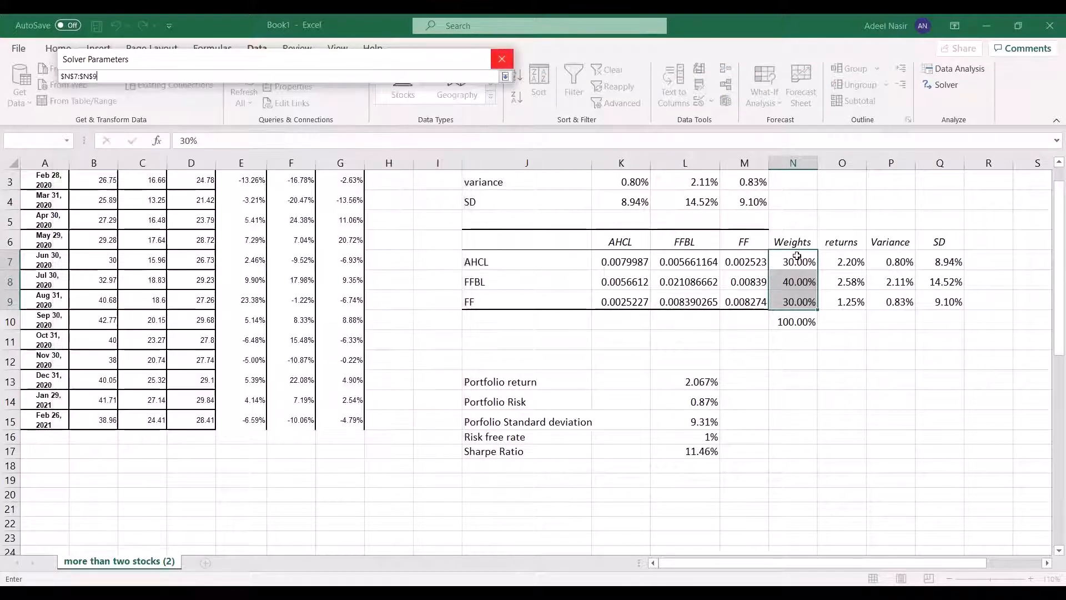
pyautogui.moveTo(788, 262); pyautogui.dragTo(794, 302)
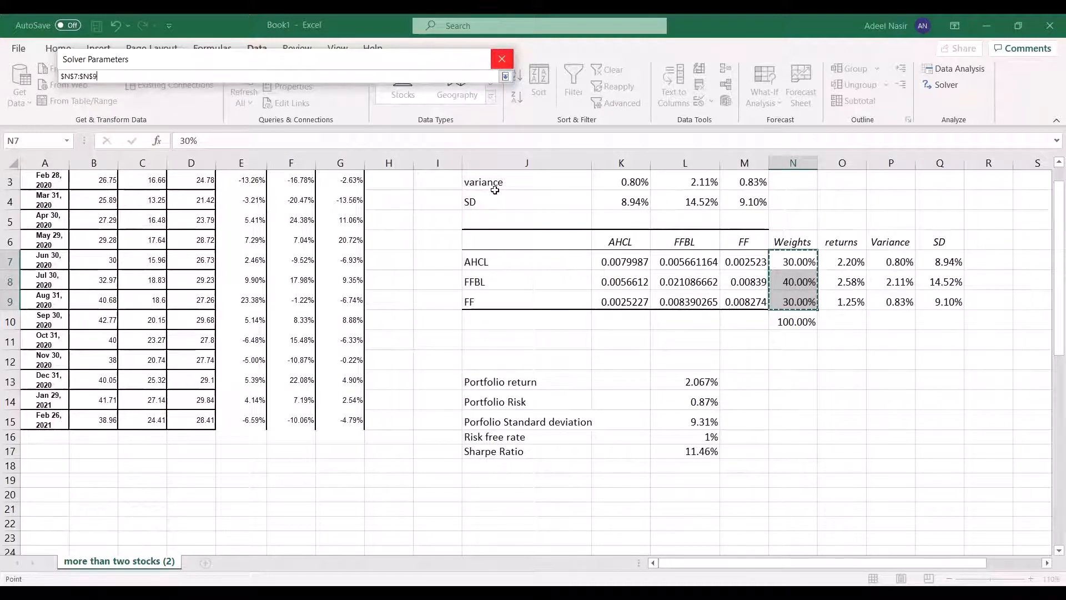
pyautogui.click(505, 76)
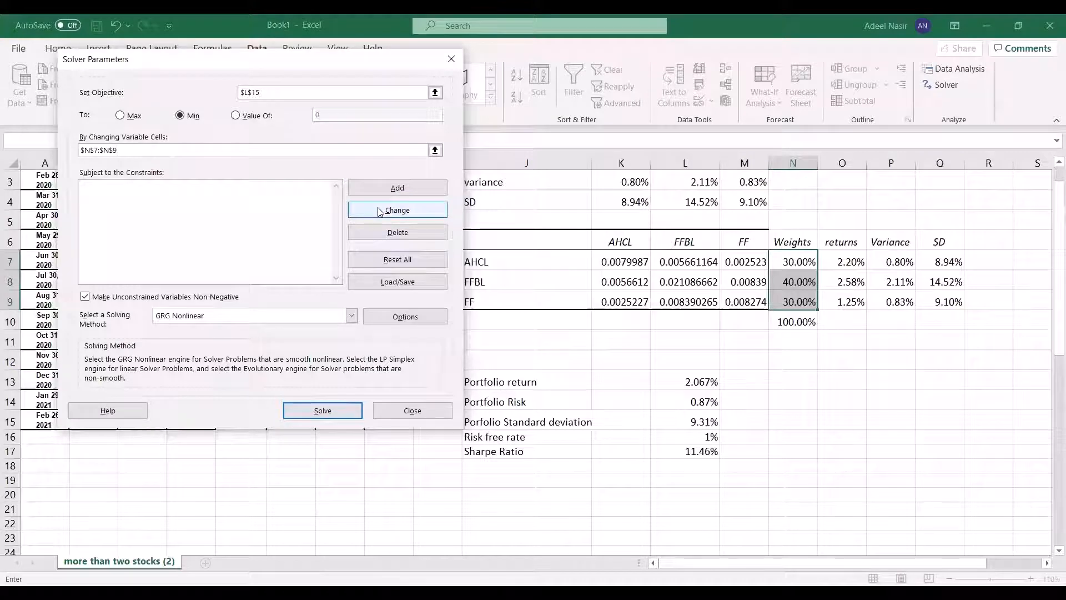
pyautogui.click(410, 190)
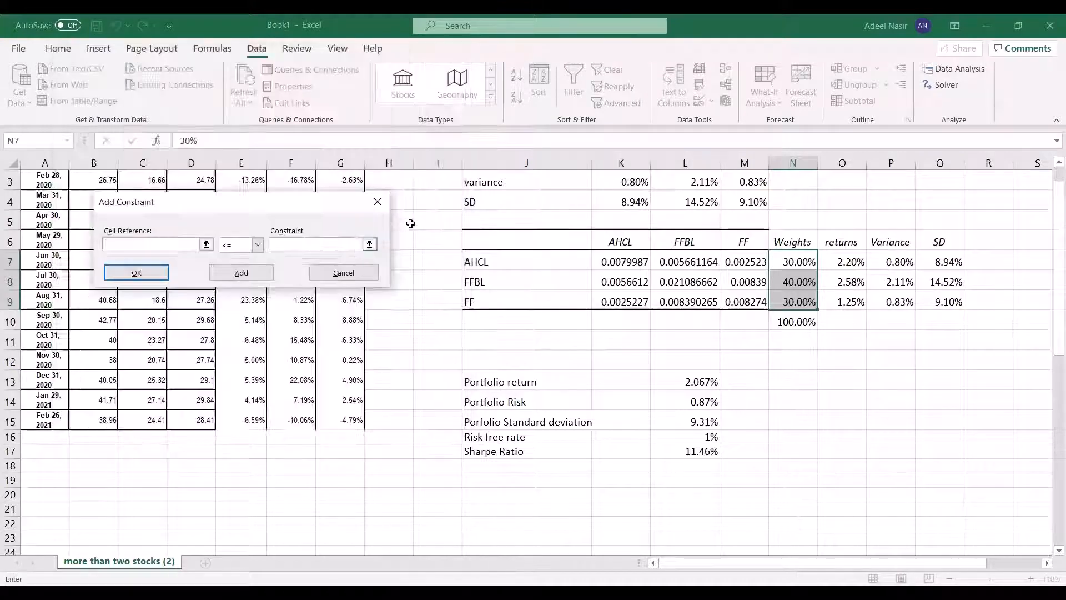
pyautogui.click(794, 322)
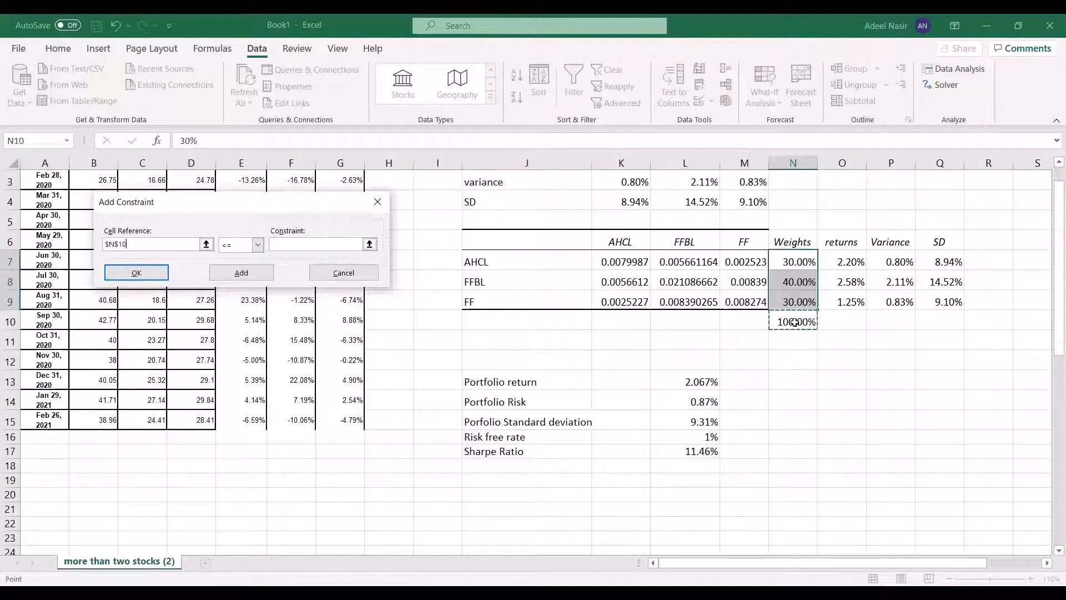
pyautogui.click(251, 246)
pyautogui.click(244, 267)
pyautogui.click(300, 243)
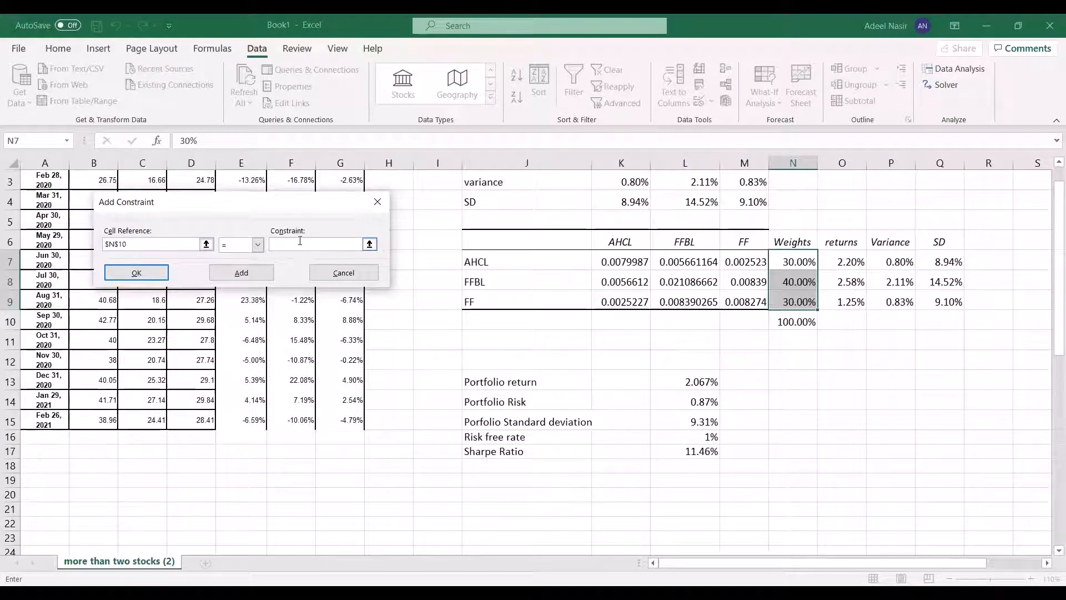
pyautogui.write('1')
pyautogui.click(136, 272)
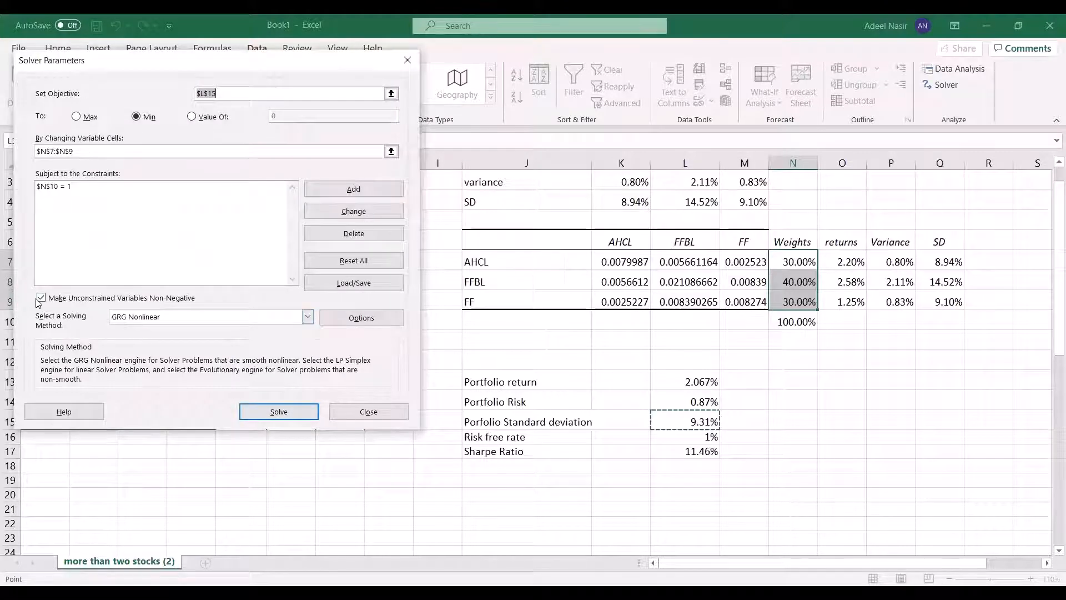
# - Keep unconstrained variables non-negative, run Solver, and keep its solution for the weights in N7:N9
pyautogui.click(58, 302)
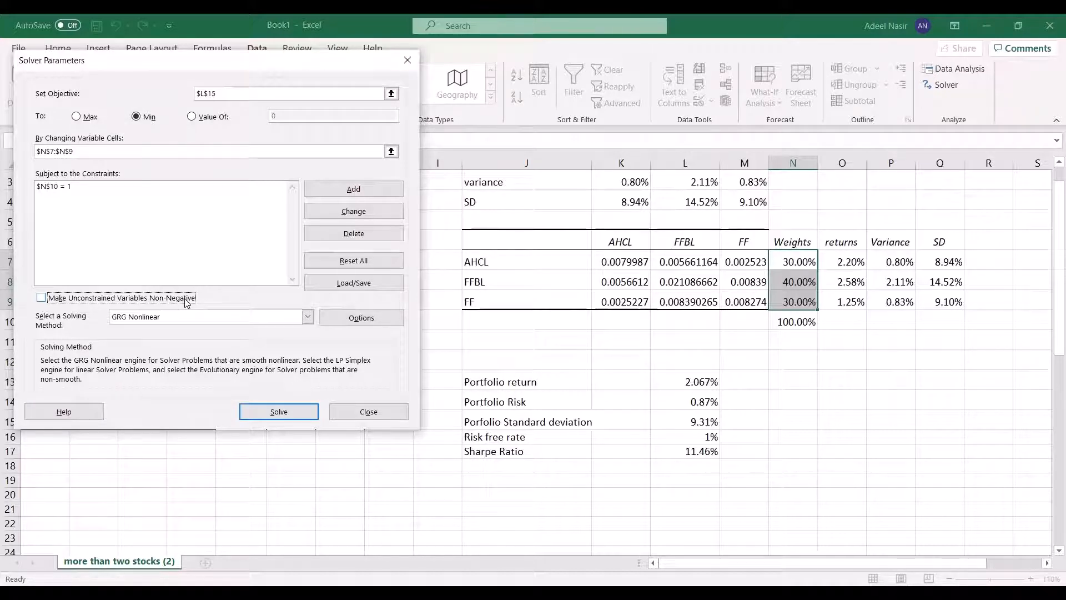
pyautogui.click(41, 298)
pyautogui.click(278, 414)
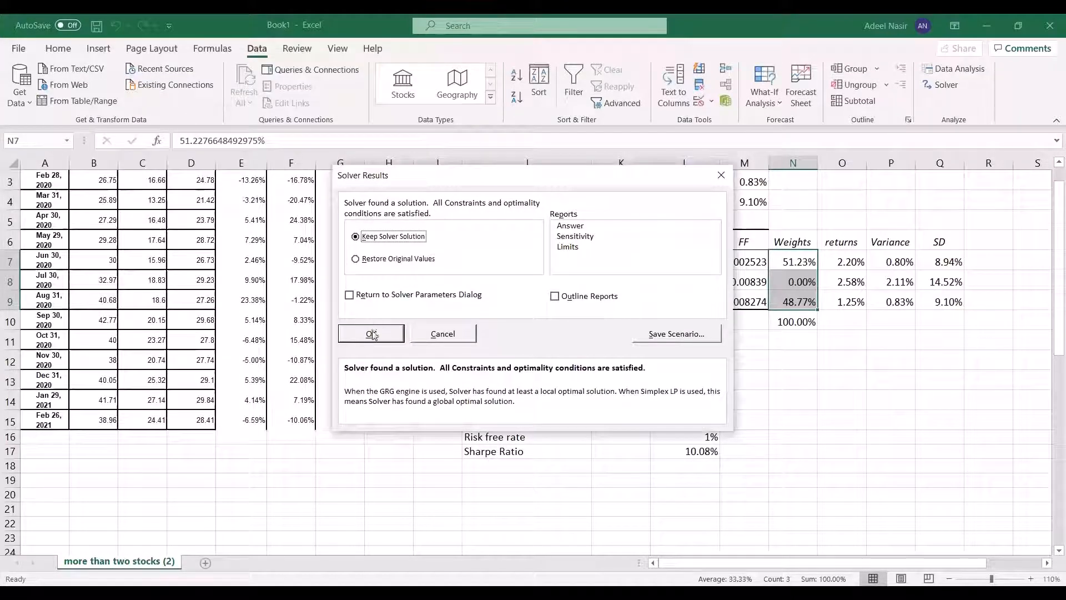
pyautogui.click(365, 331)
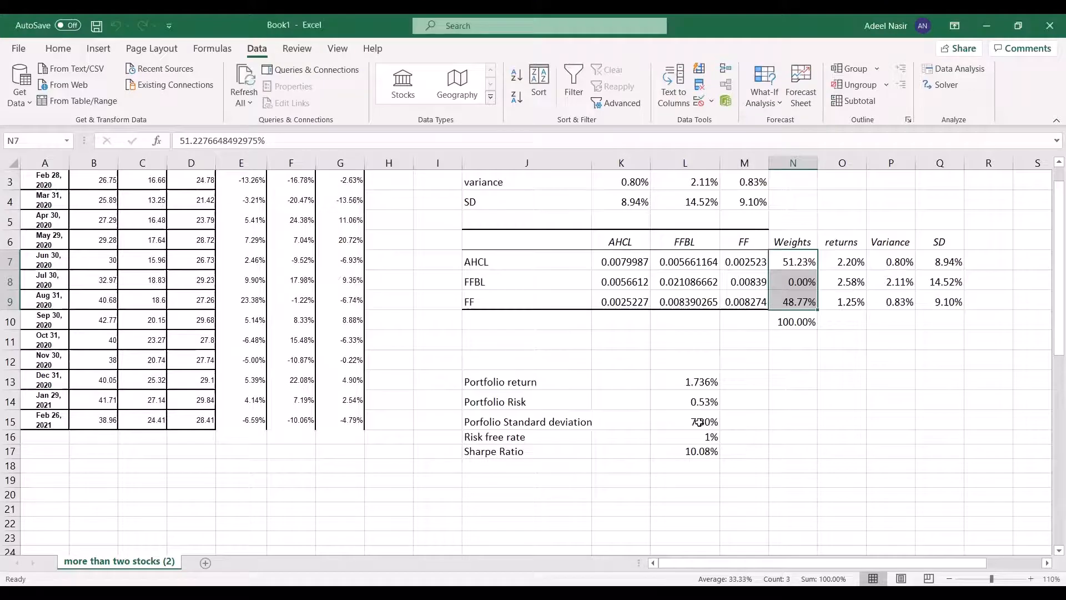
pyautogui.moveTo(805, 259); pyautogui.dragTo(805, 303)
# - Enter the summary labels PR, PVAR and PSD in cells J21 to J23, below the Sharpe ratio block
pyautogui.scroll(-1, 1050, 281)
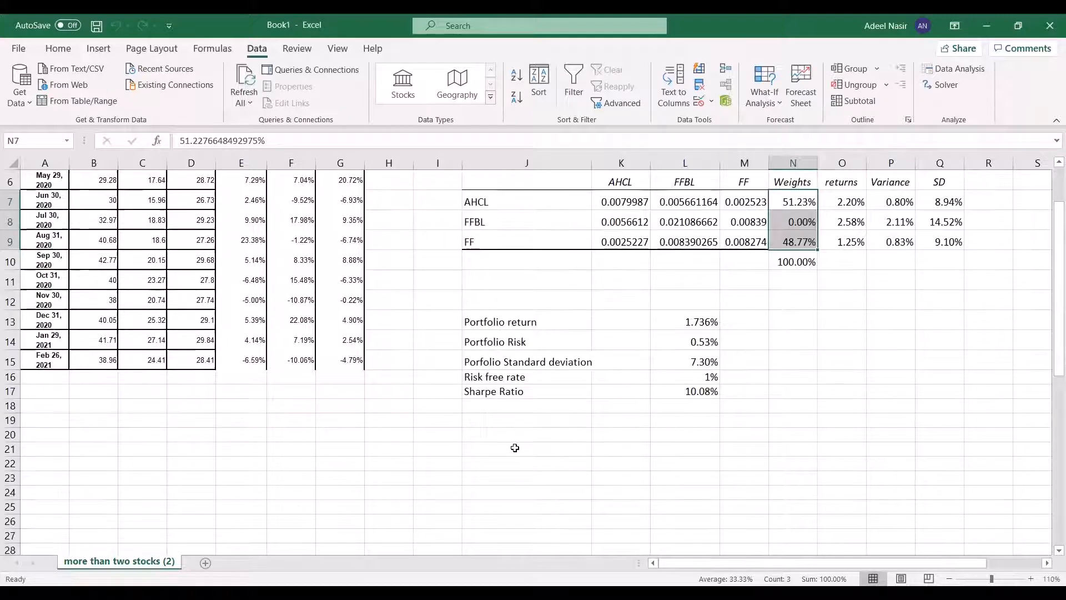
pyautogui.click(516, 448)
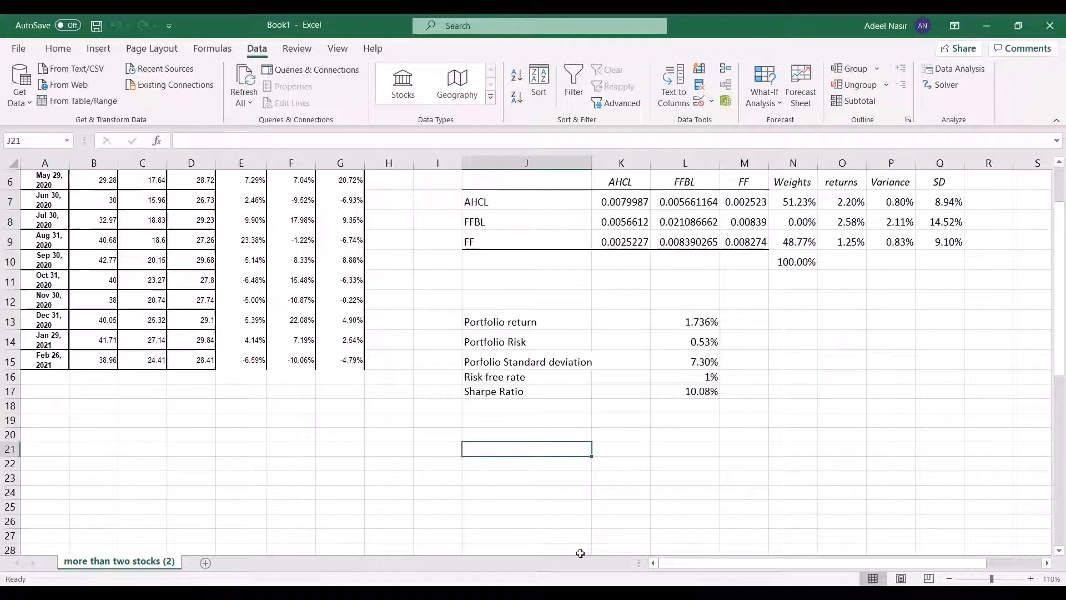
pyautogui.write('PR')
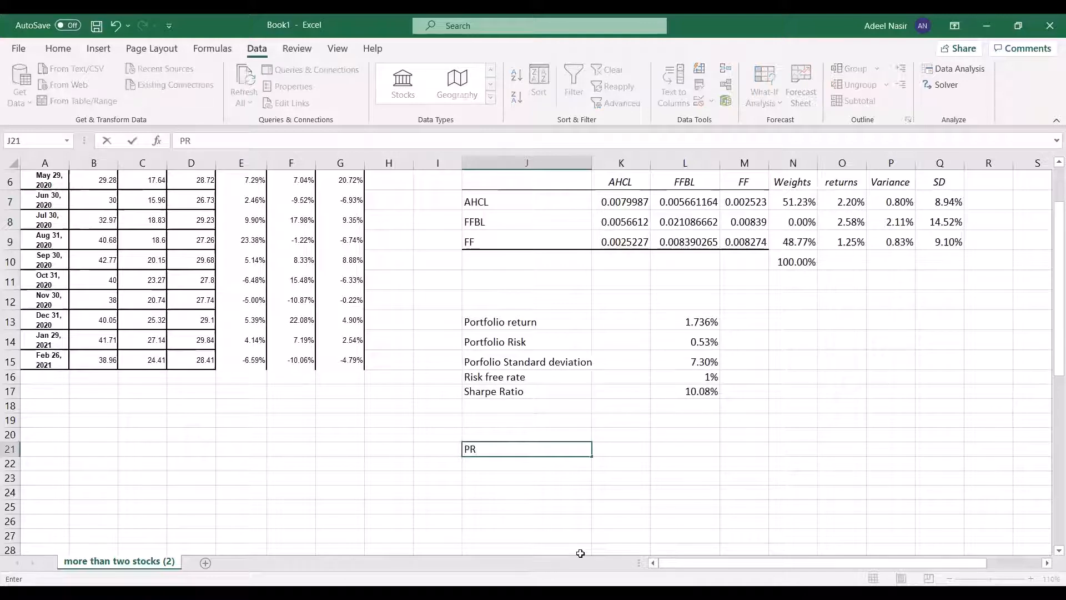
pyautogui.press('Return')
pyautogui.write('P')
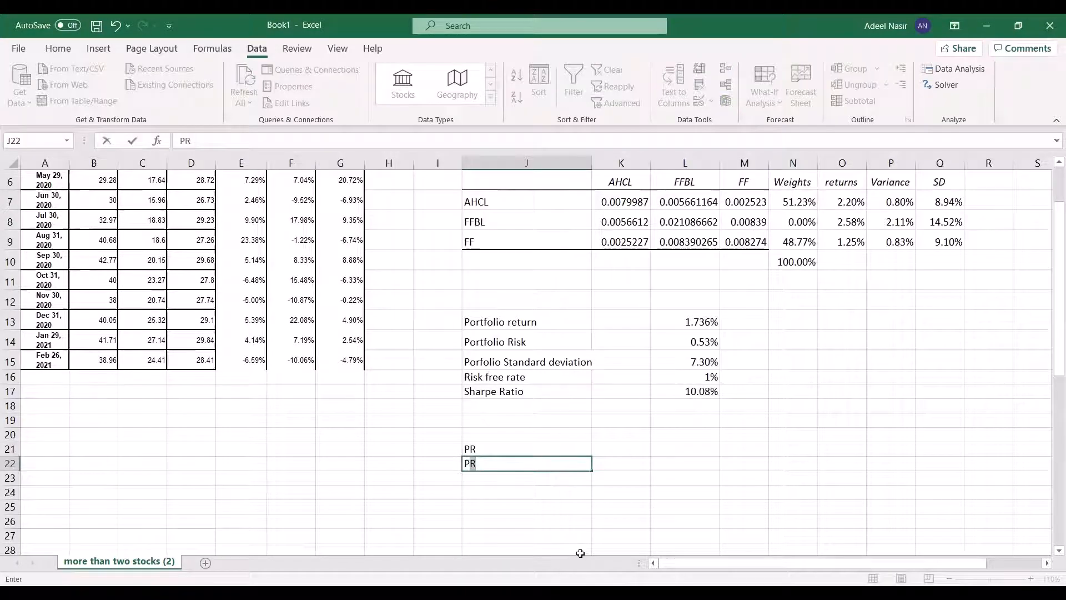
pyautogui.write('Va')
pyautogui.press('BackSpace')
pyautogui.write('AR')
pyautogui.press('Return')
pyautogui.write('PSD')
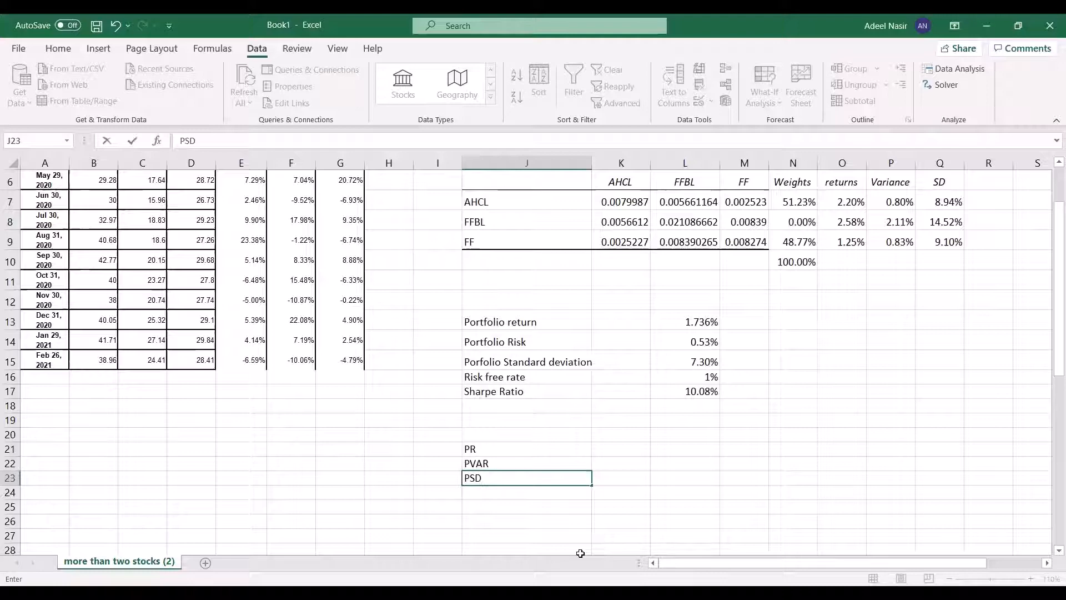
pyautogui.press('Return')
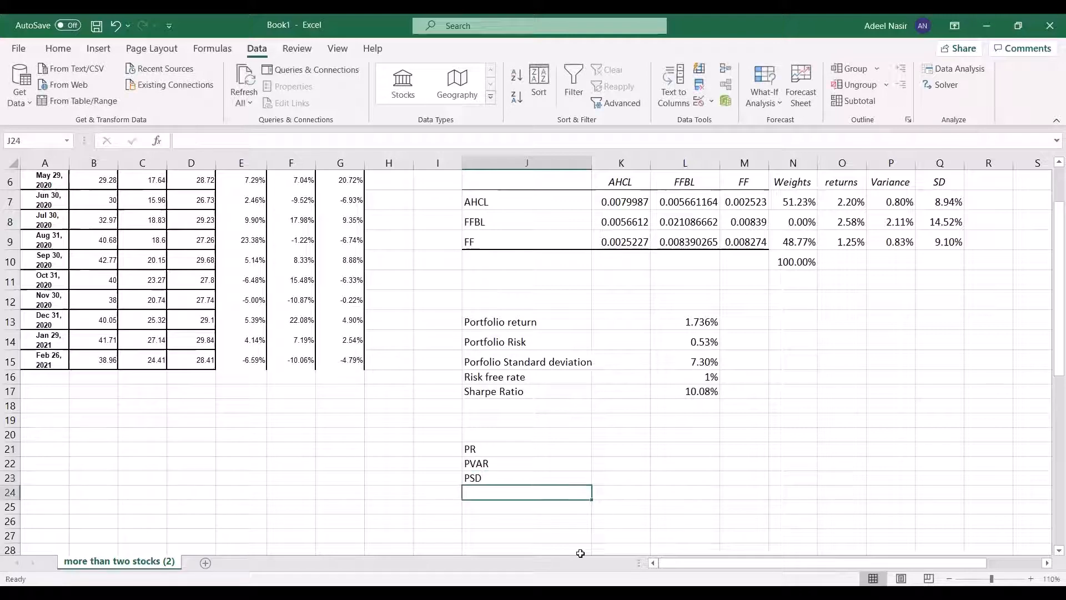
pyautogui.press('Up')
pyautogui.press('Up')
pyautogui.press('Up')
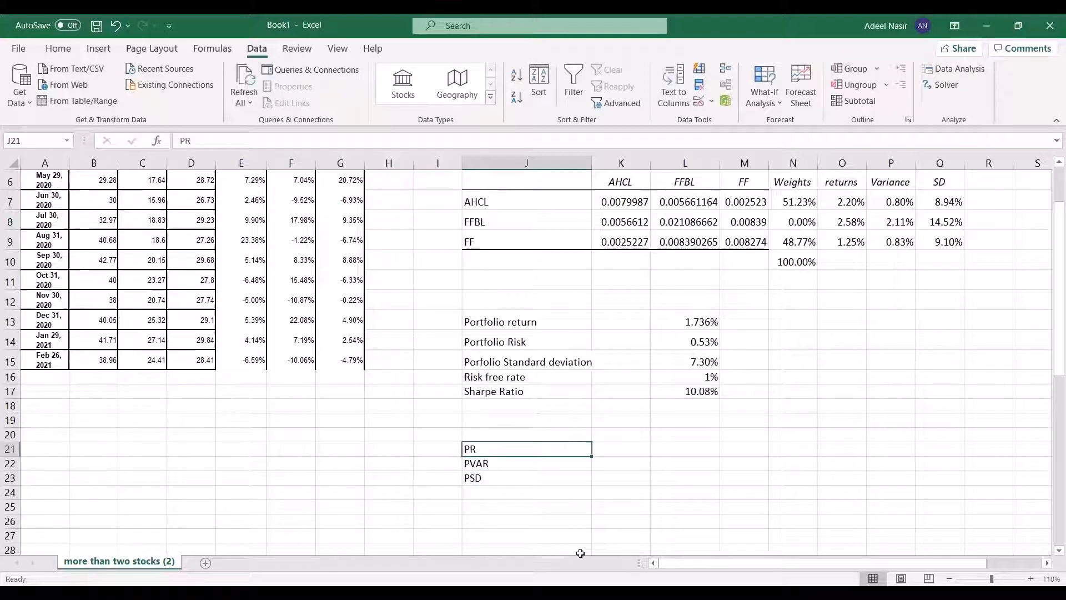
pyautogui.click(605, 535)
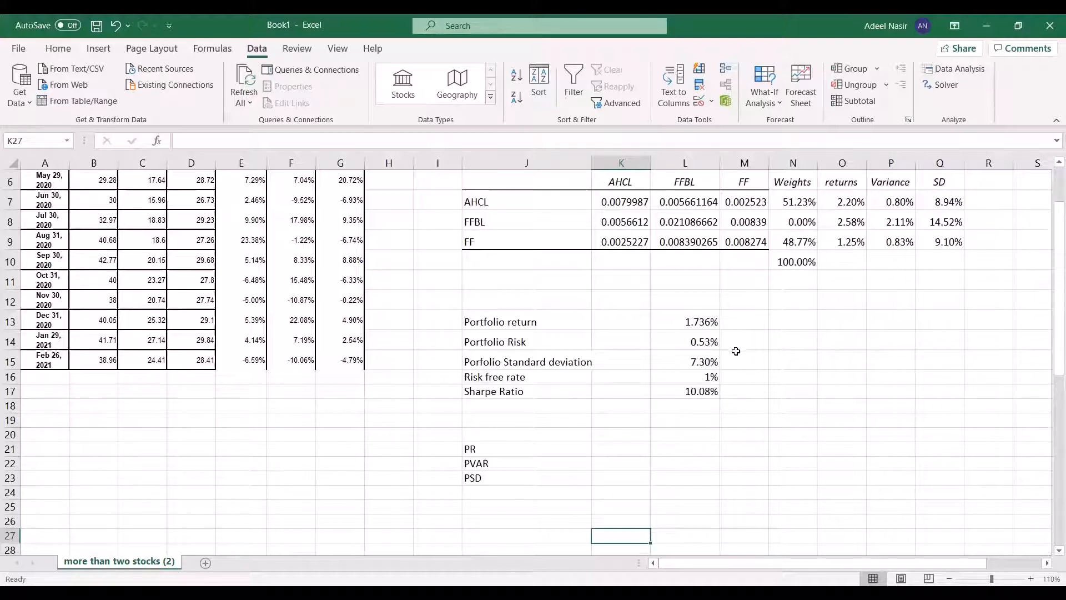
# - Copy the portfolio return, risk and standard deviation from L13:L15 and paste them as values into O21:O23
pyautogui.click(691, 361)
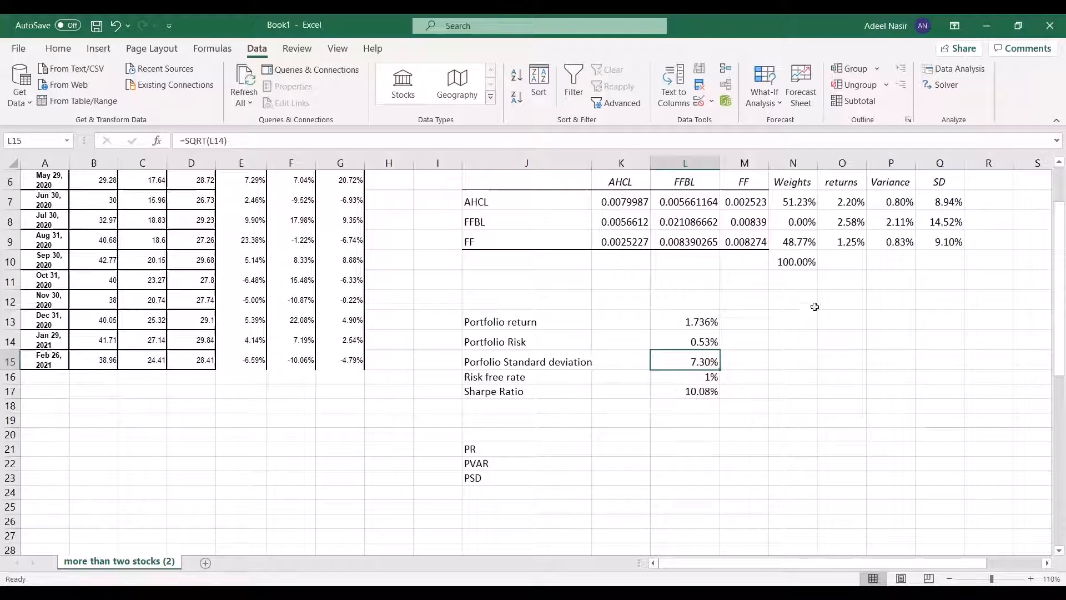
pyautogui.moveTo(680, 322); pyautogui.dragTo(691, 363)
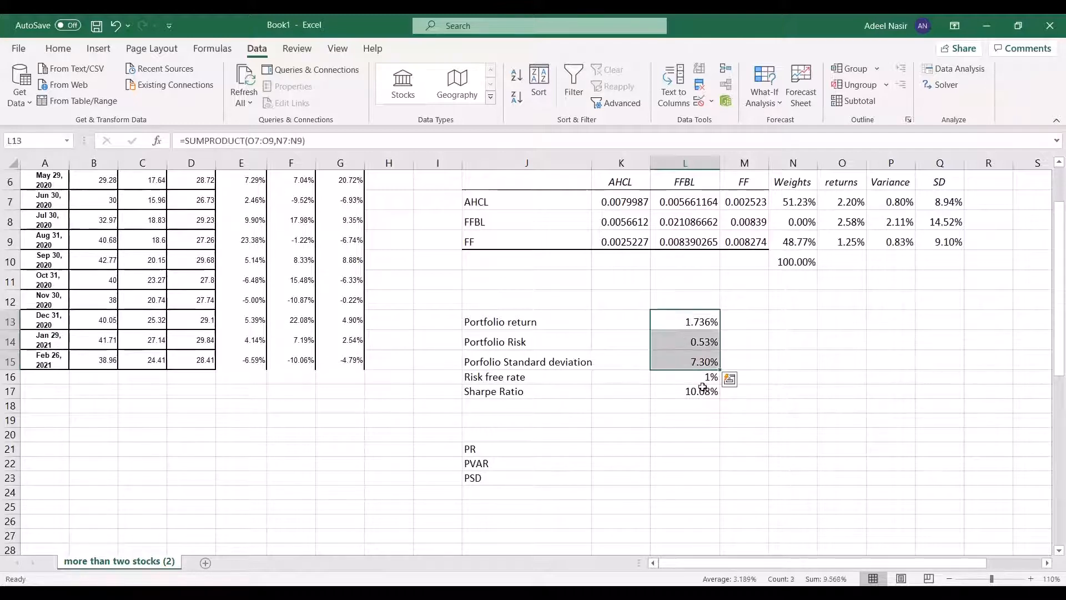
pyautogui.hotkey('ctrl', 'c')
pyautogui.hotkey('ctrl', 'q')
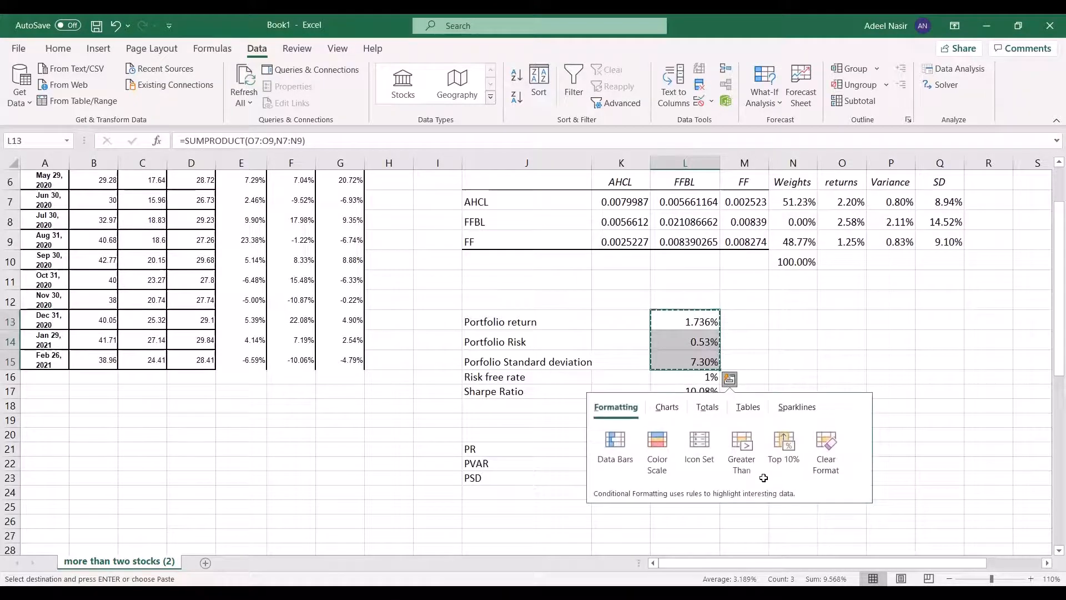
pyautogui.click(898, 371)
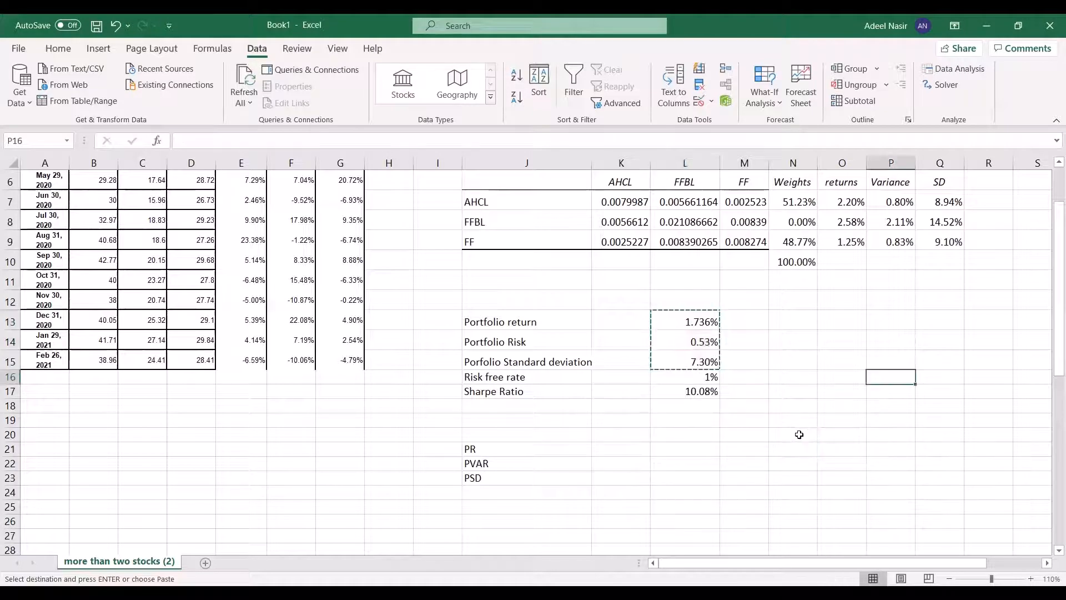
pyautogui.click(768, 447)
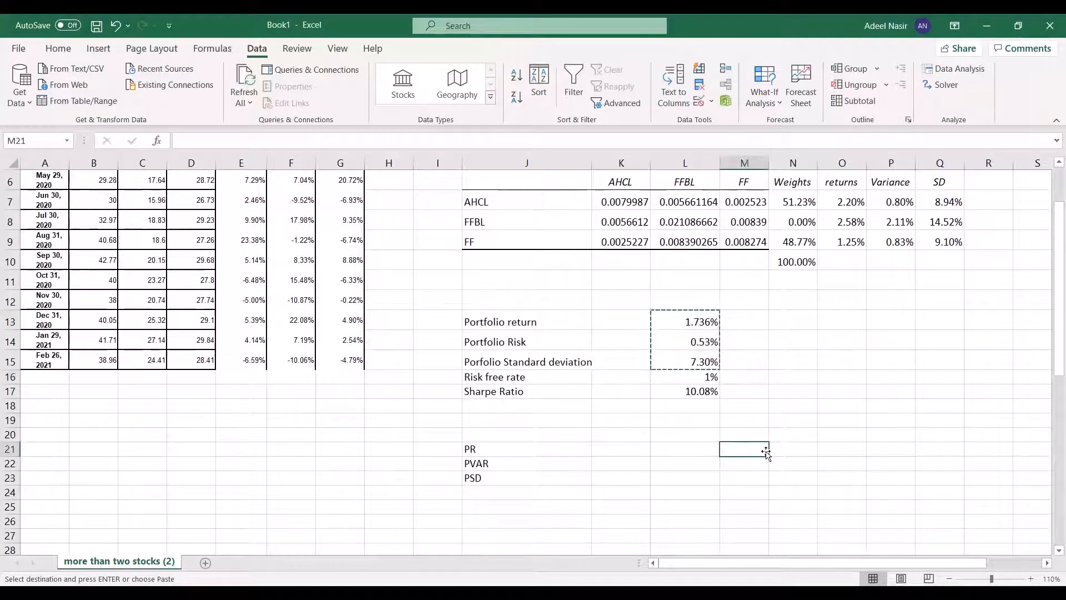
pyautogui.click(793, 449)
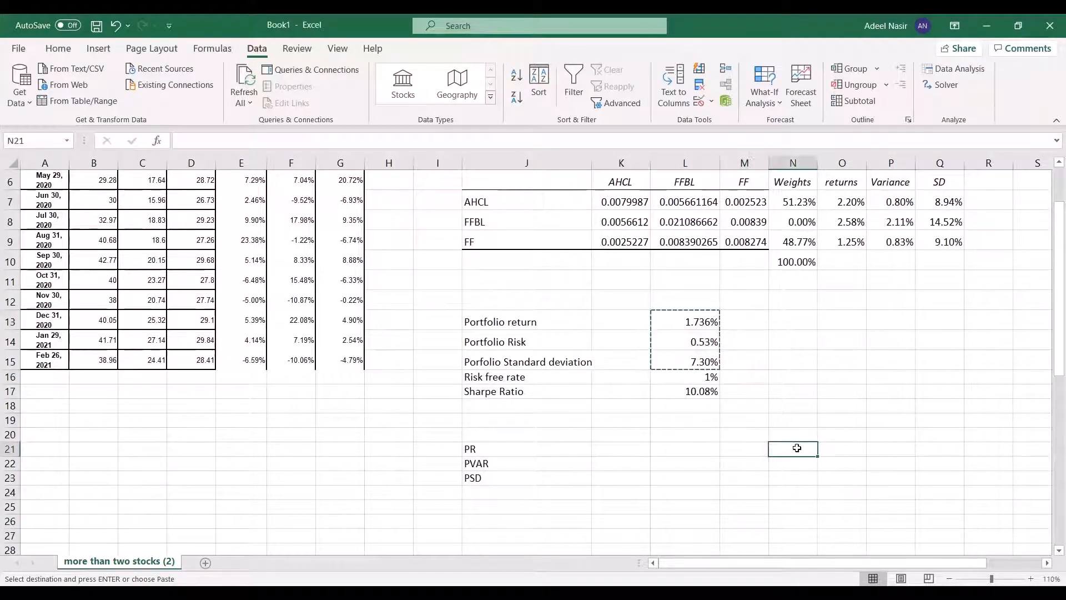
pyautogui.click(833, 448)
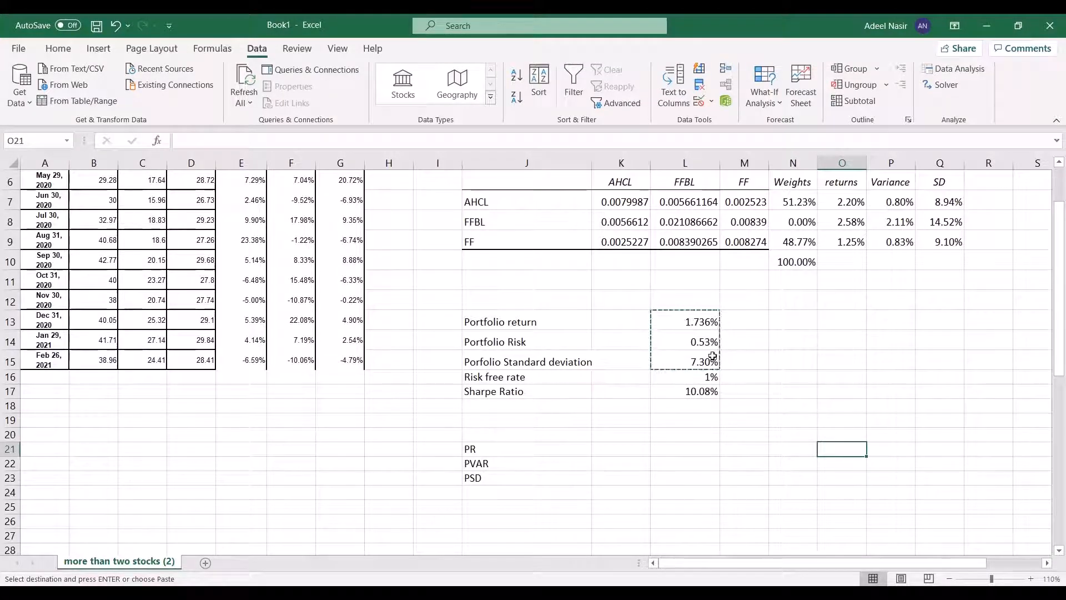
pyautogui.scroll(2, 712, 356)
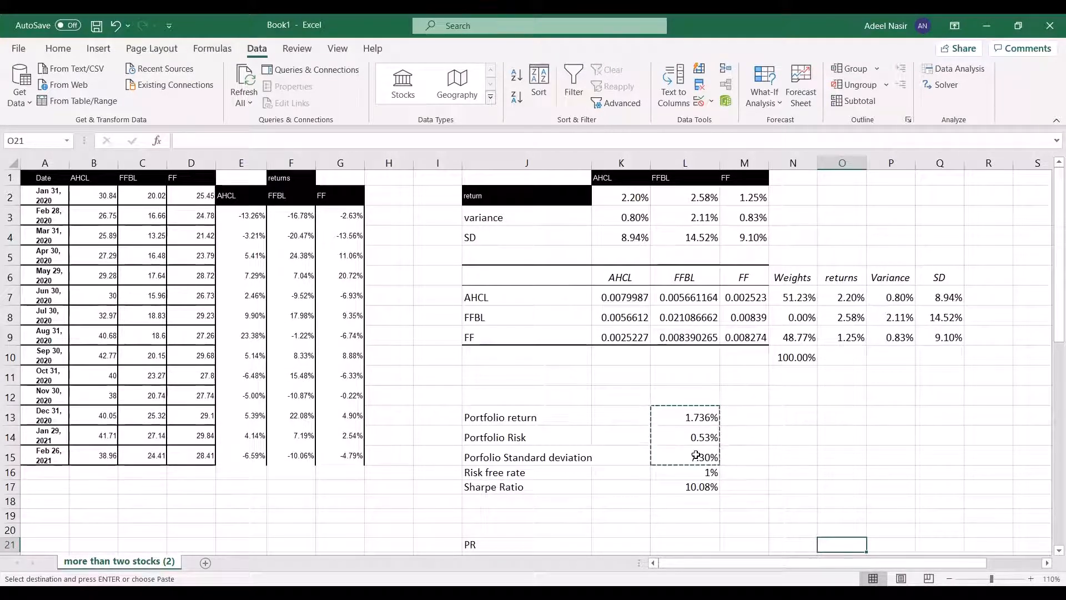
pyautogui.scroll(-2, 802, 485)
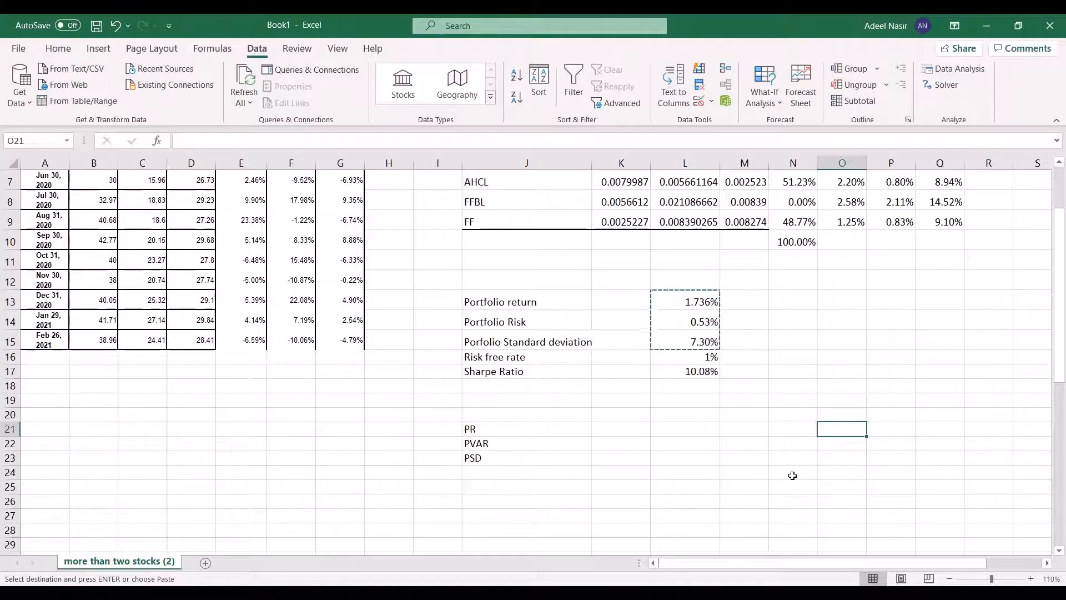
pyautogui.scroll(1, 793, 476)
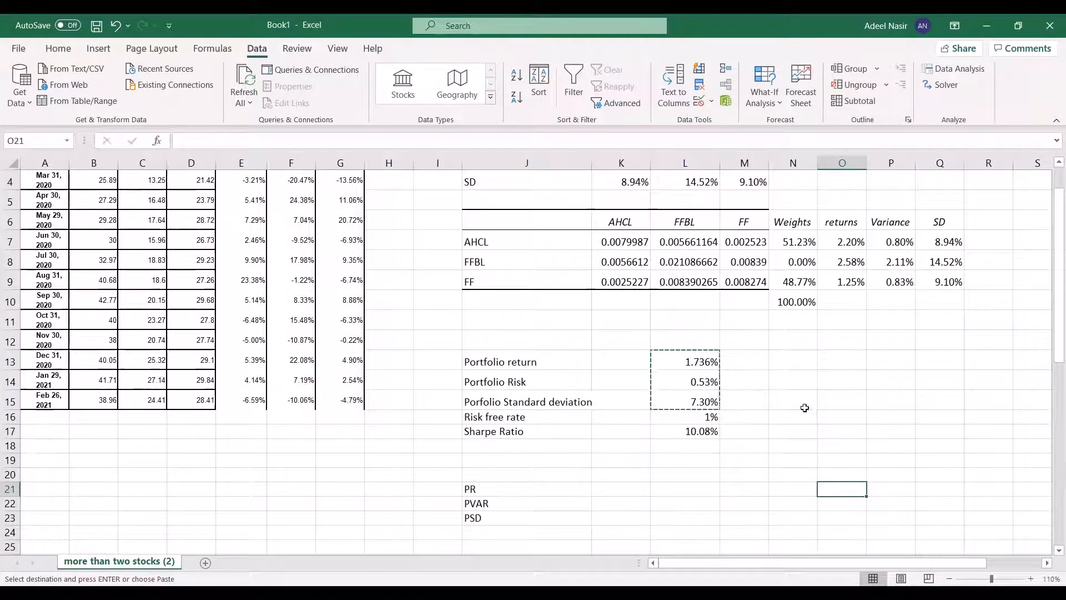
pyautogui.rightClick(844, 492)
pyautogui.click(898, 167)
pyautogui.scroll(-1, 876, 434)
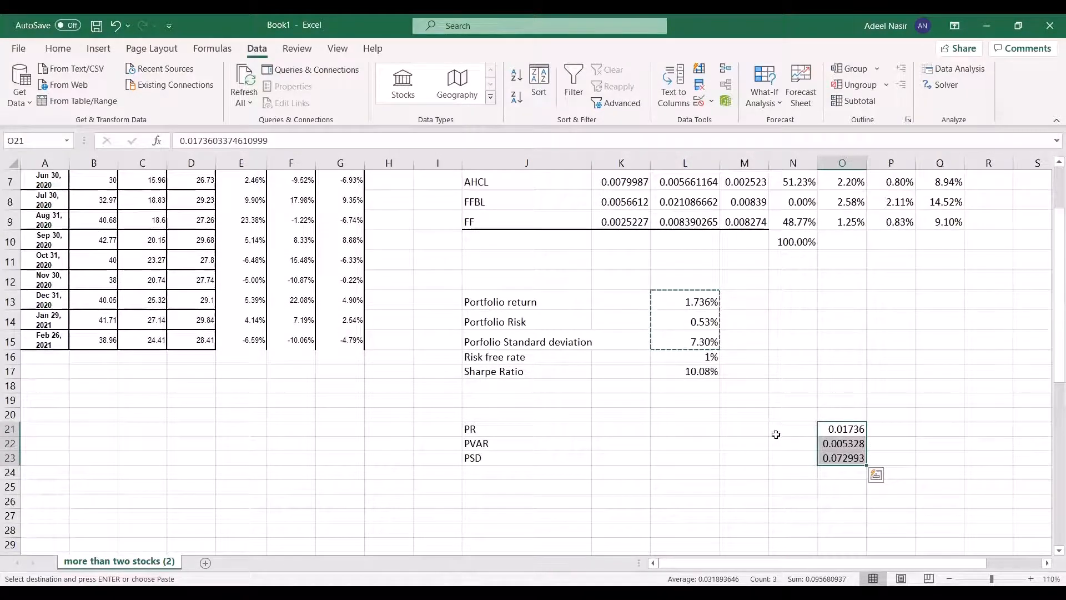
# - Add the heading Min Var in O20 above the pasted portfolio values
pyautogui.scroll(1, 788, 316)
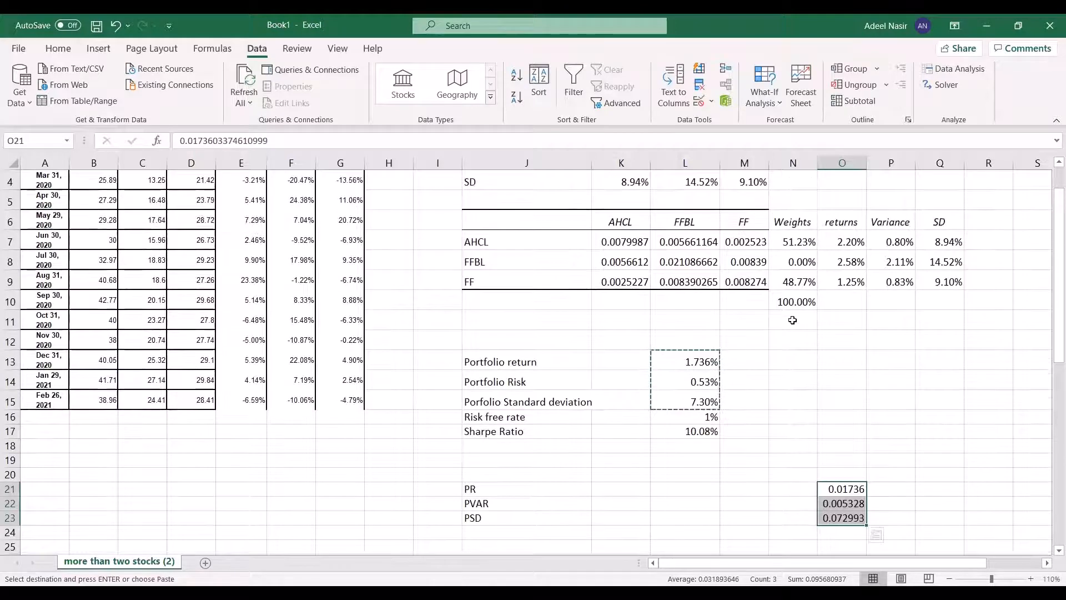
pyautogui.click(832, 471)
pyautogui.write('Min')
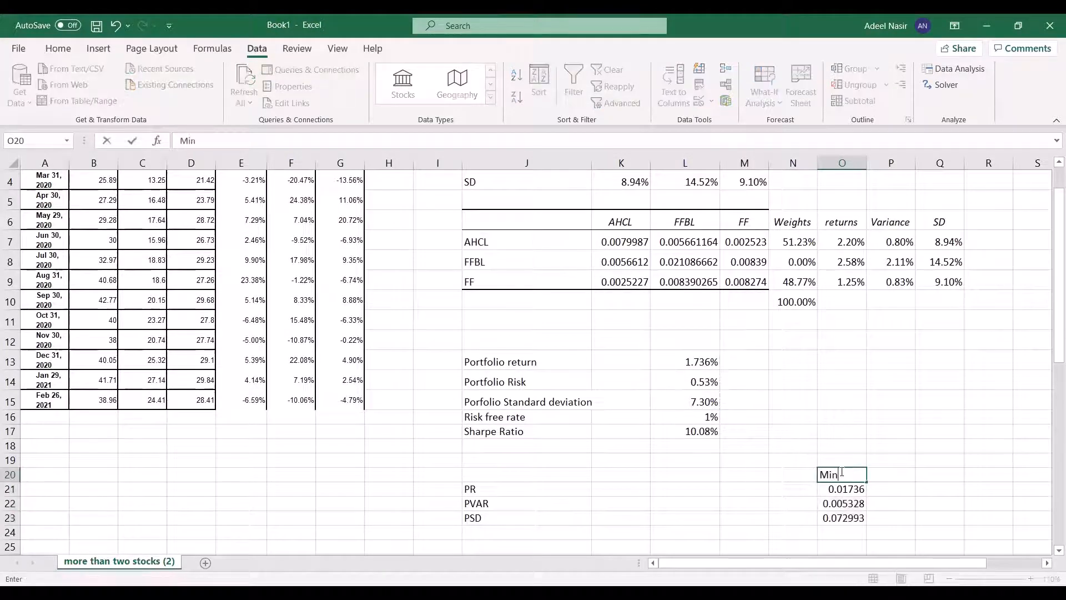
pyautogui.write(' Var')
pyautogui.press('Return')
pyautogui.press('Down')
pyautogui.press('Up')
pyautogui.press('Down')
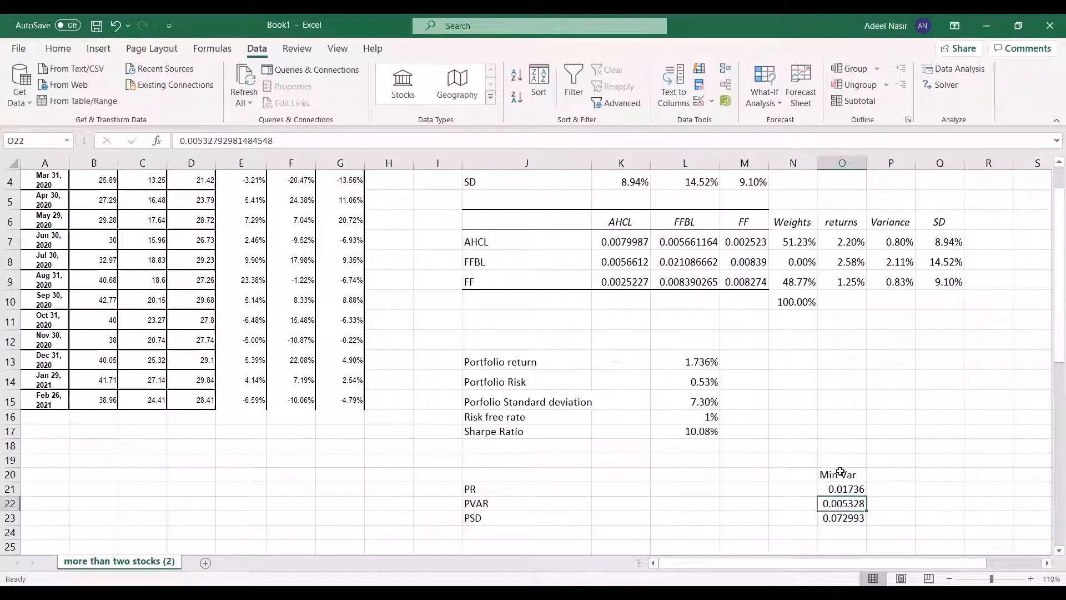
pyautogui.press('Down')
pyautogui.press('Up')
pyautogui.press('Up')
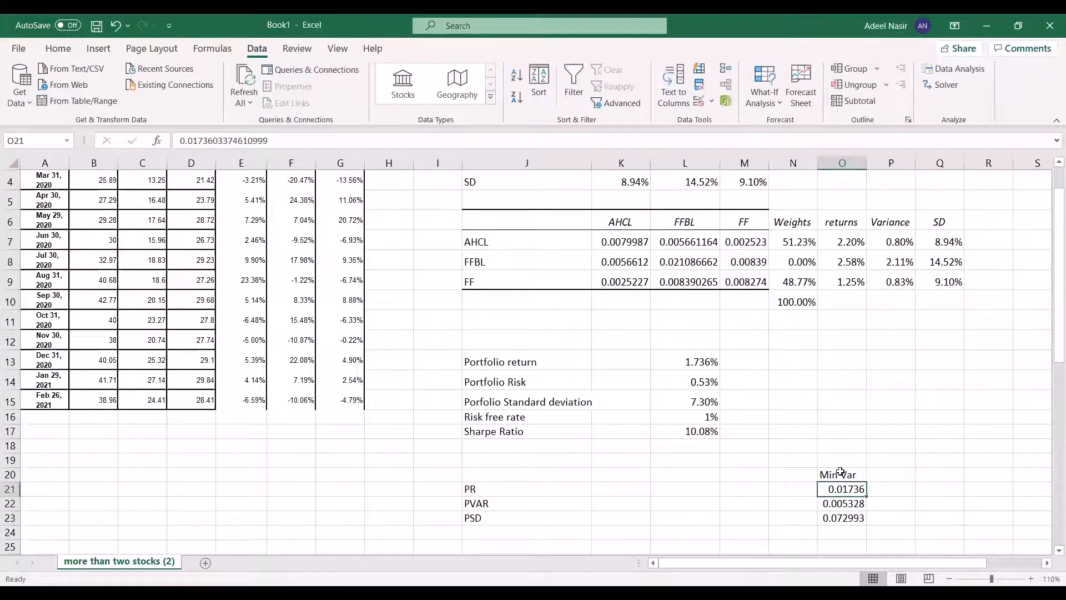
pyautogui.press('Up')
# - Run Solver again to minimise the portfolio standard deviation in L15 and keep its solution
pyautogui.moveTo(844, 563); pyautogui.dragTo(880, 562)
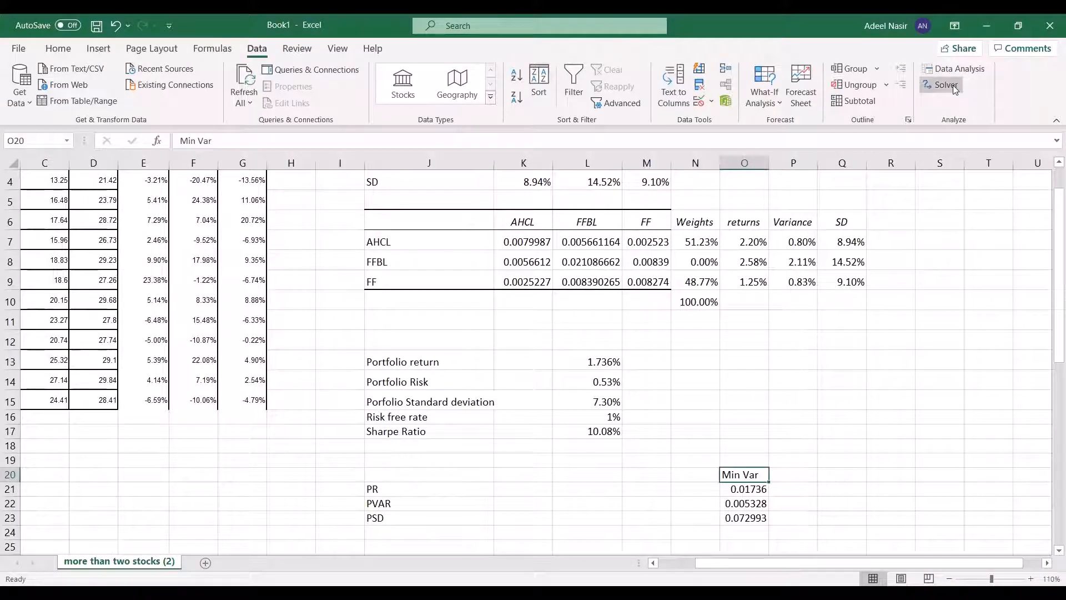
pyautogui.click(953, 85)
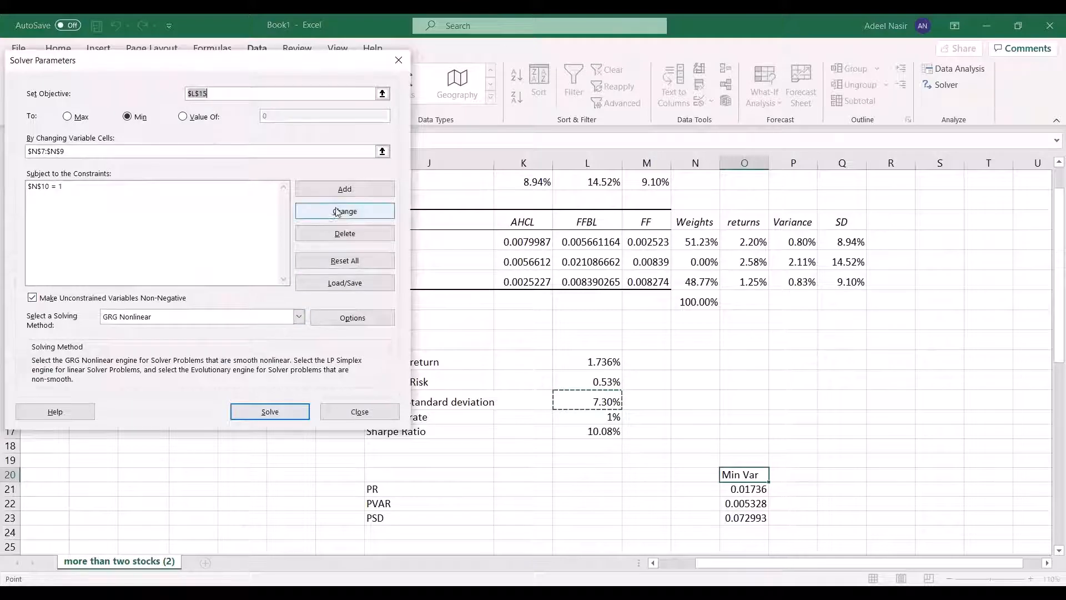
pyautogui.click(260, 411)
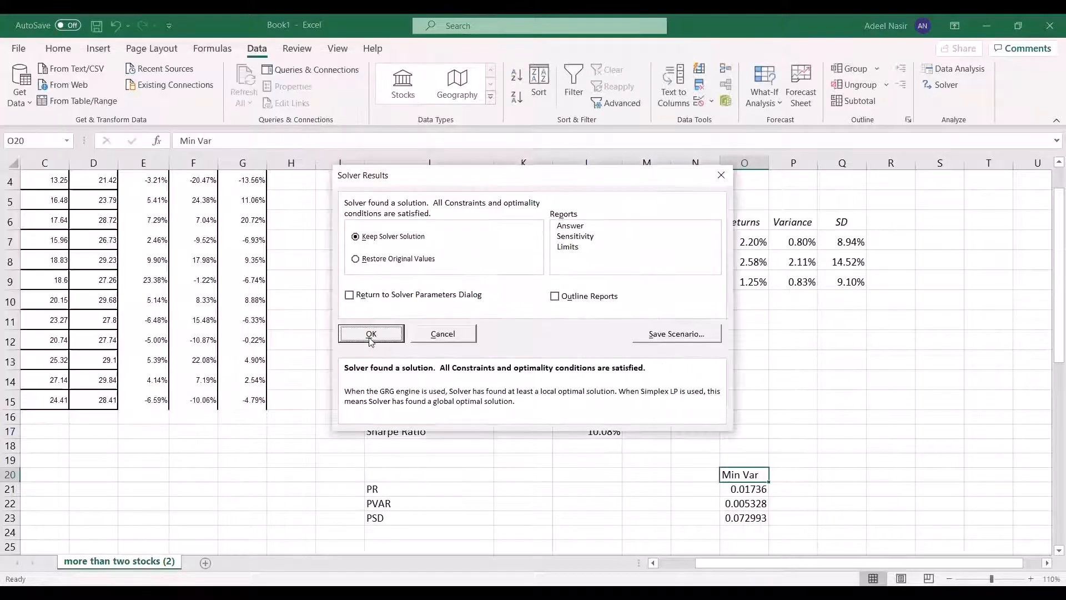
pyautogui.click(371, 335)
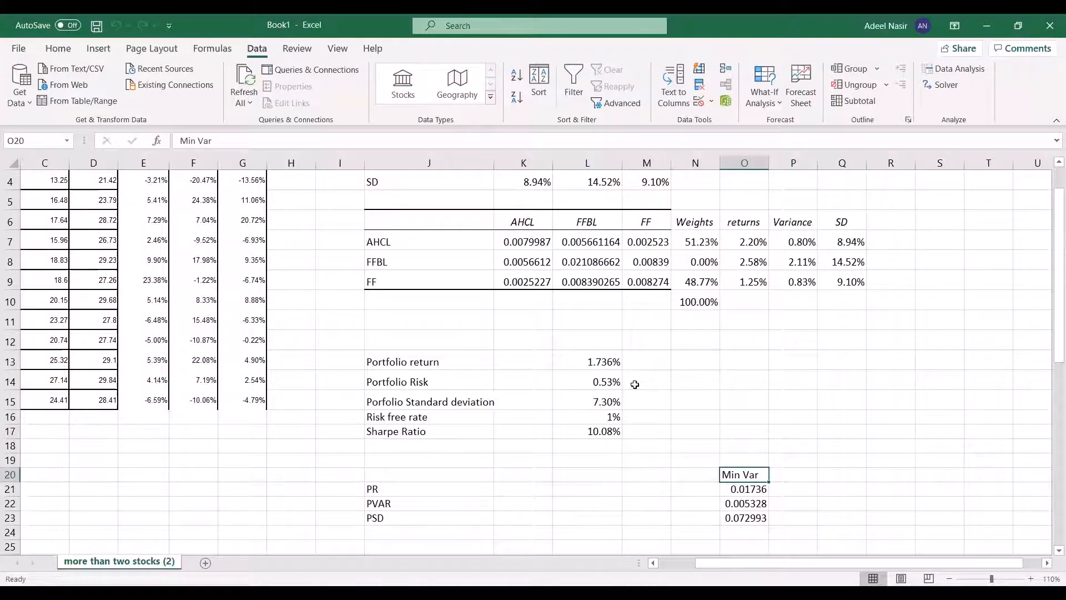
# - Add a Solver constraint that the portfolio return in L13 is >= 0.0185, solve, and keep the solution
pyautogui.click(944, 85)
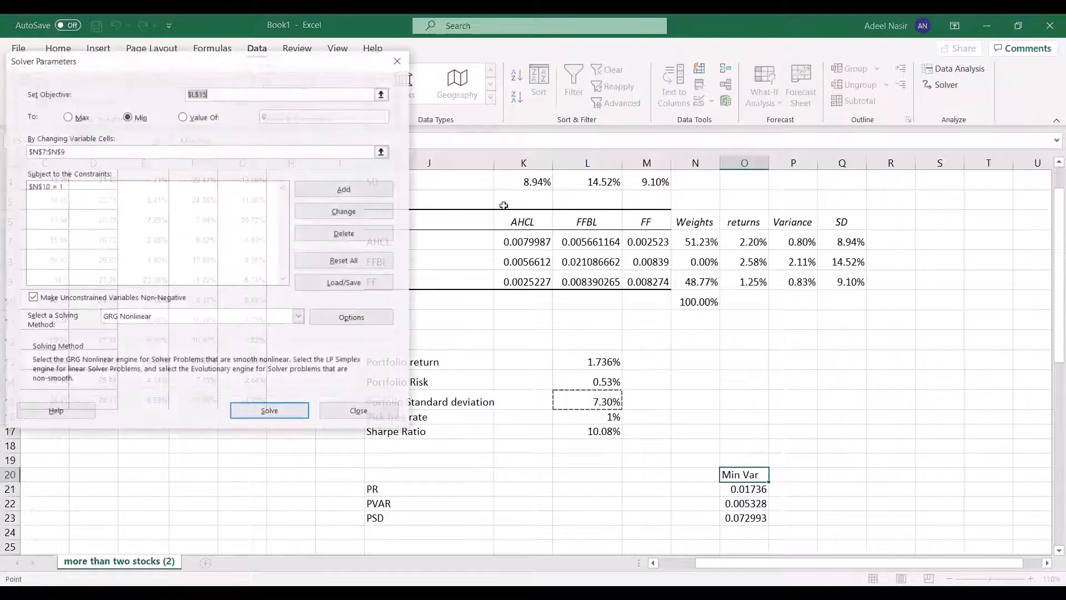
pyautogui.click(345, 189)
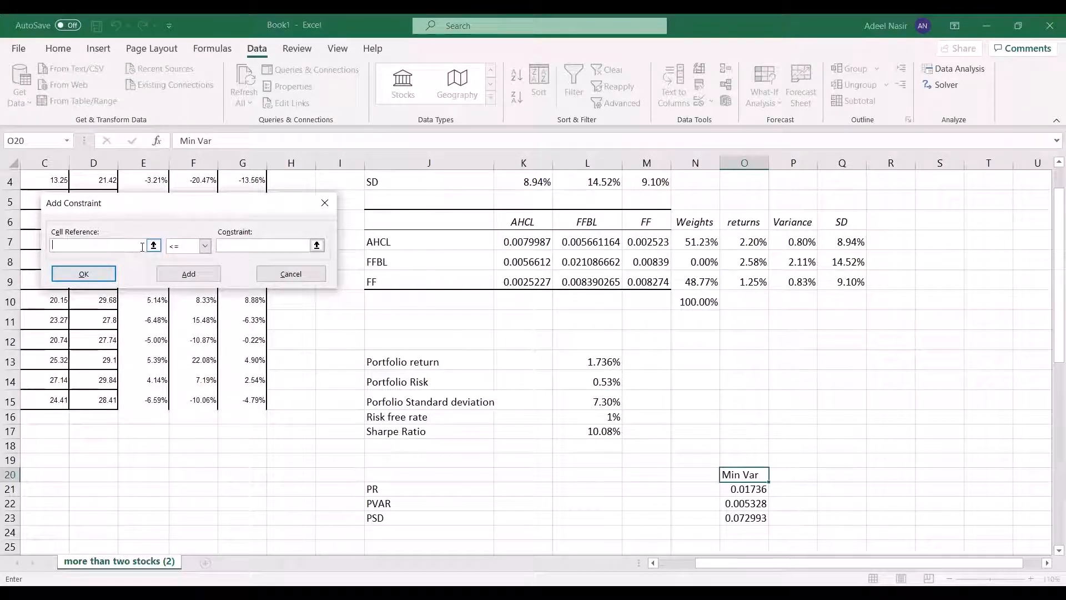
pyautogui.click(589, 361)
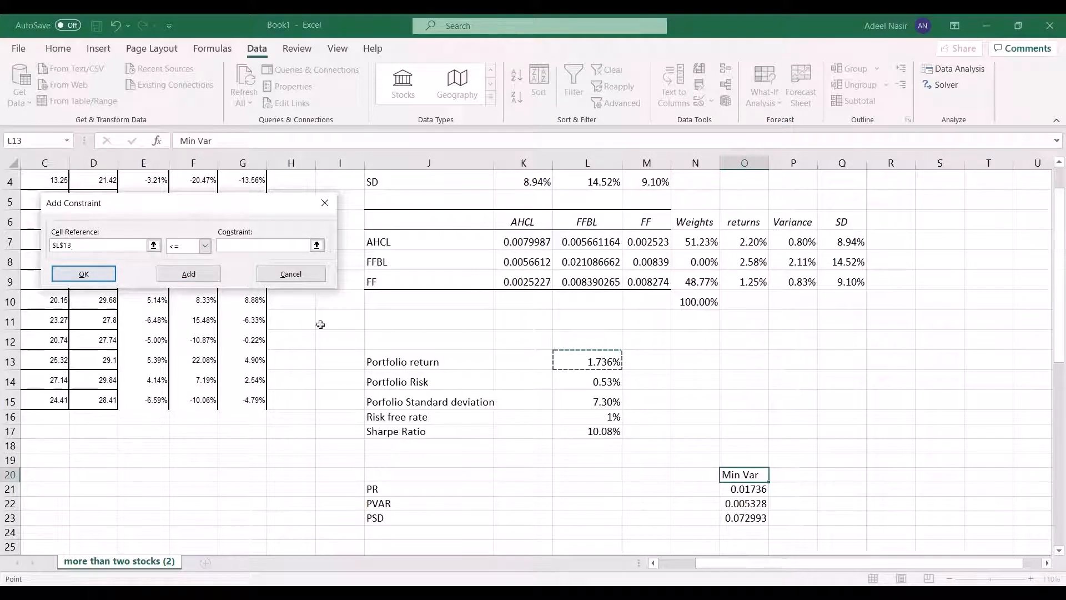
pyautogui.click(206, 246)
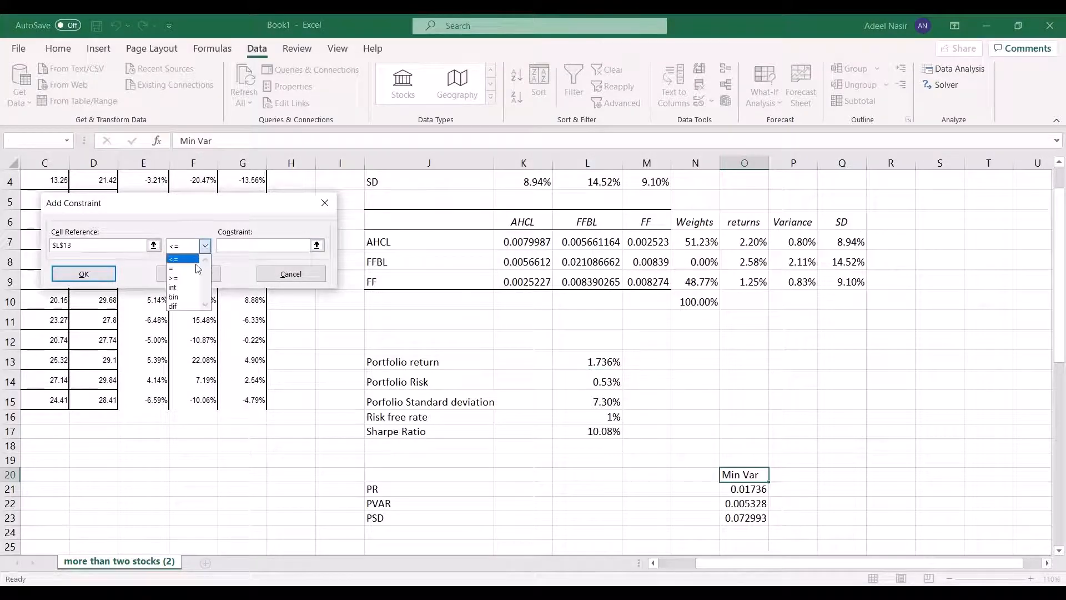
pyautogui.click(192, 265)
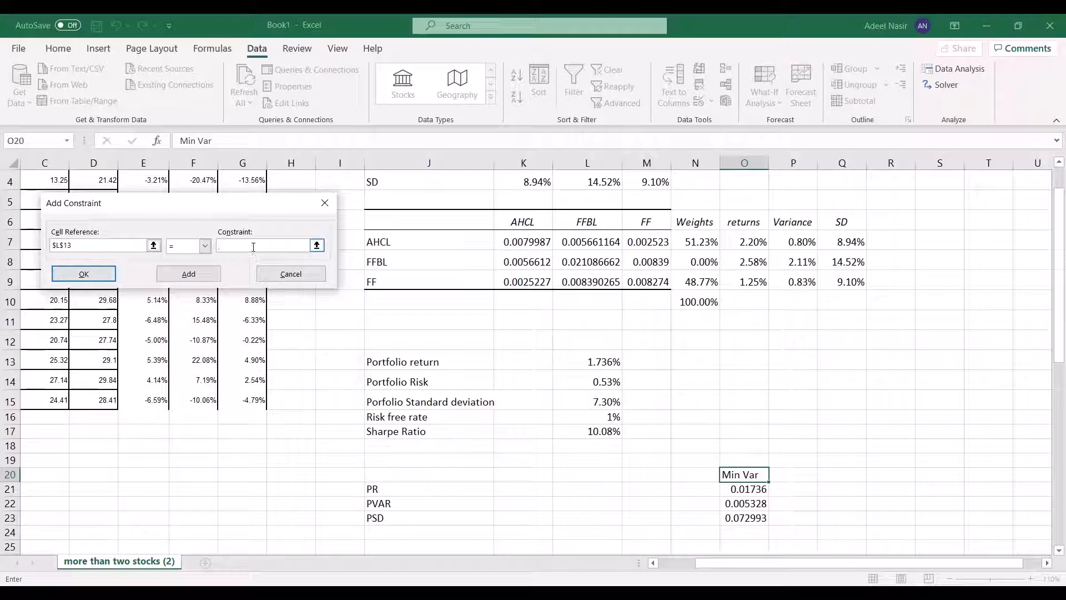
pyautogui.click(205, 246)
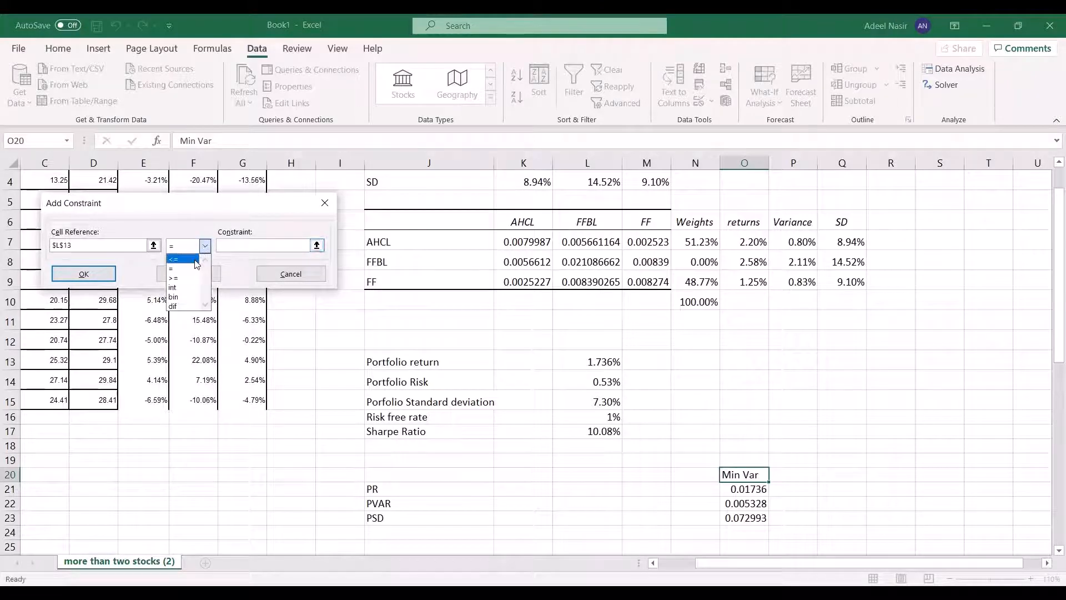
pyautogui.click(186, 281)
pyautogui.click(227, 248)
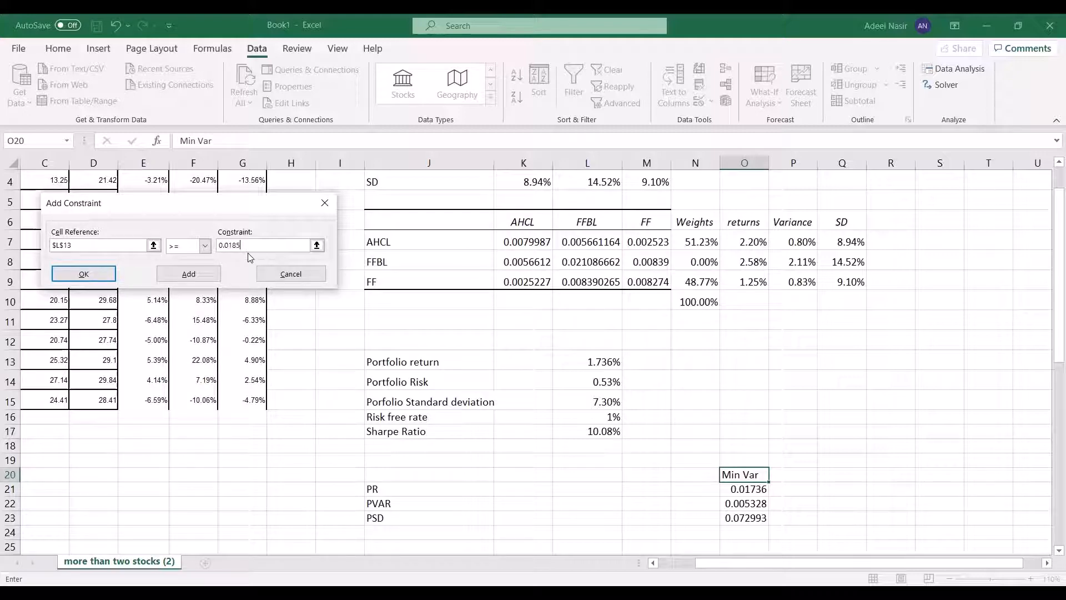
pyautogui.click(94, 276)
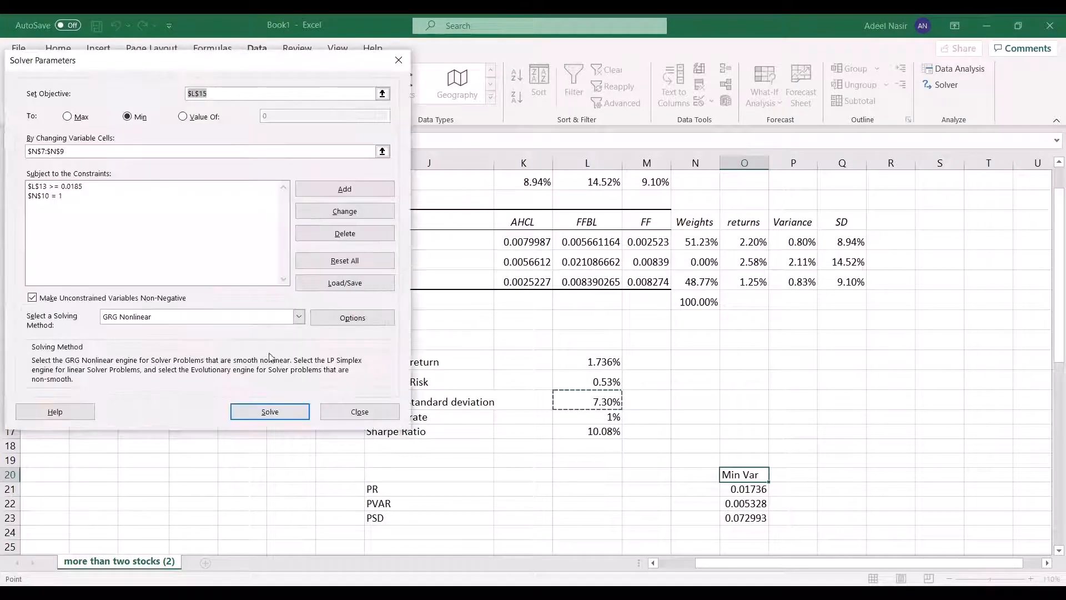
pyautogui.click(280, 420)
pyautogui.click(361, 334)
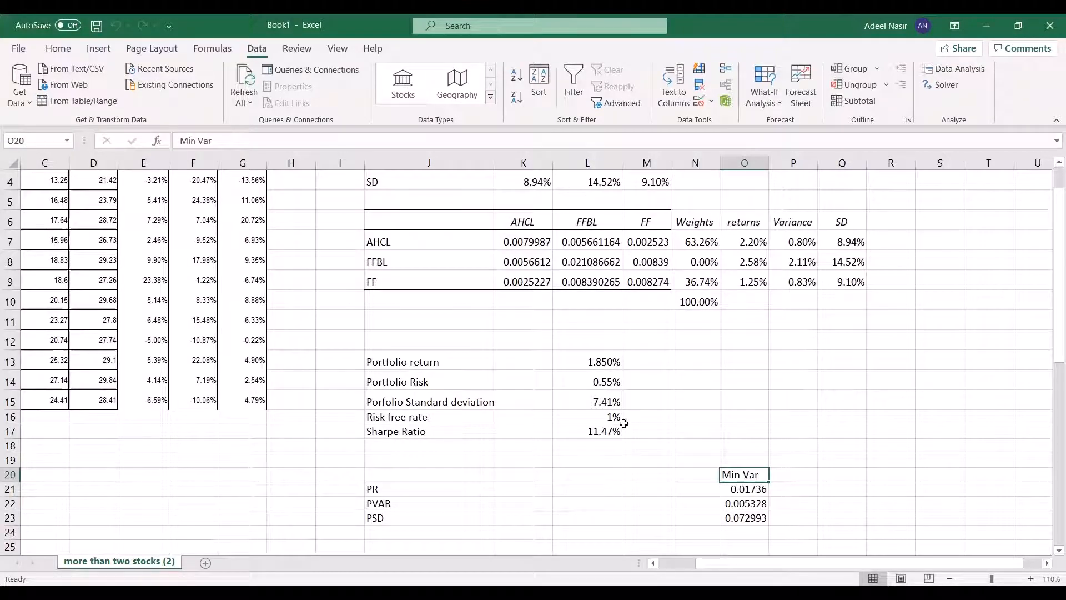
# - Copy the portfolio return, risk and standard deviation from L13:L15 and paste them as values into P21:P23
pyautogui.moveTo(590, 361); pyautogui.dragTo(592, 399)
pyautogui.hotkey('ctrl', 'c')
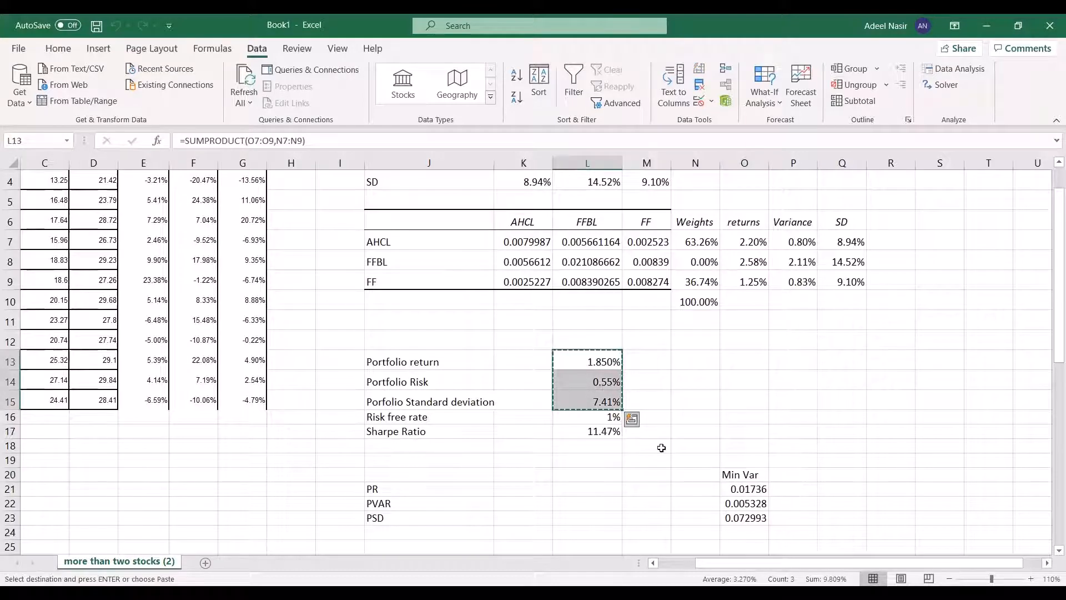
pyautogui.click(798, 492)
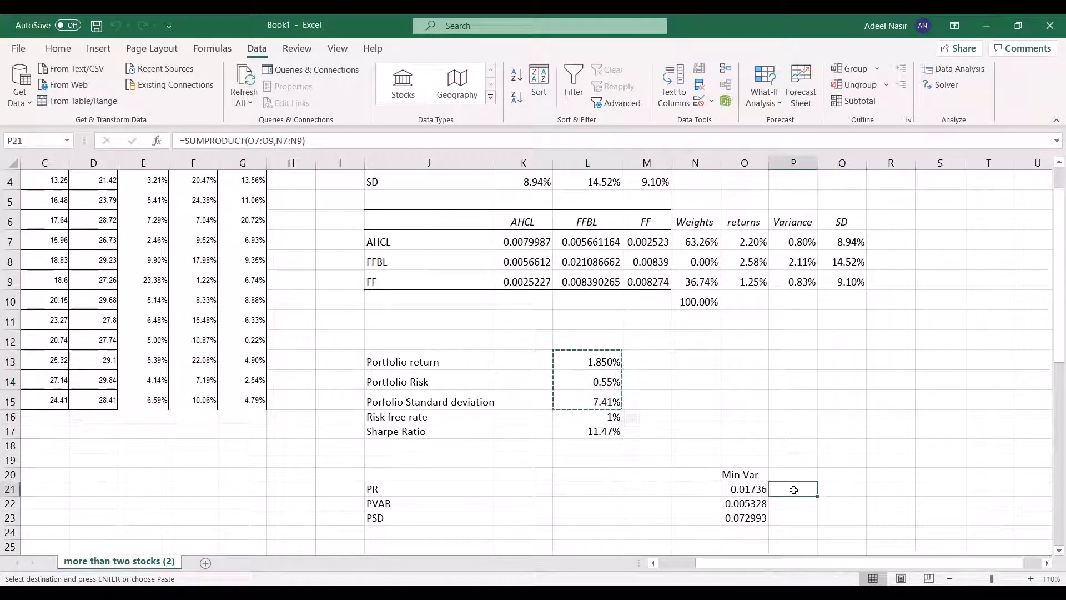
pyautogui.rightClick(798, 492)
pyautogui.click(845, 166)
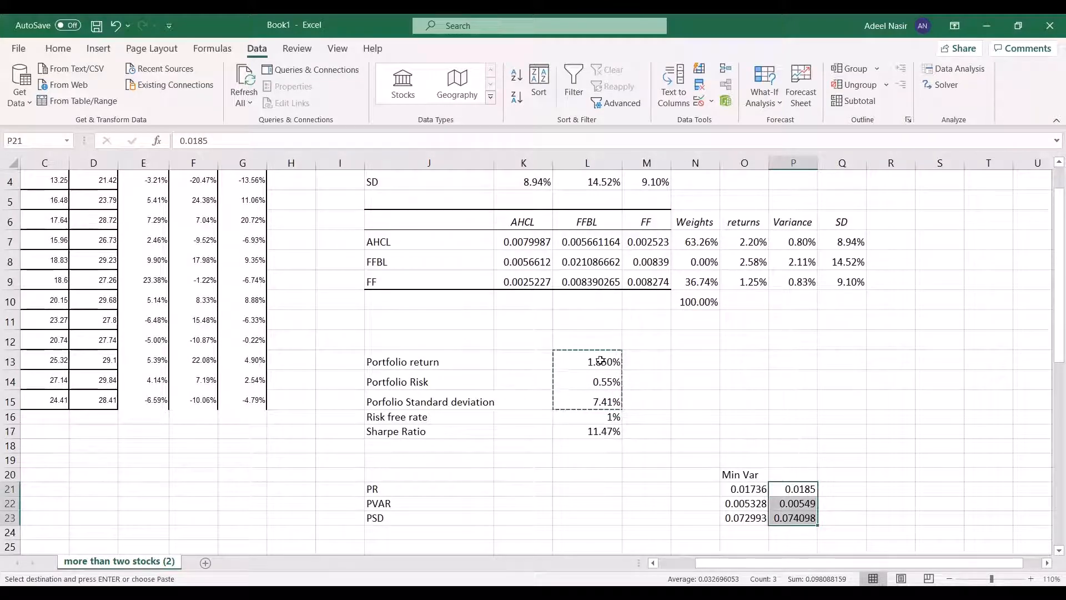
# - Change the Solver constraint on the portfolio return in L13 to >= 0.0195, solve, and keep the solution
pyautogui.click(943, 86)
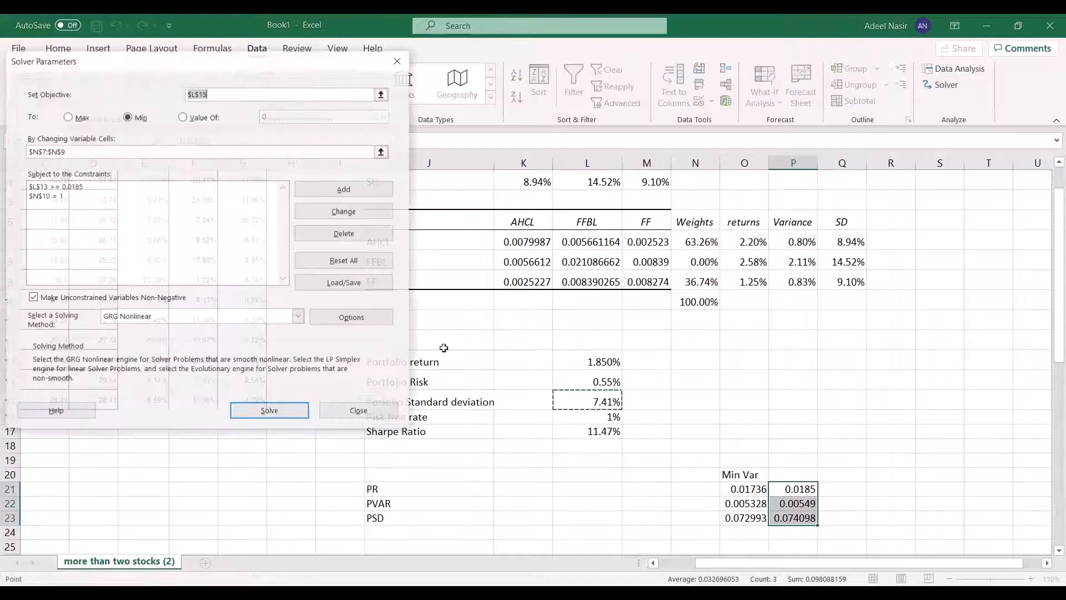
pyautogui.click(79, 187)
pyautogui.click(345, 212)
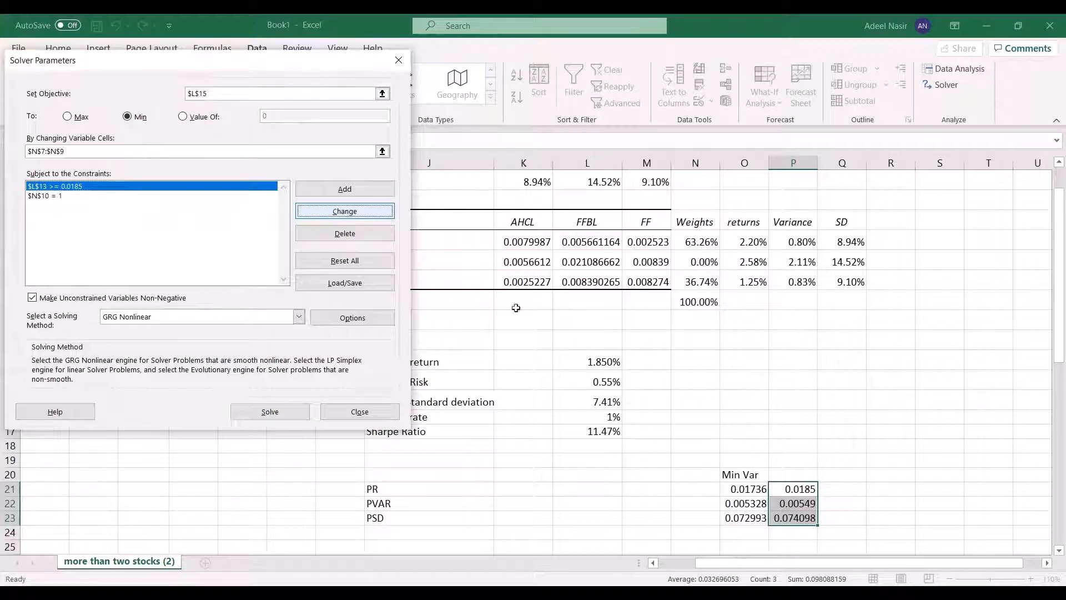
pyautogui.click(235, 245)
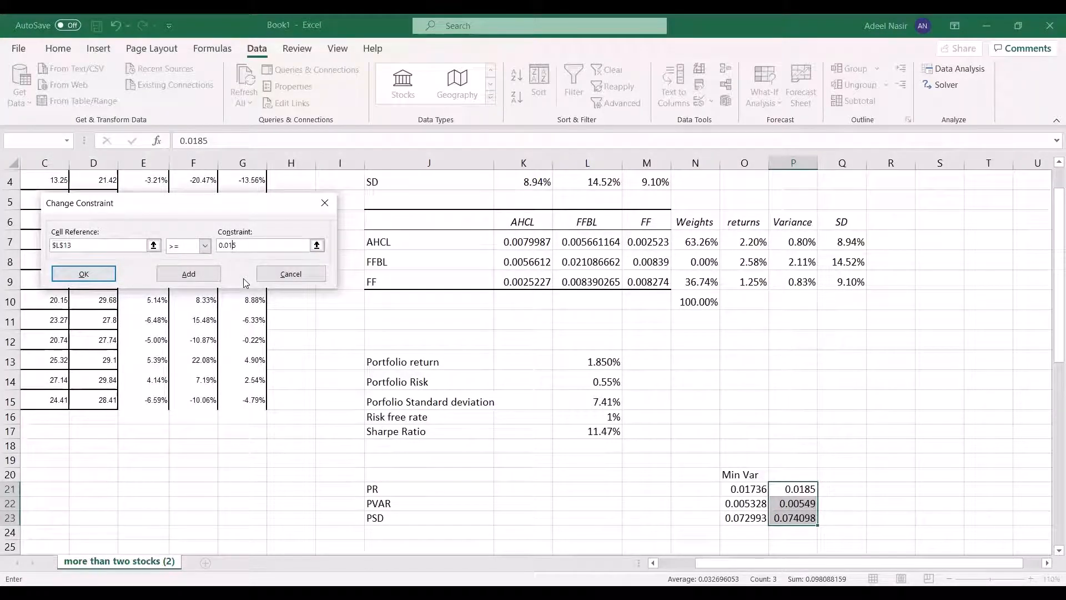
pyautogui.click(65, 275)
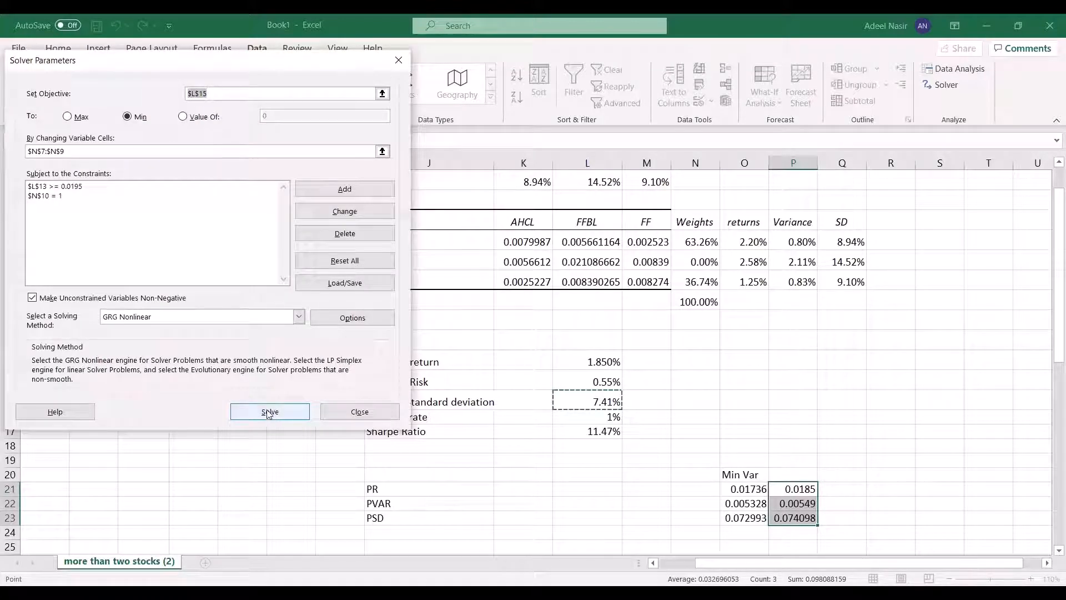
pyautogui.click(269, 411)
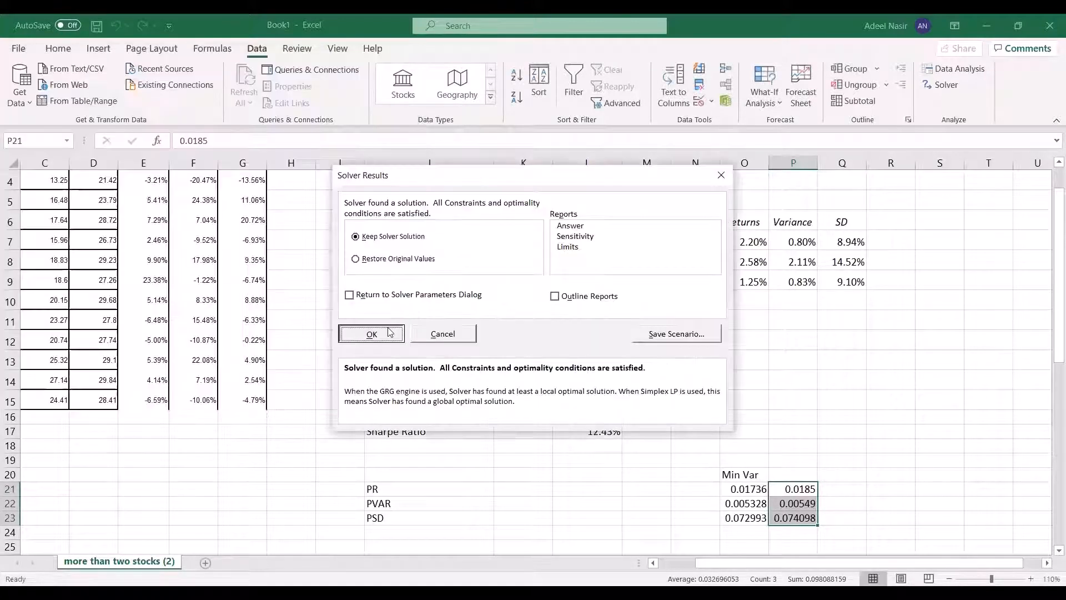
pyautogui.click(374, 333)
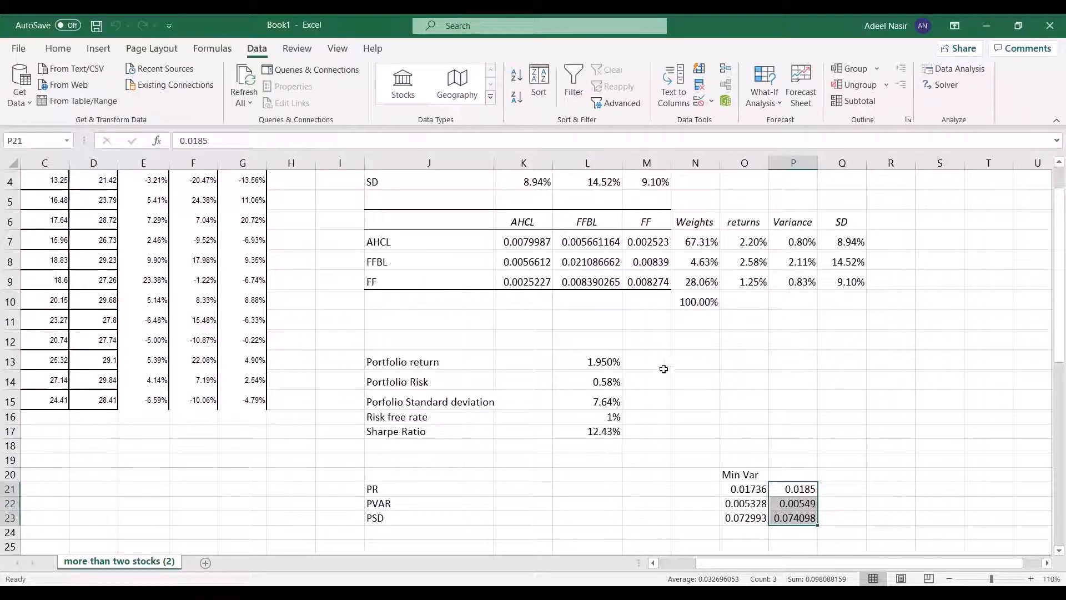
# - Copy the portfolio return, risk and standard deviation from L13:L15 and paste them as values into Q21:Q23
pyautogui.click(595, 362)
pyautogui.moveTo(594, 362); pyautogui.dragTo(599, 401)
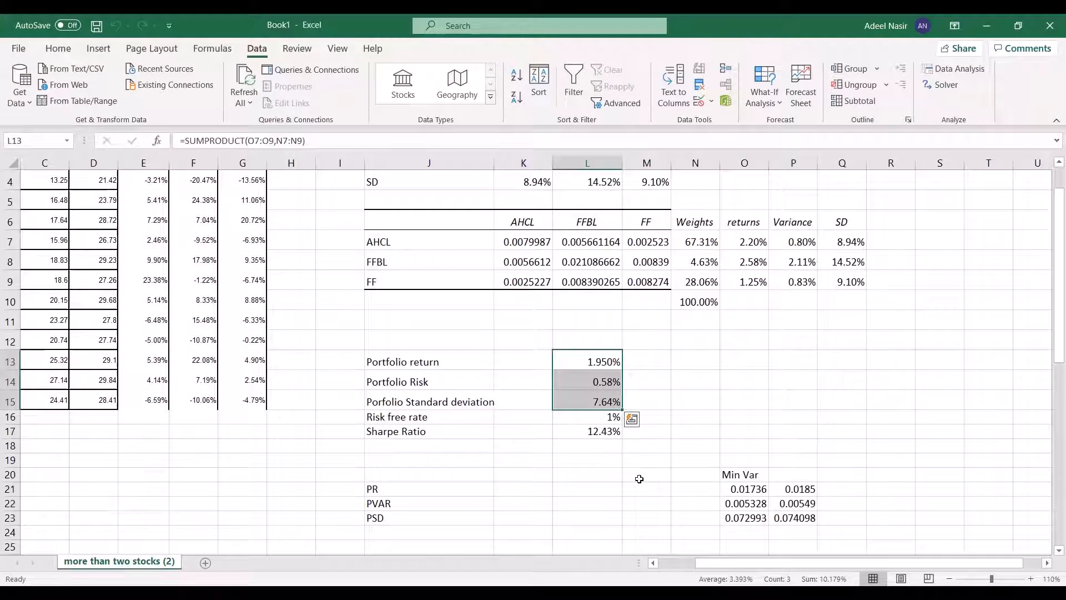
pyautogui.hotkey('ctrl', 'c')
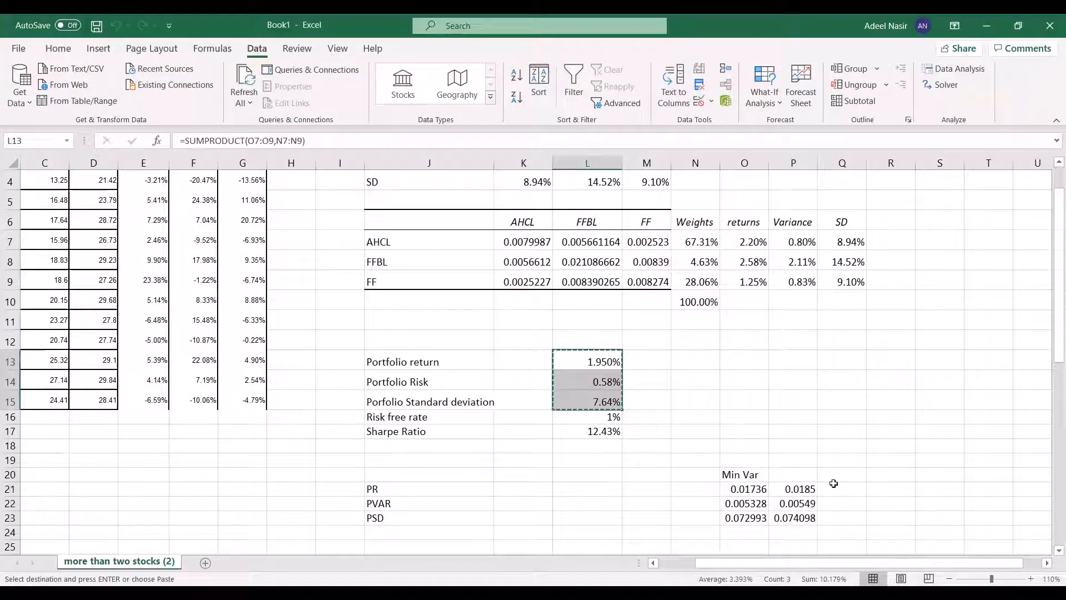
pyautogui.click(842, 489)
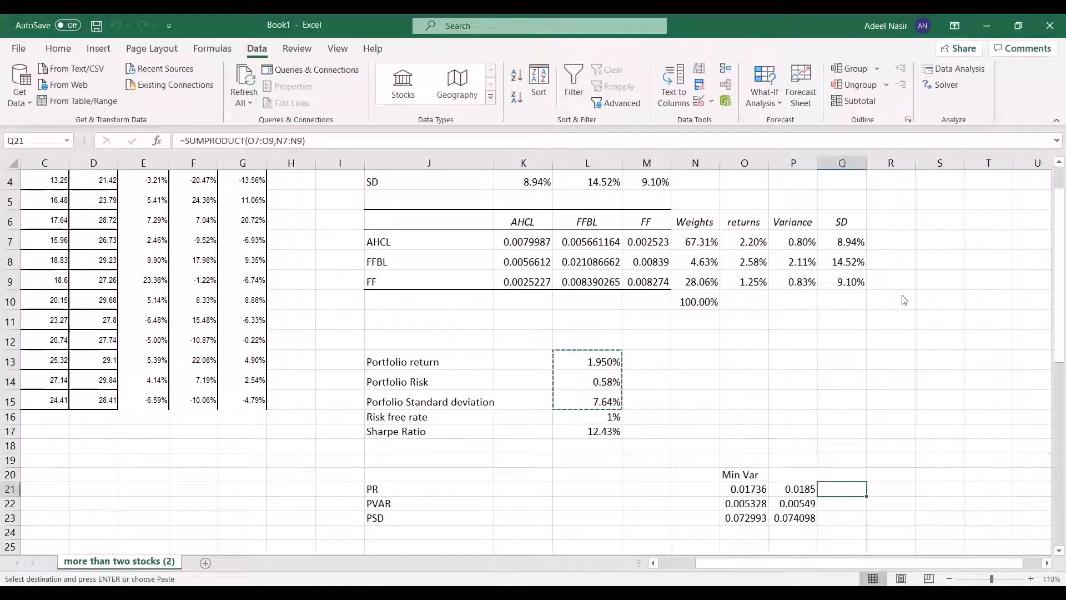
pyautogui.rightClick(842, 488)
pyautogui.press('v')
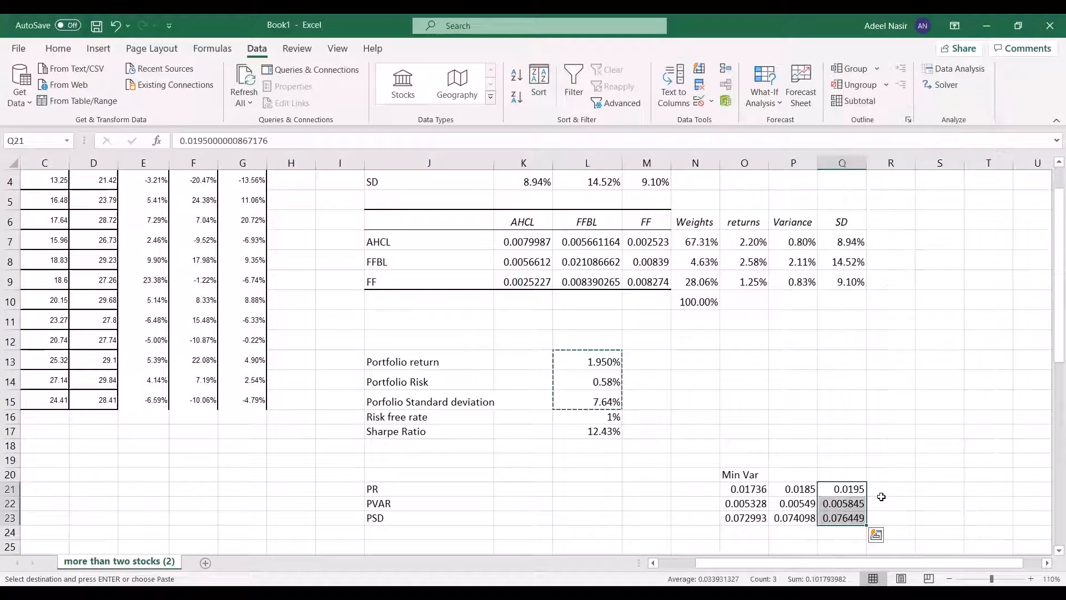
pyautogui.click(888, 475)
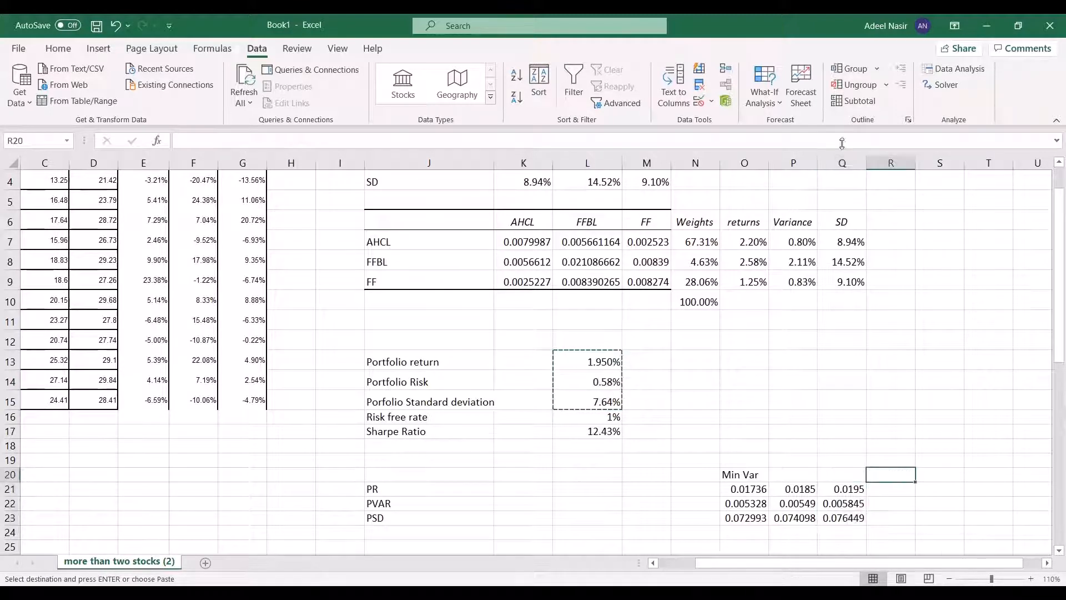
# - Raise the Solver constraint on the portfolio return in L13 to >= 0.0205, solve, and keep the solution
pyautogui.click(943, 84)
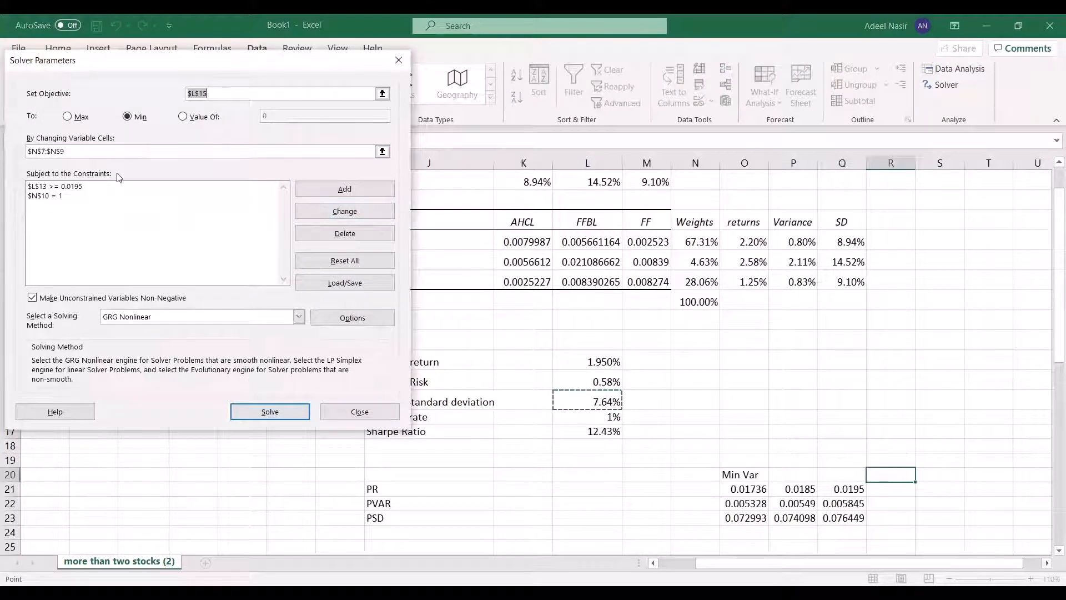
pyautogui.click(84, 187)
pyautogui.click(327, 217)
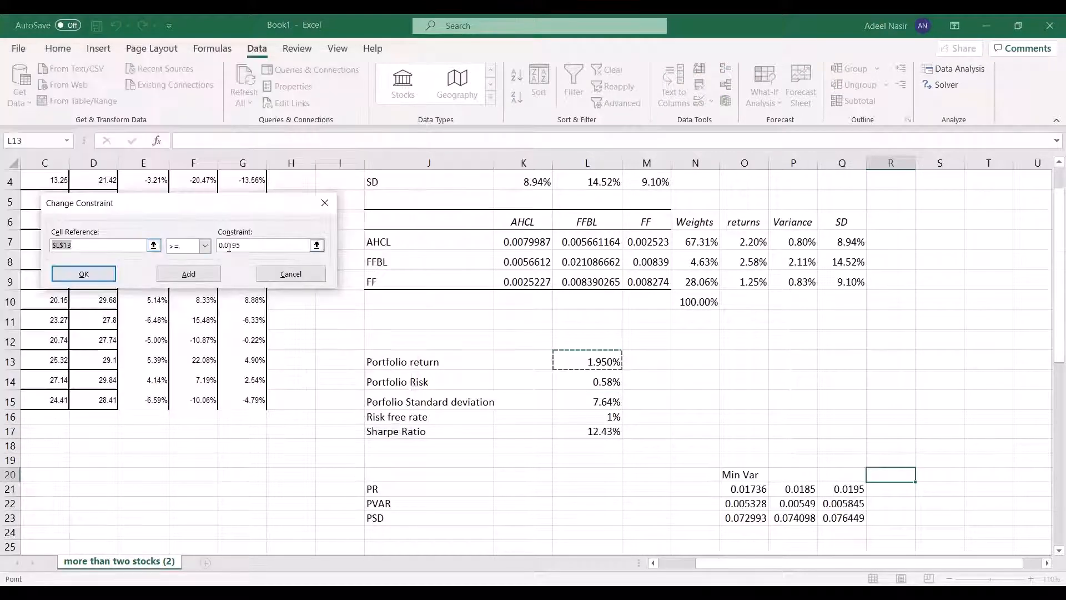
pyautogui.click(237, 245)
pyautogui.press('BackSpace')
pyautogui.press('BackSpace')
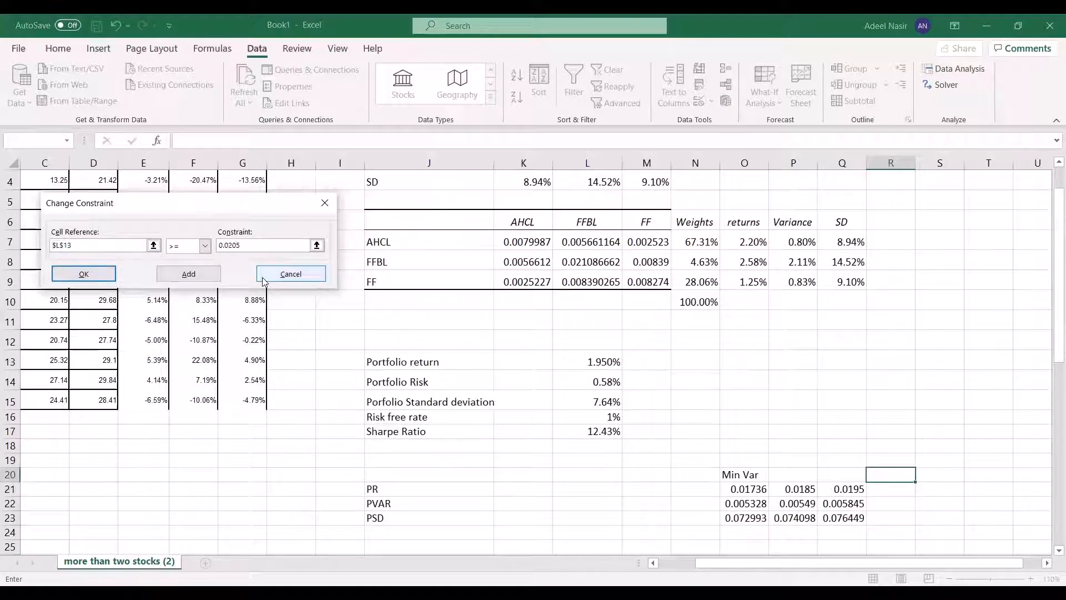
pyautogui.click(83, 273)
pyautogui.click(270, 411)
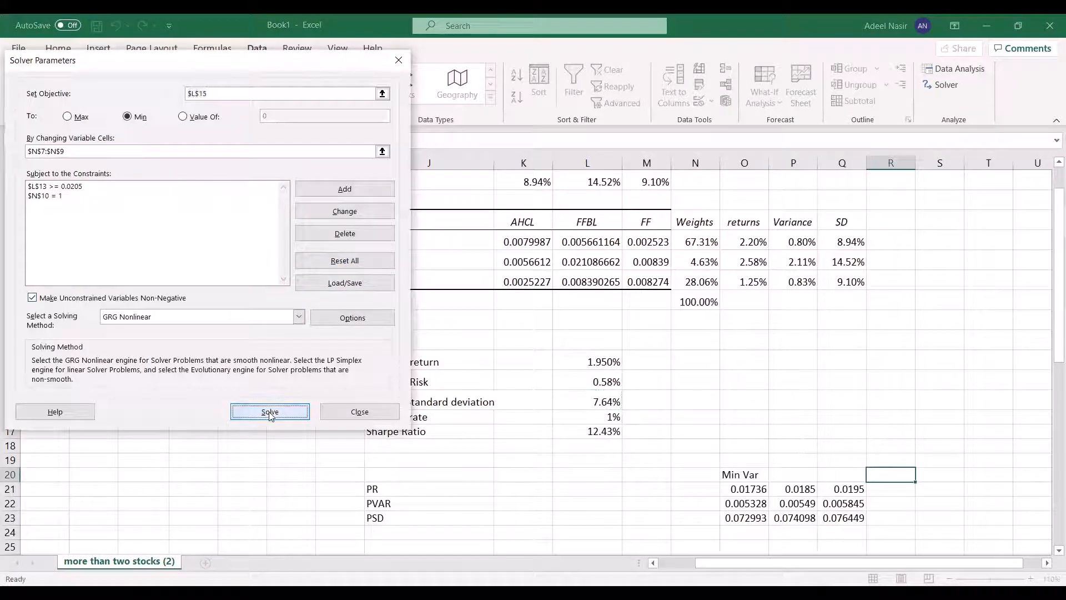
pyautogui.click(372, 334)
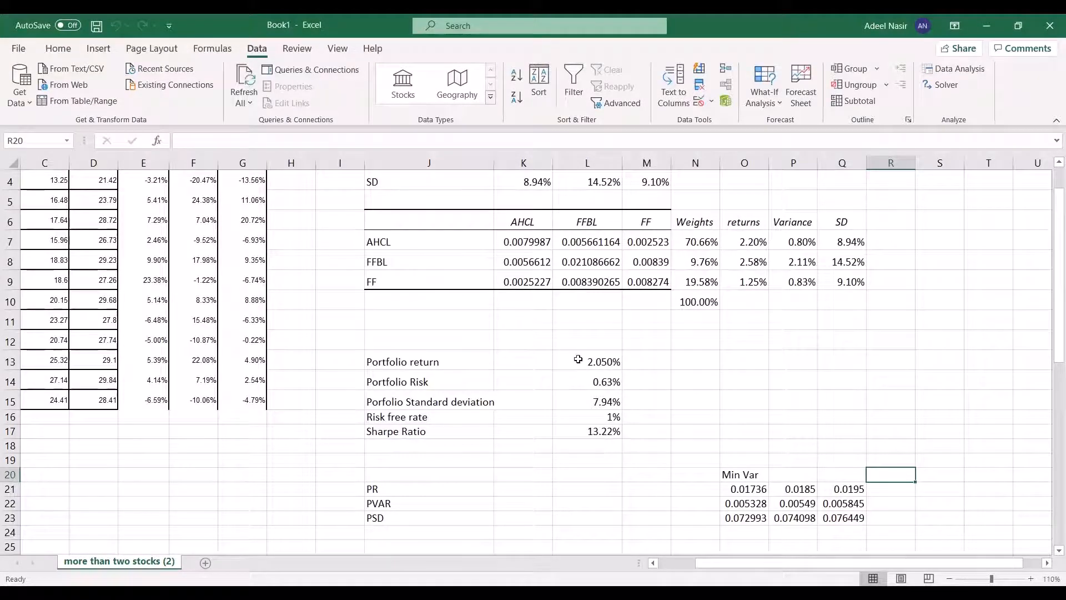
# - Copy the portfolio return, risk and standard deviation from L13:L15 and paste them as values into R21:R23
pyautogui.moveTo(578, 360); pyautogui.dragTo(611, 401)
pyautogui.hotkey('ctrl', 'c')
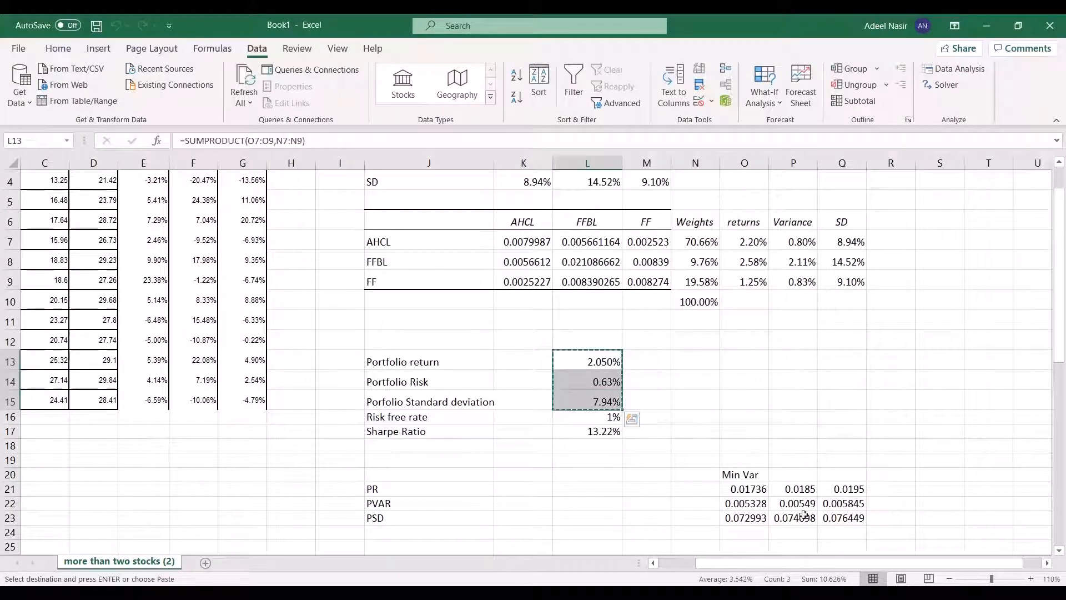
pyautogui.click(880, 488)
pyautogui.rightClick(892, 488)
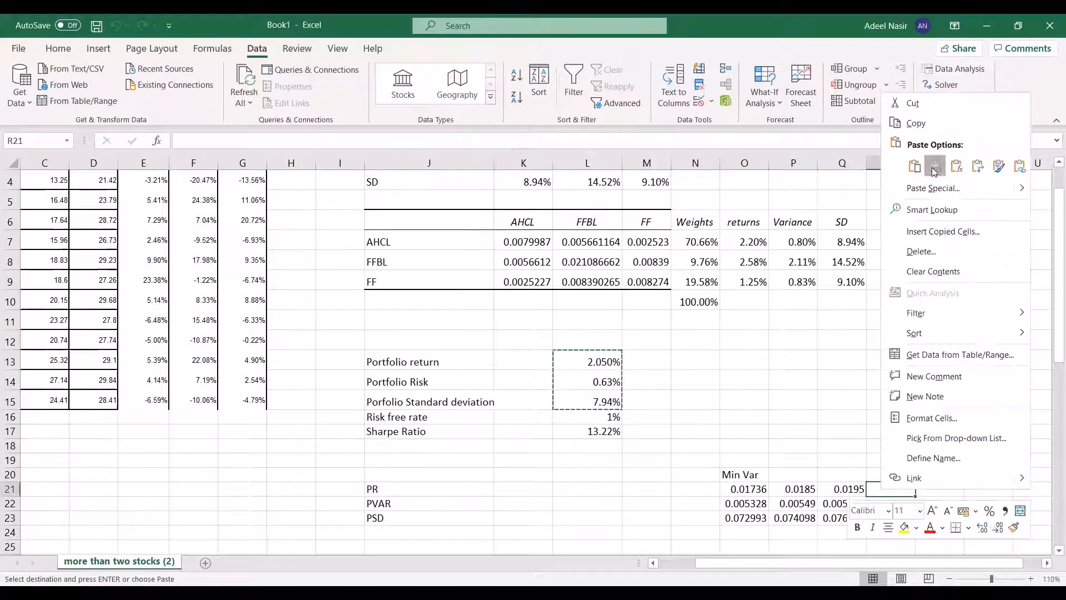
pyautogui.click(935, 167)
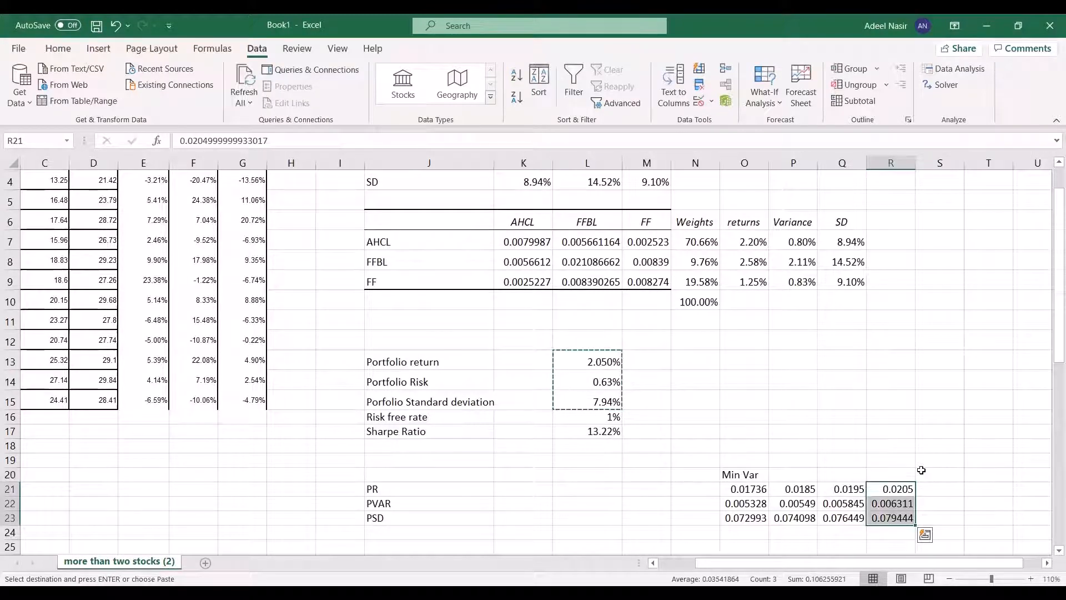
# - Open the Solver parameters again for another run on the portfolio standard deviation in L15
pyautogui.click(950, 89)
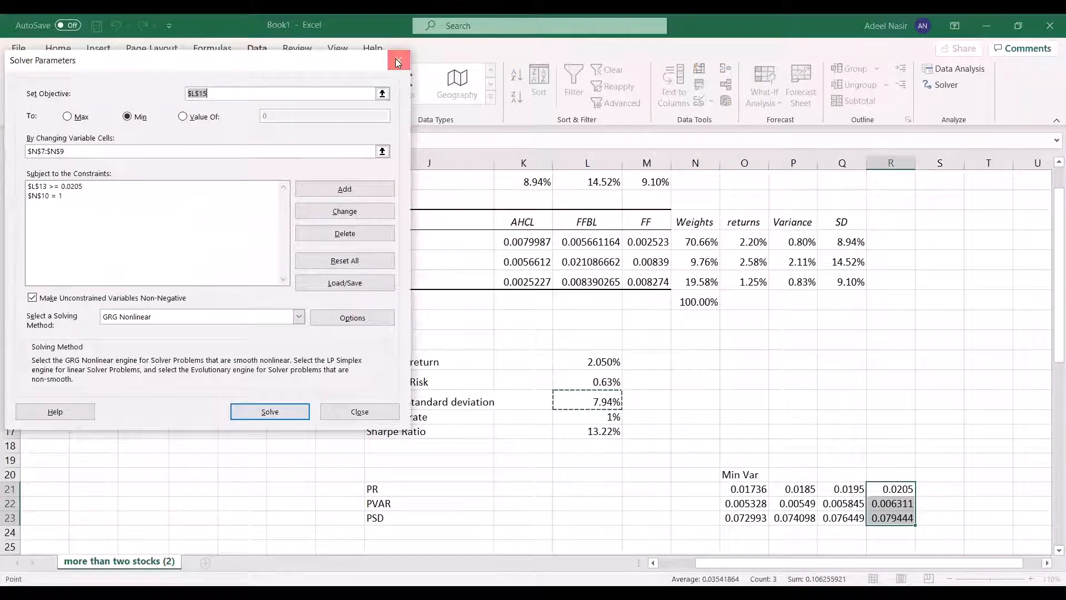
pyautogui.click(398, 63)
pyautogui.click(944, 85)
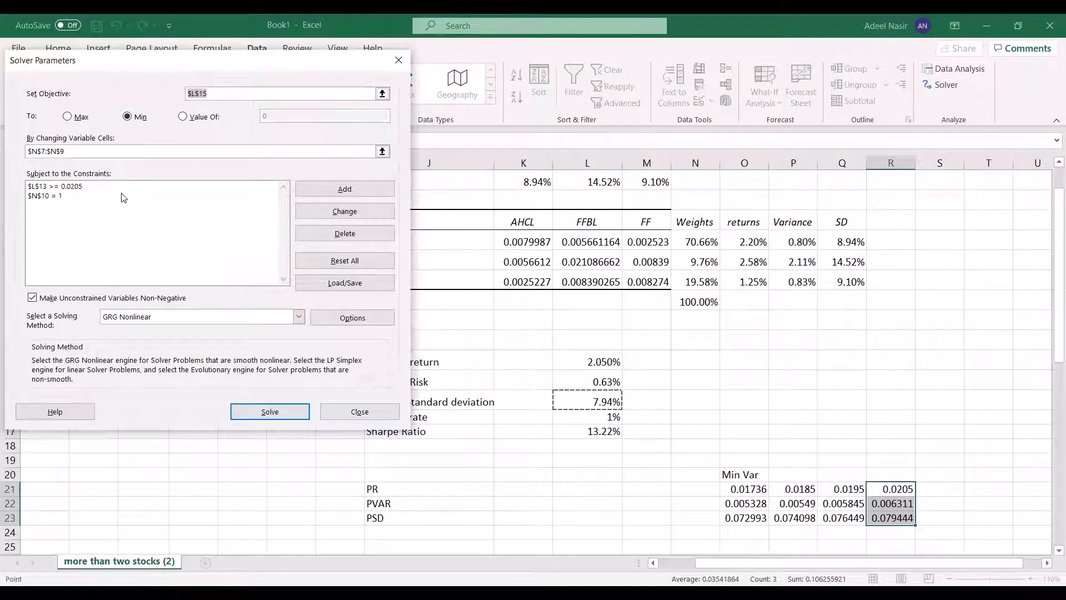
# - Change the Solver constraint on L13 to equal 0.0165, solve for the minimum standard deviation and keep the solution
pyautogui.click(78, 187)
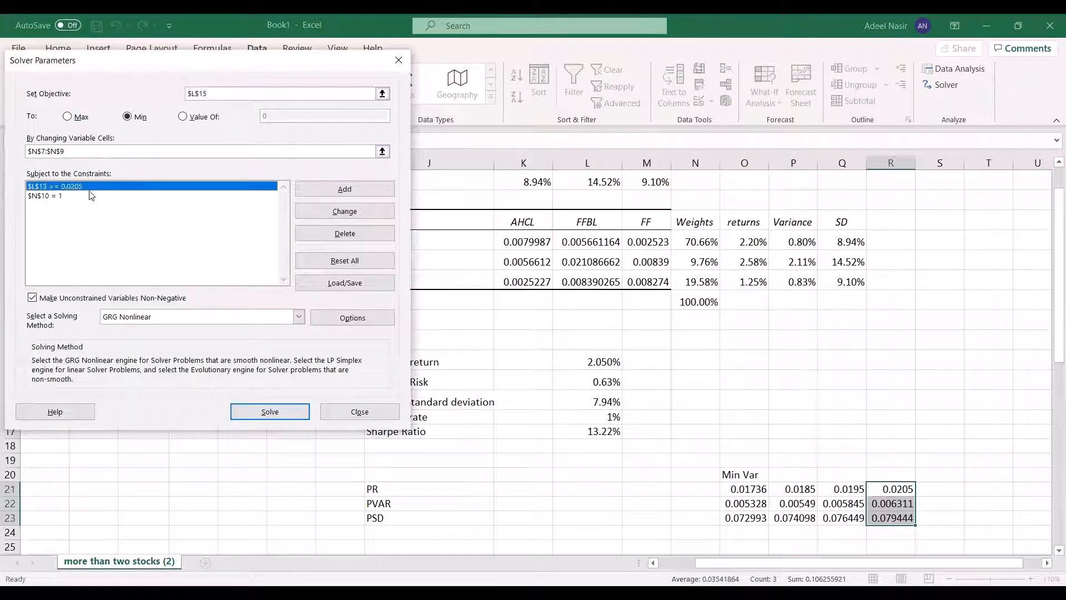
pyautogui.click(344, 211)
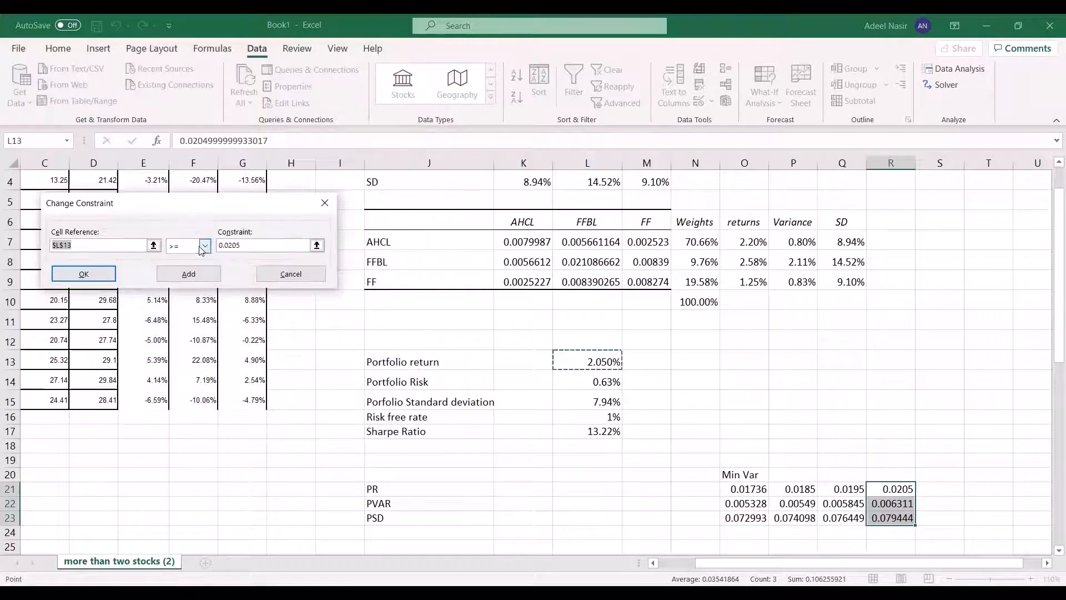
pyautogui.click(205, 245)
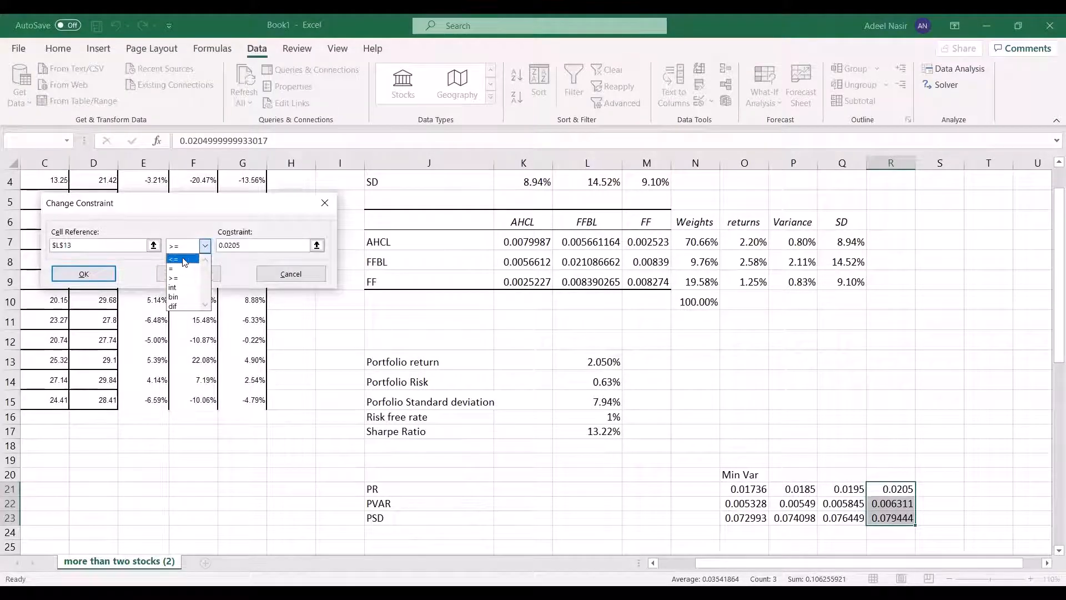
pyautogui.click(172, 269)
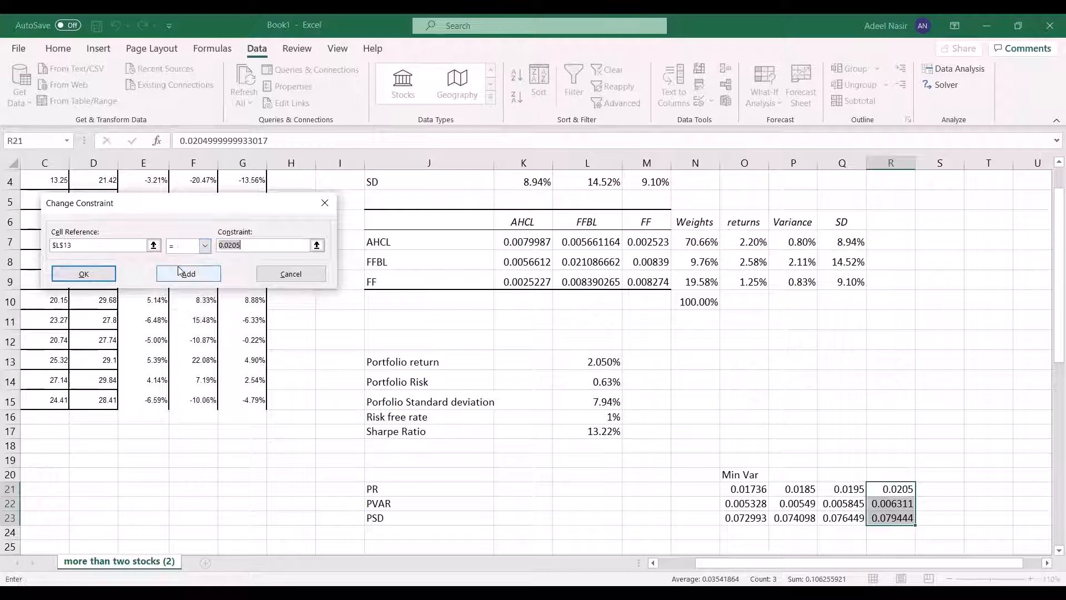
pyautogui.click(250, 246)
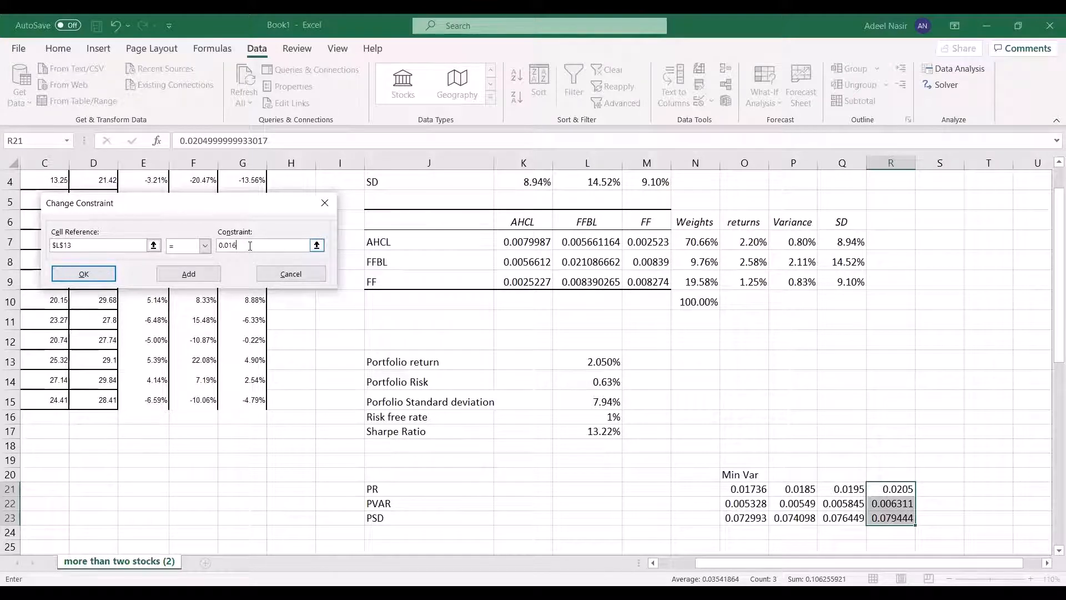
pyautogui.click(101, 276)
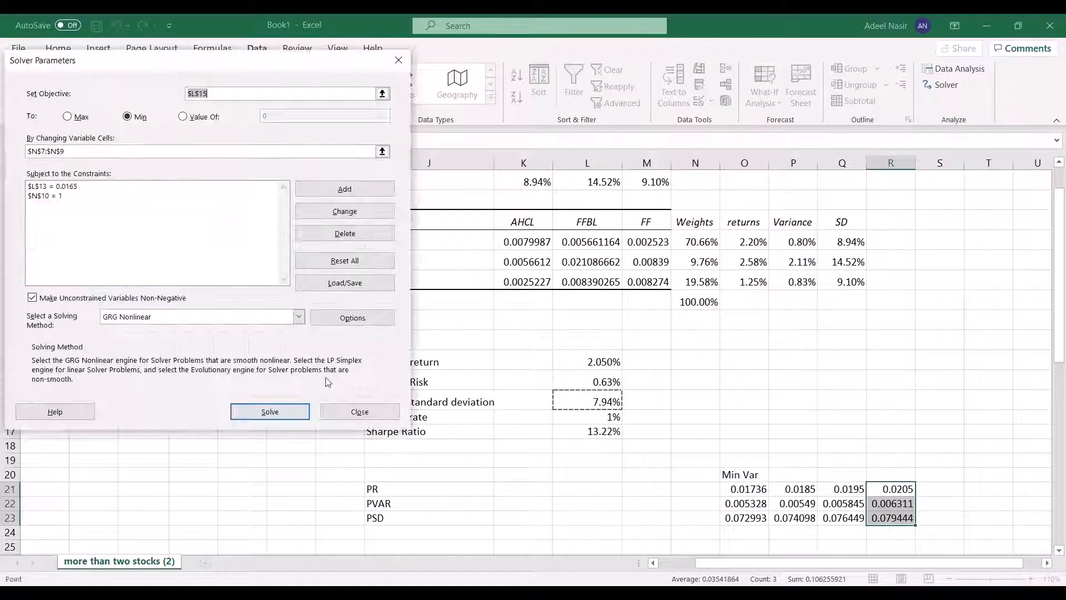
pyautogui.click(257, 416)
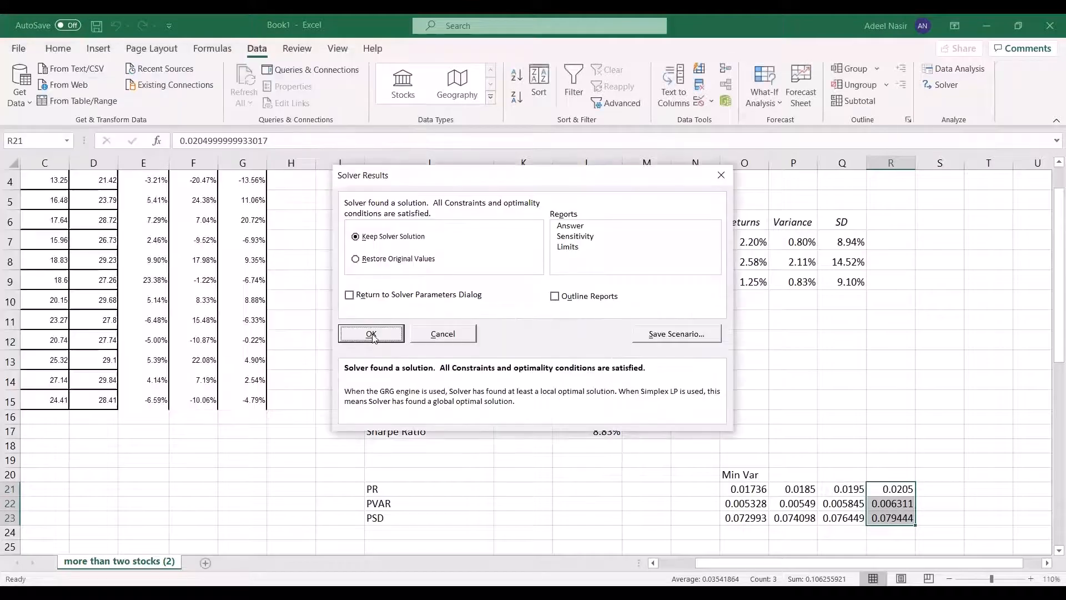
pyautogui.click(363, 333)
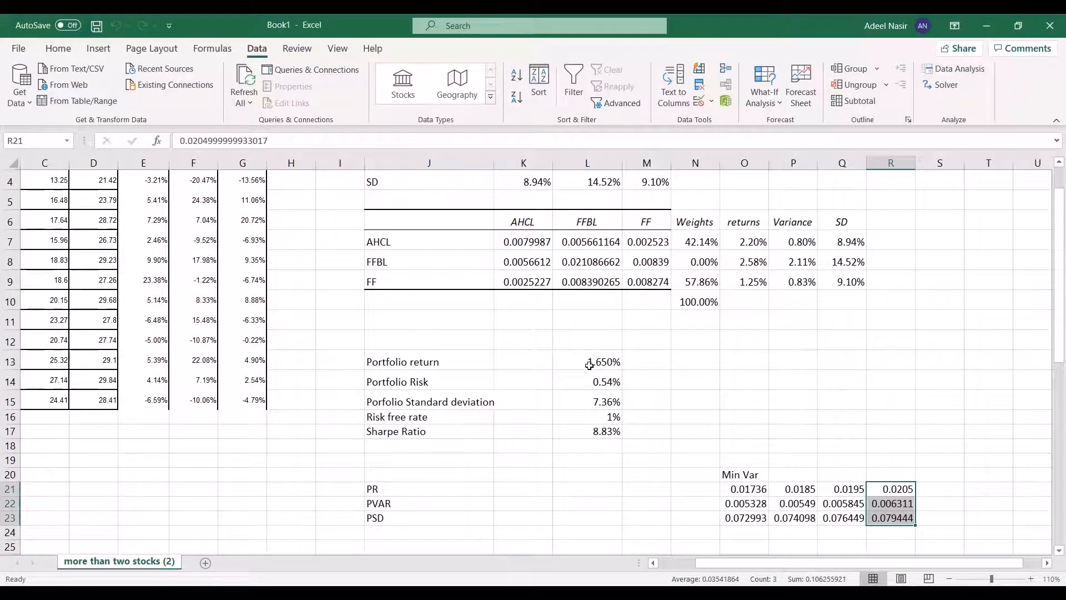
# - Copy the portfolio return, risk and standard deviation from L13:L15 and paste them as values starting at N21
pyautogui.moveTo(597, 368); pyautogui.dragTo(597, 402)
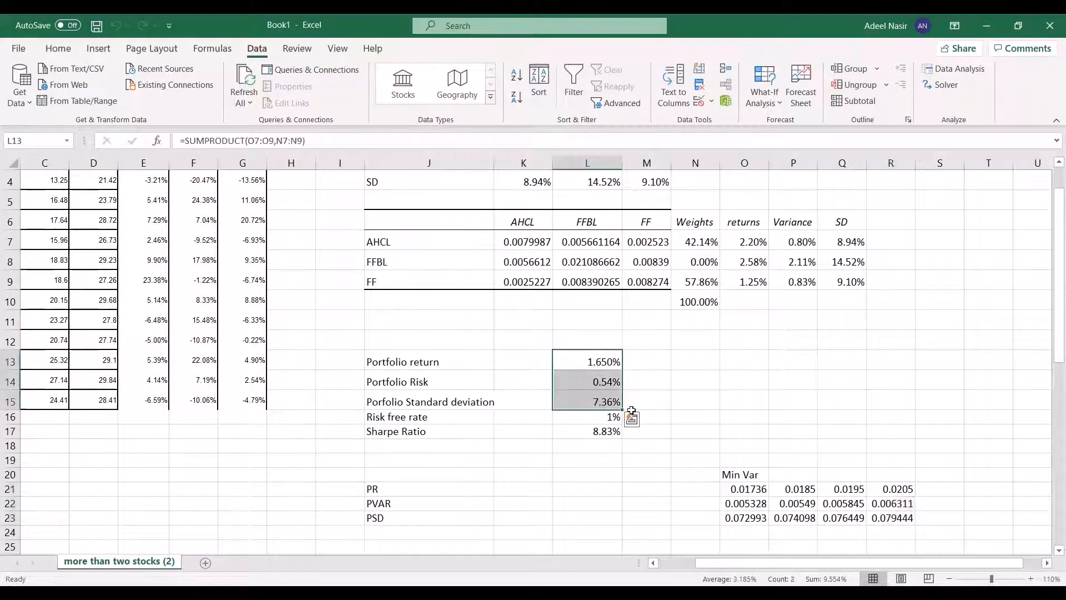
pyautogui.hotkey('ctrl', 'c')
pyautogui.click(934, 489)
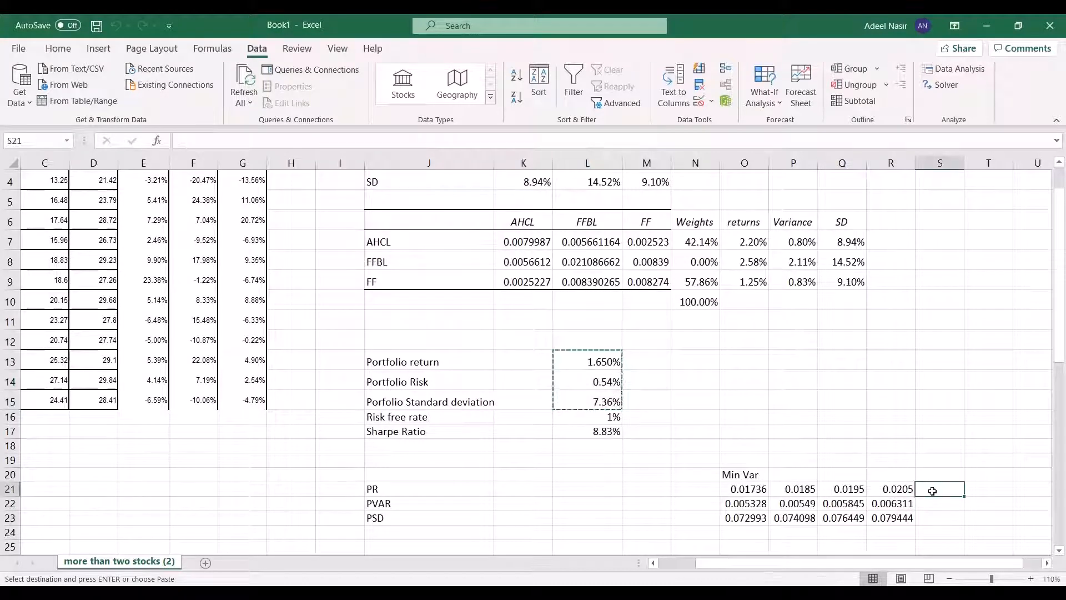
pyautogui.click(684, 489)
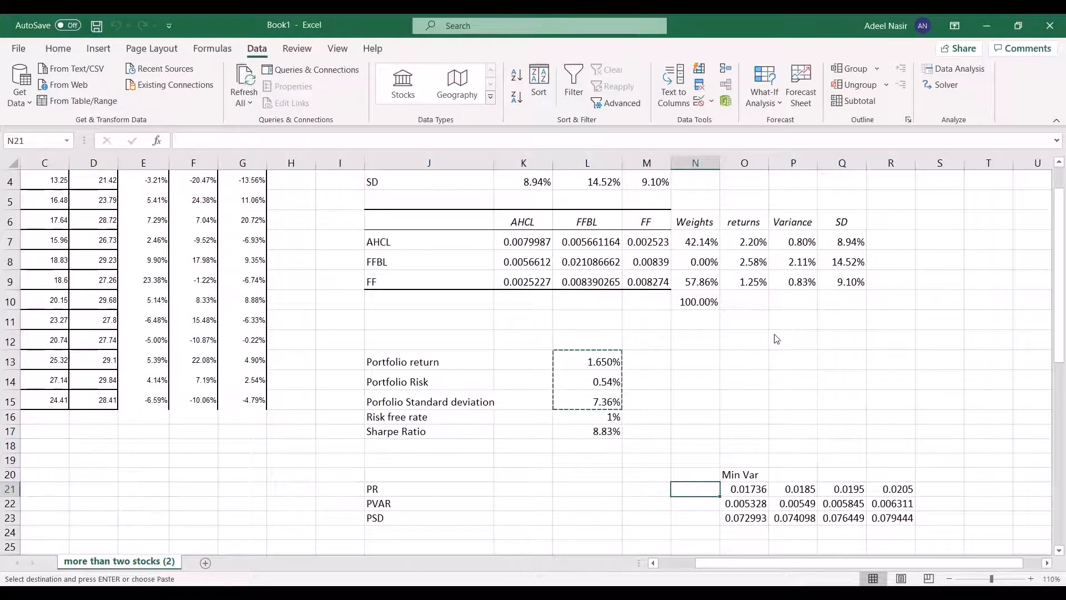
pyautogui.rightClick(691, 491)
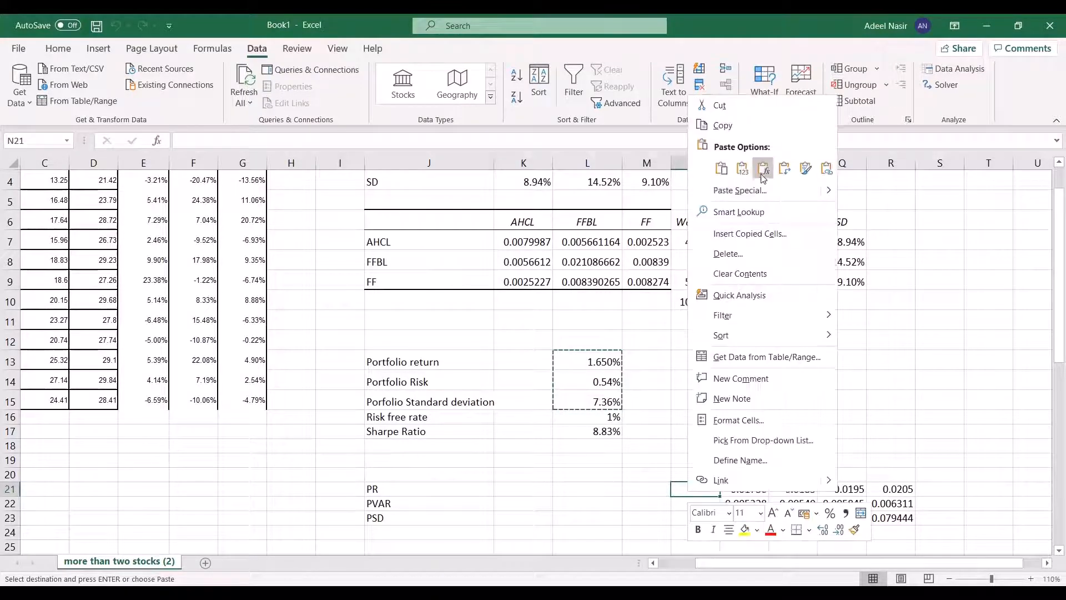
pyautogui.click(640, 485)
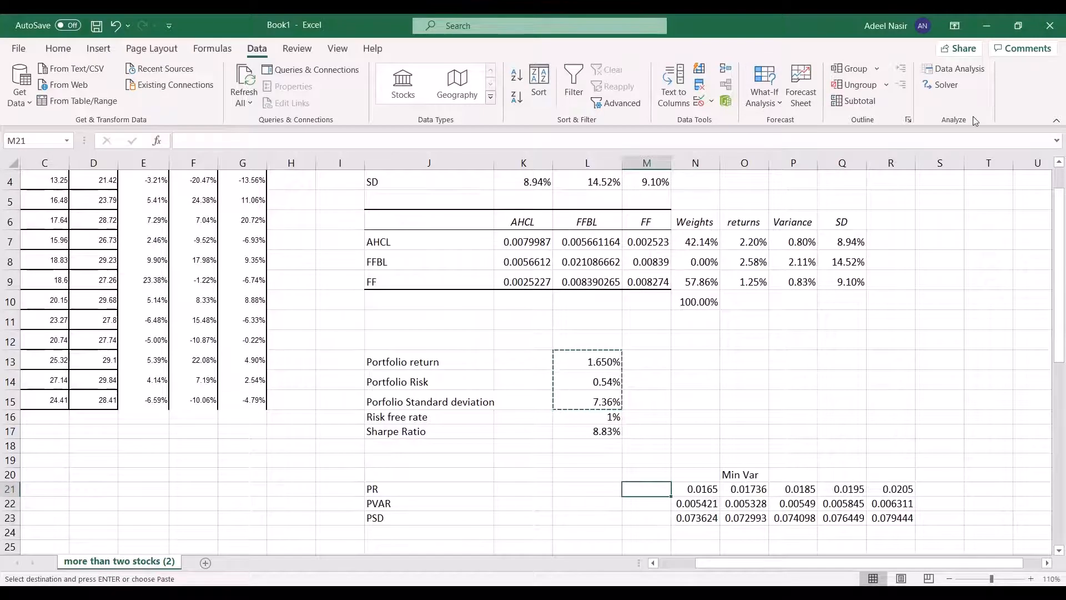
# - Reopen Solver, set the L13 return constraint to 0.0155, solve and keep the solution
pyautogui.click(942, 85)
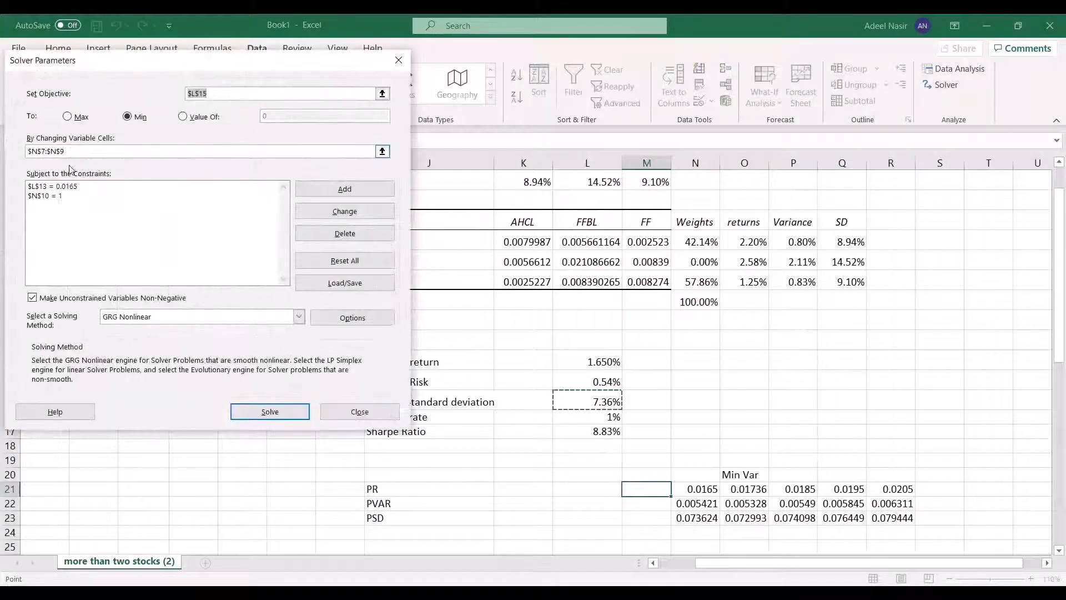
pyautogui.click(77, 186)
pyautogui.click(334, 213)
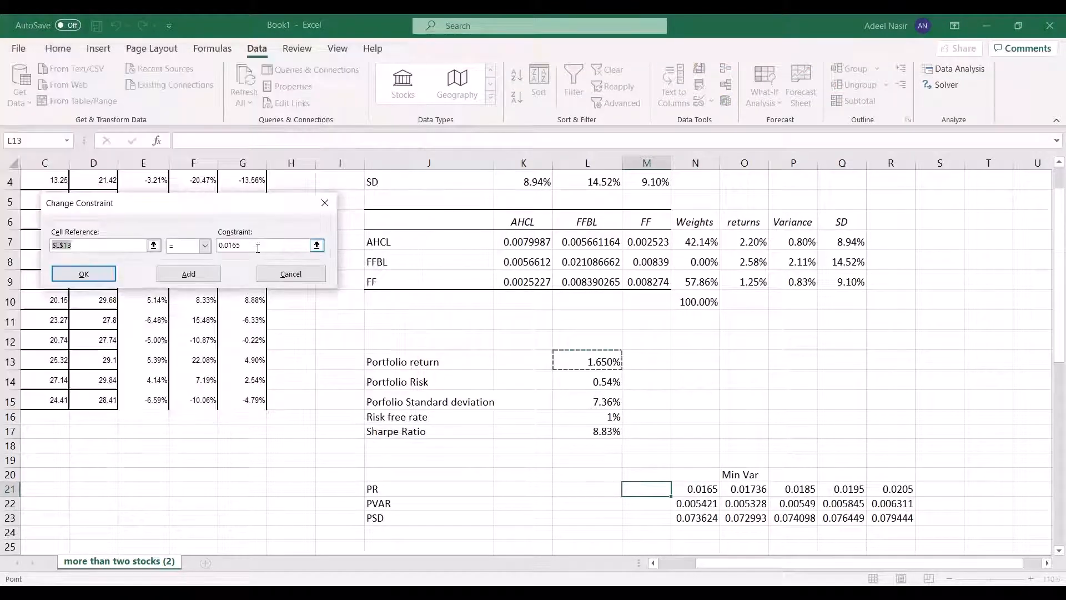
pyautogui.click(233, 245)
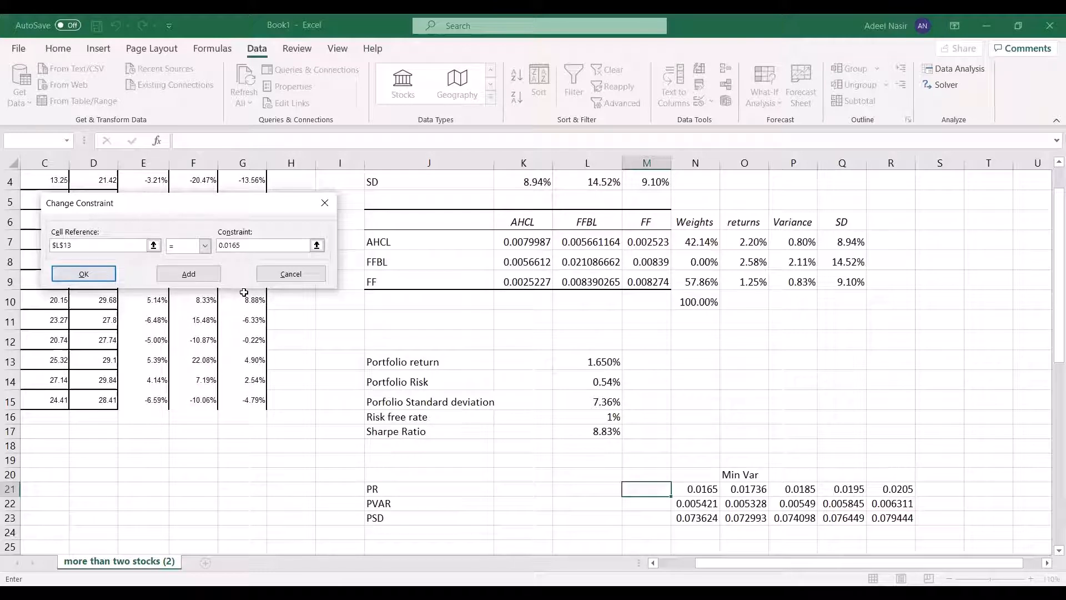
pyautogui.press('Return')
pyautogui.click(84, 274)
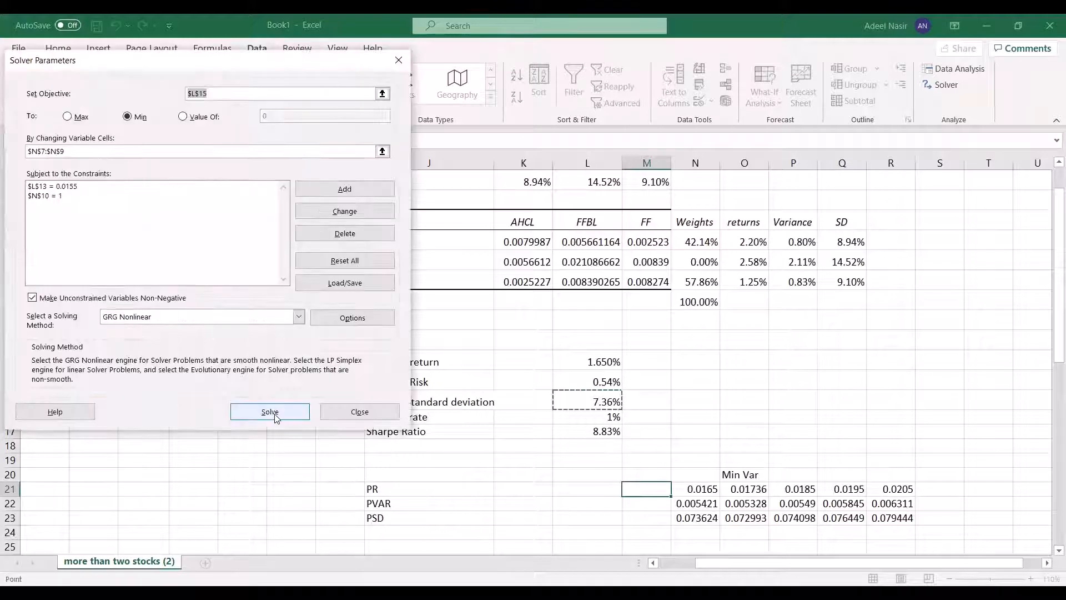
pyautogui.click(271, 412)
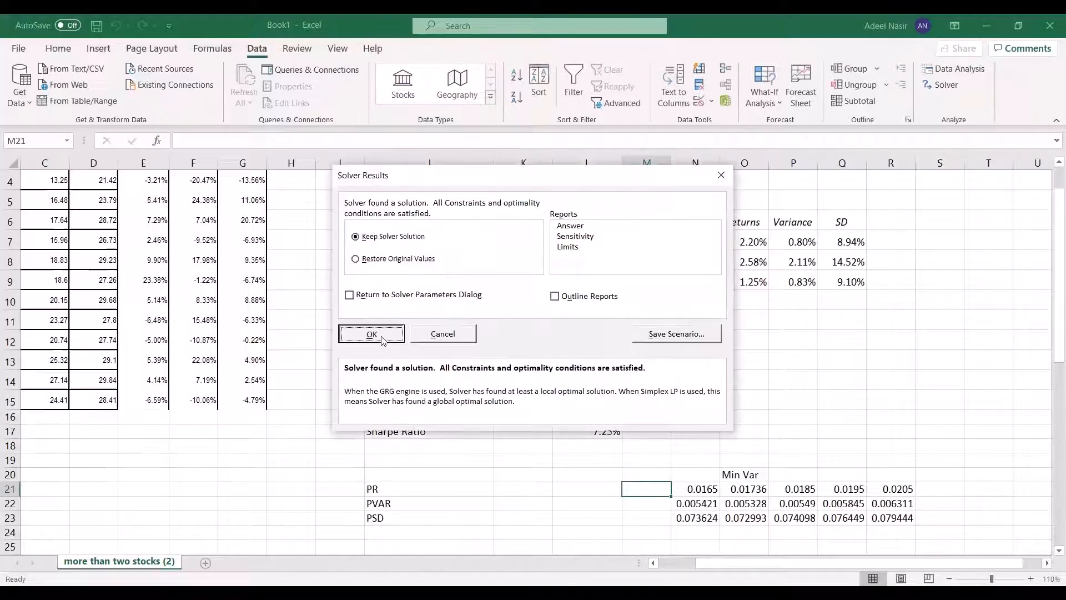
pyautogui.press('Return')
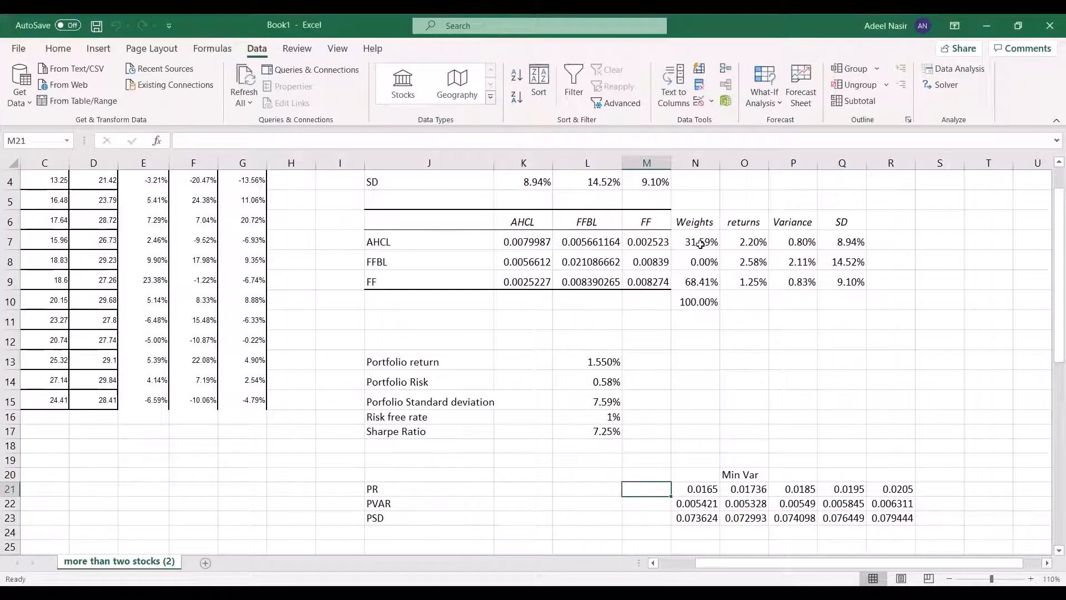
# - Copy the portfolio results in L13:L15 and paste them as values starting at M21
pyautogui.moveTo(597, 362); pyautogui.dragTo(599, 404)
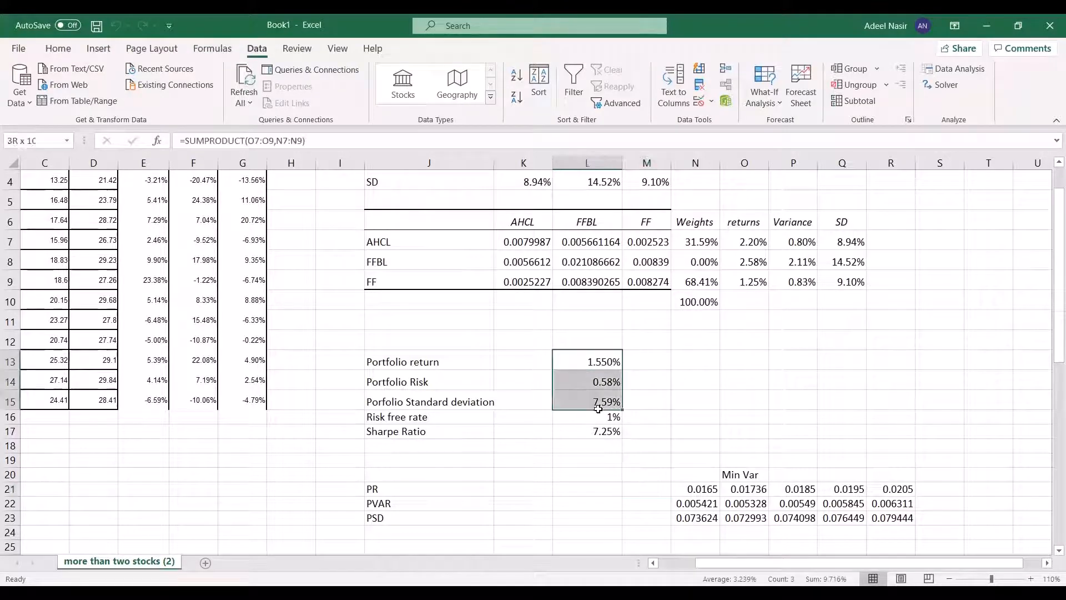
pyautogui.hotkey('ctrl', 'c')
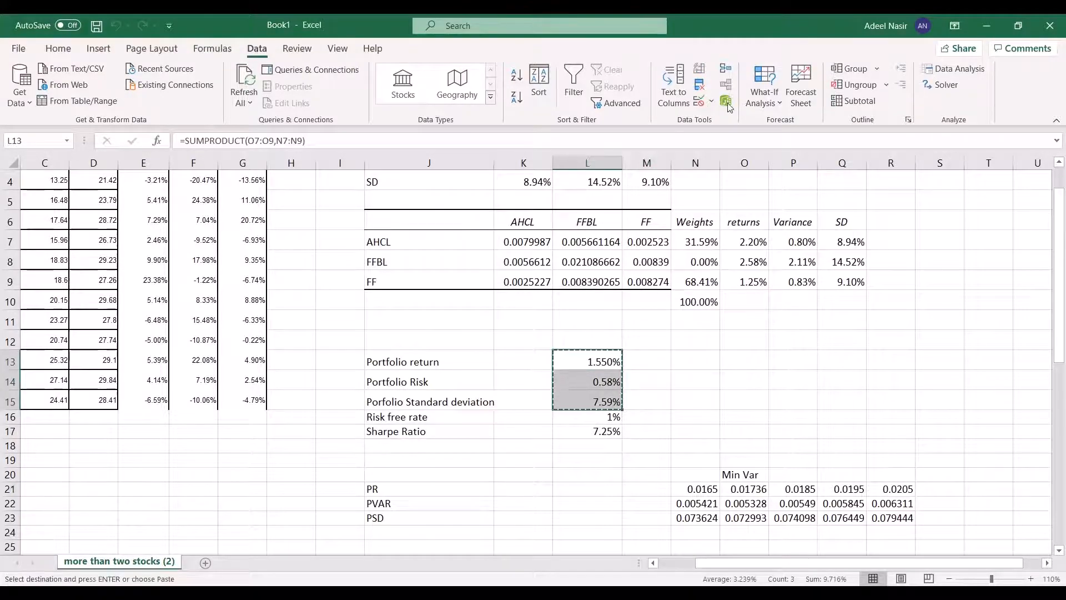
pyautogui.click(649, 490)
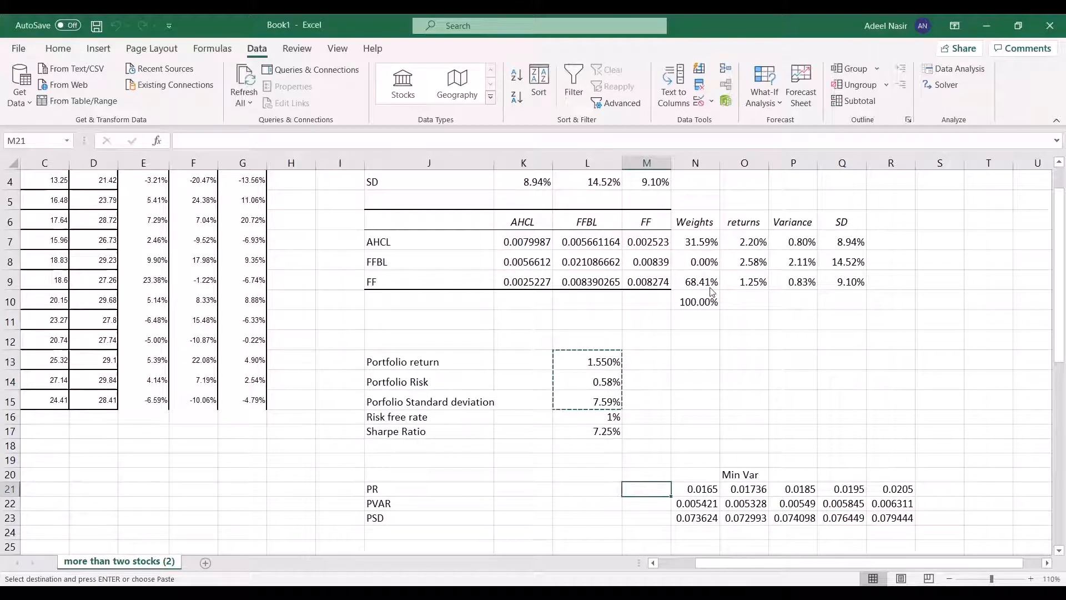
pyautogui.rightClick(649, 491)
pyautogui.click(705, 168)
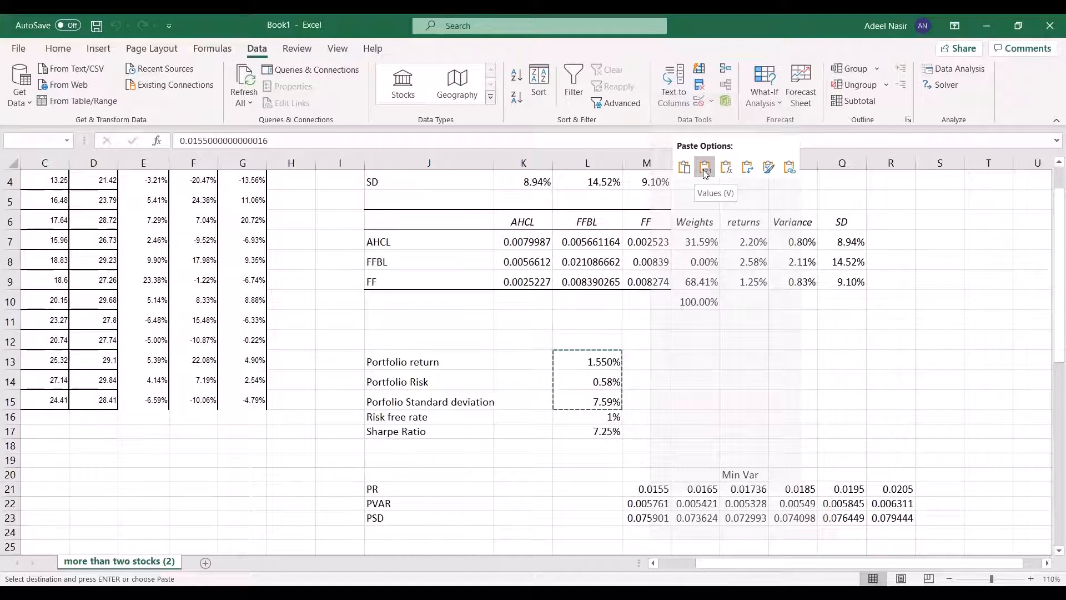
pyautogui.click(606, 490)
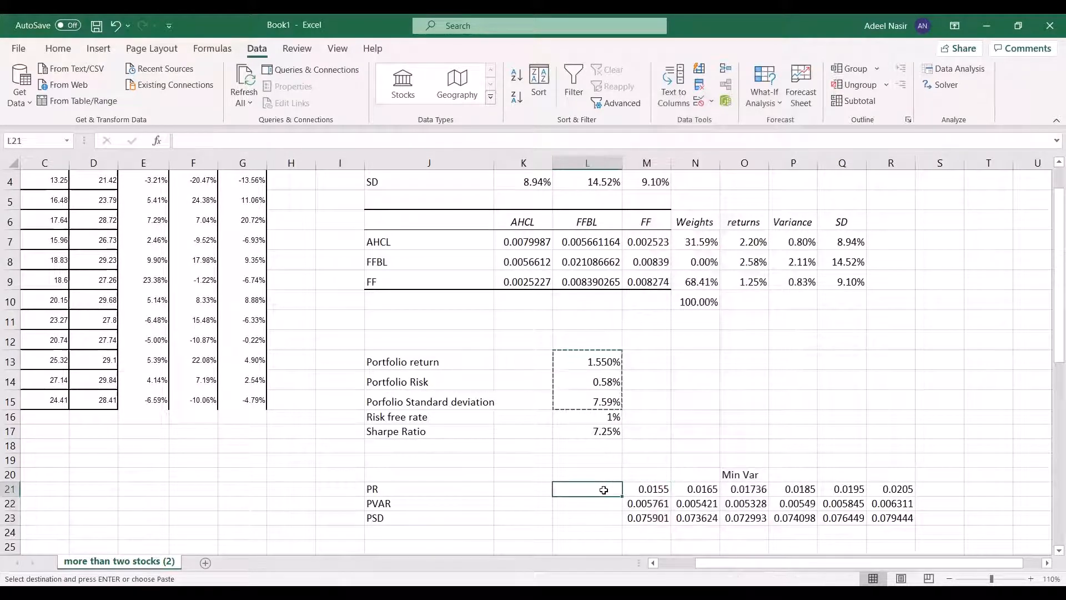
# - Reopen Solver, set the L13 return constraint to 0.0145, solve and keep the solution
pyautogui.click(947, 88)
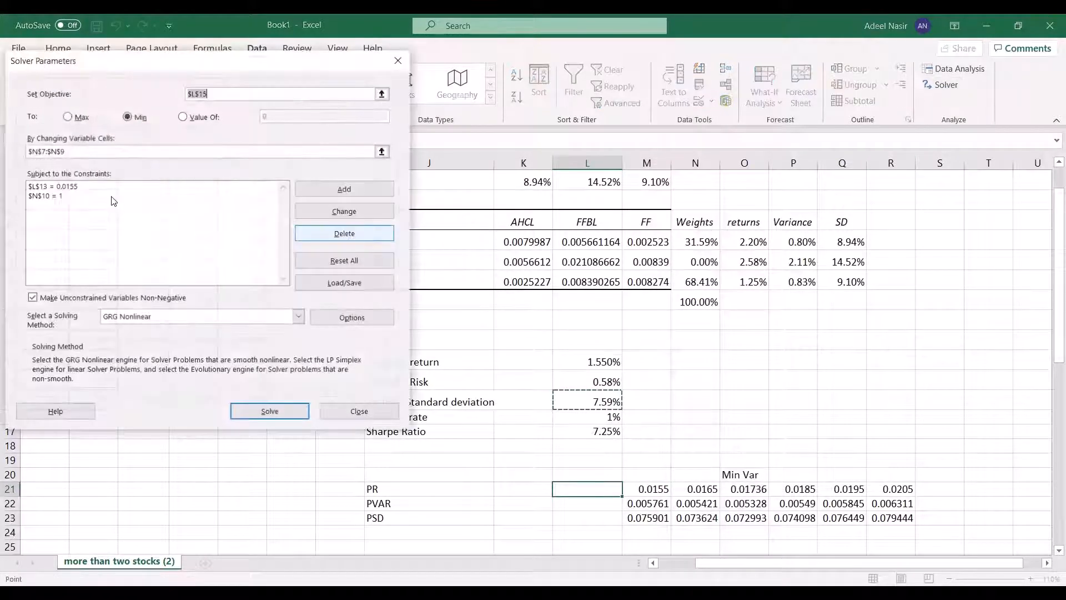
pyautogui.click(62, 187)
pyautogui.click(333, 211)
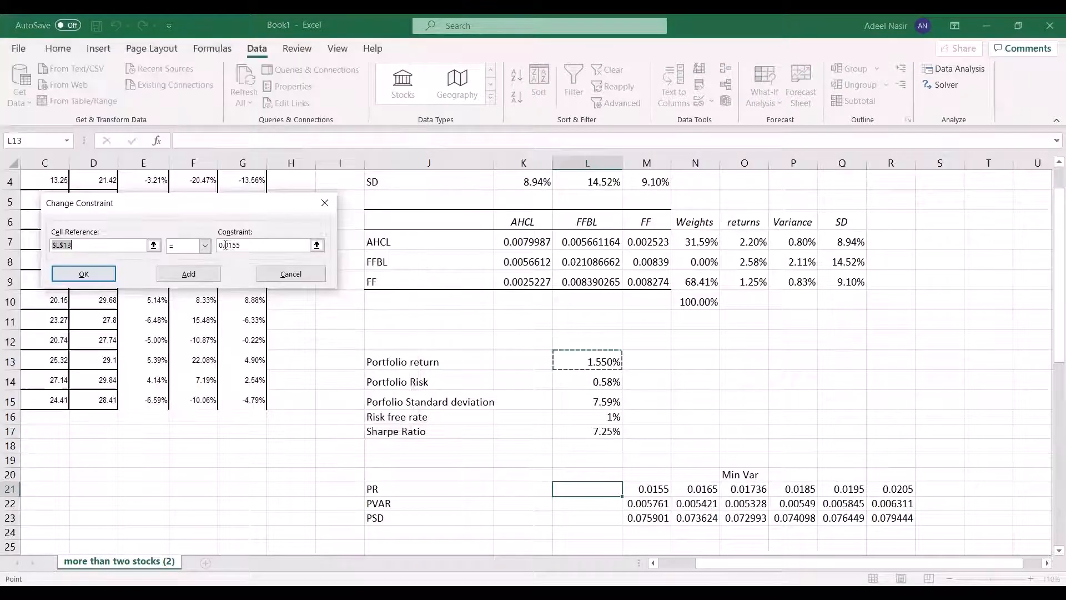
pyautogui.click(233, 246)
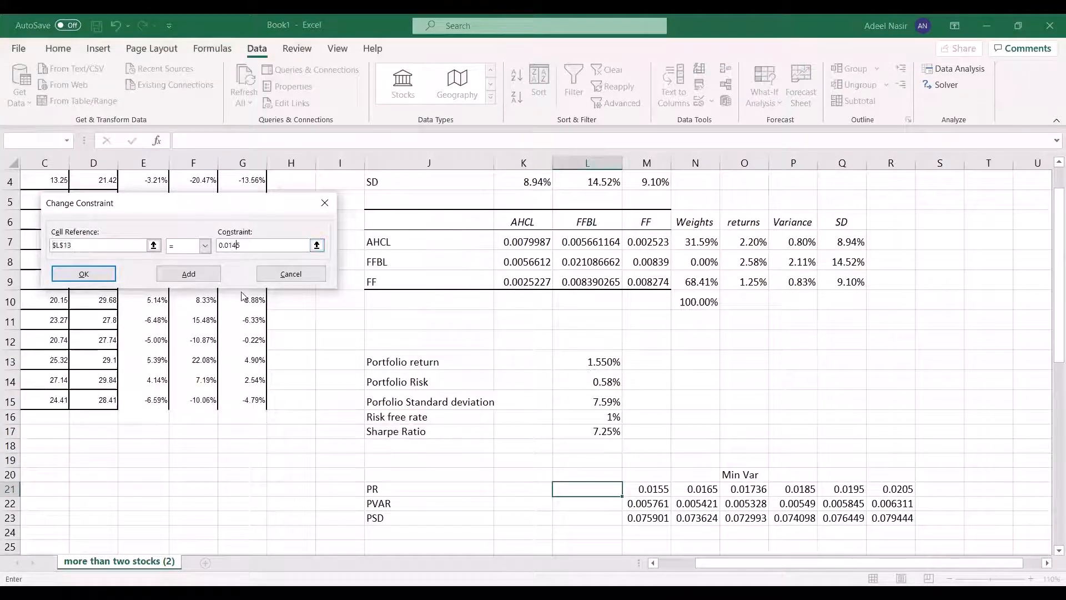
pyautogui.click(84, 274)
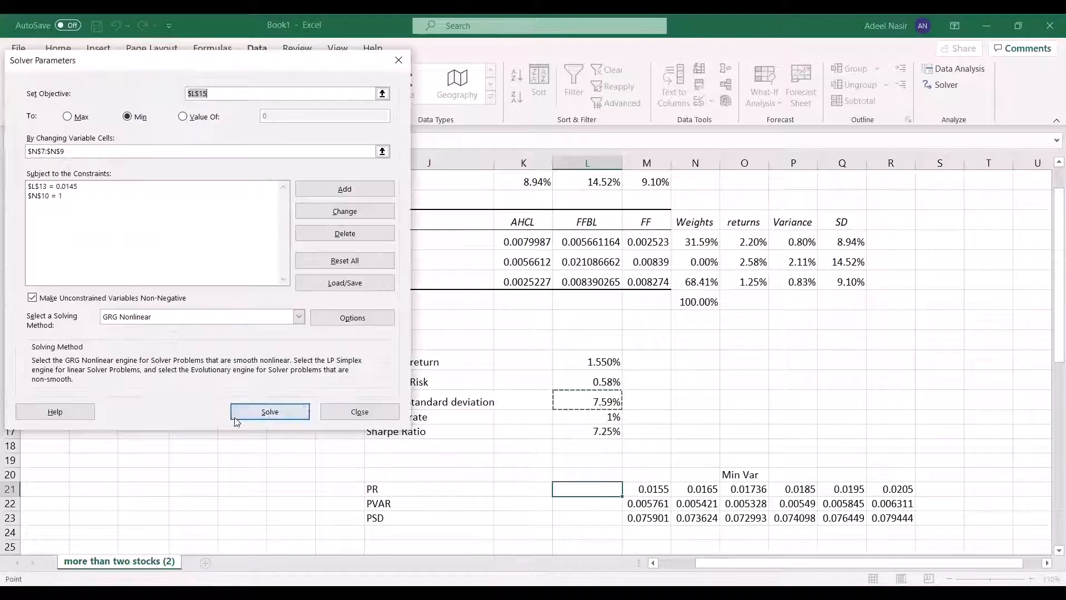
pyautogui.click(266, 416)
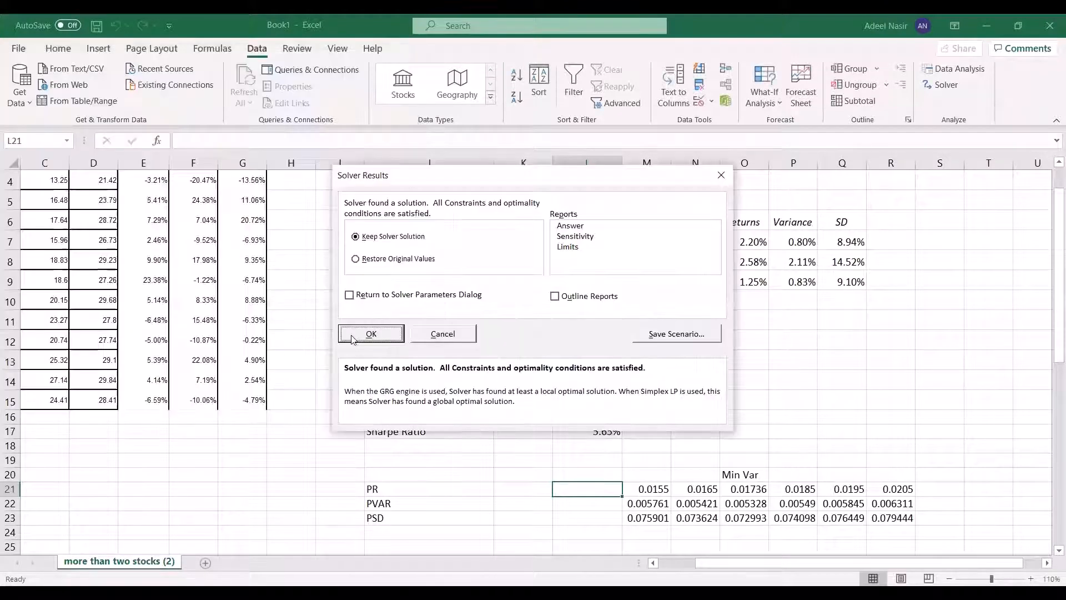
pyautogui.click(359, 339)
# - Copy the portfolio results in L13:L15 and paste them as values starting at L21
pyautogui.moveTo(599, 362); pyautogui.dragTo(596, 399)
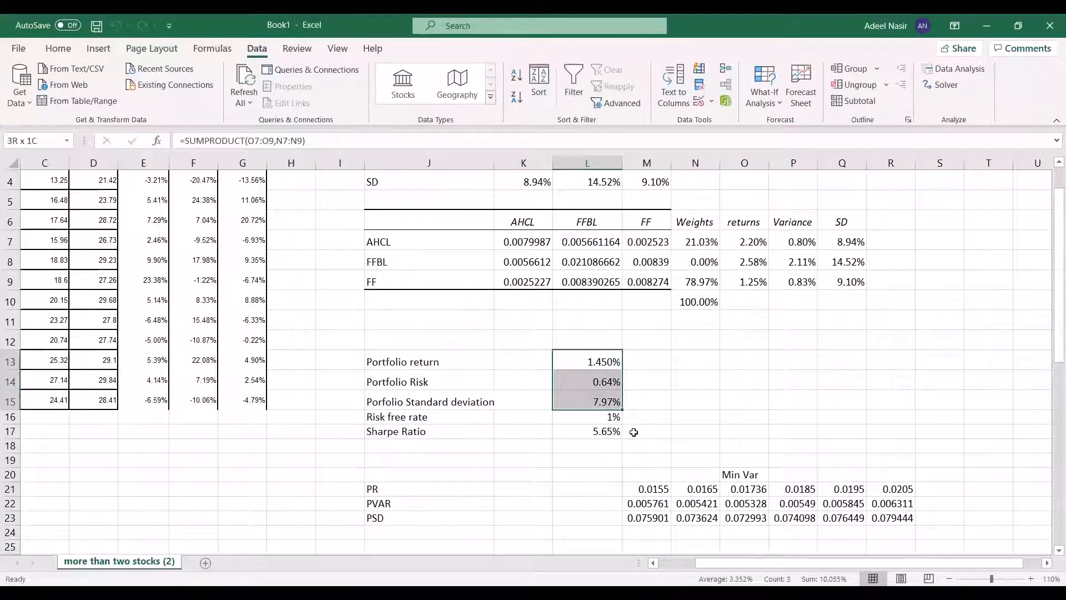
pyautogui.hotkey('ctrl', 'c')
pyautogui.click(591, 491)
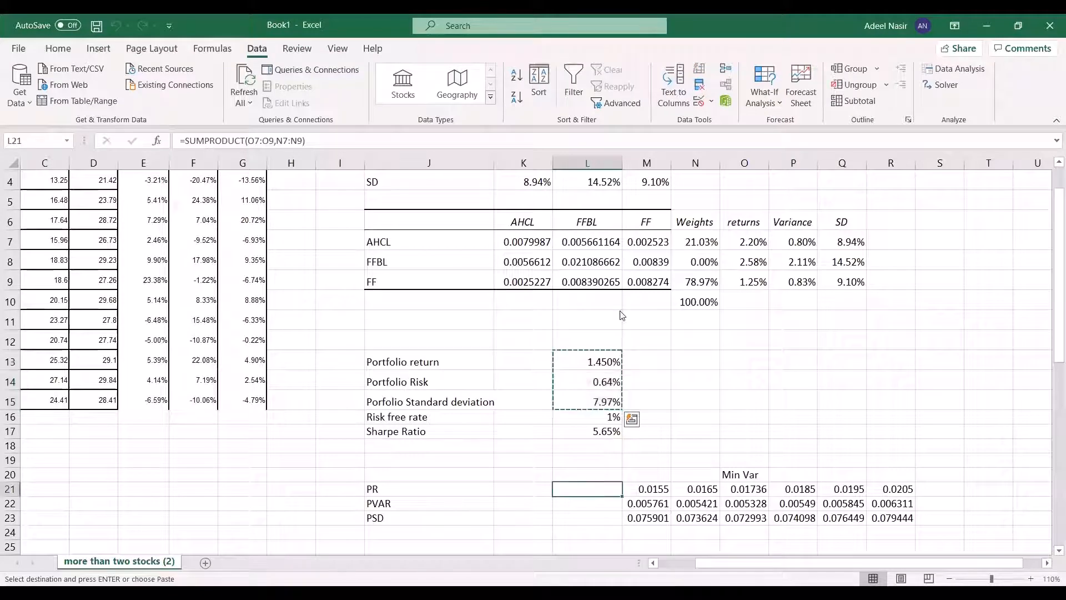
pyautogui.rightClick(593, 492)
pyautogui.click(647, 169)
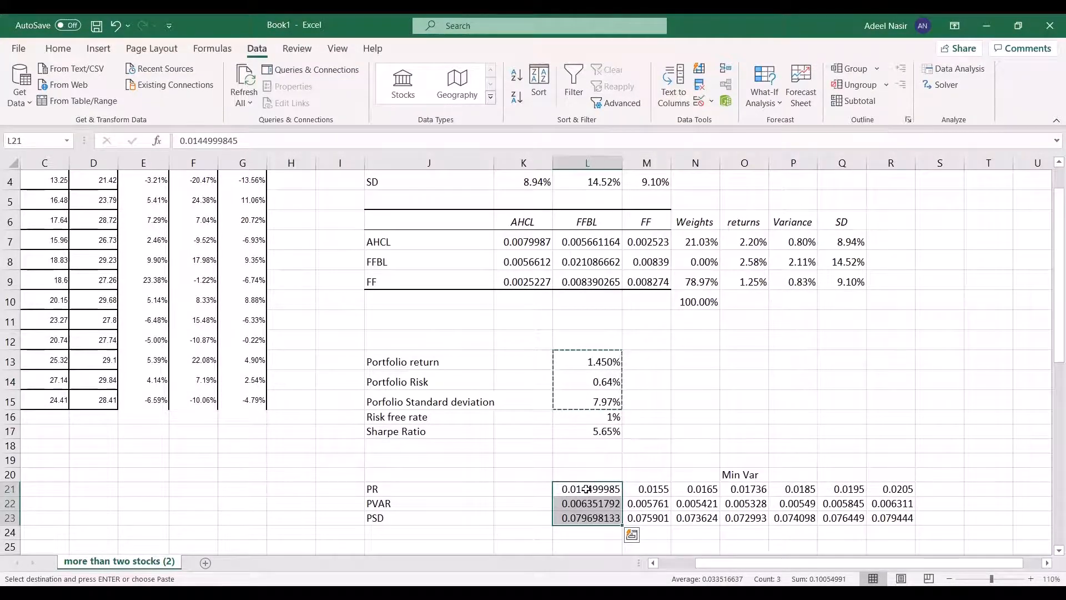
# - Select the portfolio results table in L21:R23 for number formatting
pyautogui.moveTo(587, 492); pyautogui.dragTo(896, 517)
pyautogui.click(58, 48)
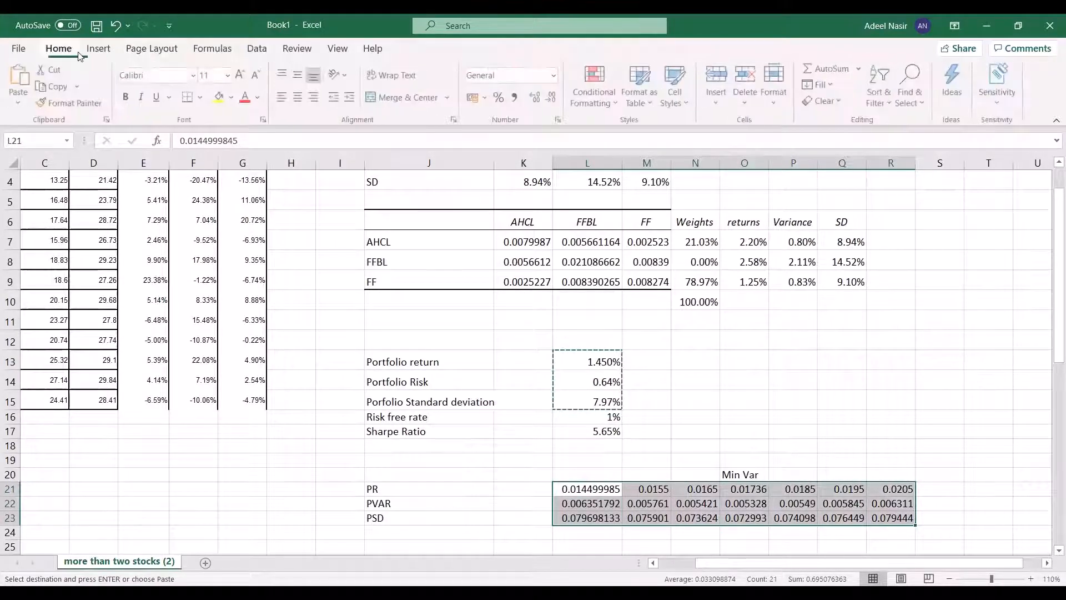
pyautogui.click(538, 104)
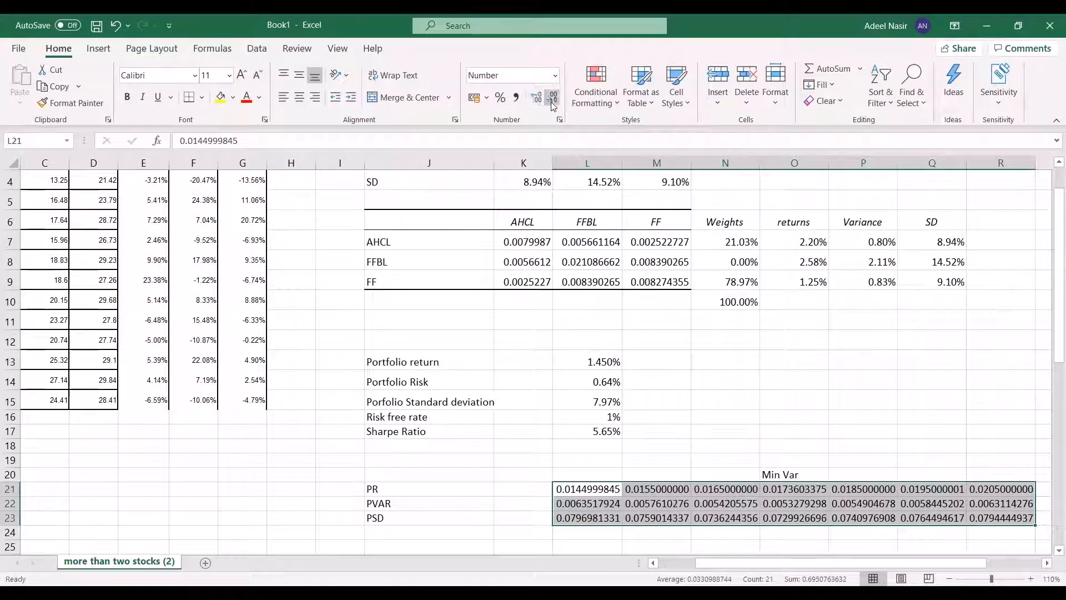
pyautogui.click(550, 101)
pyautogui.click(551, 101)
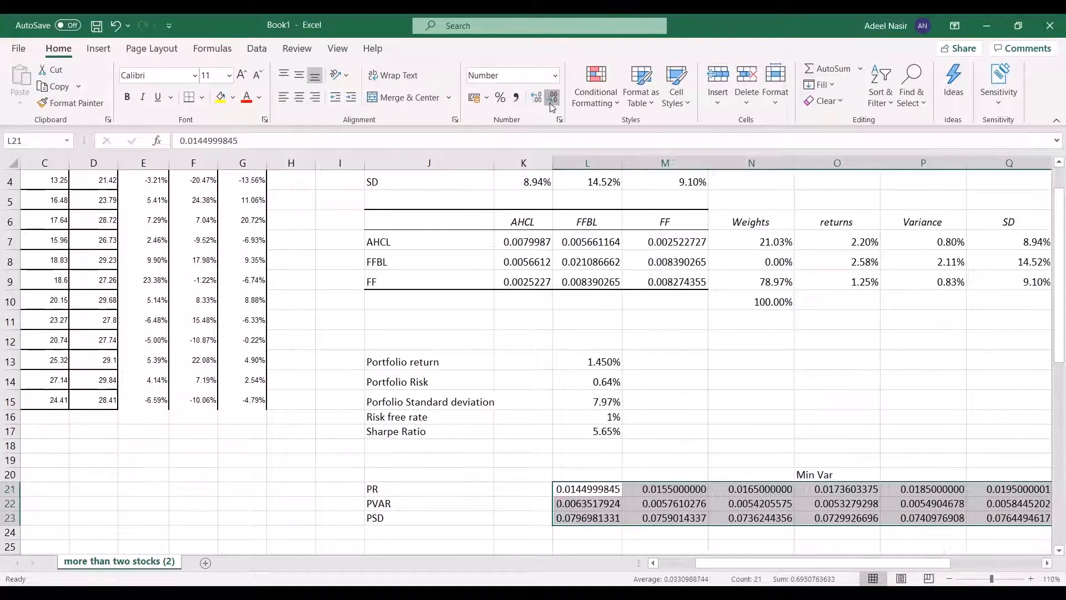
pyautogui.click(550, 102)
pyautogui.click(550, 102)
pyautogui.click(550, 102)
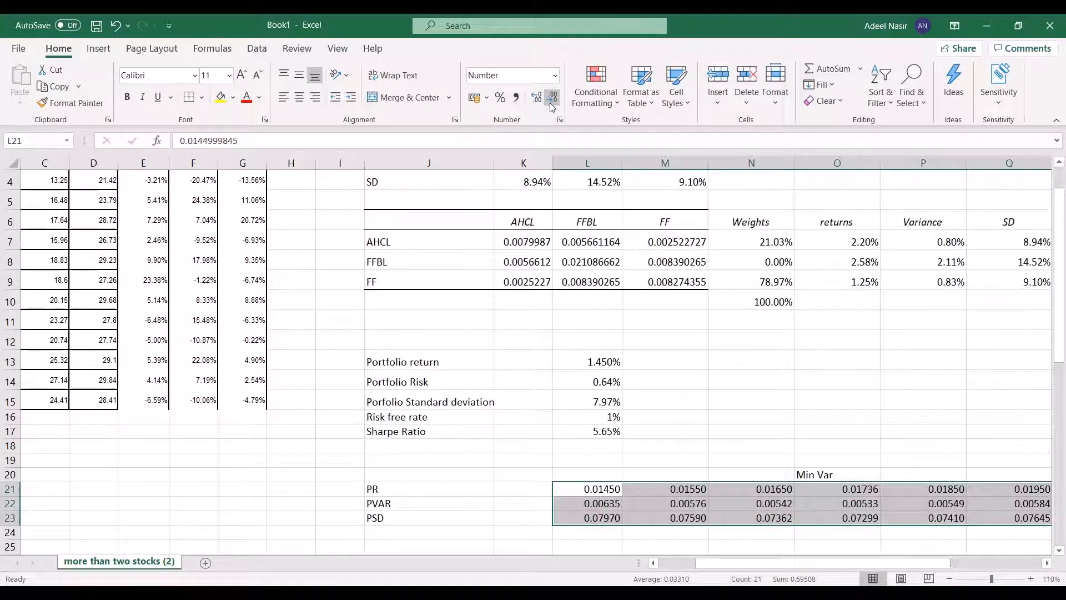
pyautogui.hotkey('ctrl', 'z')
pyautogui.hotkey('ctrl', 'z')
pyautogui.hotkey('ctrl', 'z')
pyautogui.hotkey('ctrl', 'z')
pyautogui.hotkey('ctrl', 'z')
pyautogui.click(551, 102)
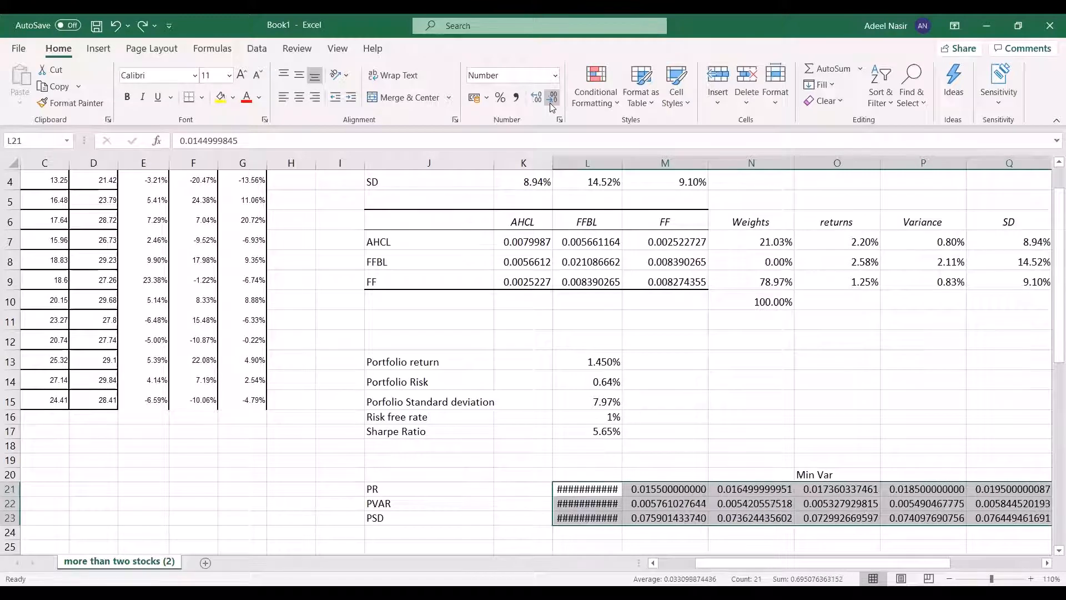
pyautogui.hotkey('ctrl', 'z')
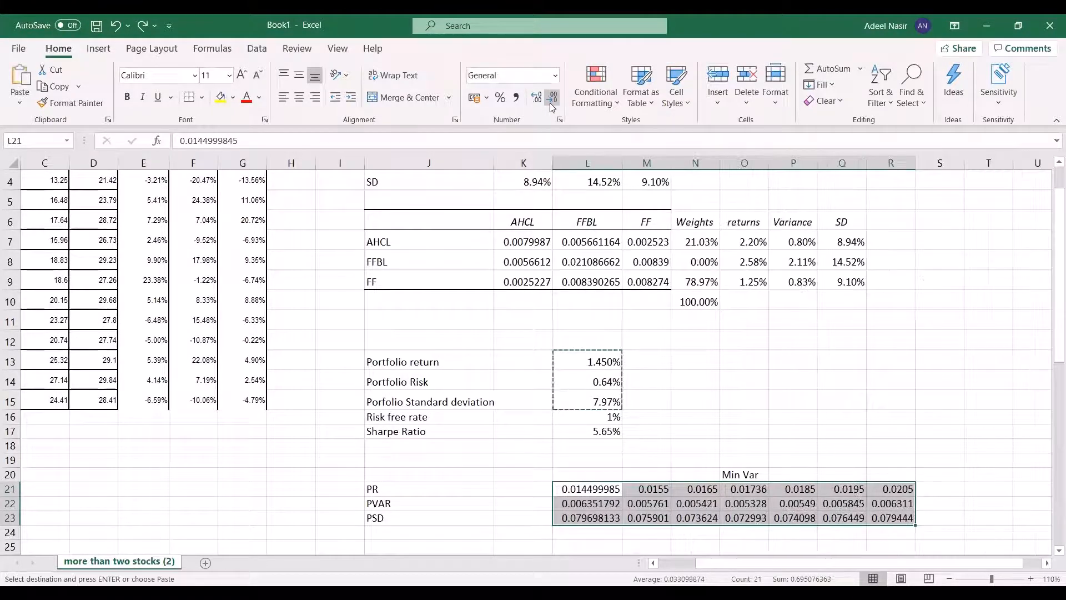
# - Reduce the displayed precision of the results in L21:R23 to four decimal places
pyautogui.click(550, 102)
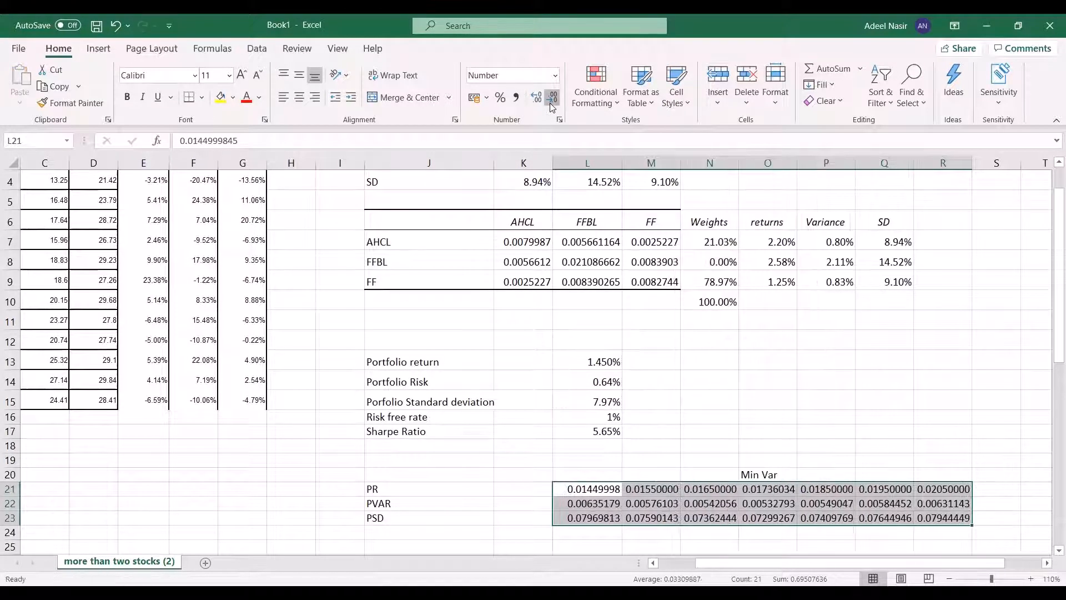
pyautogui.click(550, 102)
pyautogui.click(550, 103)
pyautogui.click(550, 102)
pyautogui.click(549, 102)
pyautogui.click(549, 102)
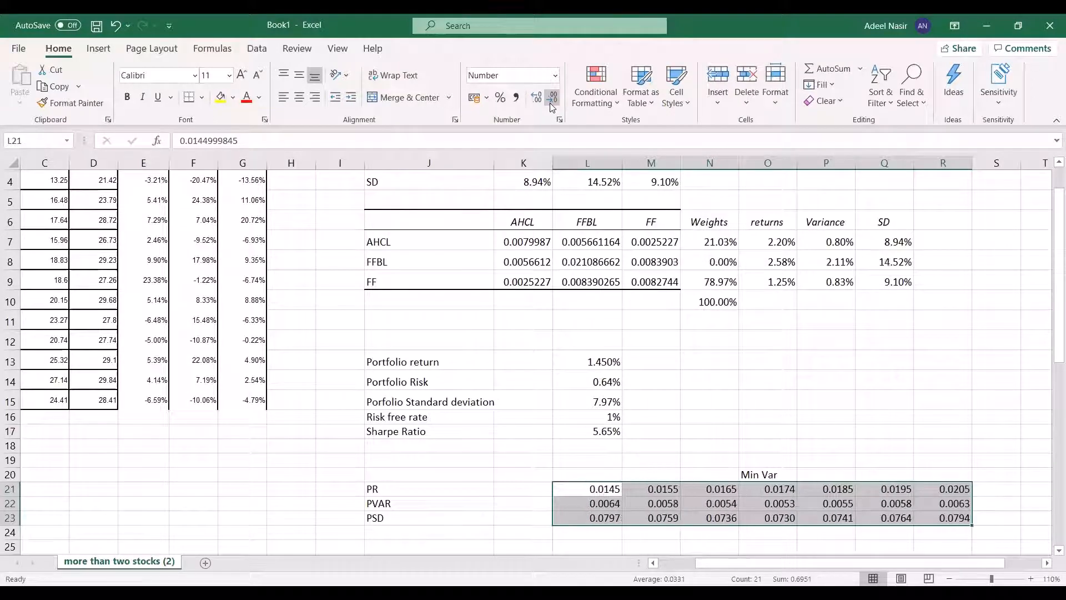
pyautogui.click(666, 440)
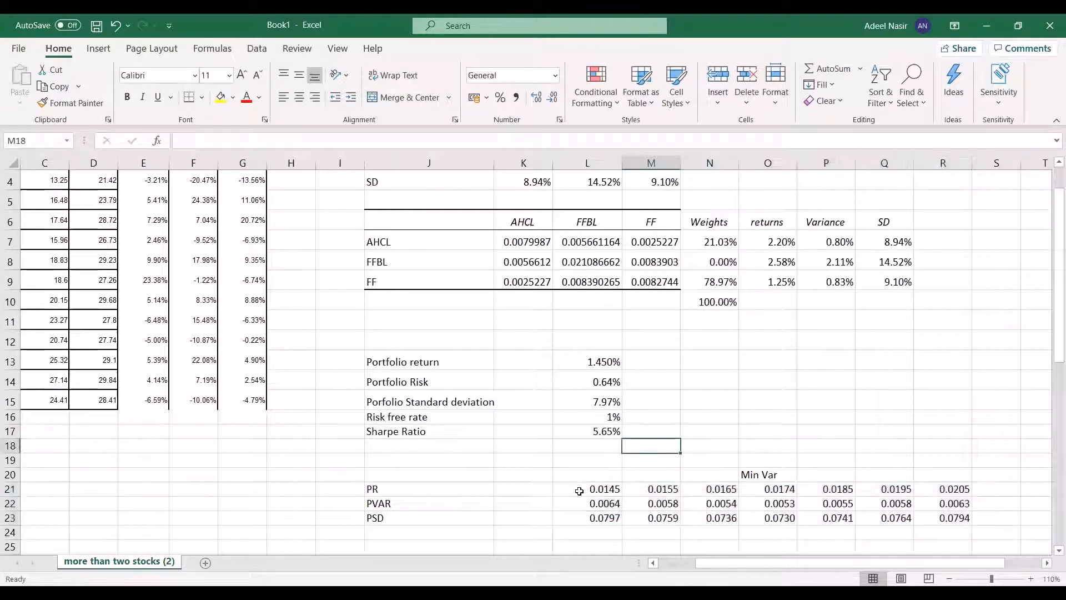
# - Reopen Solver, set the L13 return constraint to 0.0135, solve and keep the solution
pyautogui.click(539, 491)
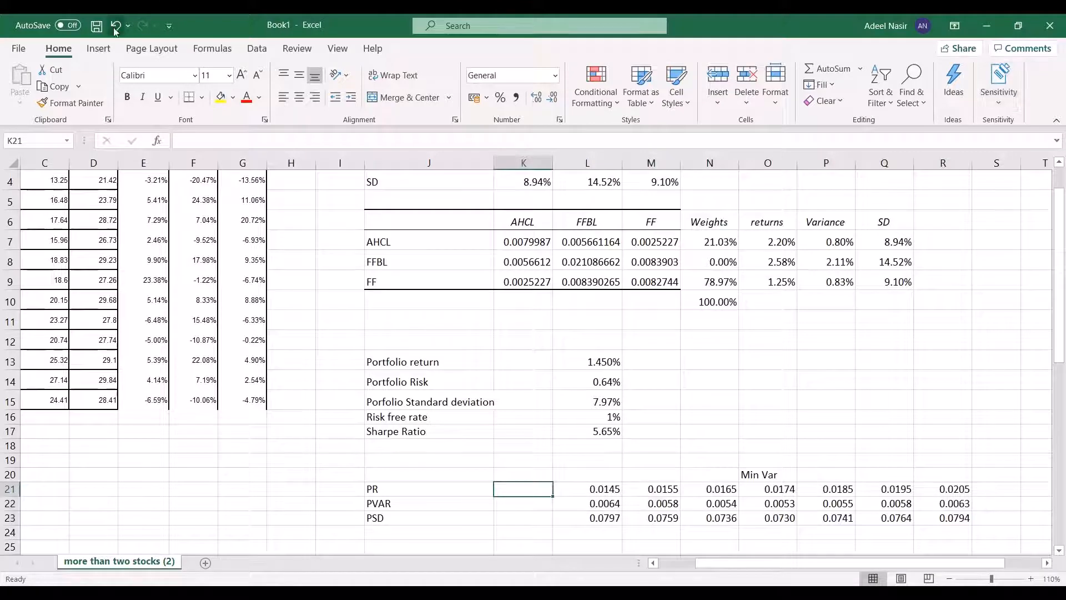
pyautogui.click(256, 49)
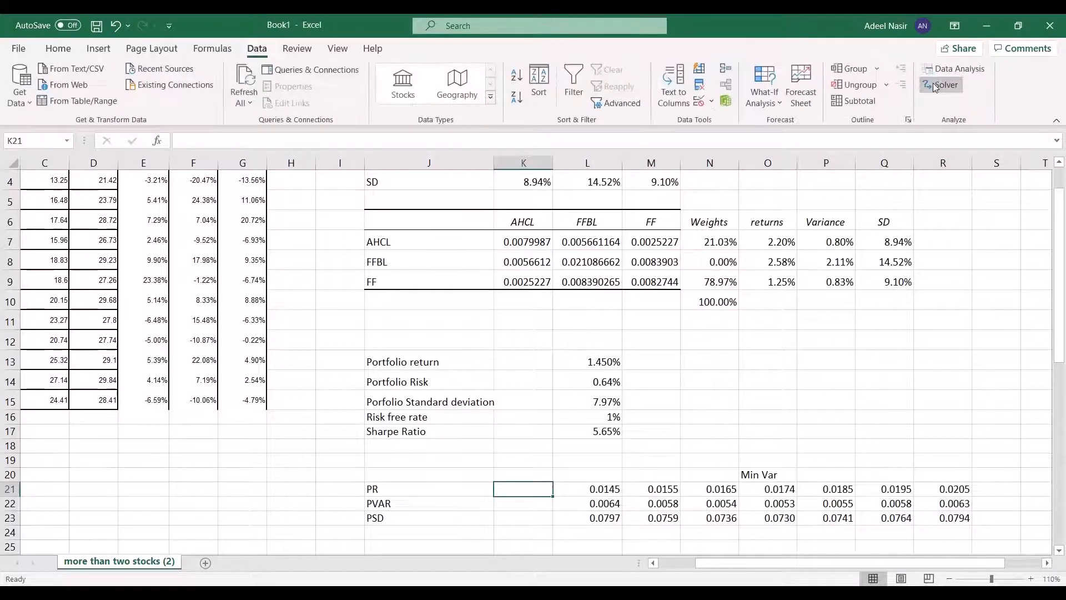
pyautogui.click(942, 84)
pyautogui.click(80, 196)
pyautogui.click(83, 187)
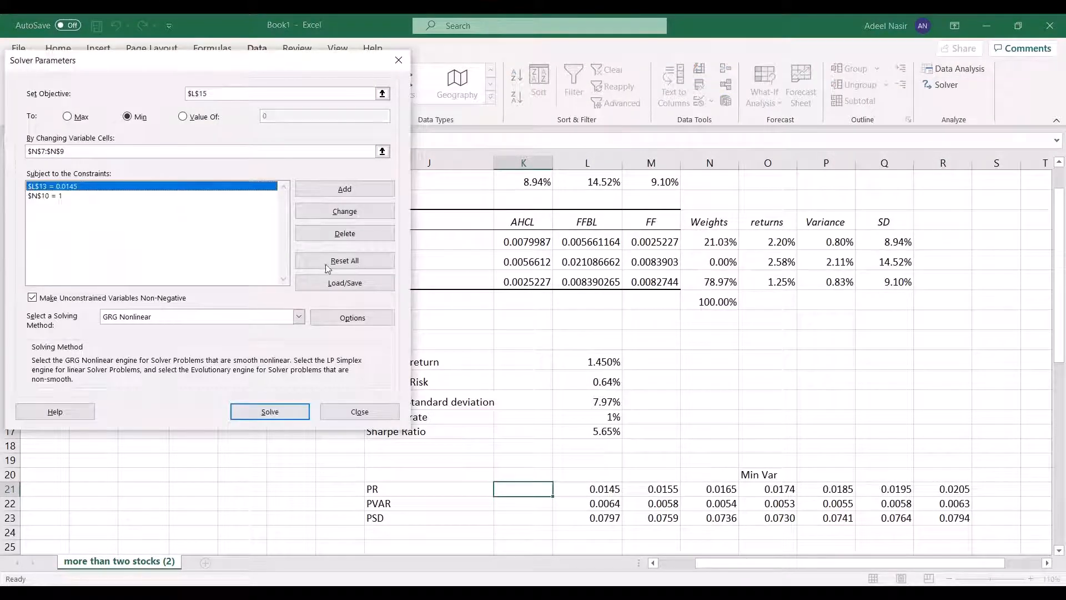
pyautogui.click(345, 212)
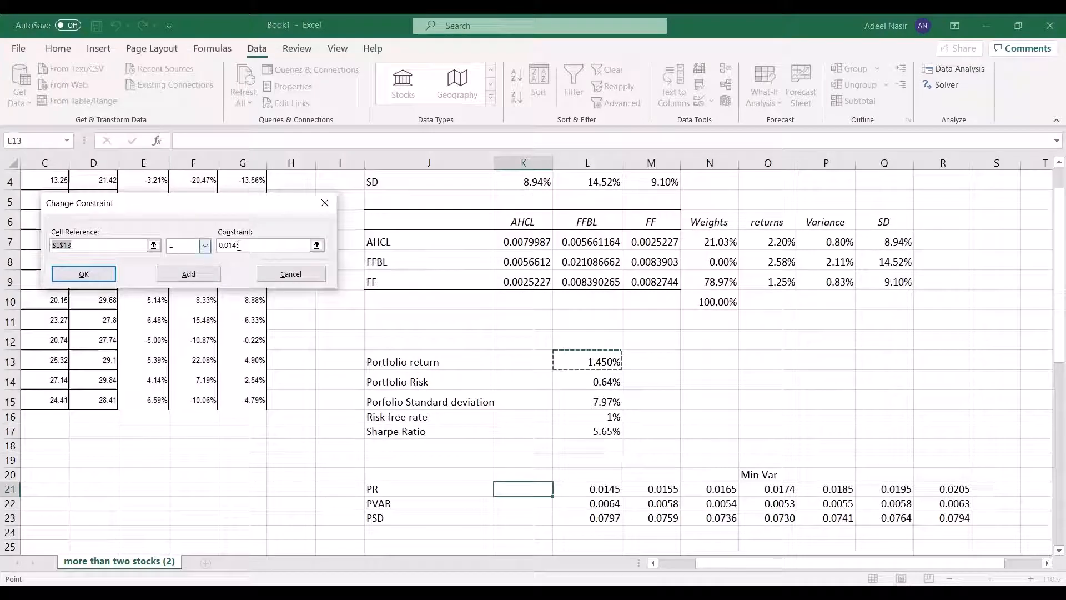
pyautogui.click(239, 245)
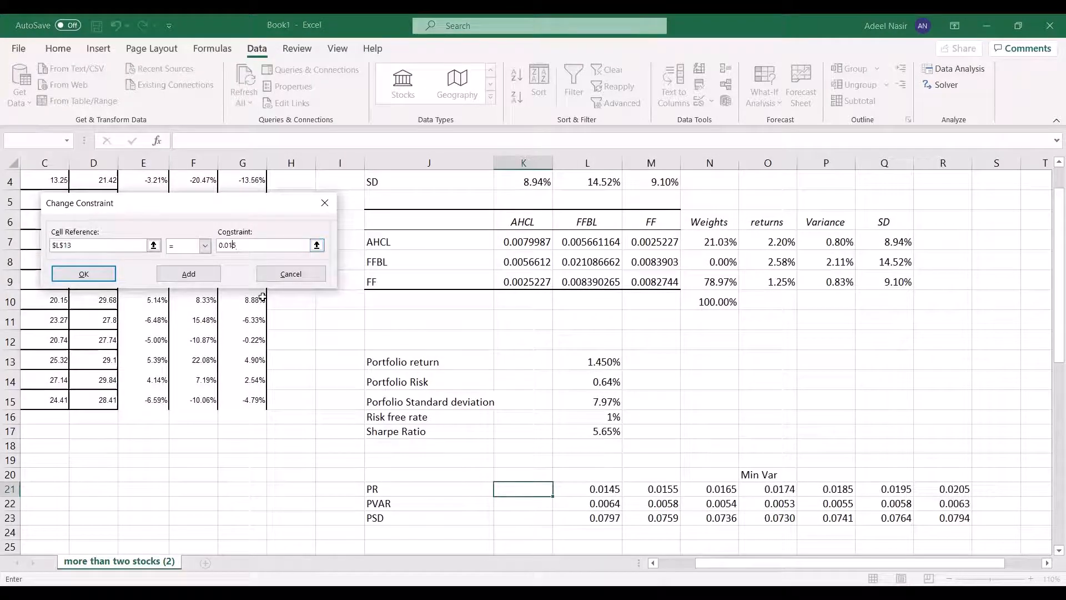
pyautogui.click(83, 274)
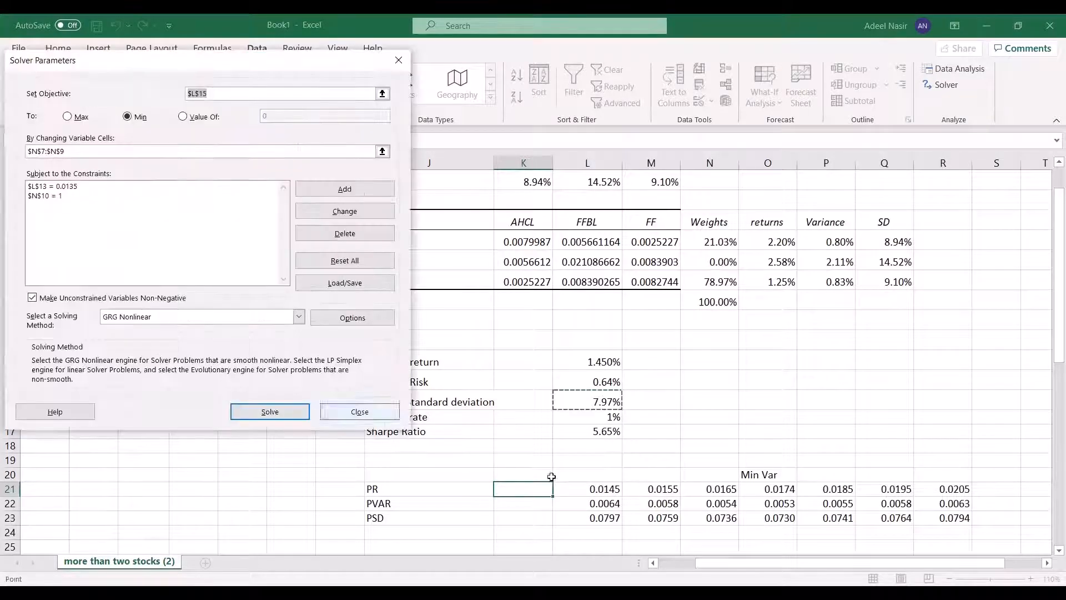
pyautogui.click(271, 413)
pyautogui.click(363, 333)
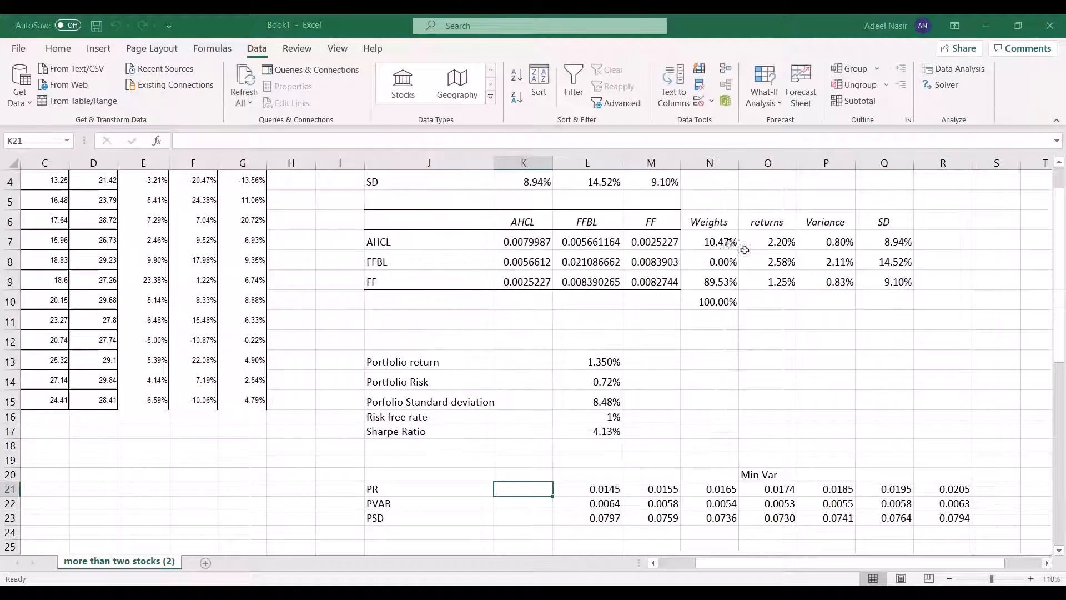
# - Copy the portfolio results in L13:L15 and paste them as values starting at K21
pyautogui.moveTo(601, 361); pyautogui.dragTo(591, 401)
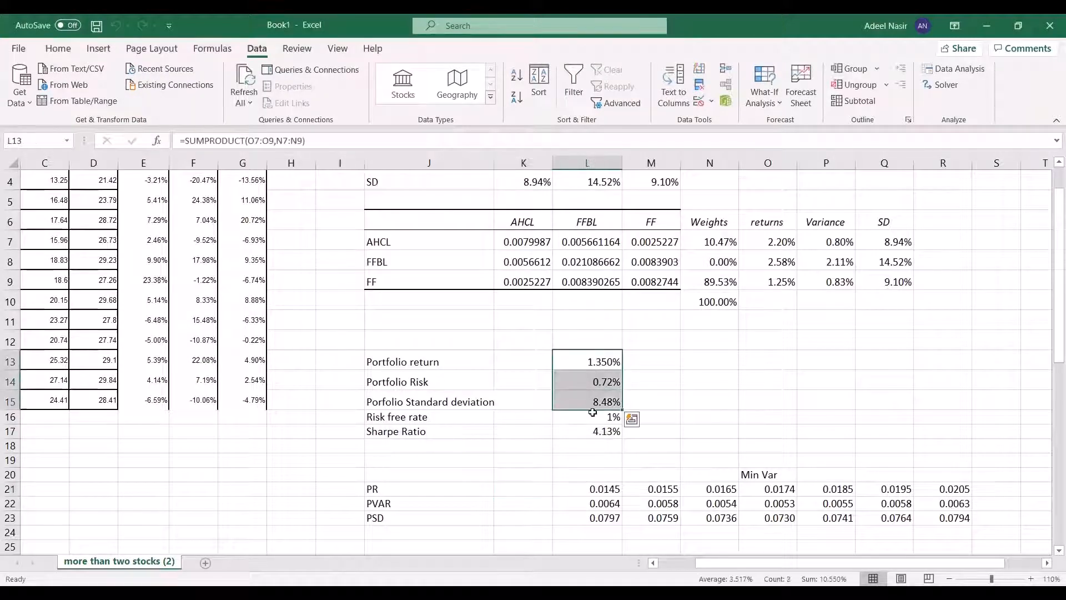
pyautogui.hotkey('ctrl', 'c')
pyautogui.click(534, 490)
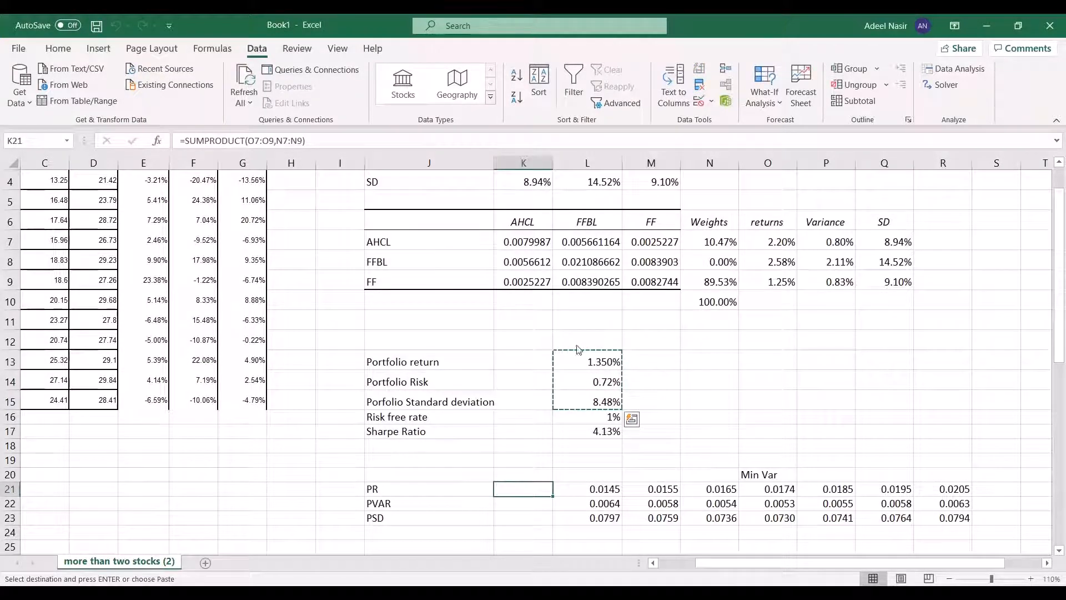
pyautogui.rightClick(534, 492)
pyautogui.click(595, 169)
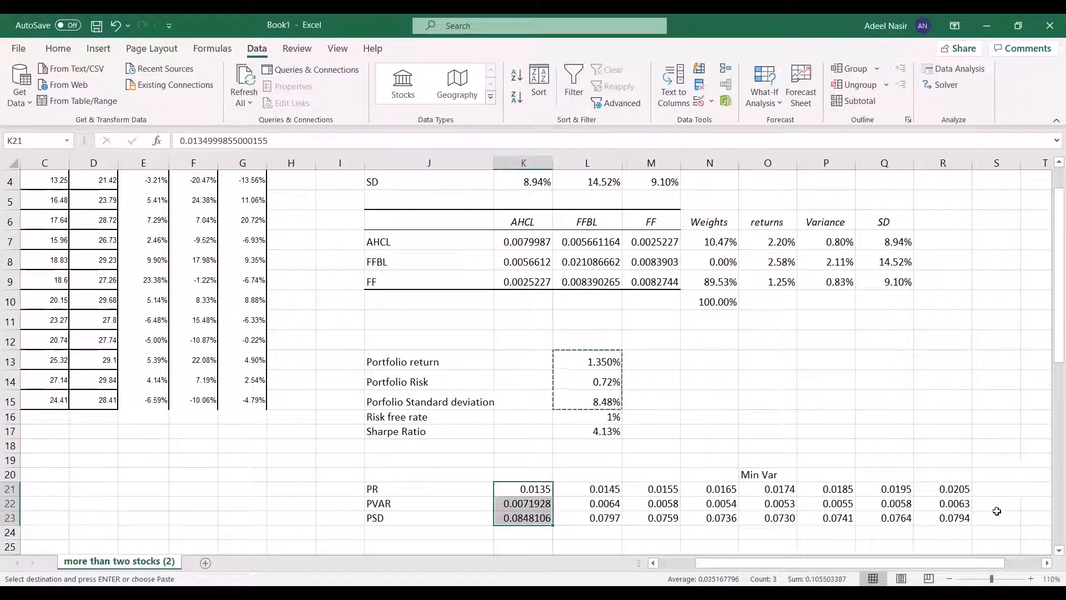
# - Reopen Solver, set the L13 return constraint to 0.0235, solve and keep the solution
pyautogui.click(996, 490)
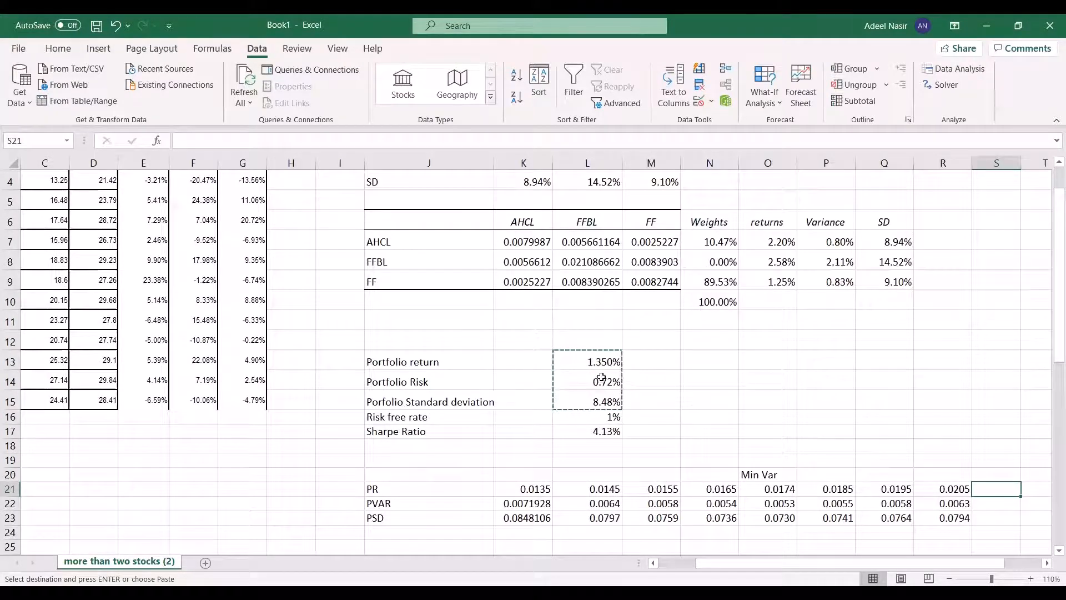
pyautogui.click(942, 84)
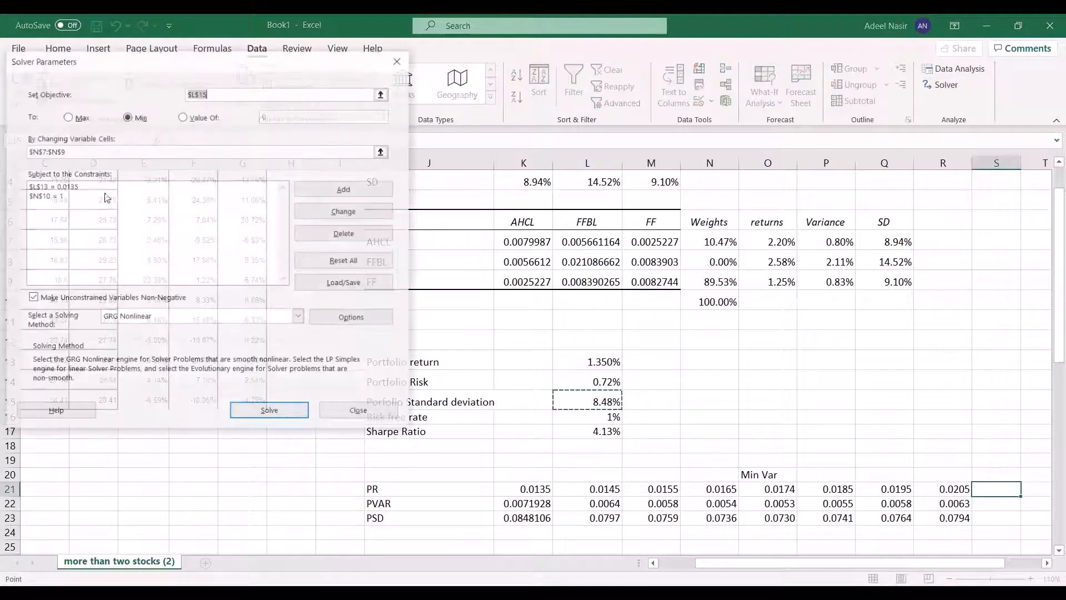
pyautogui.click(62, 186)
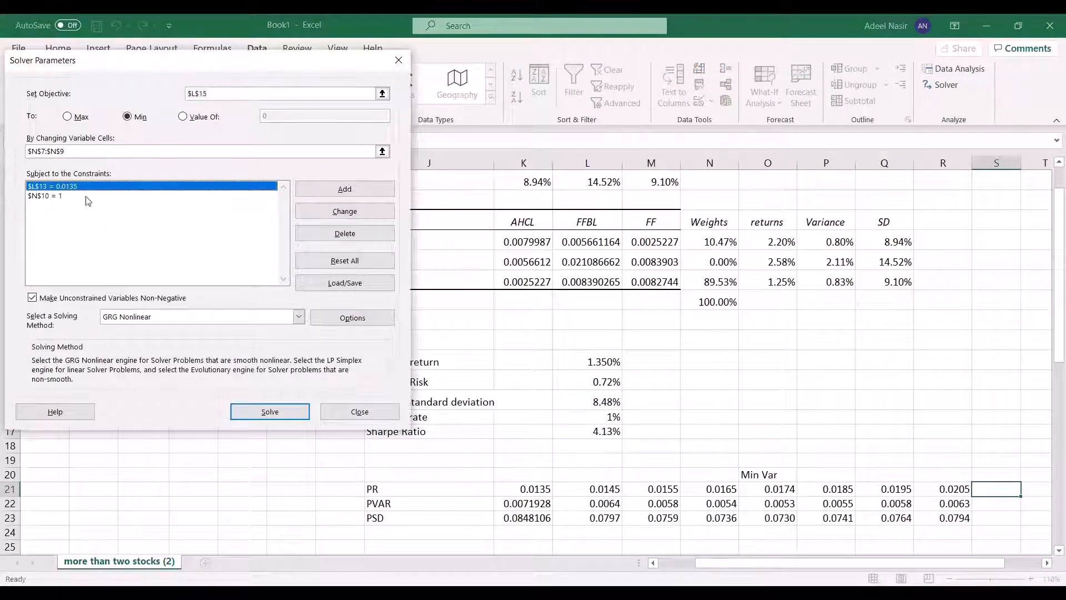
pyautogui.click(363, 215)
pyautogui.click(234, 246)
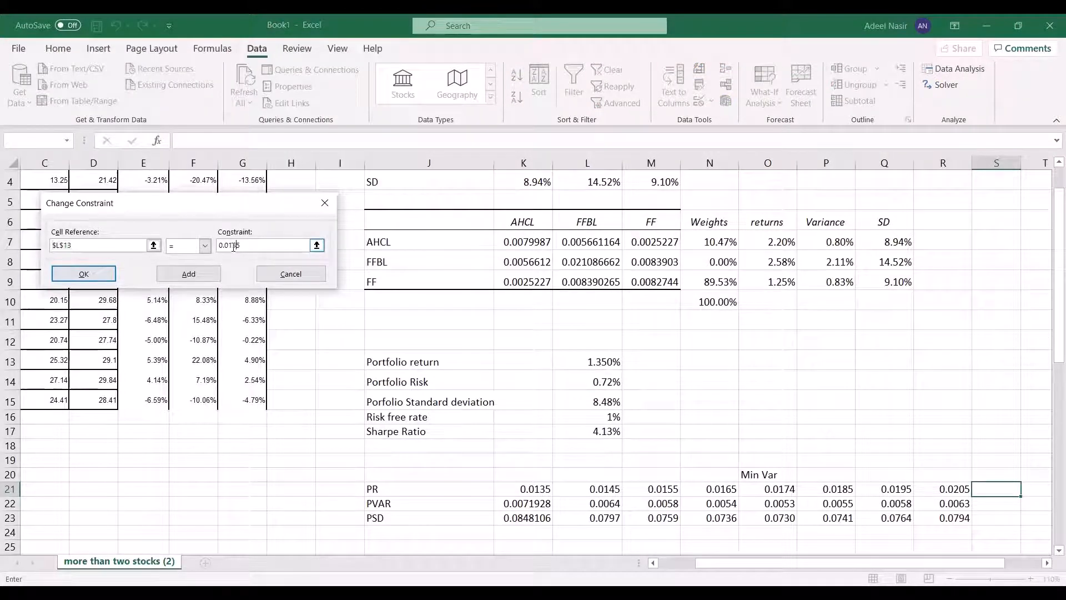
pyautogui.press('BackSpace')
pyautogui.write('23')
pyautogui.press('BackSpace')
pyautogui.click(98, 276)
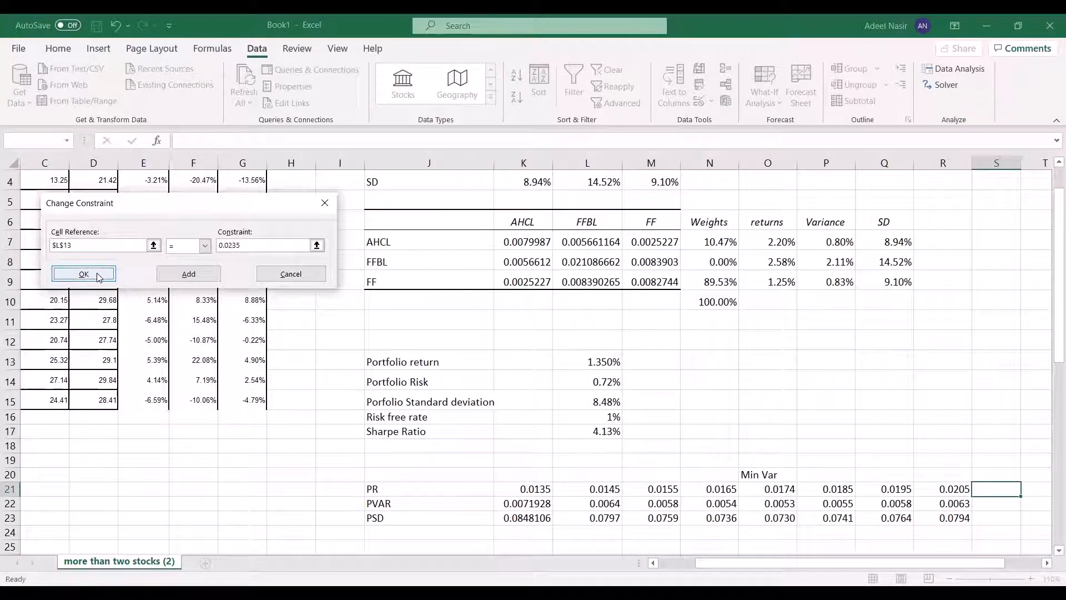
pyautogui.click(272, 411)
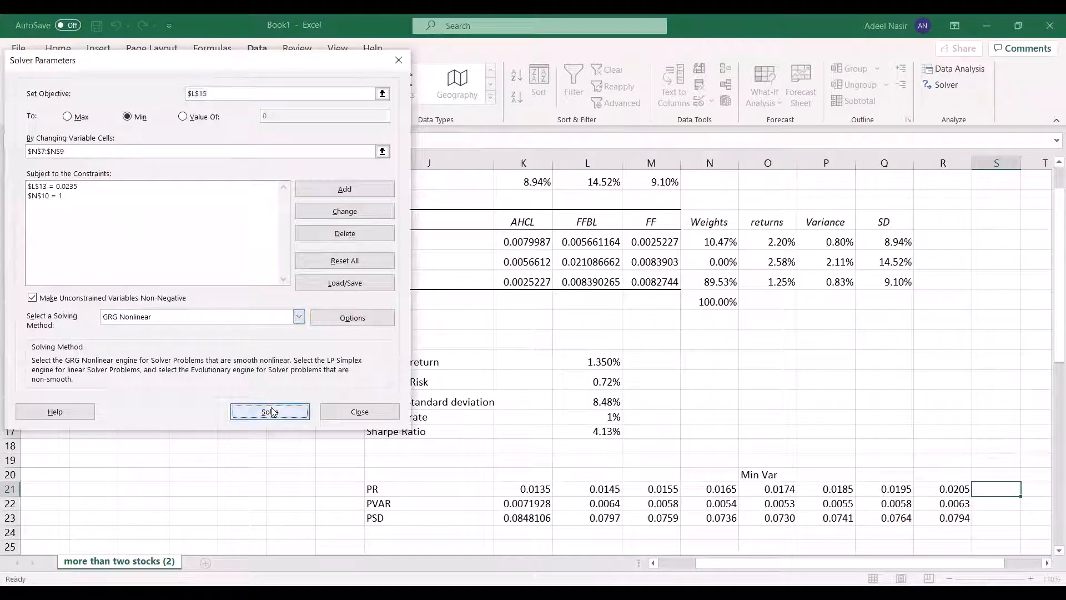
pyautogui.click(380, 333)
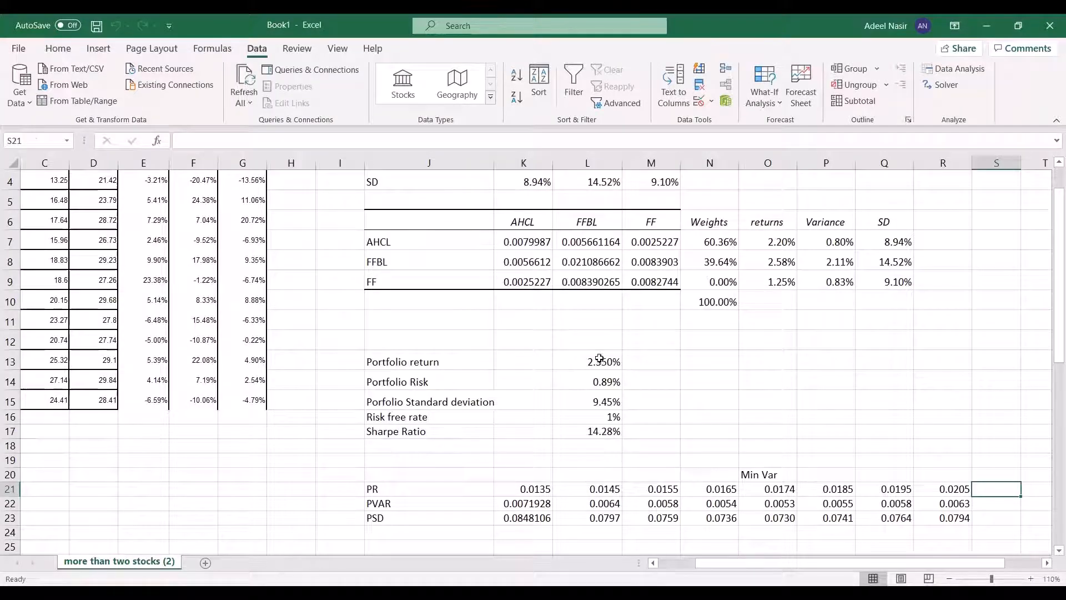
# - Copy the portfolio results in L13:L15 and paste them as values starting at S21
pyautogui.moveTo(599, 358); pyautogui.dragTo(599, 405)
pyautogui.hotkey('ctrl', 'q')
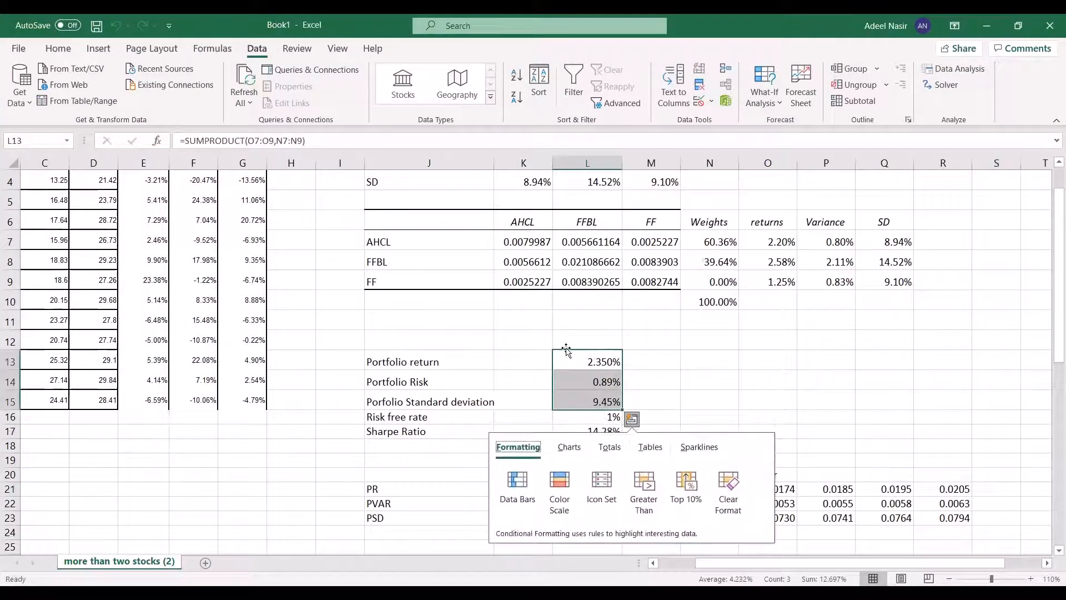
pyautogui.press('Escape')
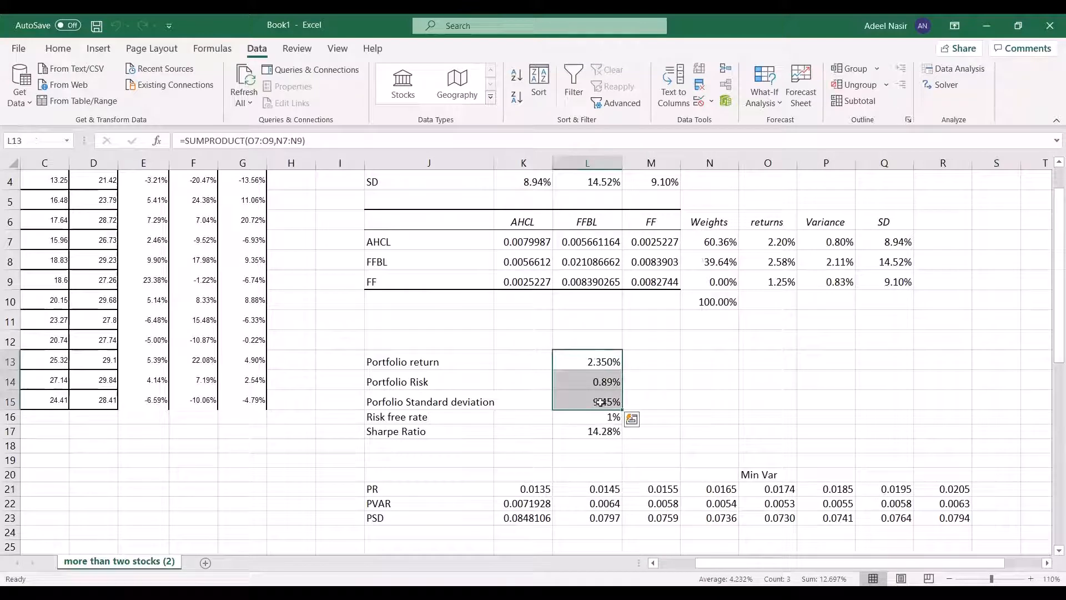
pyautogui.hotkey('ctrl', 'c')
pyautogui.moveTo(719, 561); pyautogui.dragTo(756, 561)
pyautogui.click(893, 487)
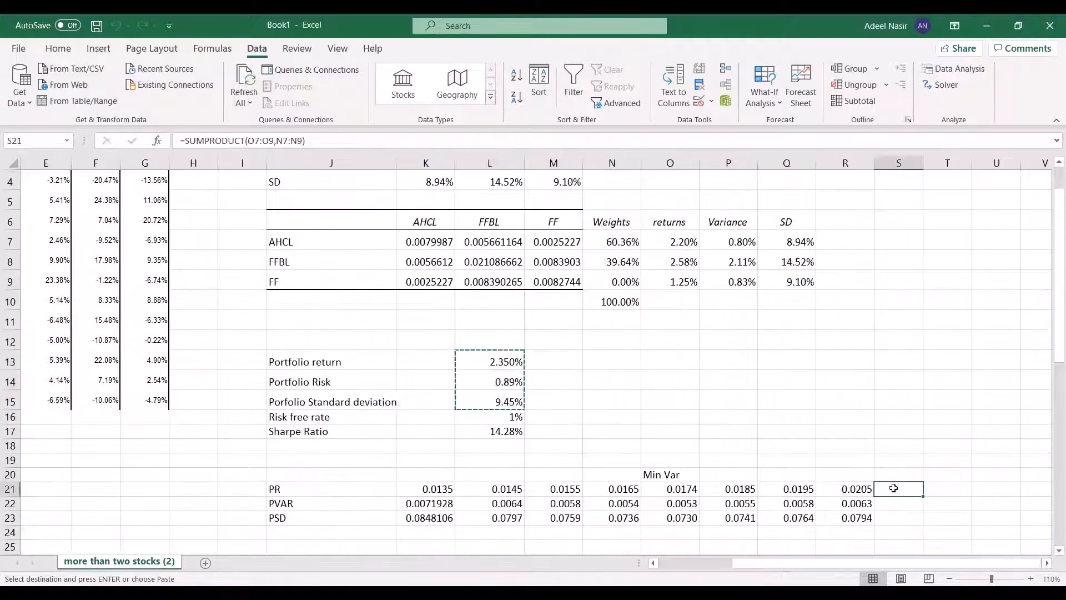
pyautogui.rightClick(900, 497)
pyautogui.click(954, 165)
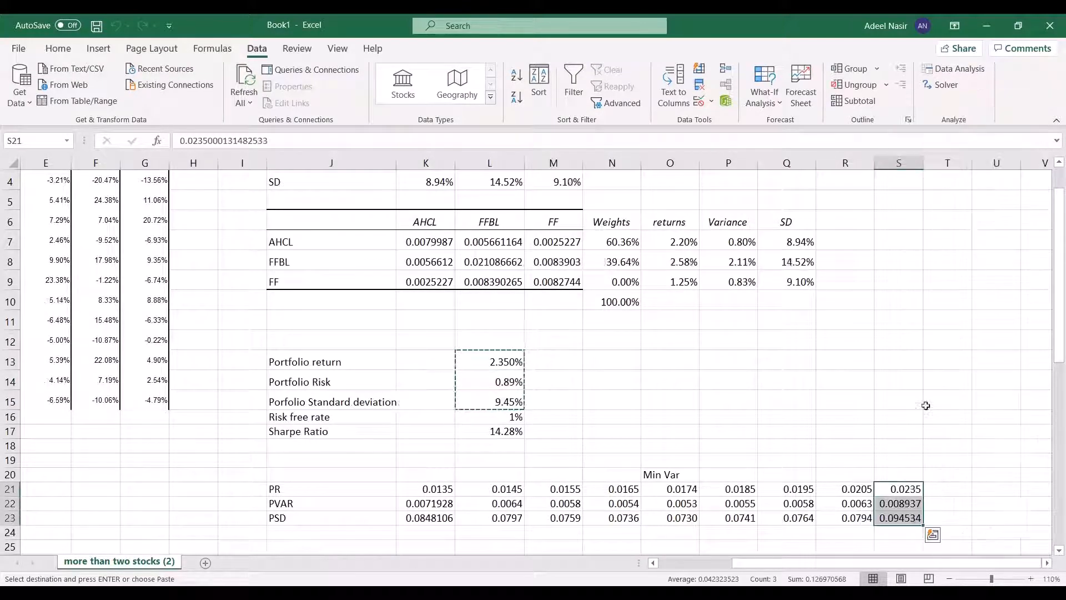
pyautogui.scroll(-1, 1051, 333)
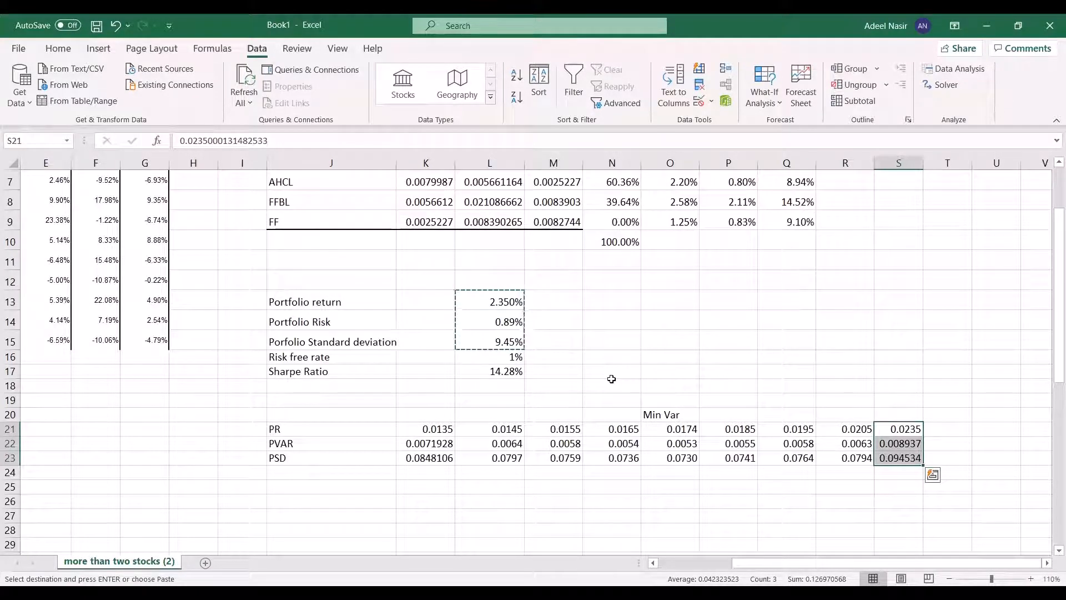
pyautogui.click(951, 416)
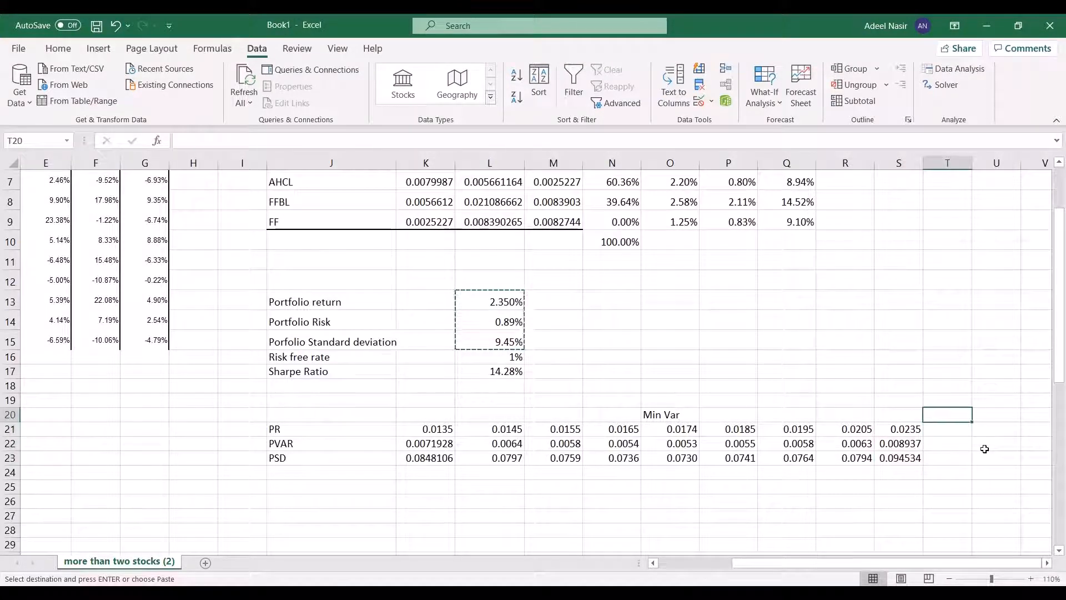
pyautogui.write('Sharp')
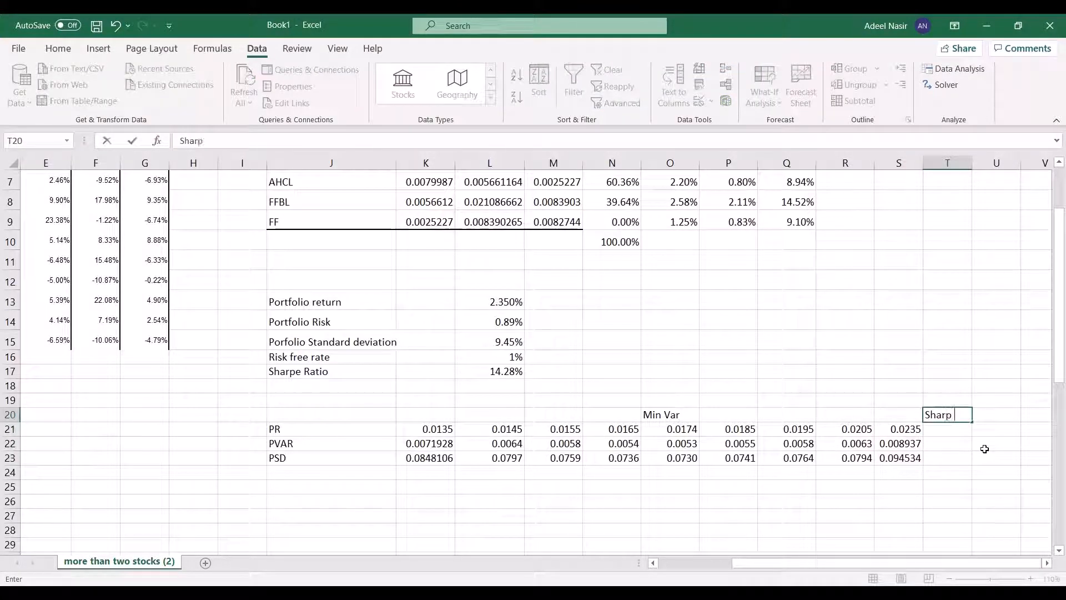
pyautogui.write('e ratio')
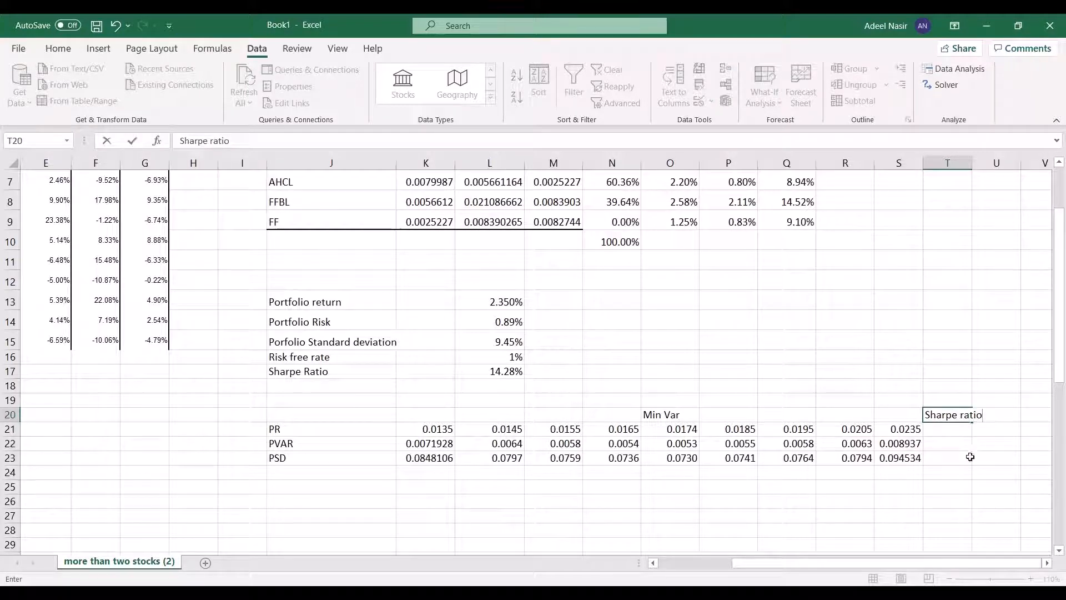
pyautogui.click(970, 457)
pyautogui.click(967, 417)
pyautogui.press('Delete')
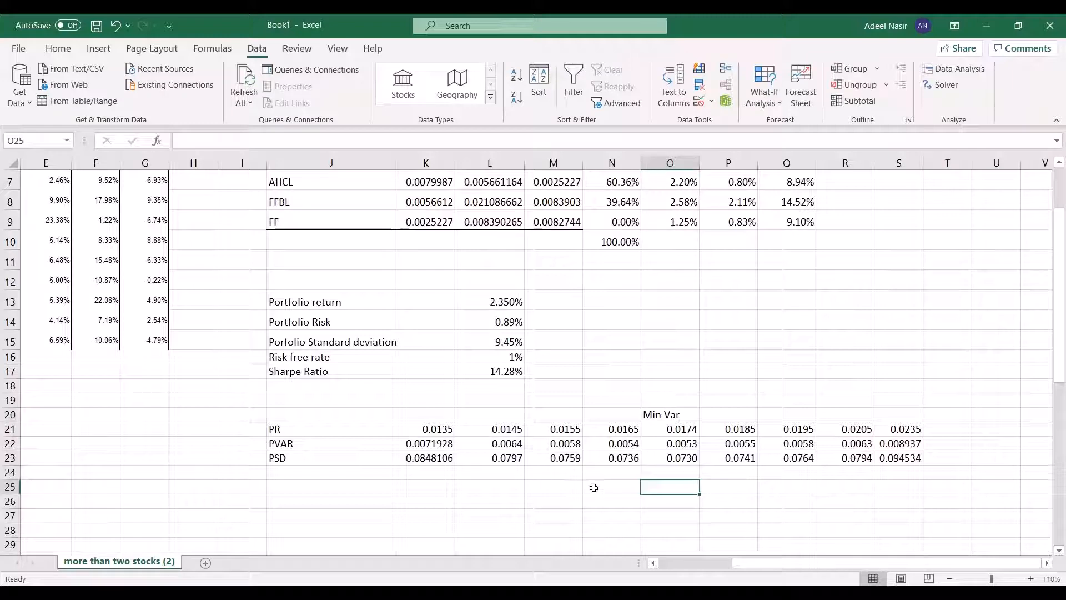
# - Enter the heading "Shape ratio" in cell O12
pyautogui.click(661, 302)
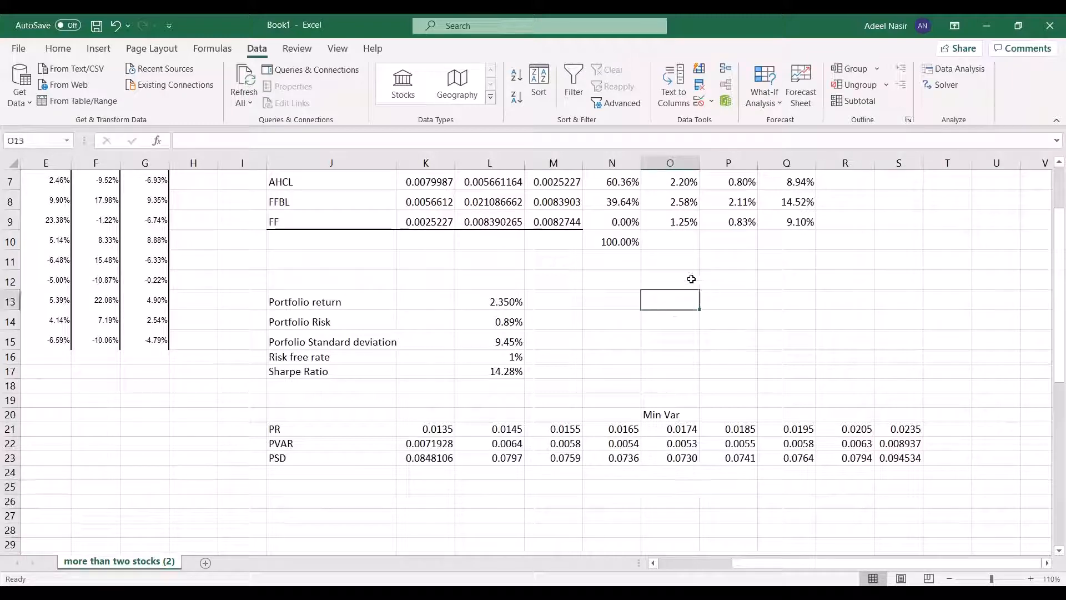
pyautogui.click(676, 285)
pyautogui.write('Sha')
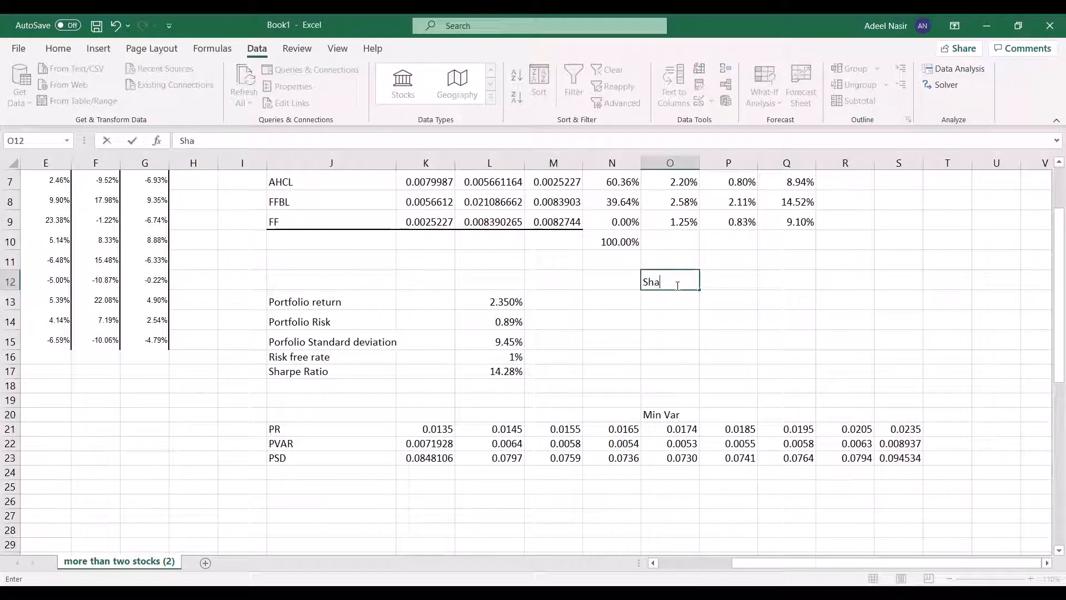
pyautogui.write('pr')
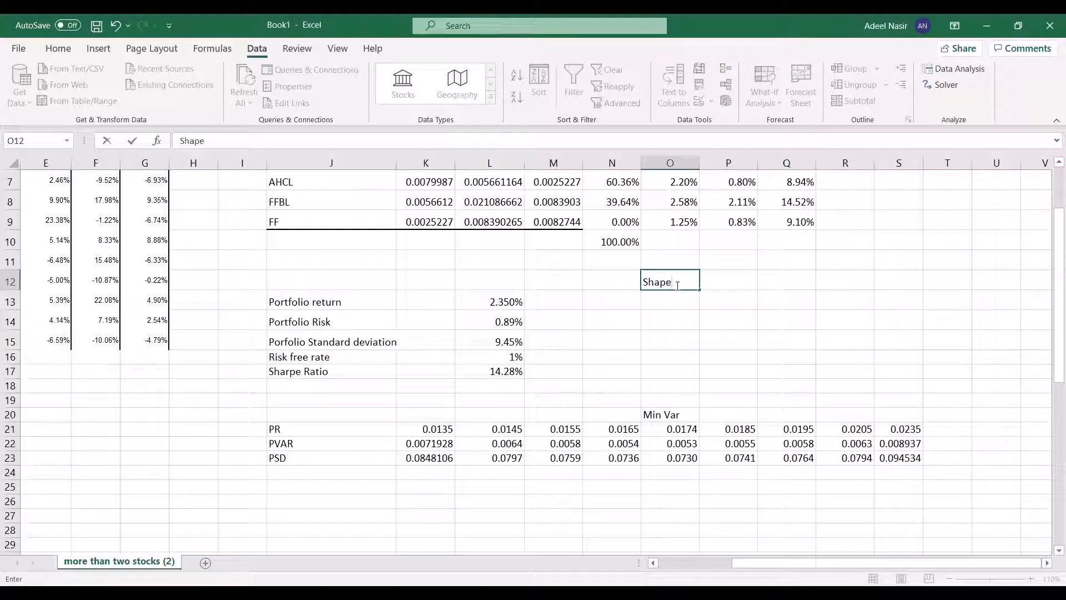
pyautogui.write(' ratio')
pyautogui.press('Return')
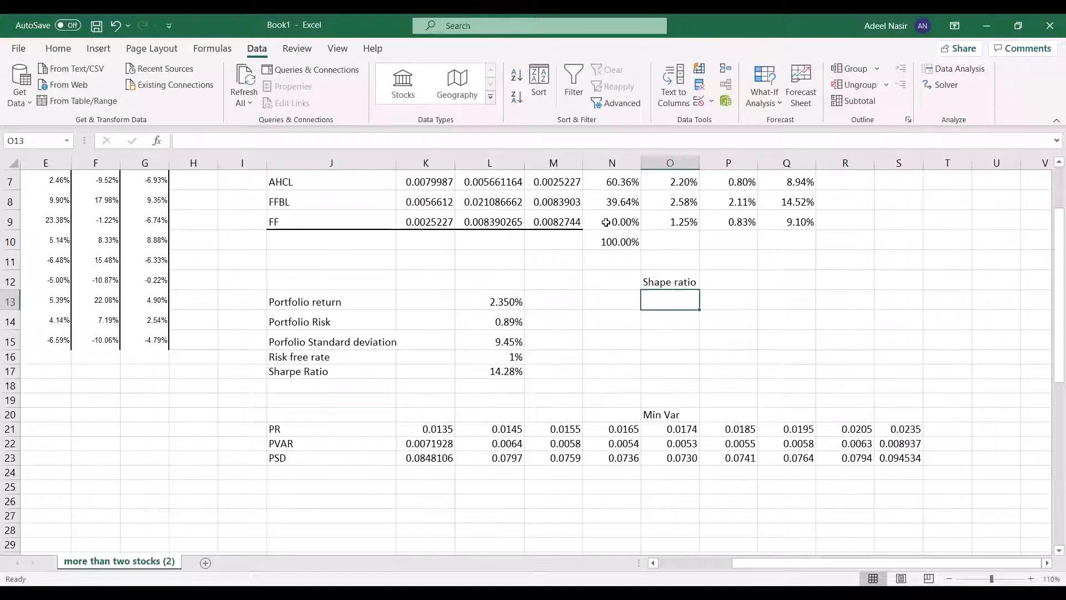
# - Reopen Solver, replace the objective with the Sharpe ratio cell L17 and set it to be maximized
pyautogui.scroll(1, 611, 238)
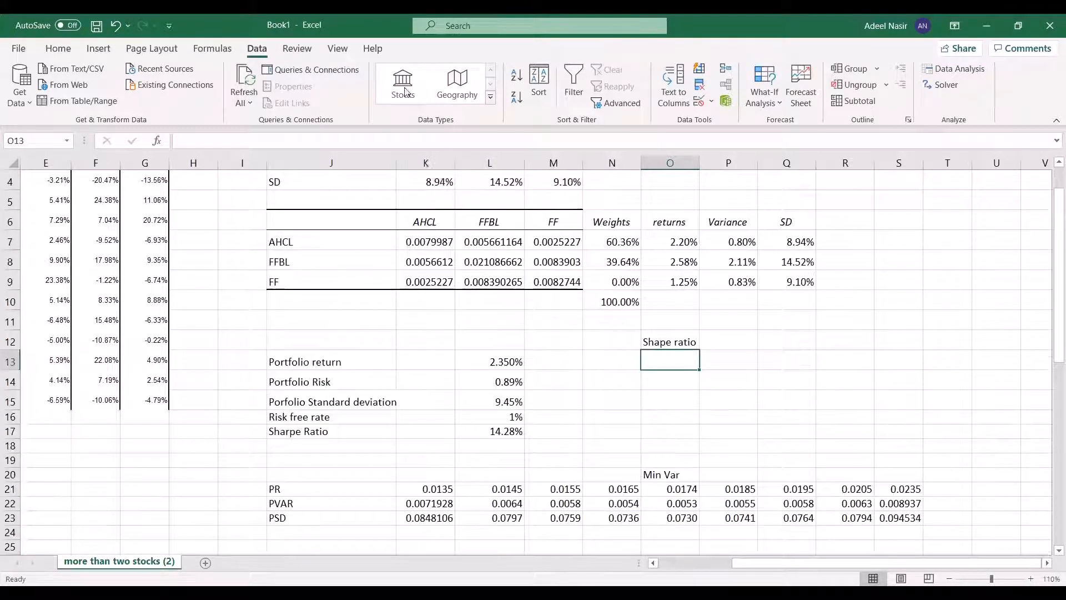
pyautogui.click(942, 84)
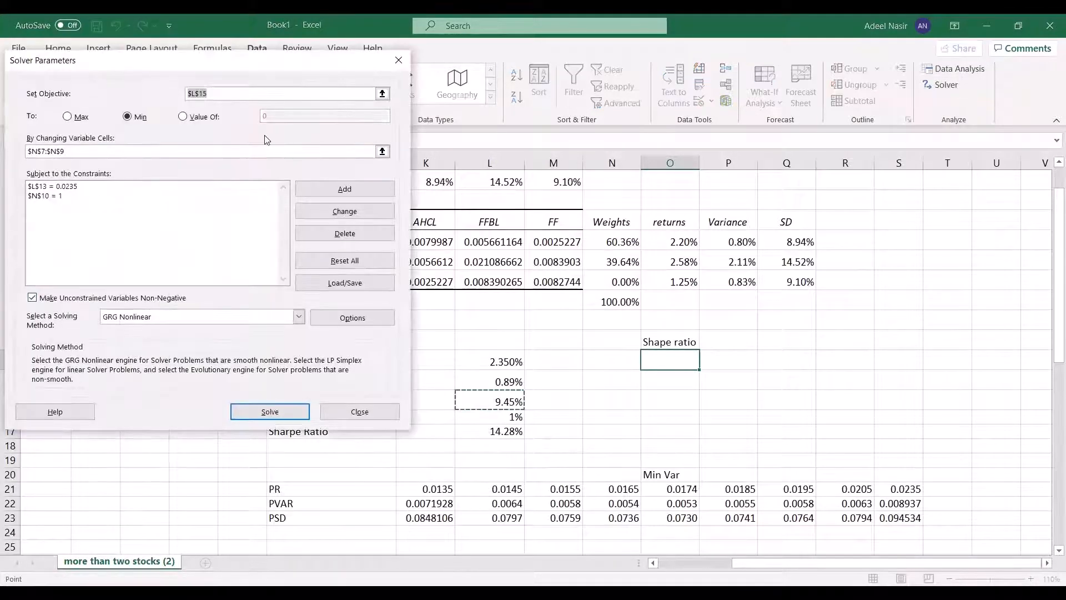
pyautogui.click(310, 94)
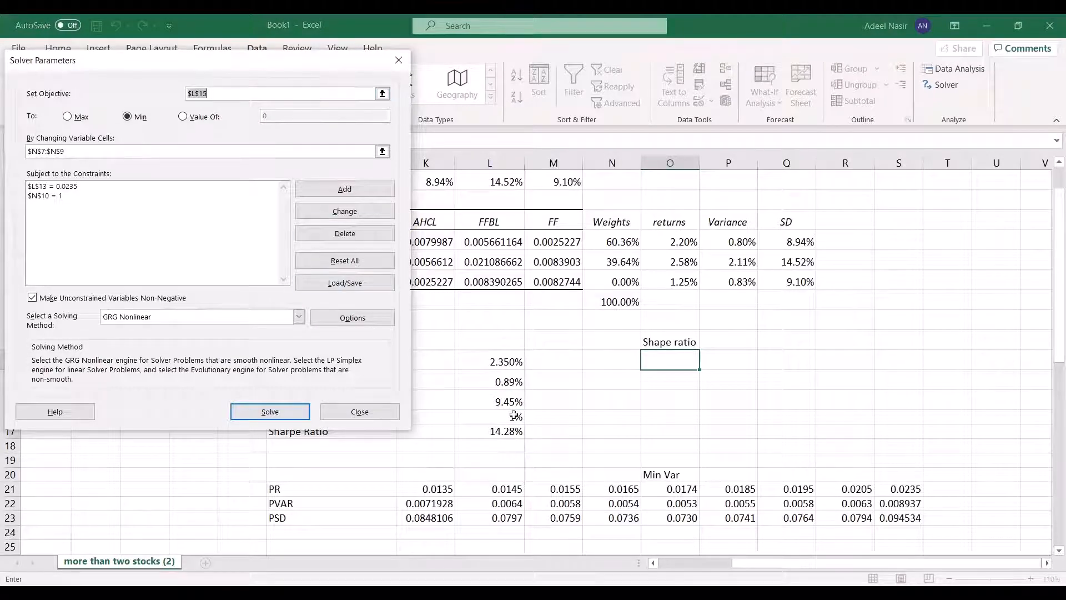
pyautogui.click(505, 432)
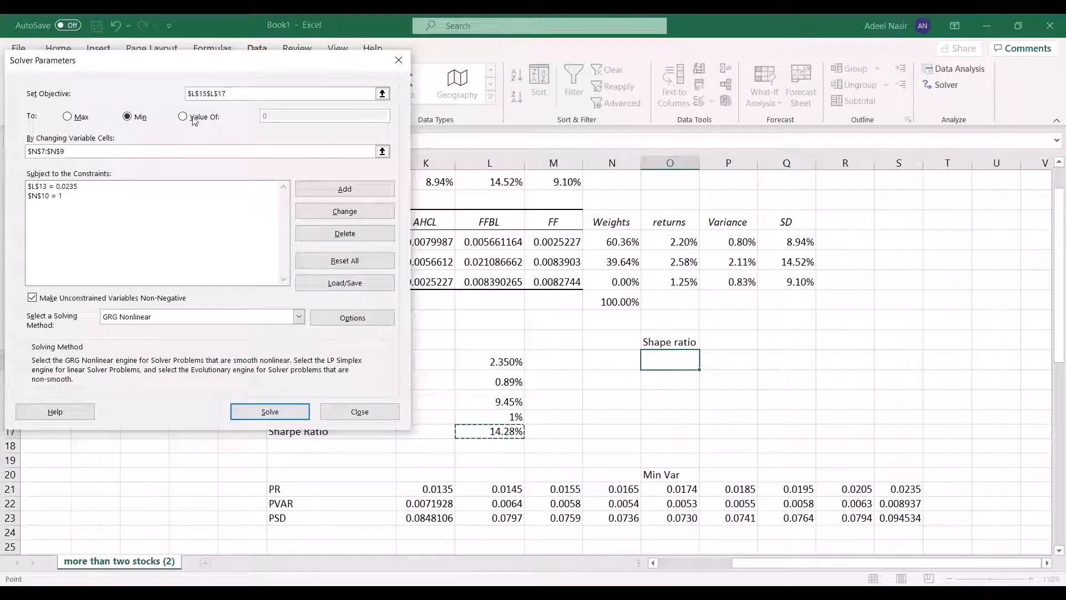
pyautogui.press('BackSpace')
pyautogui.press('BackSpace')
pyautogui.press('BackSpace')
pyautogui.press('BackSpace')
pyautogui.press('BackSpace')
pyautogui.press('BackSpace')
pyautogui.press('BackSpace')
pyautogui.press('BackSpace')
pyautogui.press('BackSpace')
pyautogui.press('BackSpace')
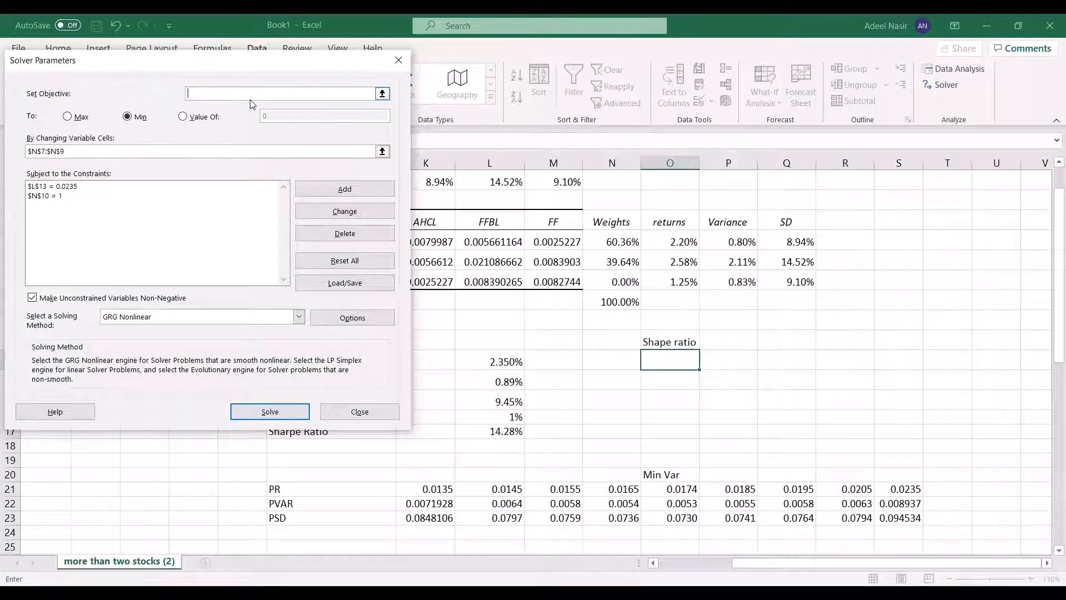
pyautogui.click(383, 94)
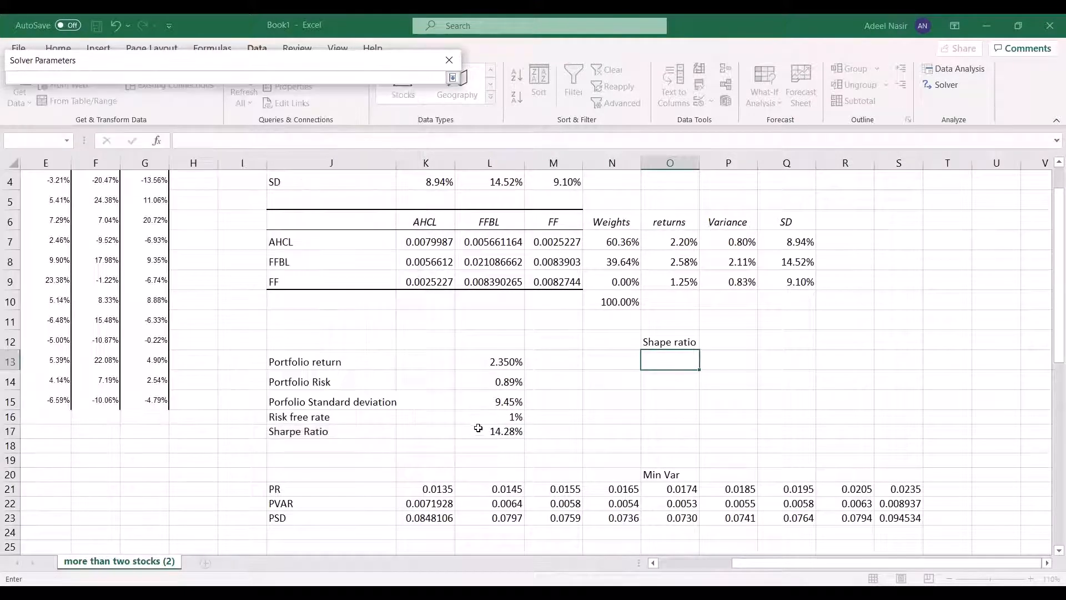
pyautogui.click(486, 431)
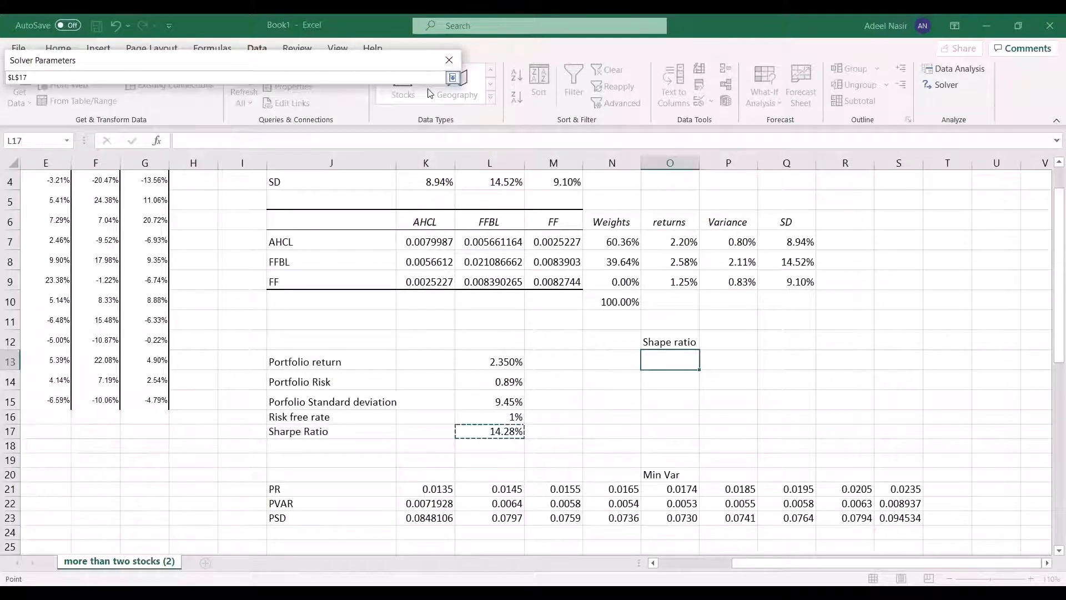
pyautogui.click(453, 77)
pyautogui.click(67, 116)
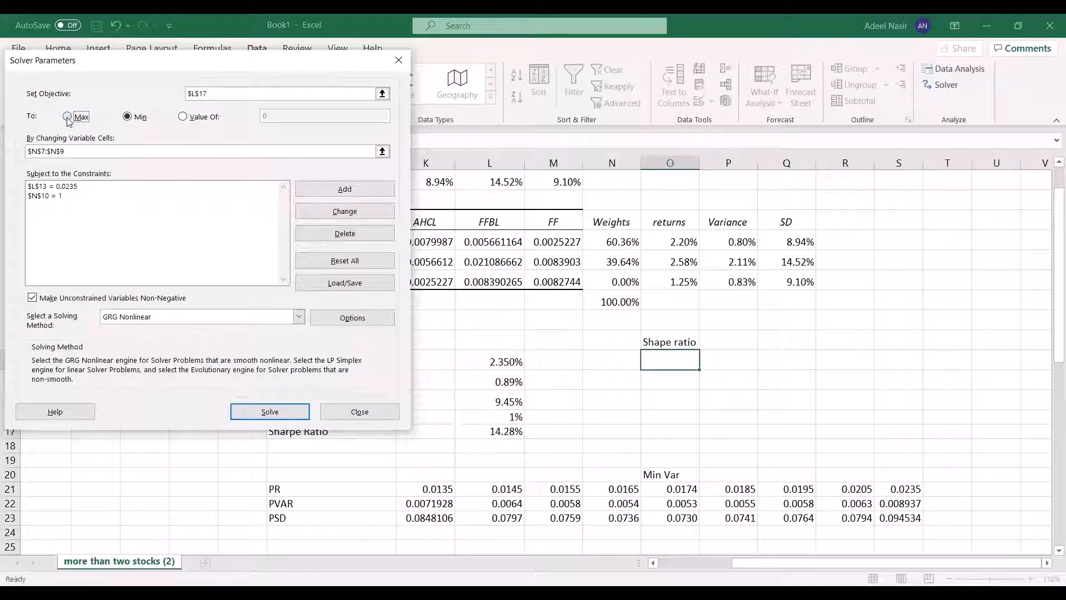
# - Delete the L13 return constraint from Solver, keeping only N10 = 1, and solve for the maximum Sharpe ratio
pyautogui.click(83, 187)
pyautogui.click(358, 216)
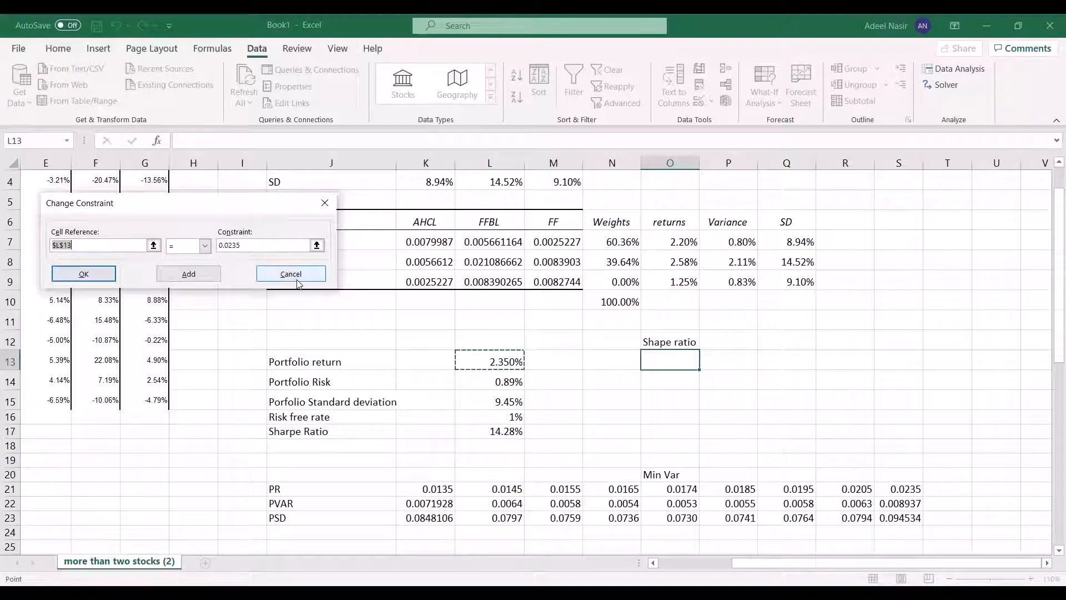
pyautogui.click(84, 273)
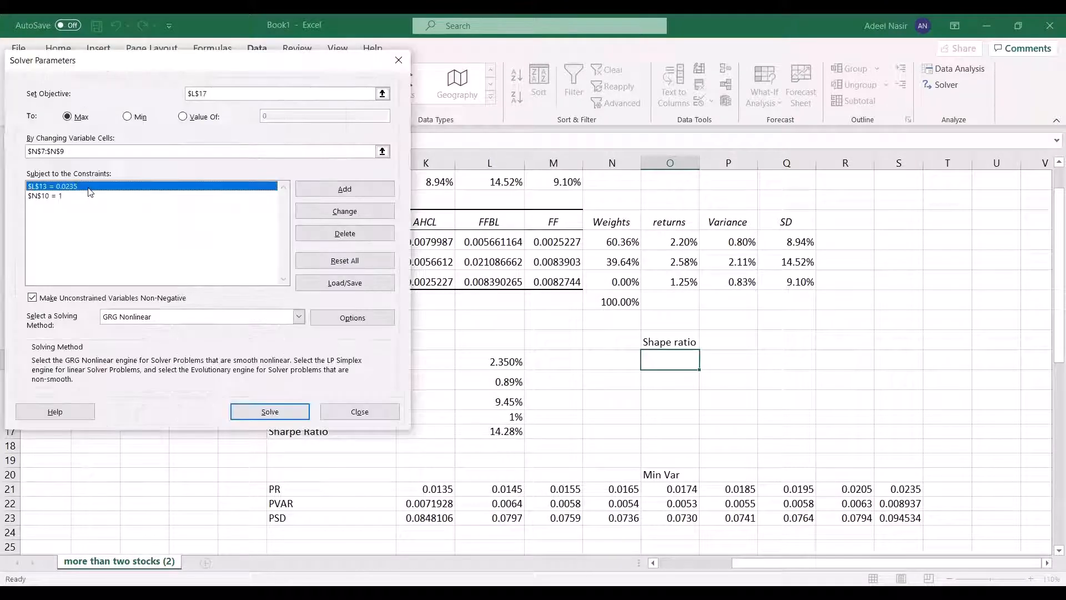
pyautogui.click(343, 240)
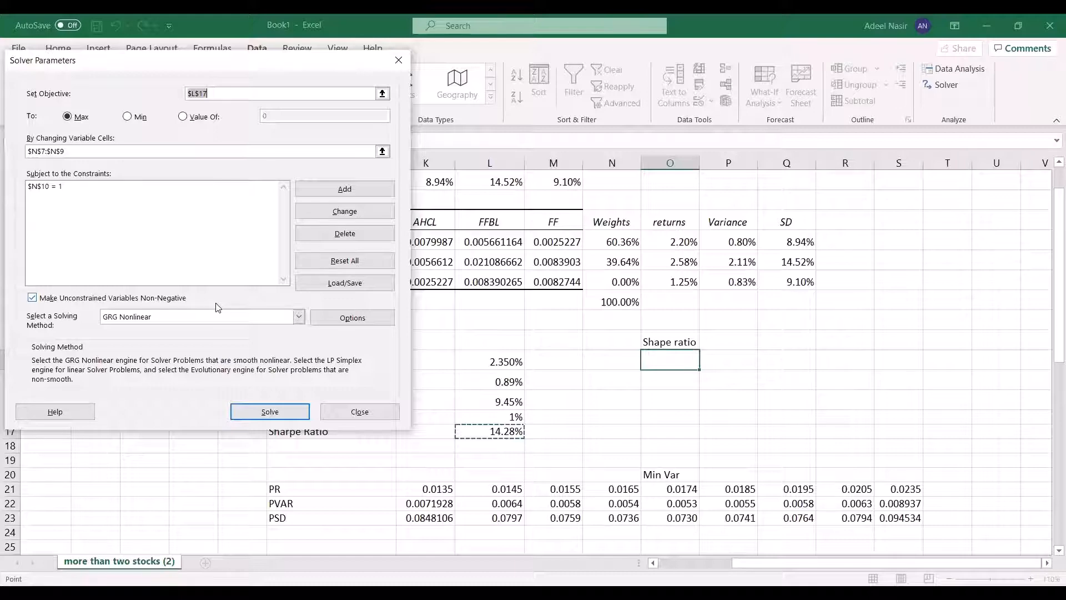
pyautogui.click(271, 414)
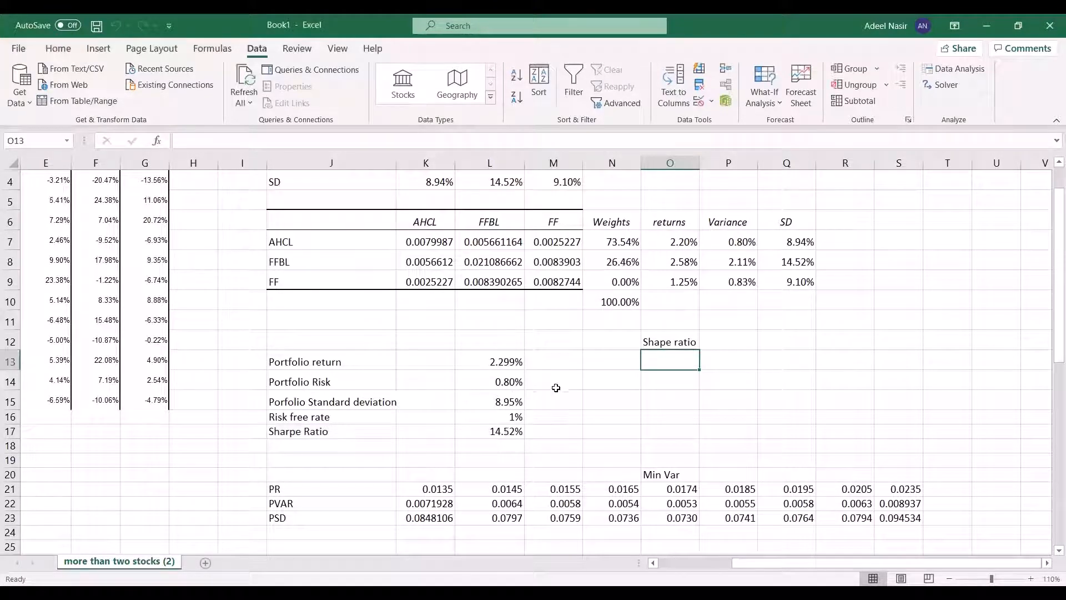
# - Reopen Solver and reselect the Sharpe ratio cell L17 as the objective to maximize
pyautogui.click(499, 362)
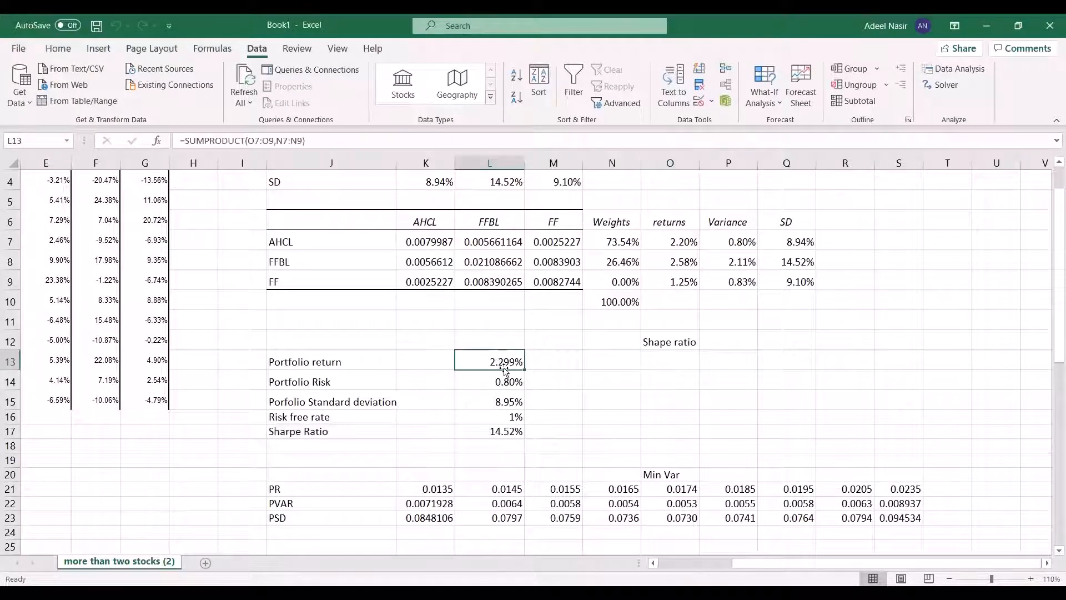
pyautogui.click(943, 85)
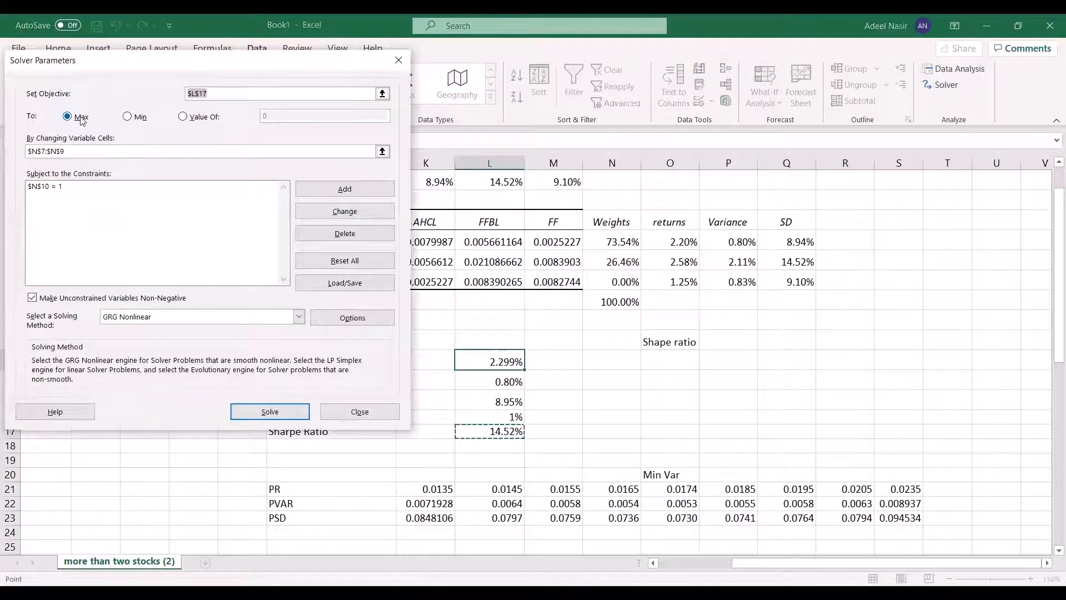
pyautogui.click(114, 150)
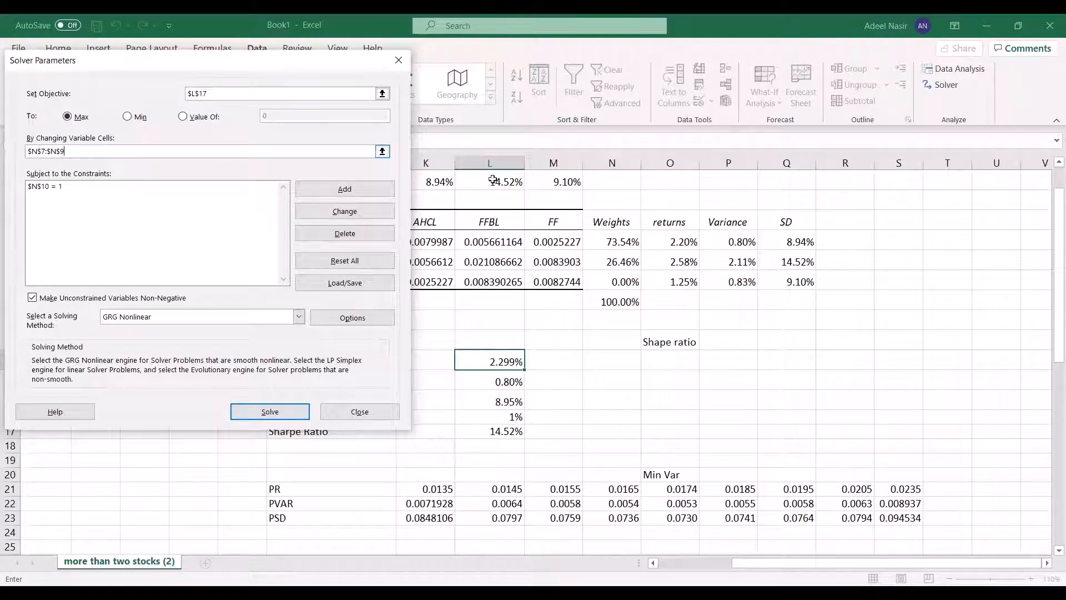
pyautogui.click(291, 91)
pyautogui.doubleClick(212, 95)
pyautogui.press('BackSpace')
pyautogui.click(382, 93)
pyautogui.click(482, 432)
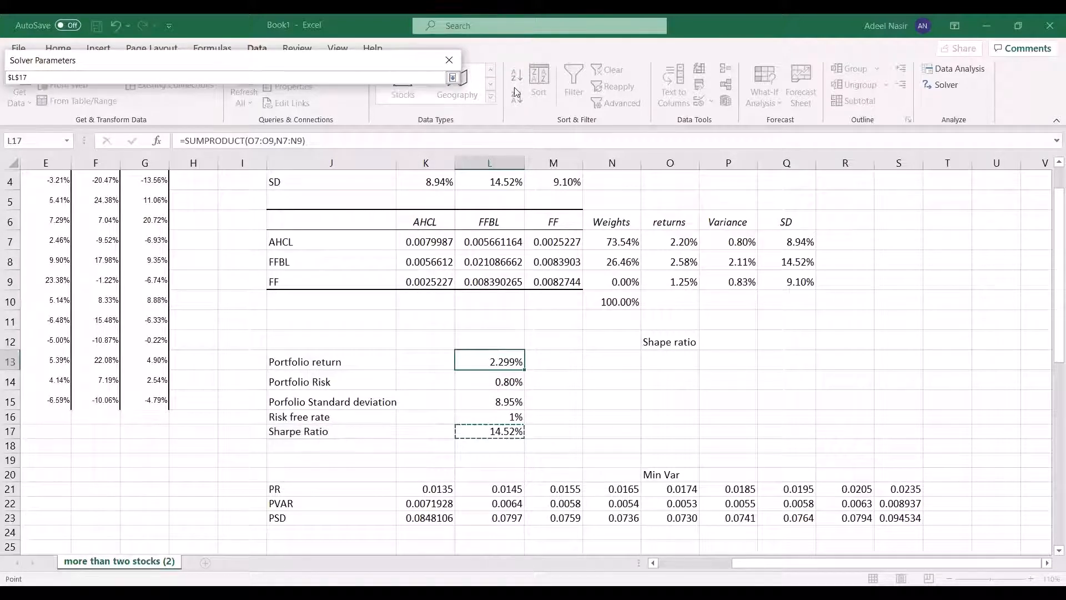
pyautogui.click(453, 78)
# - Reselect the weights N7:N9 as Solver's changing variable cells, solve and keep the solution
pyautogui.click(86, 154)
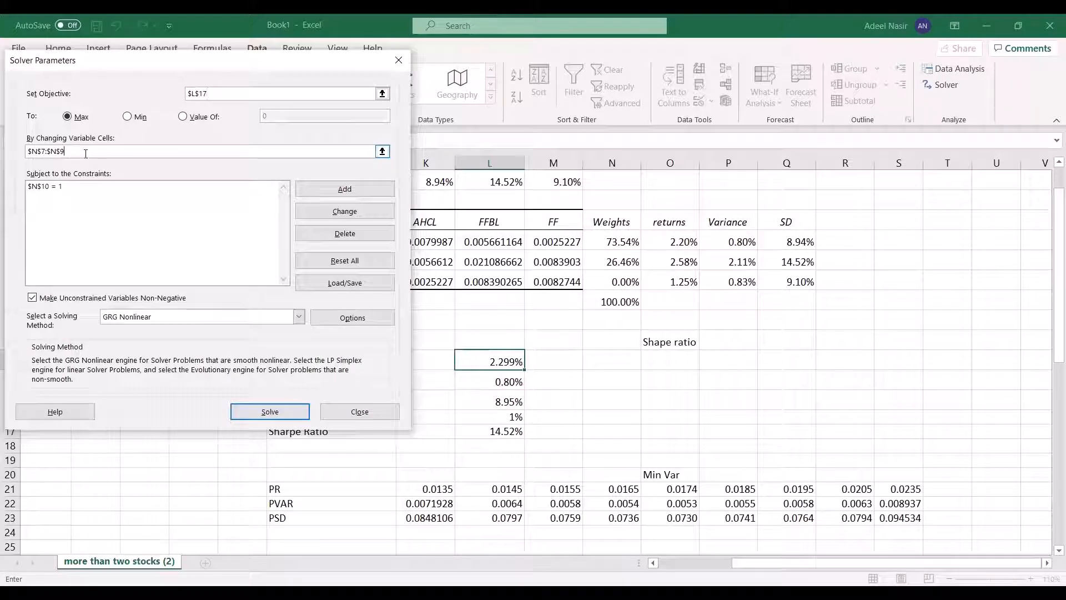
pyautogui.moveTo(81, 151); pyautogui.dragTo(27, 151)
pyautogui.press('BackSpace')
pyautogui.click(383, 152)
pyautogui.moveTo(625, 242); pyautogui.dragTo(627, 276)
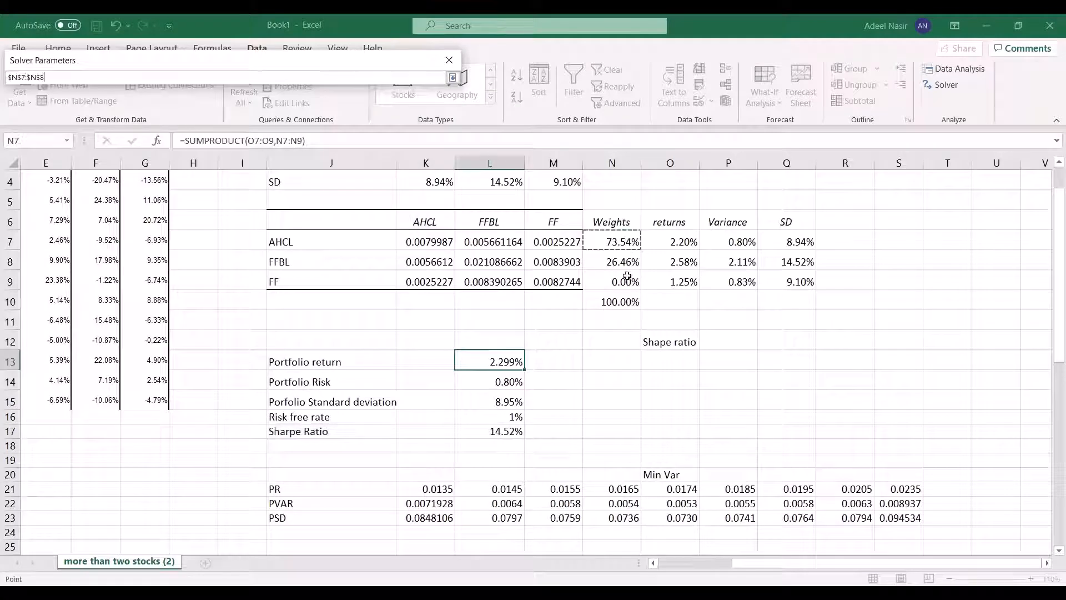
pyautogui.click(453, 77)
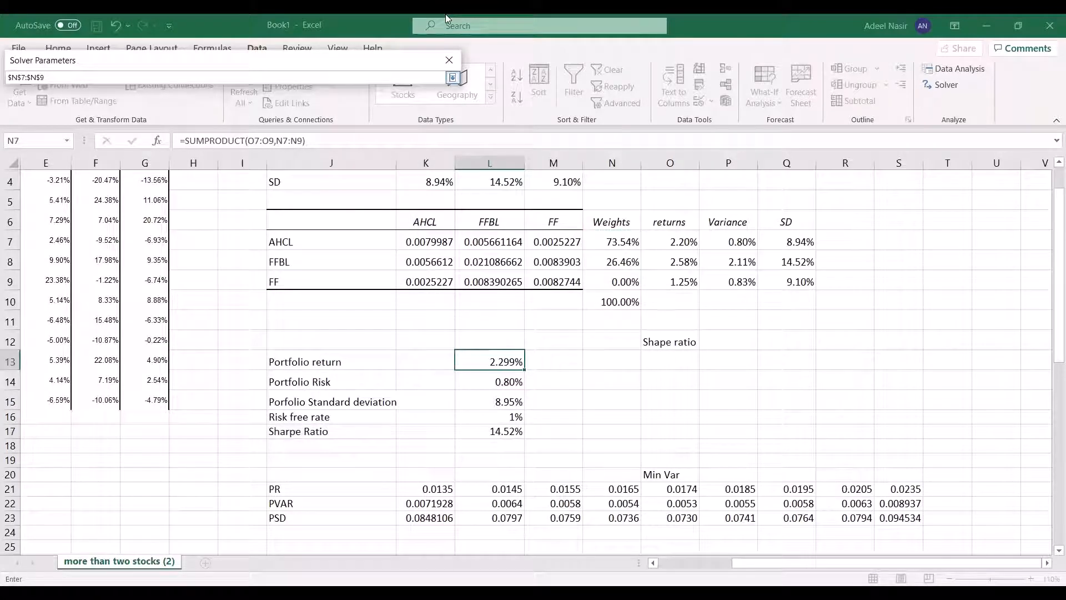
pyautogui.click(56, 187)
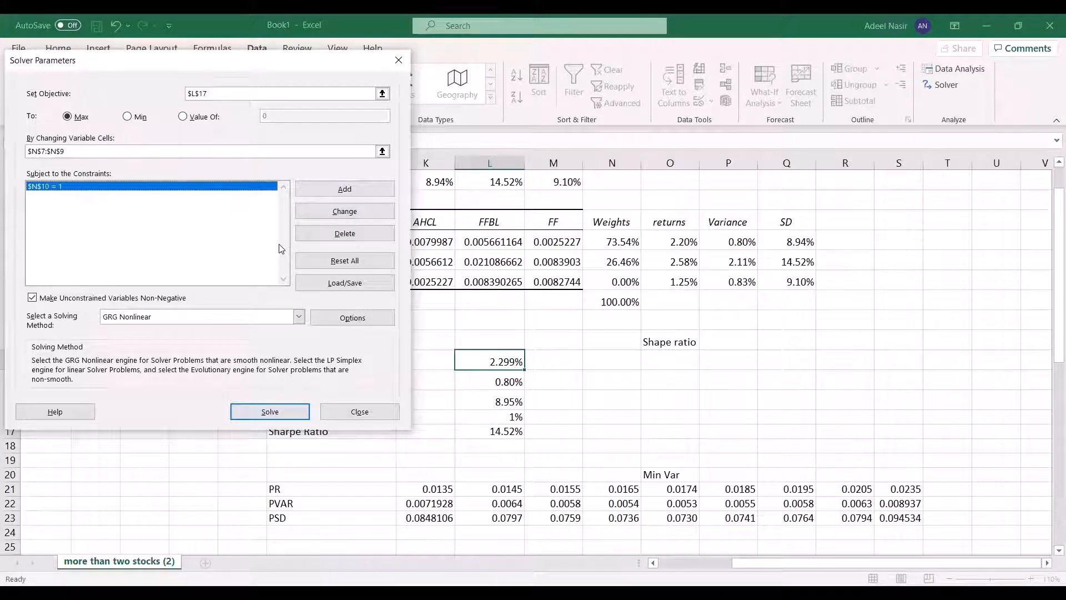
pyautogui.click(289, 412)
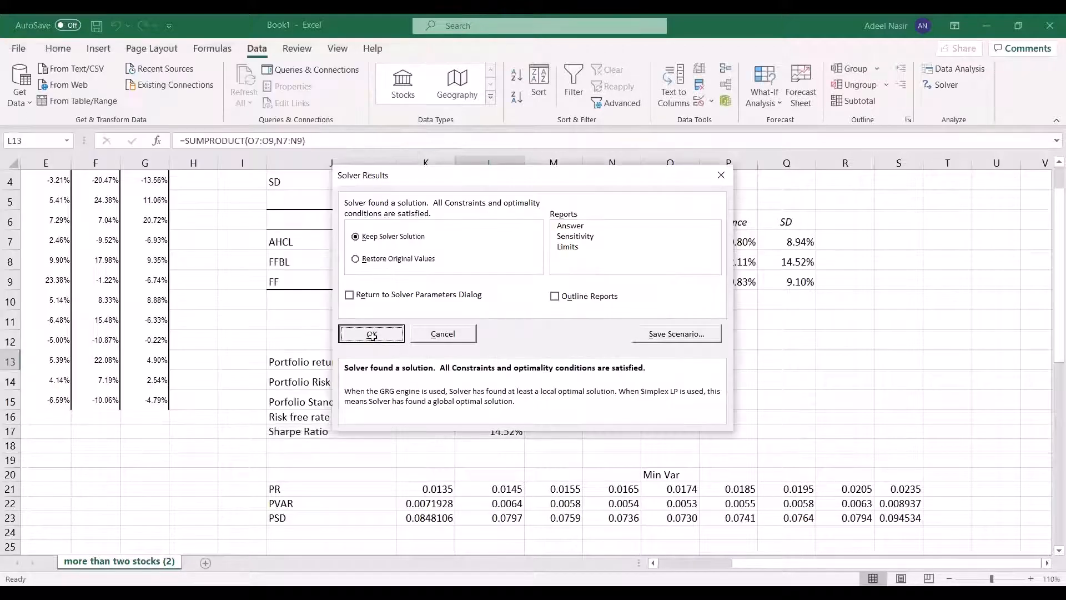
pyautogui.click(372, 335)
# - Examine the portfolio results in L13:L15 and the Sharpe ratio formula in L17
pyautogui.moveTo(495, 358); pyautogui.dragTo(496, 399)
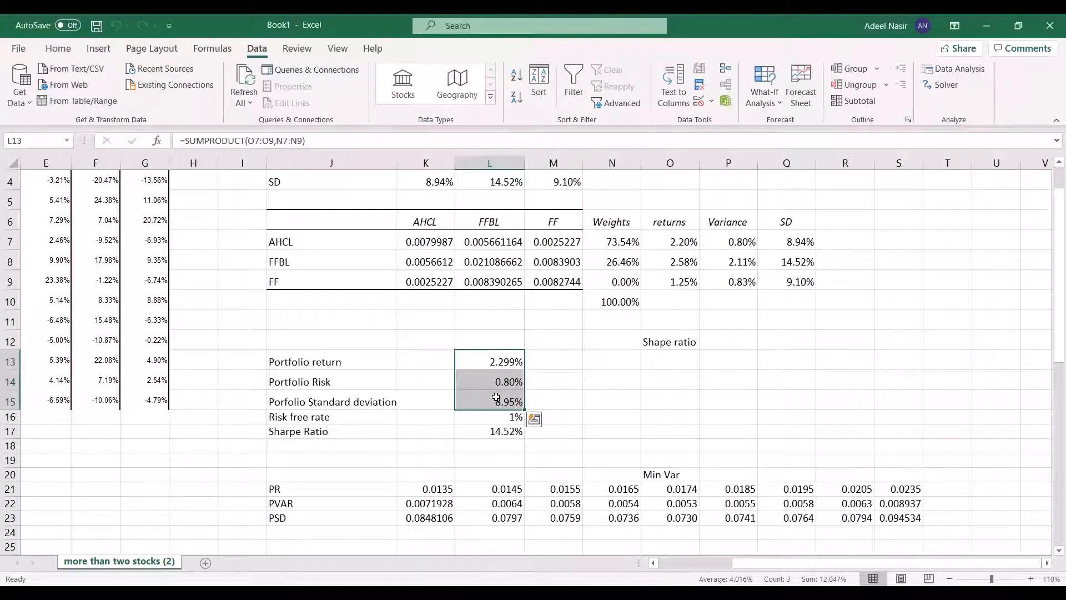
pyautogui.click(493, 432)
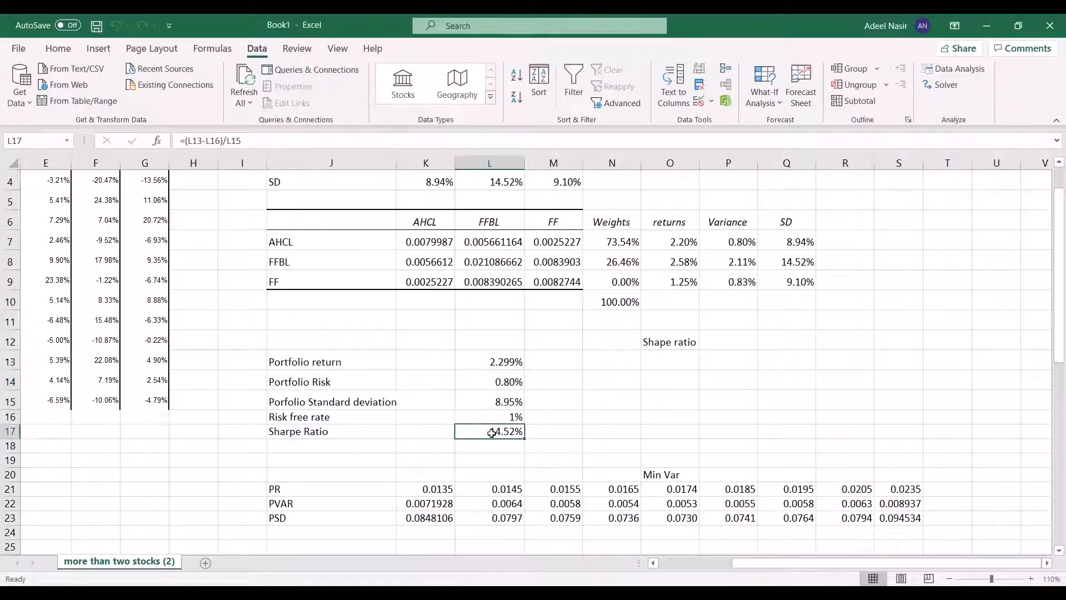
pyautogui.doubleClick(494, 431)
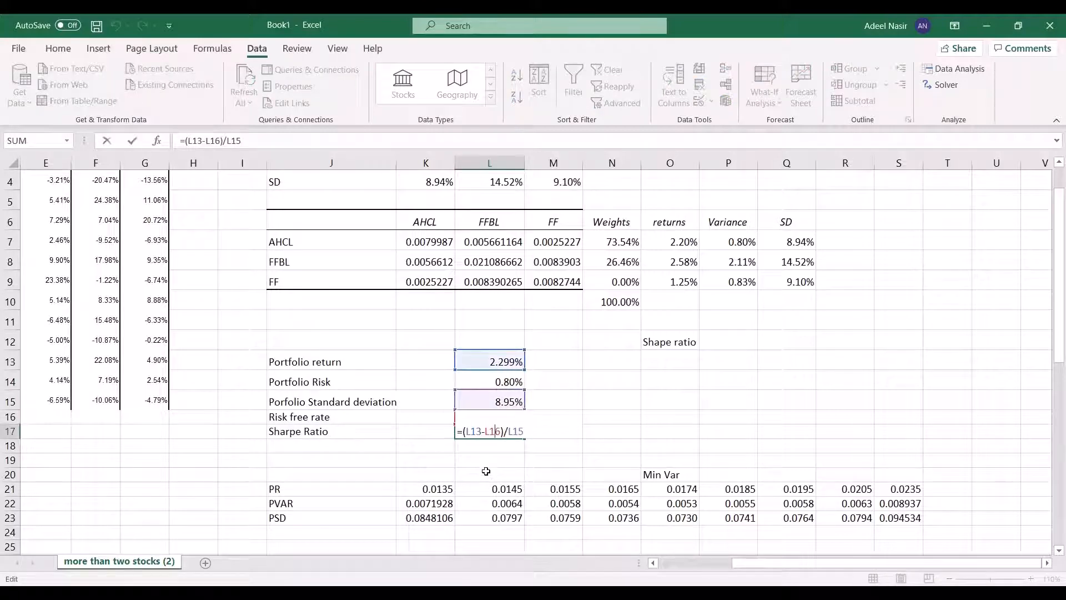
pyautogui.hotkey('ctrl', 'Return')
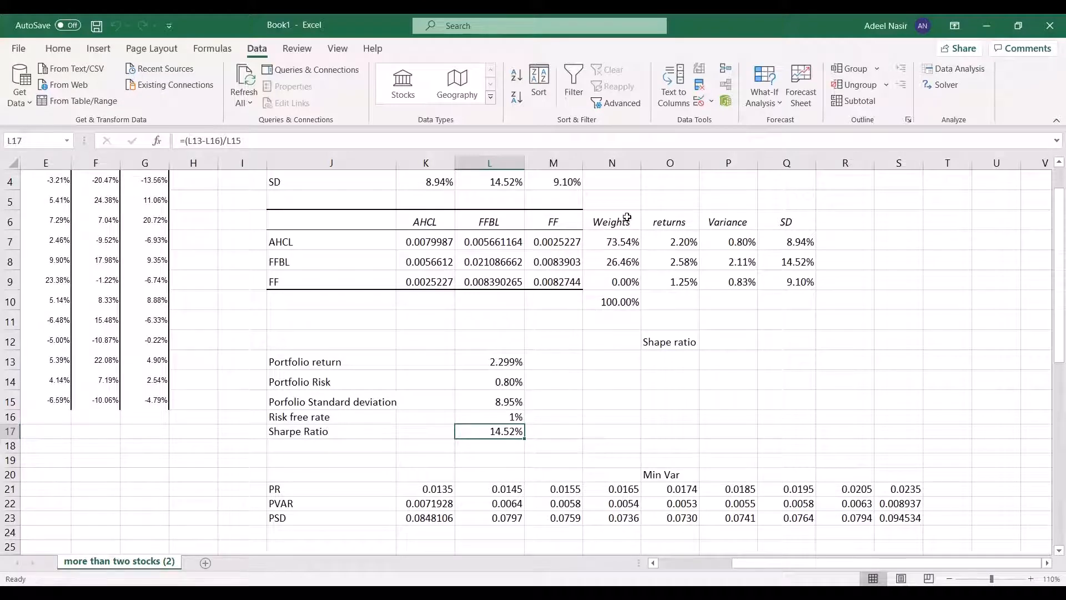
# - Copy the portfolio results in L13:L15 and paste them as values starting at O13 under the Shape ratio heading
pyautogui.moveTo(613, 243); pyautogui.dragTo(612, 272)
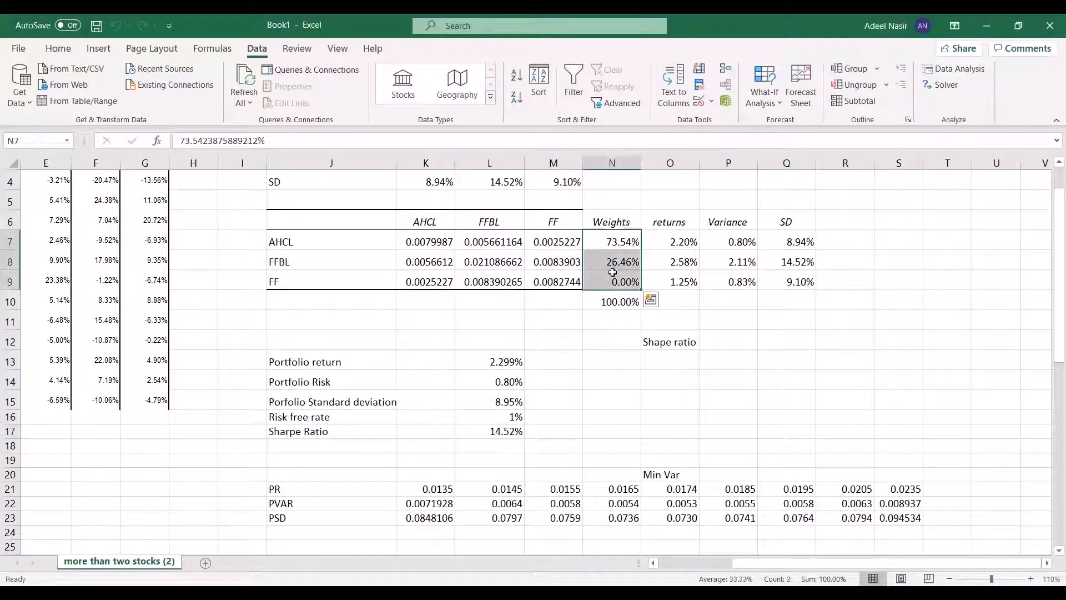
pyautogui.hotkey('ctrl', 'c')
pyautogui.moveTo(517, 361); pyautogui.dragTo(514, 404)
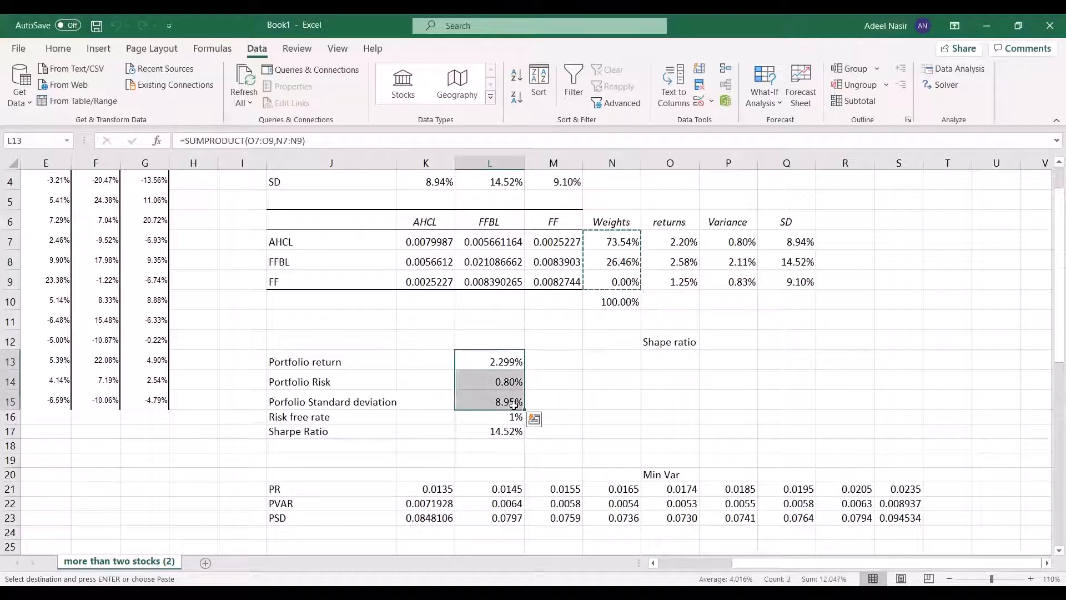
pyautogui.hotkey('ctrl', 'c')
pyautogui.click(683, 362)
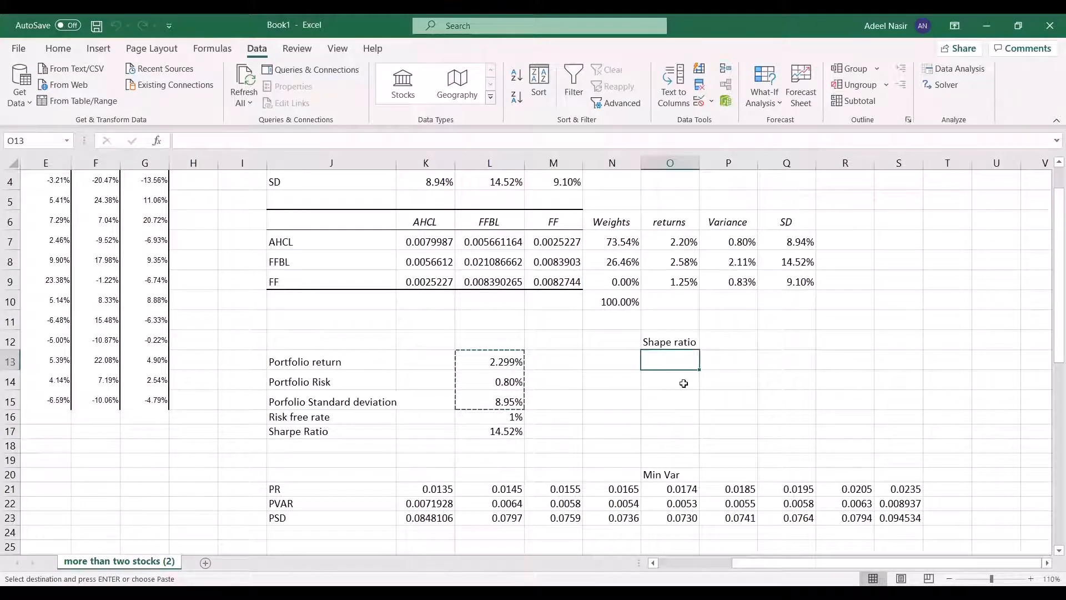
pyautogui.hotkey('ctrl', 'shift', 'v')
# - Reduce the number format of the pasted values in O13:O15 to three decimal places
pyautogui.scroll(-2, 690, 383)
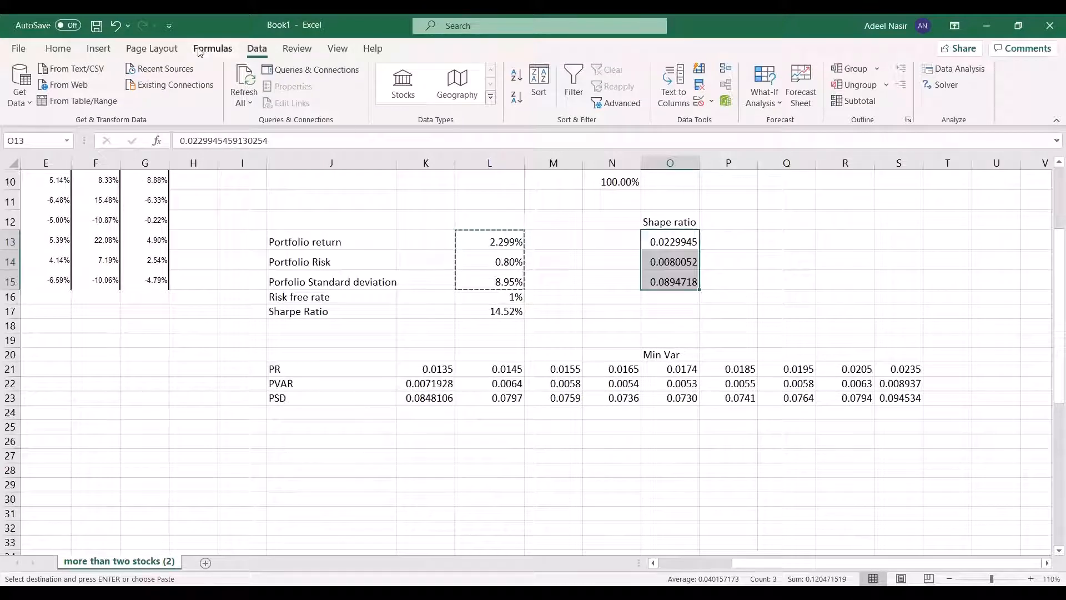
pyautogui.click(62, 49)
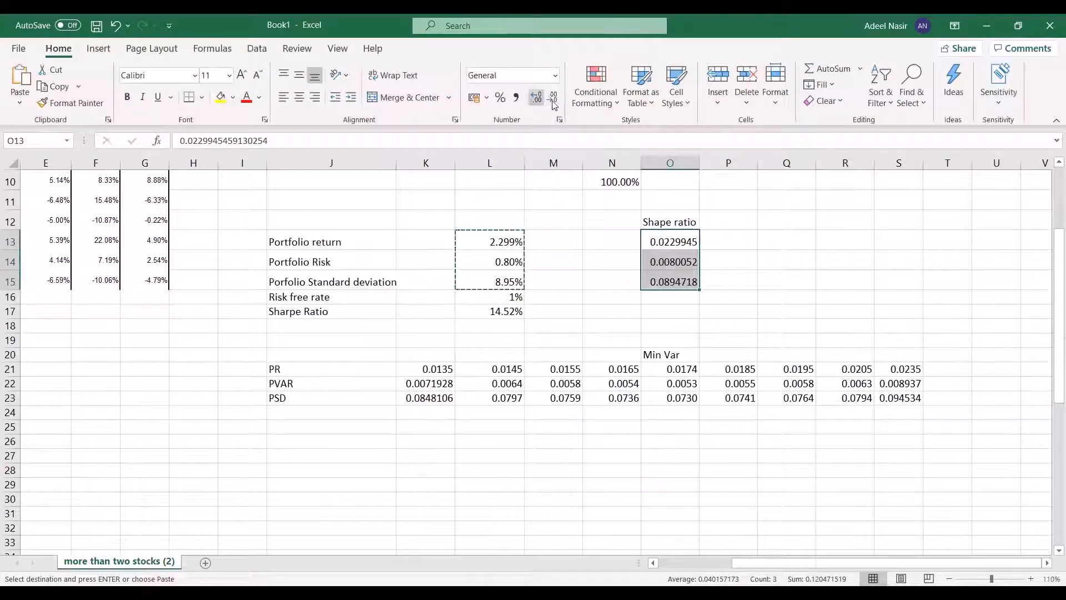
pyautogui.click(553, 97)
pyautogui.click(553, 97)
pyautogui.click(553, 97)
pyautogui.click(553, 98)
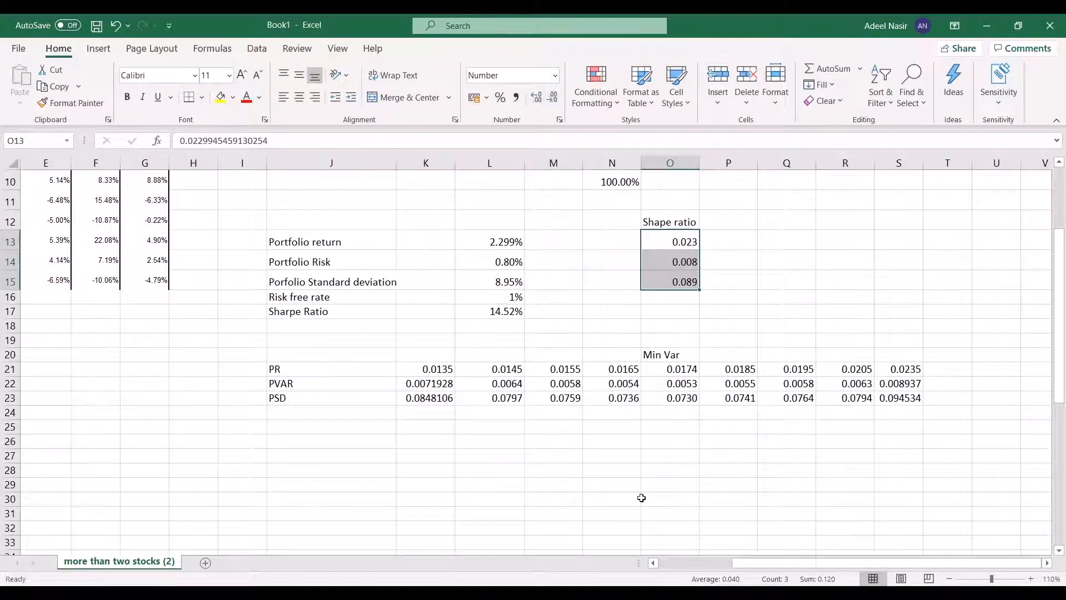
# - Set the pasted values in O13:O15 to four decimal places
pyautogui.click(536, 97)
pyautogui.click(535, 495)
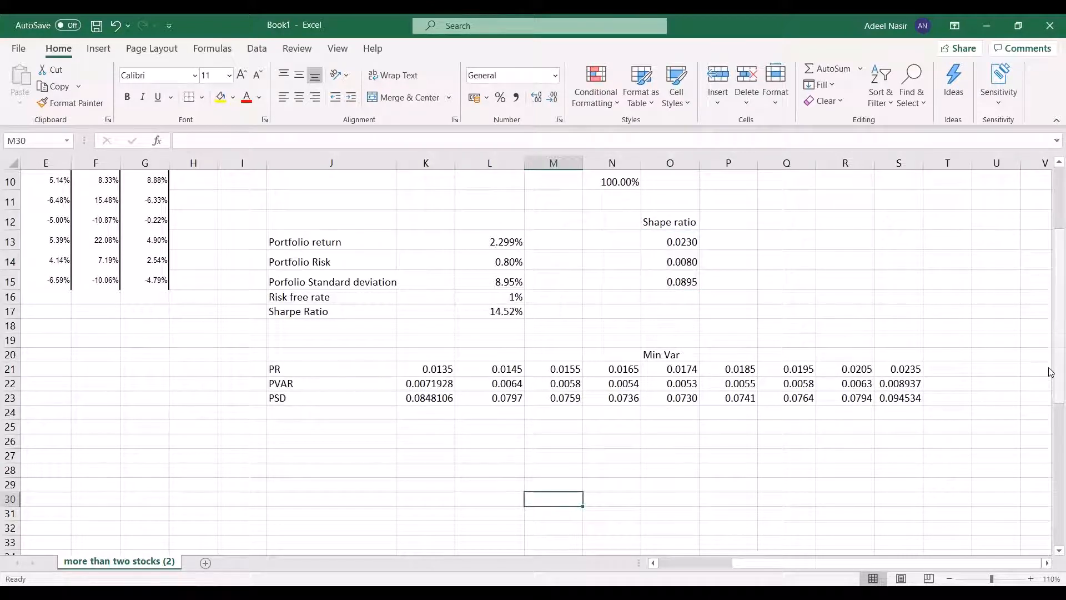
# - Insert an empty scatter chart with smooth lines and markers, and move it towards the left side of the sheet
pyautogui.scroll(-1, 1051, 372)
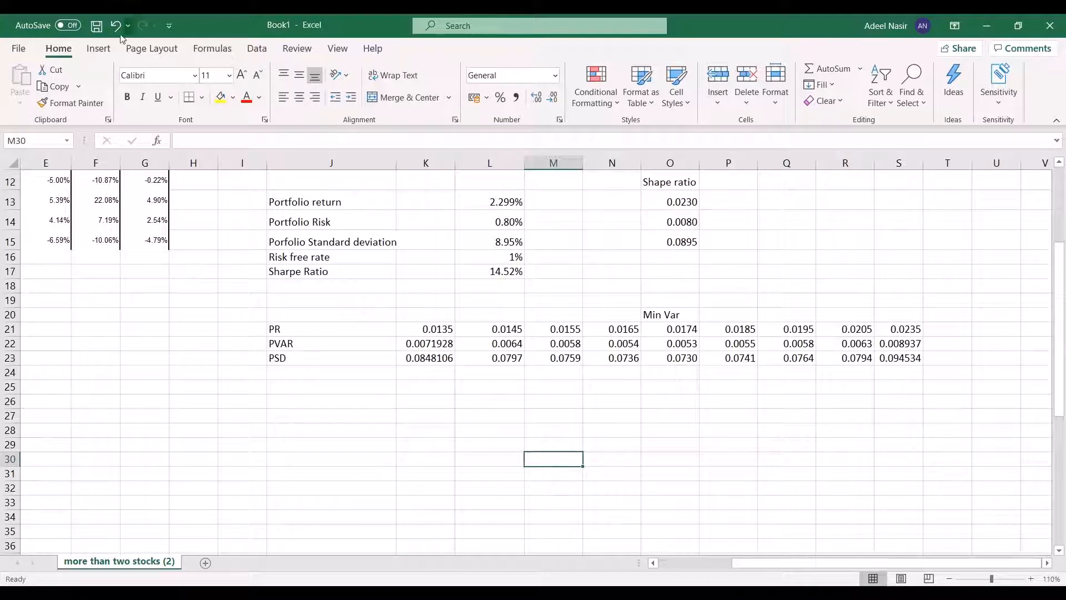
pyautogui.click(98, 48)
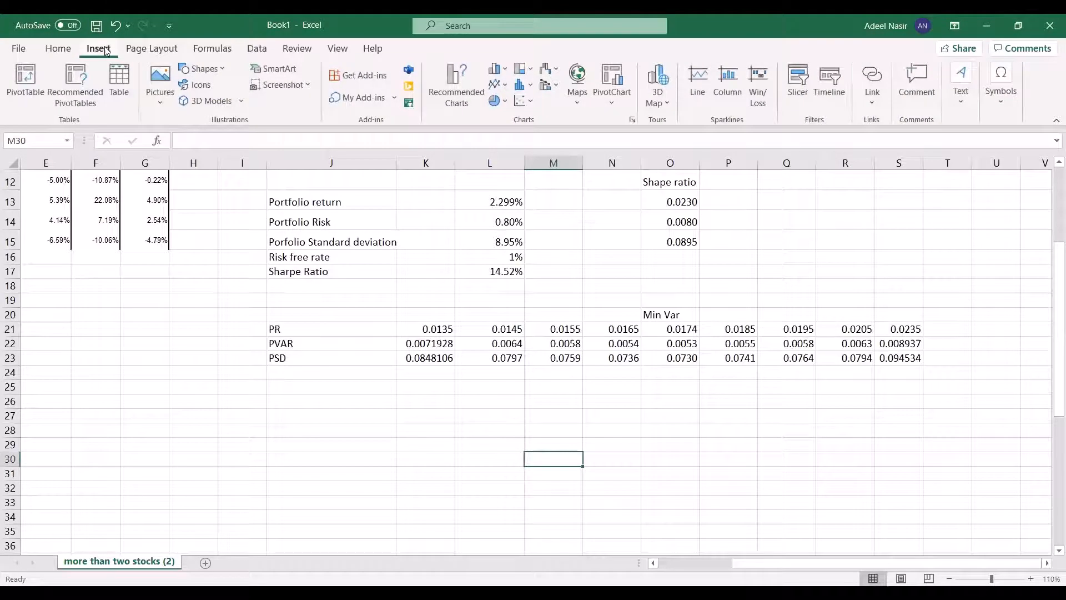
pyautogui.click(439, 96)
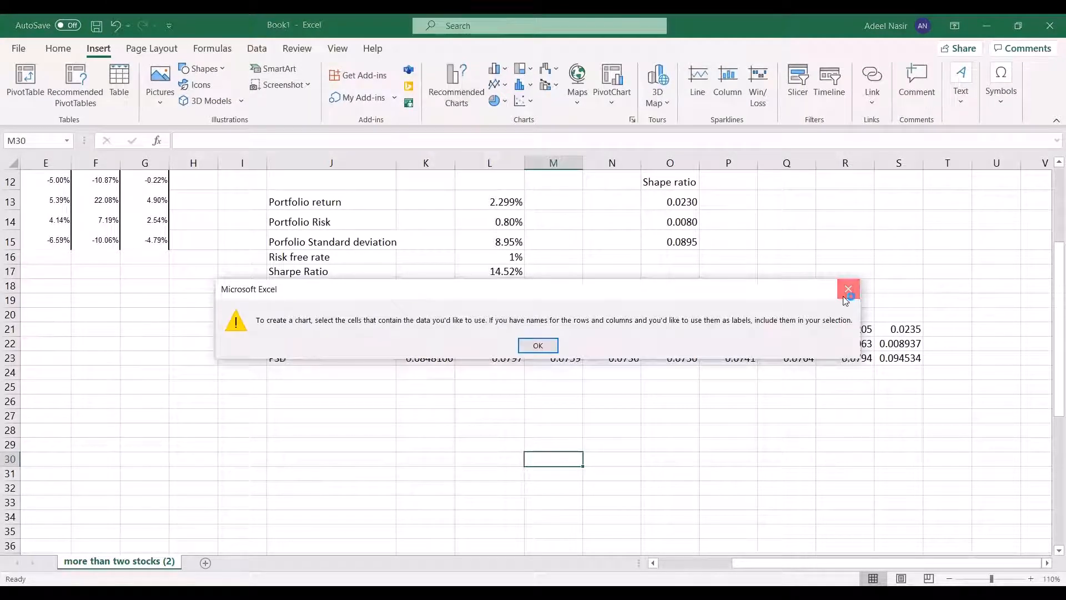
pyautogui.click(844, 297)
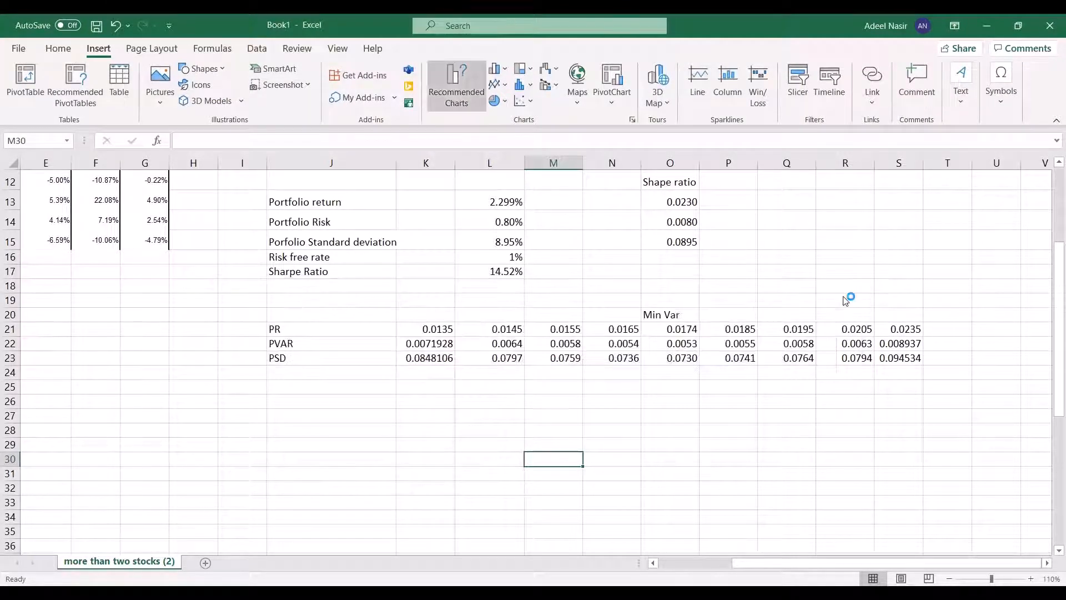
pyautogui.click(522, 107)
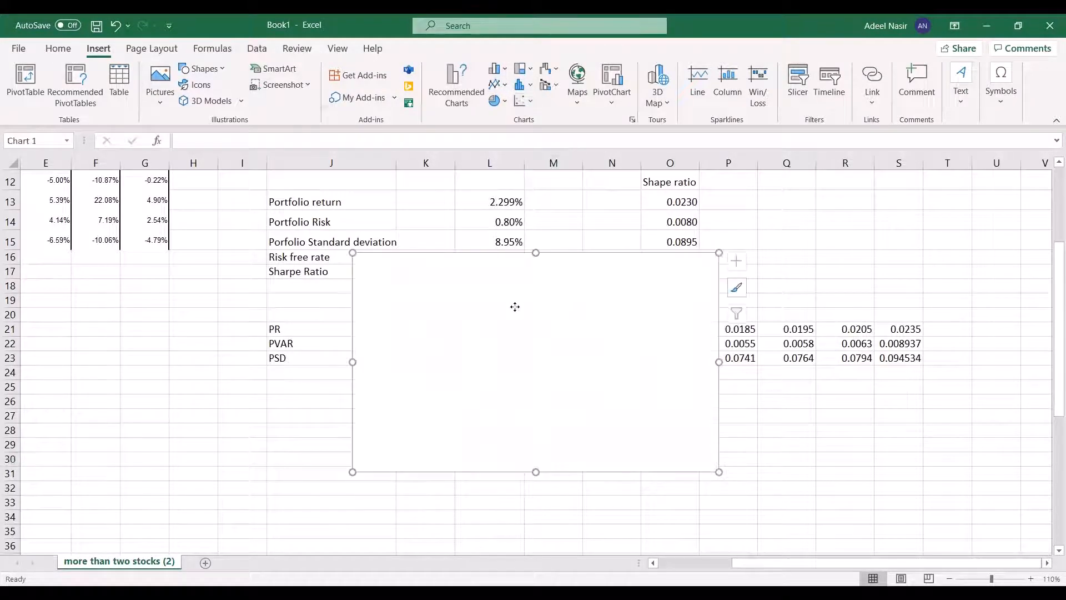
pyautogui.moveTo(514, 305); pyautogui.dragTo(272, 236)
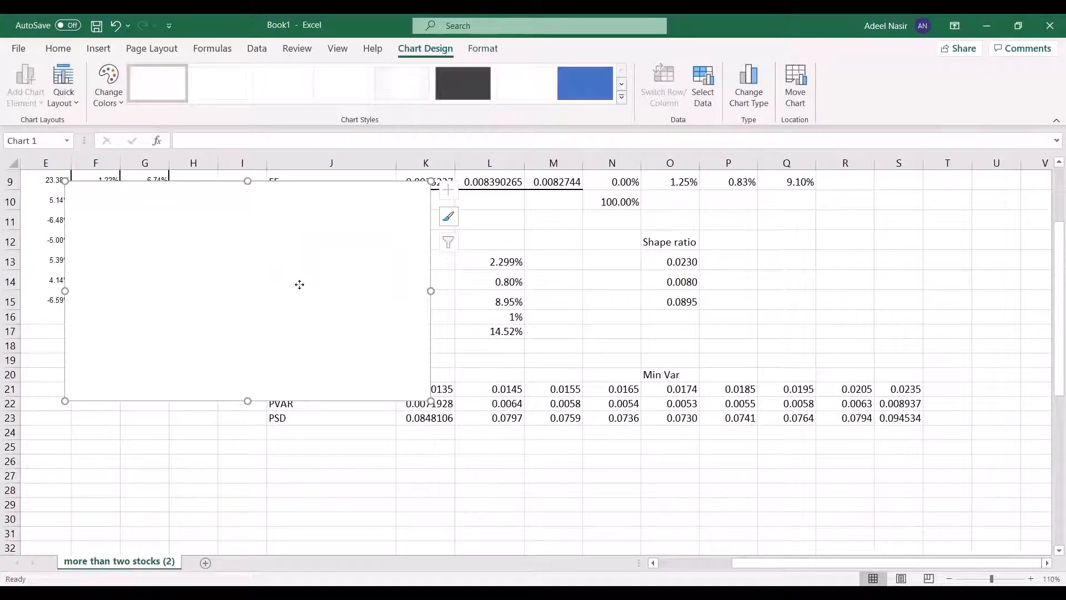
# - Add a data series named Efficient Frontier to the empty scatter chart
pyautogui.hotkey('alt', 'j')
pyautogui.press('c')
pyautogui.press('e')
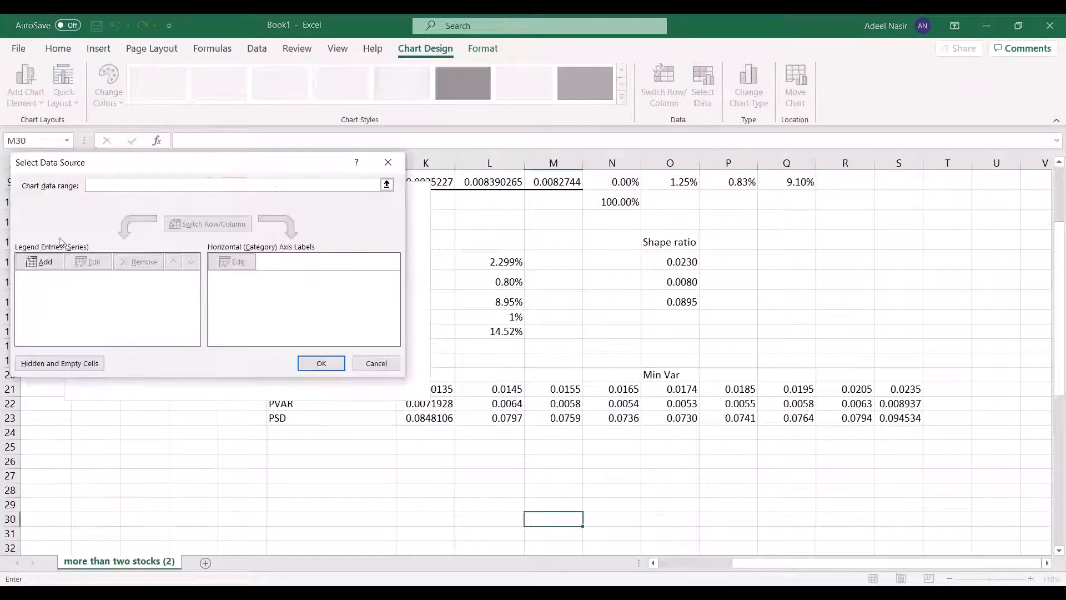
pyautogui.click(42, 263)
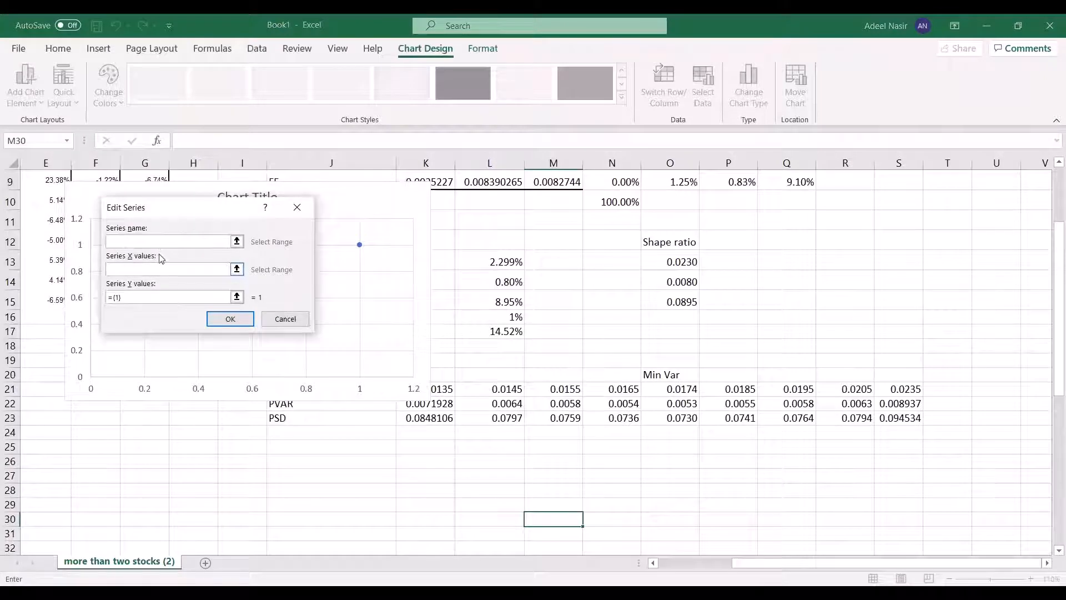
pyautogui.write('Efficie')
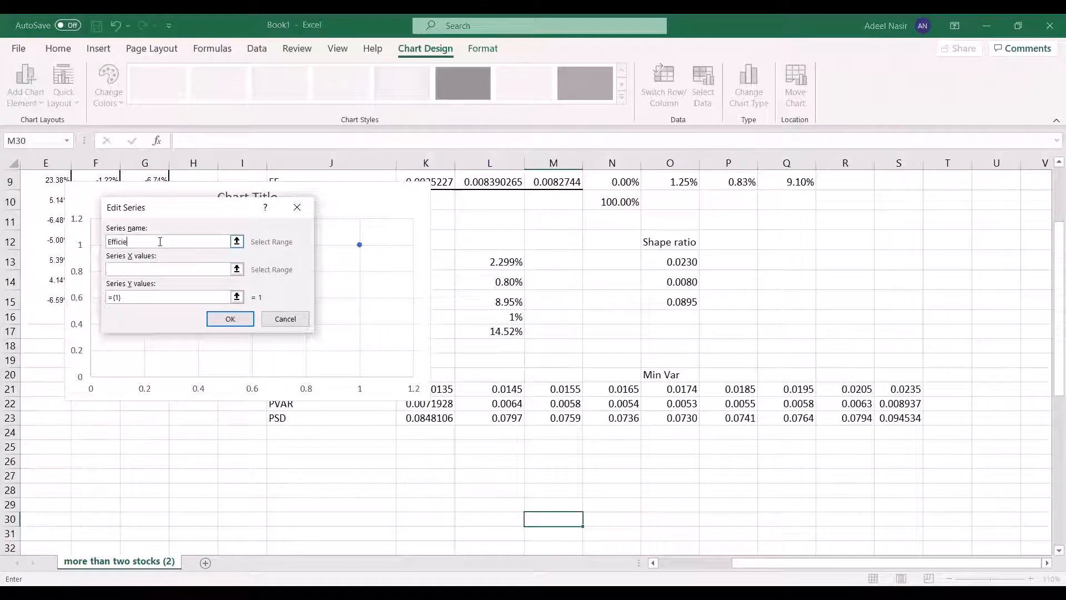
pyautogui.write('nt Frontier')
# - Set the series' Y values to the PR row K21:S21 and its X values to the PSD row K23:S23, and apply the data source
pyautogui.moveTo(170, 295); pyautogui.dragTo(104, 293)
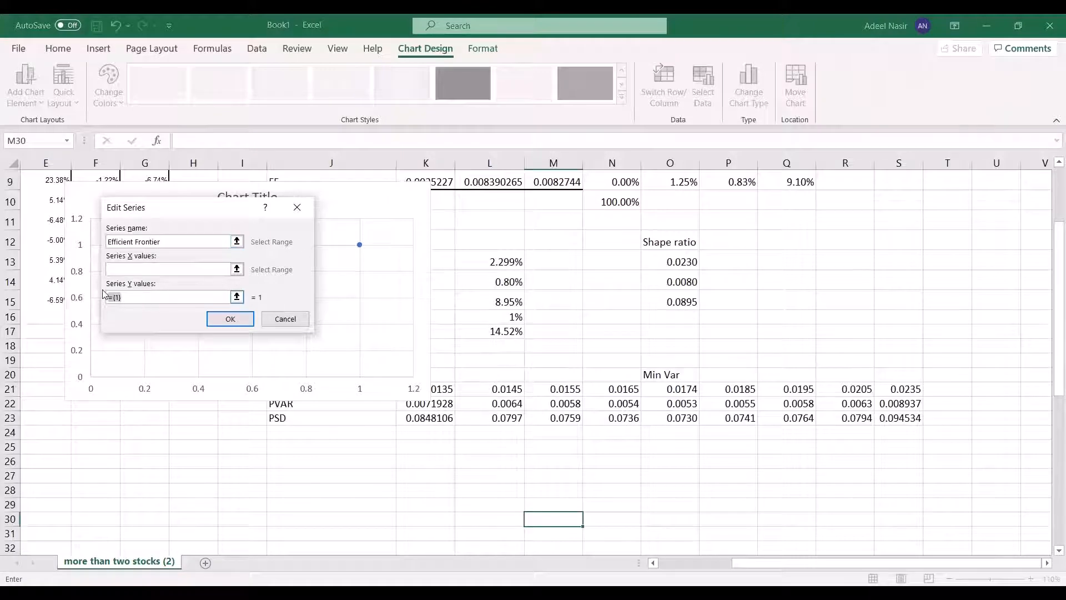
pyautogui.press('BackSpace')
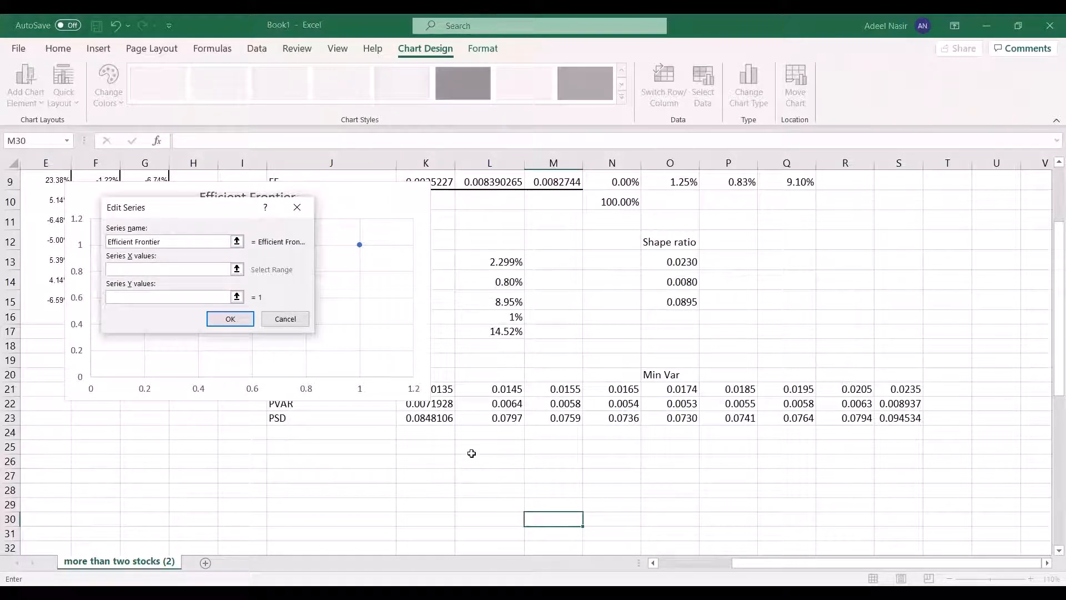
pyautogui.click(449, 387)
pyautogui.hotkey('ctrl', 'shift', 'Right')
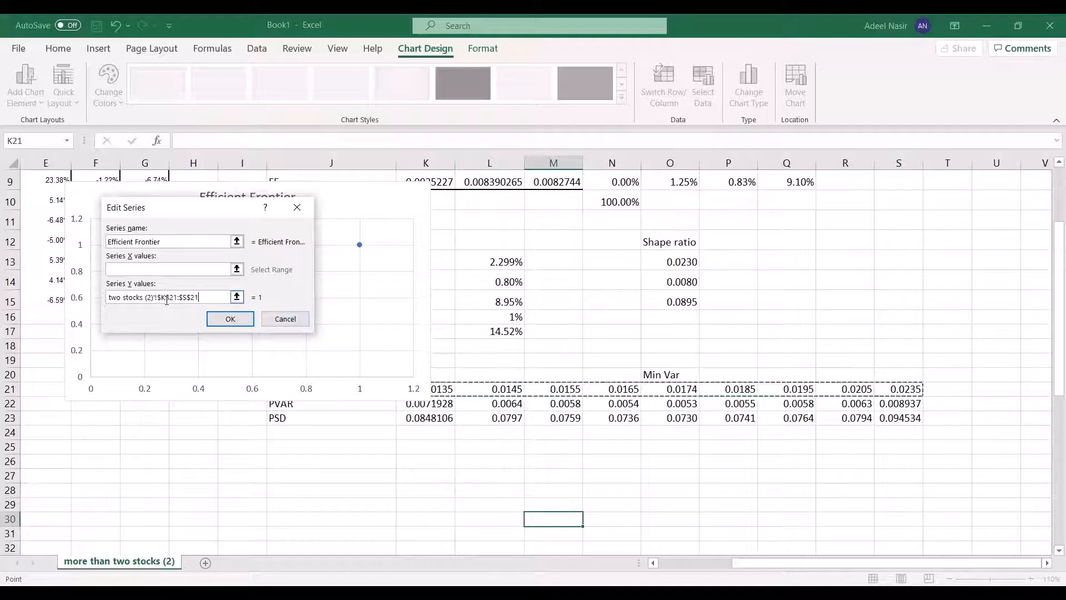
pyautogui.click(206, 268)
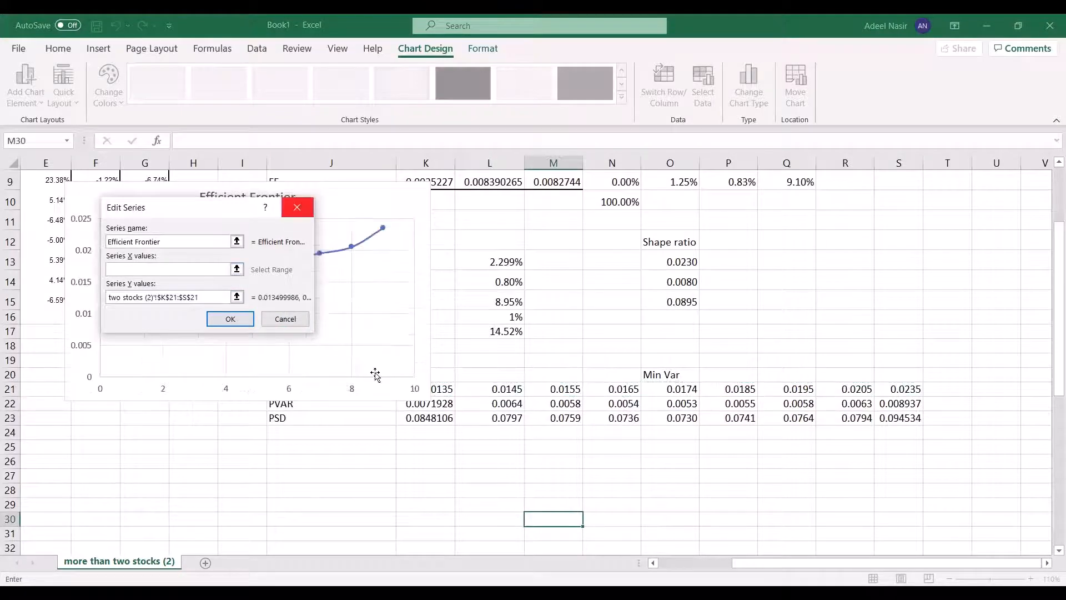
pyautogui.click(418, 418)
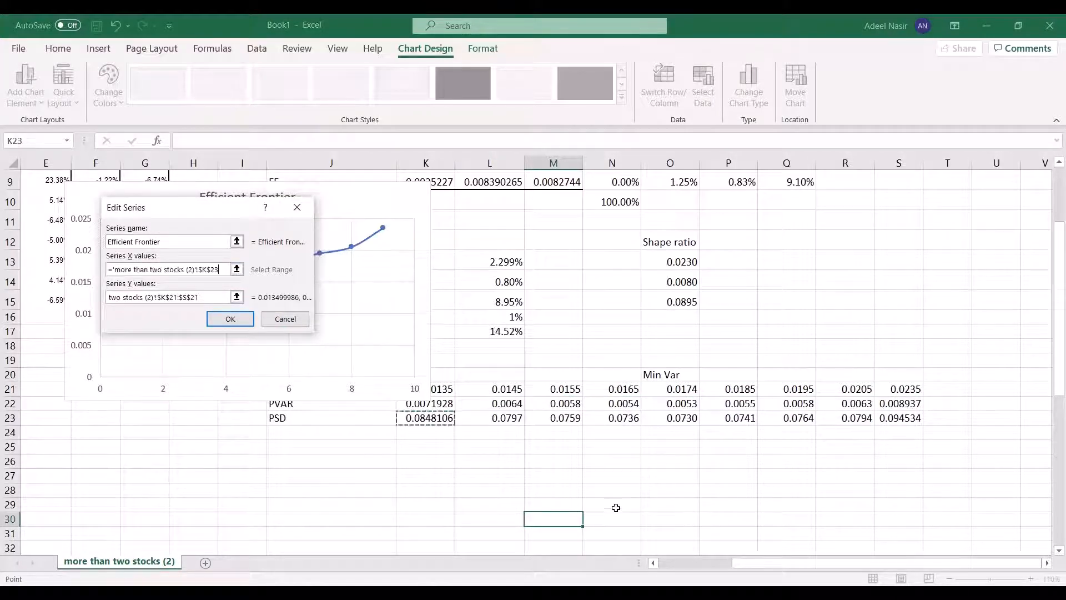
pyautogui.hotkey('ctrl', 'shift', 'Right')
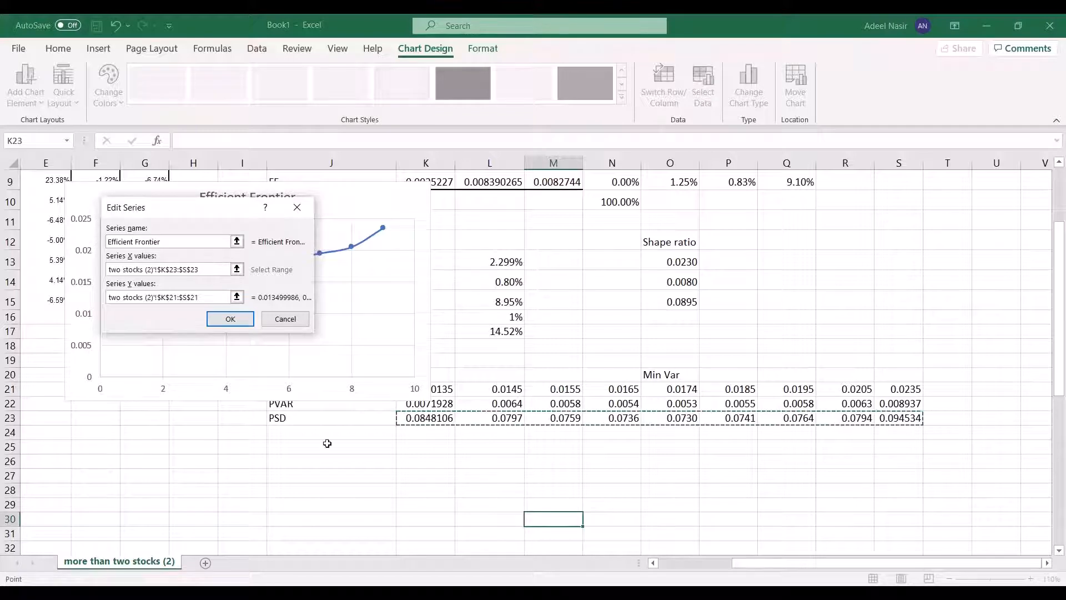
pyautogui.click(240, 319)
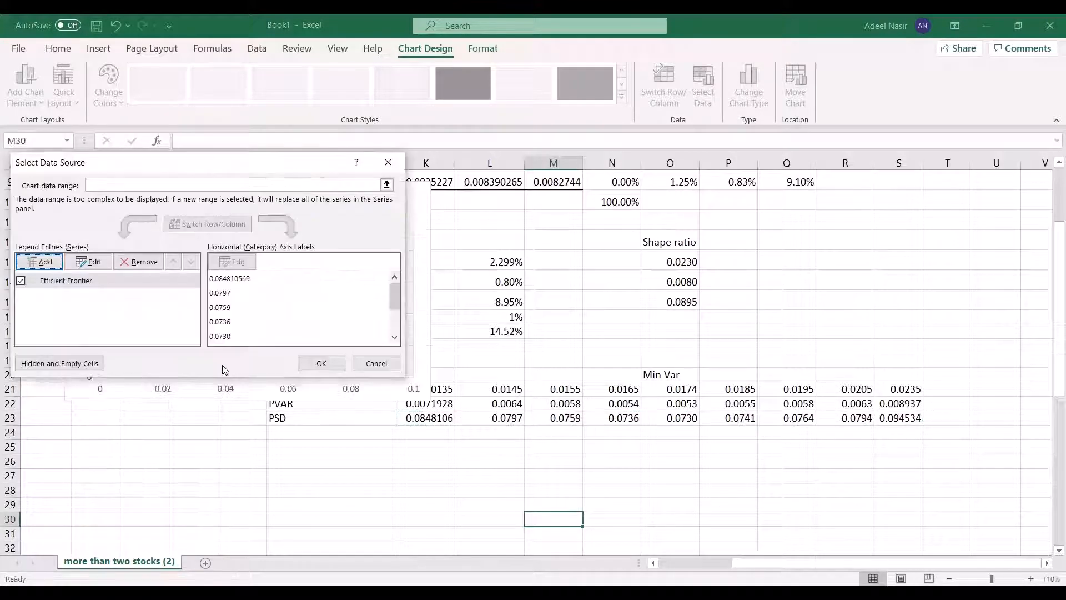
pyautogui.click(317, 364)
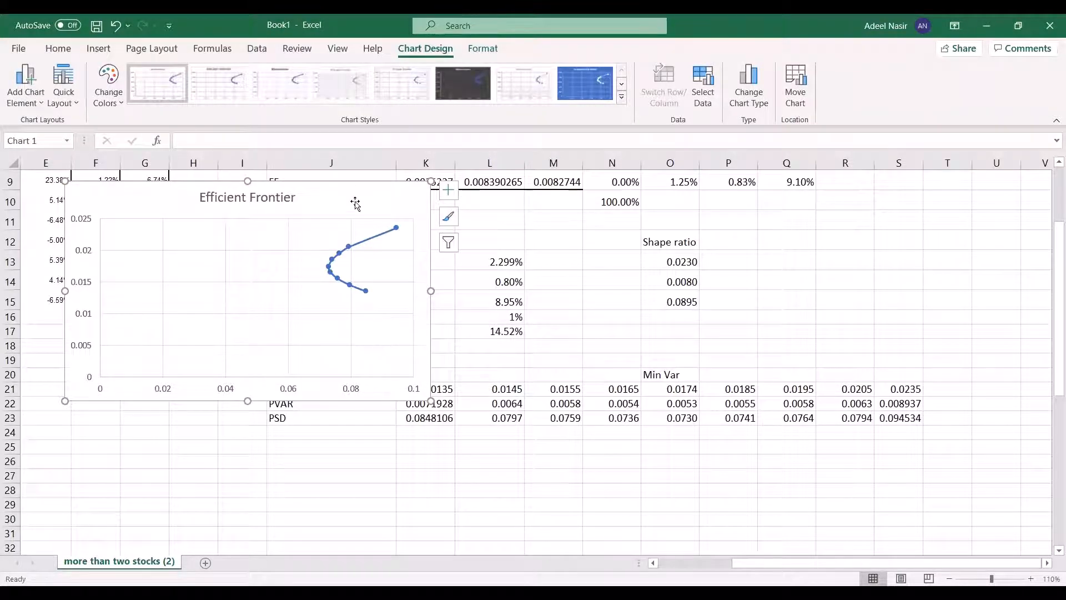
# - Move the Efficient Frontier chart down over columns G to L and start adding a second data series to it
pyautogui.moveTo(355, 191); pyautogui.dragTo(461, 258)
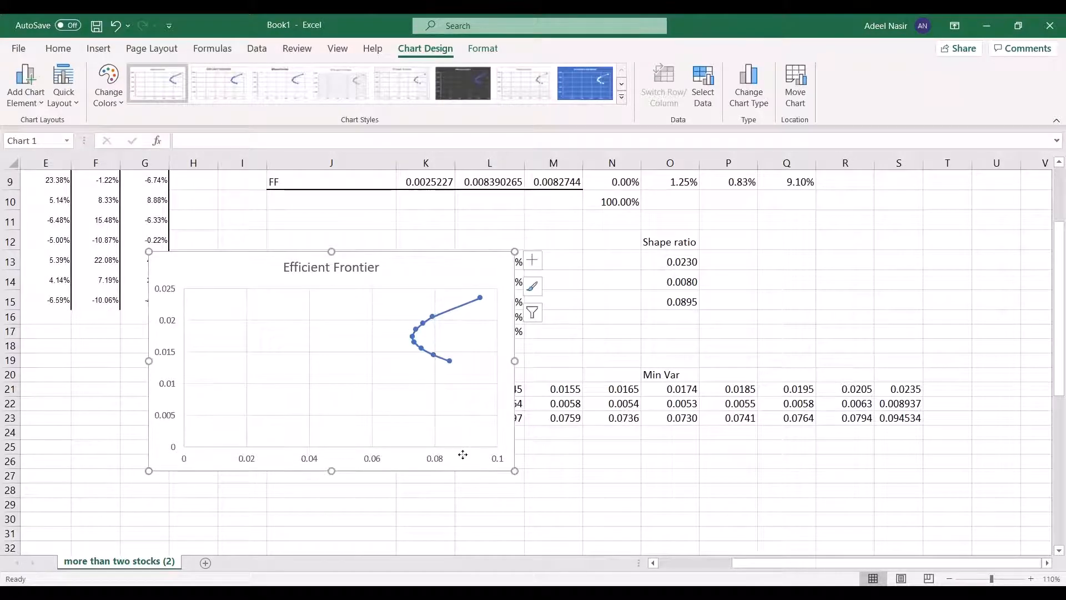
pyautogui.rightClick(464, 393)
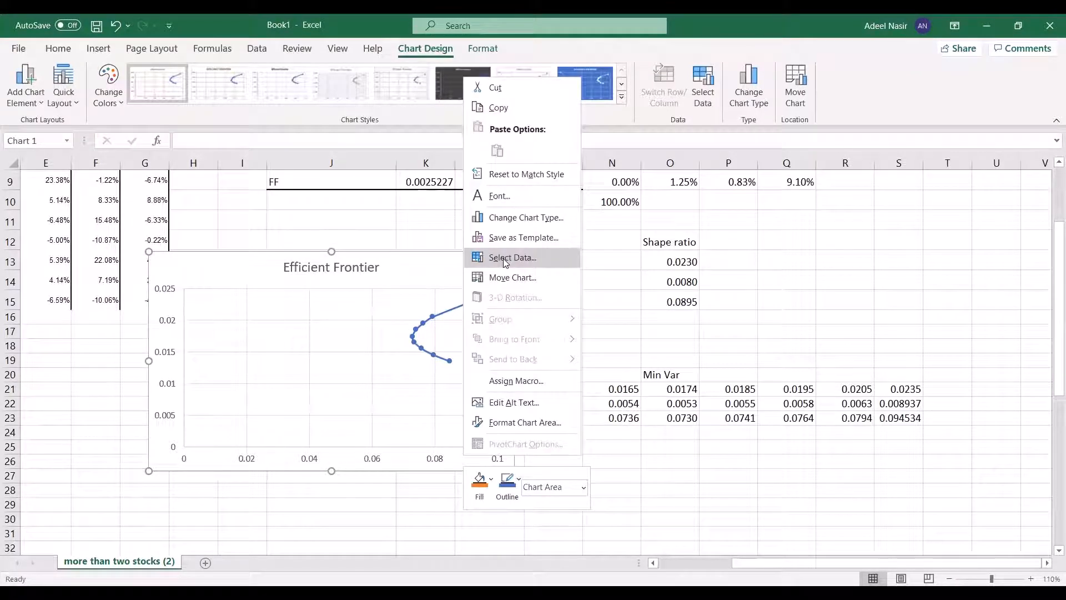
pyautogui.press('Return')
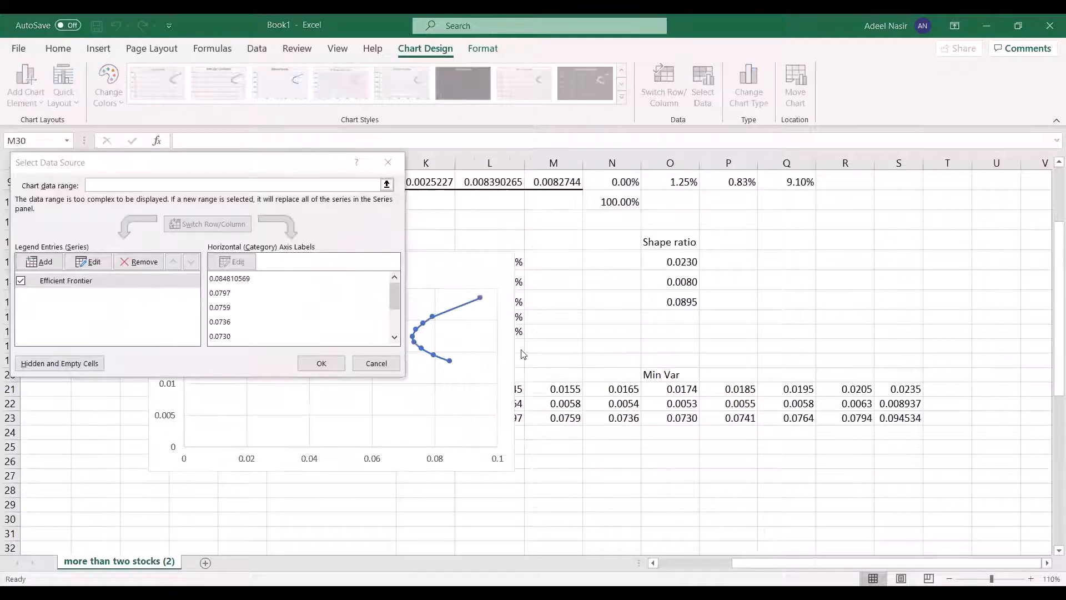
pyautogui.click(40, 262)
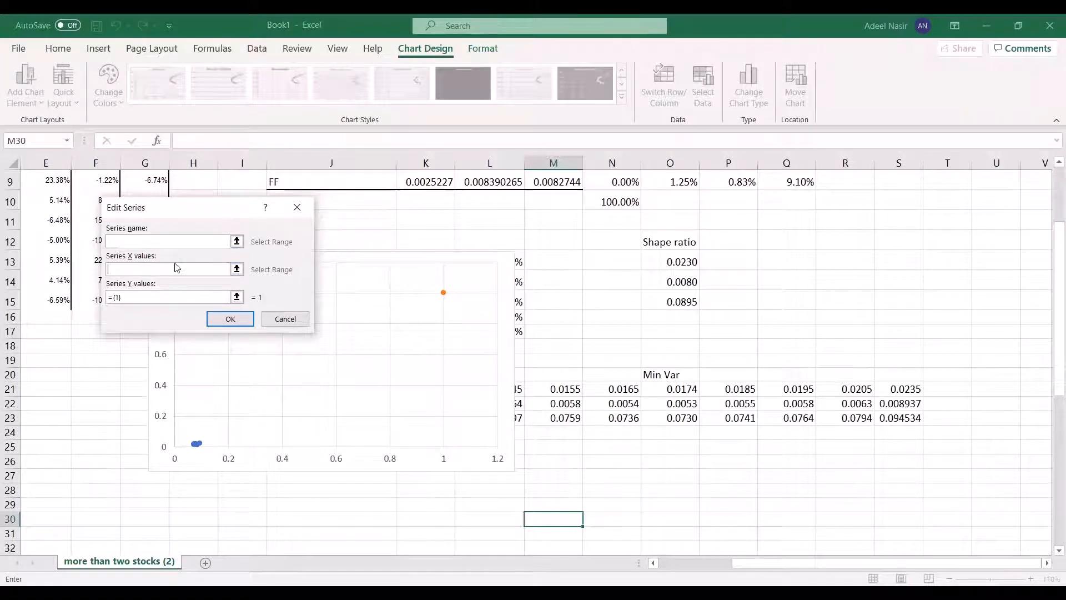
# - Replace the new series' default Y values with the Shape ratio portfolio return in O13
pyautogui.moveTo(133, 297); pyautogui.dragTo(108, 298)
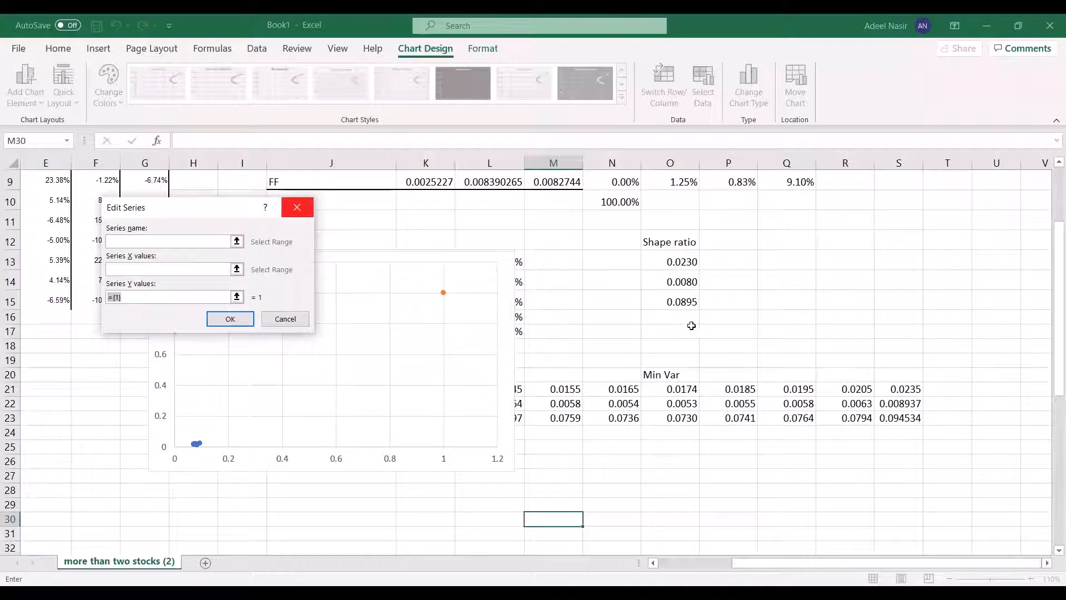
pyautogui.click(683, 254)
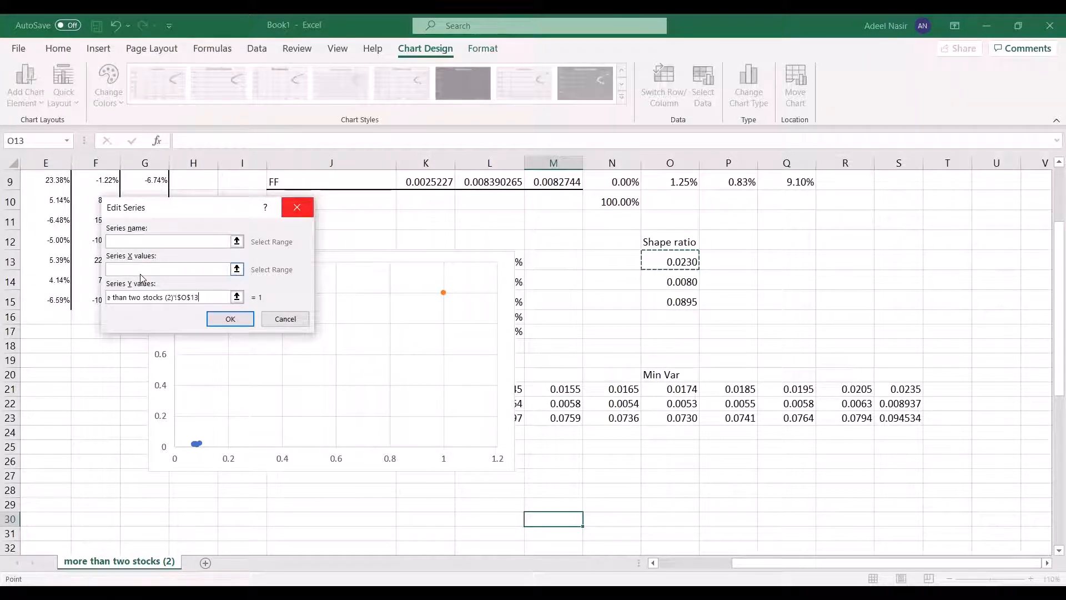
pyautogui.press('BackSpace')
pyautogui.press('BackSpace')
pyautogui.press('BackSpace')
pyautogui.press('BackSpace')
pyautogui.press('BackSpace')
pyautogui.press('BackSpace')
pyautogui.press('BackSpace')
pyautogui.press('BackSpace')
pyautogui.press('BackSpace')
pyautogui.press('BackSpace')
pyautogui.press('BackSpace')
pyautogui.press('BackSpace')
pyautogui.press('BackSpace')
pyautogui.press('BackSpace')
pyautogui.press('BackSpace')
pyautogui.press('BackSpace')
pyautogui.press('BackSpace')
pyautogui.press('BackSpace')
pyautogui.press('BackSpace')
pyautogui.press('BackSpace')
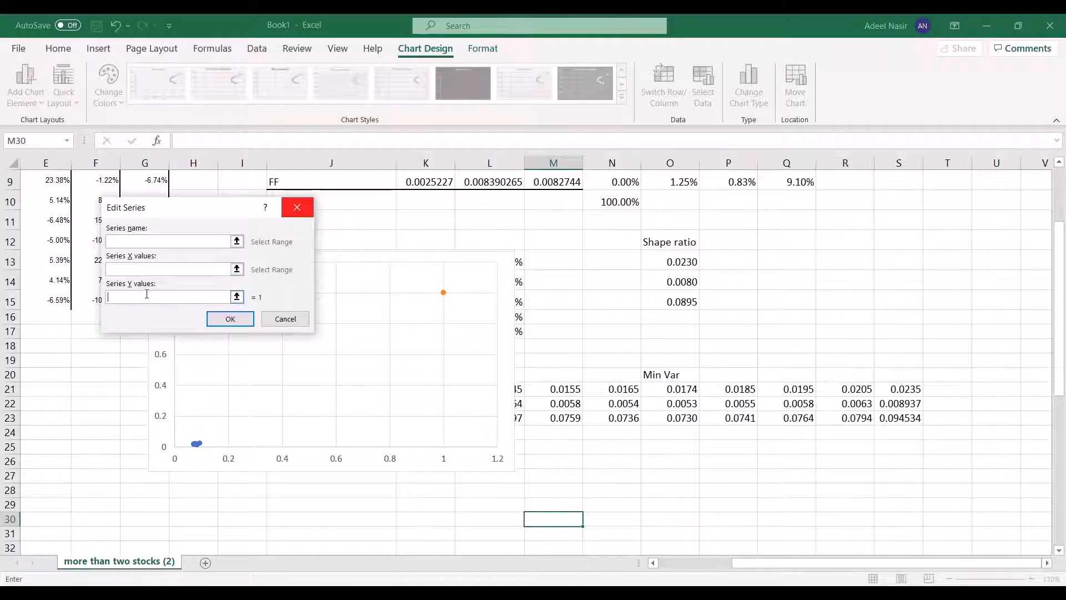
pyautogui.click(682, 258)
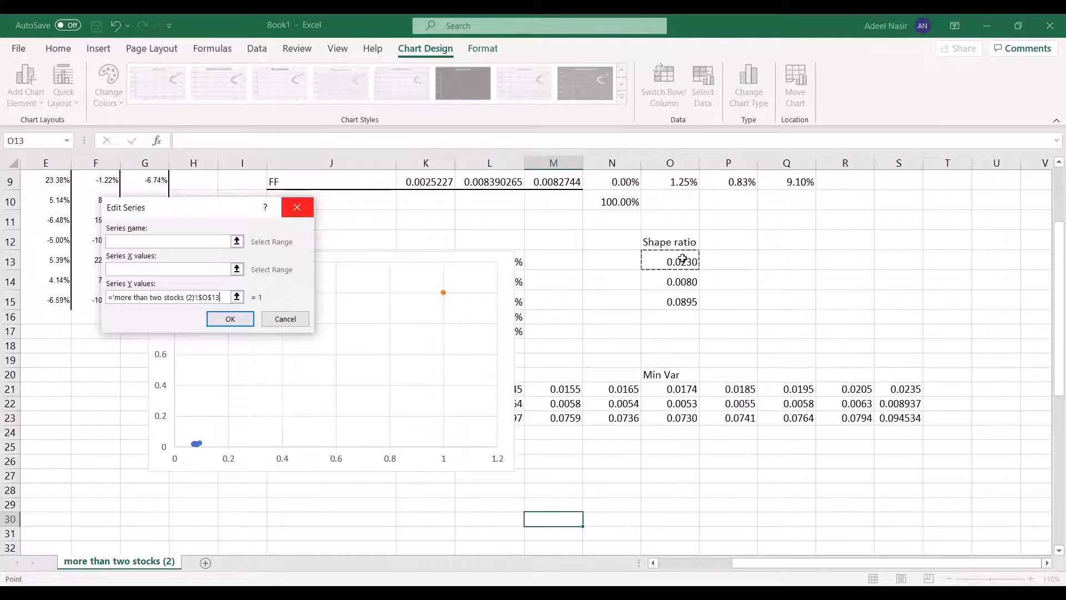
# - Set the new series' X value to the standard deviation in O15 and apply both data dialogs
pyautogui.click(166, 270)
pyautogui.click(683, 301)
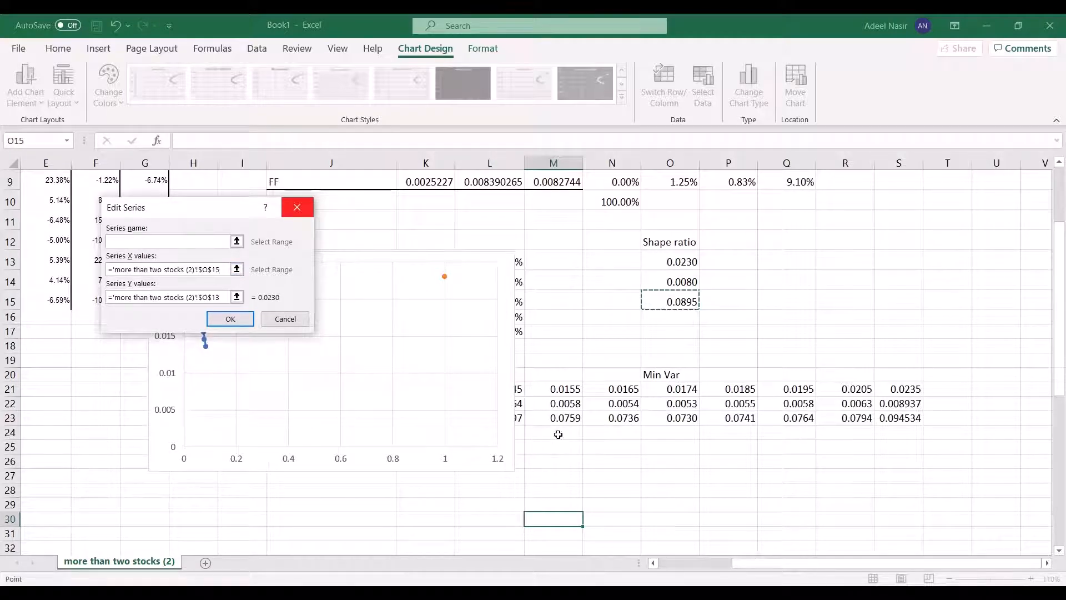
pyautogui.click(237, 322)
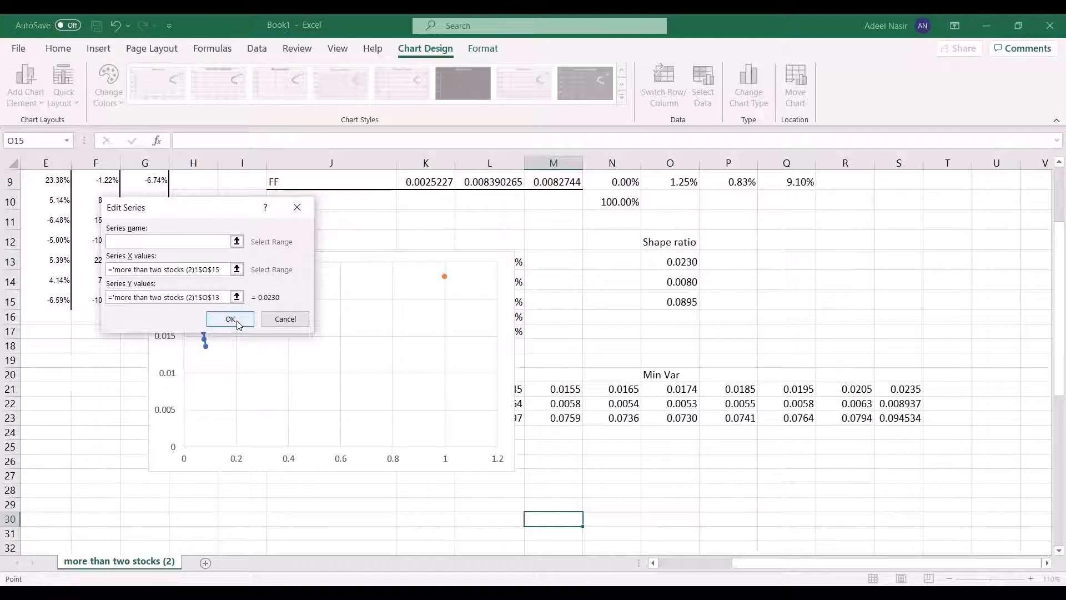
pyautogui.click(322, 363)
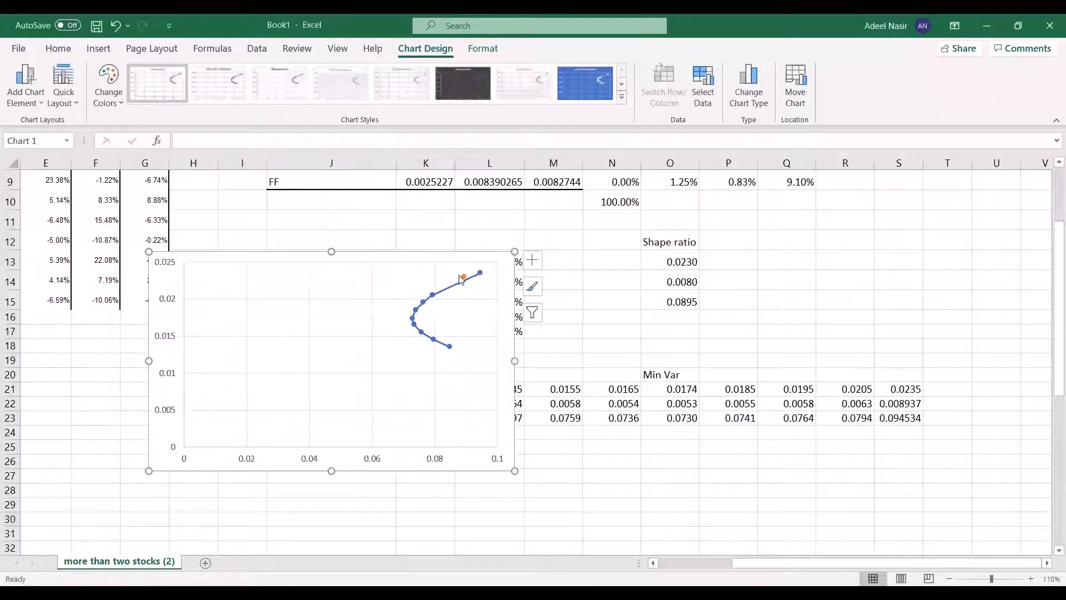
# - Insert a blank column at S, before the last frontier portfolio in the PR, PVAR and PSD table
pyautogui.moveTo(467, 283)
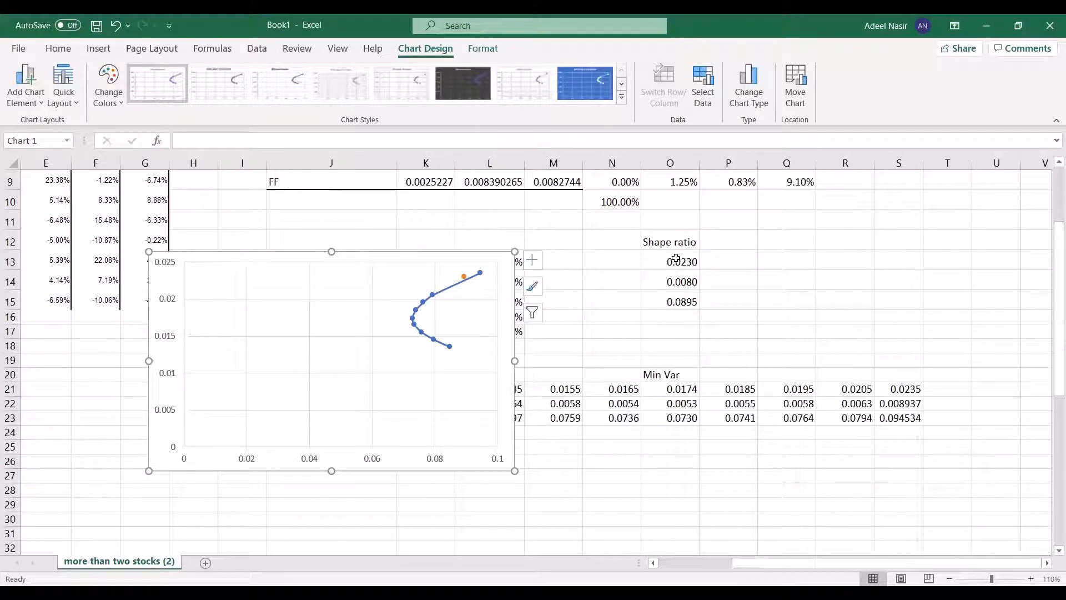
pyautogui.moveTo(675, 257); pyautogui.dragTo(677, 280)
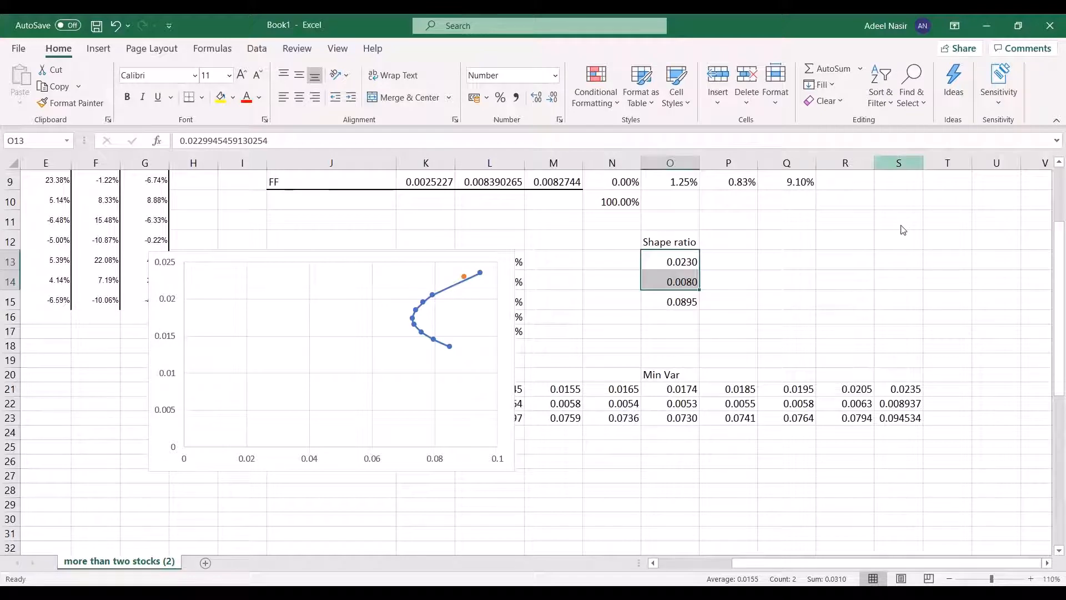
pyautogui.rightClick(900, 164)
pyautogui.click(935, 281)
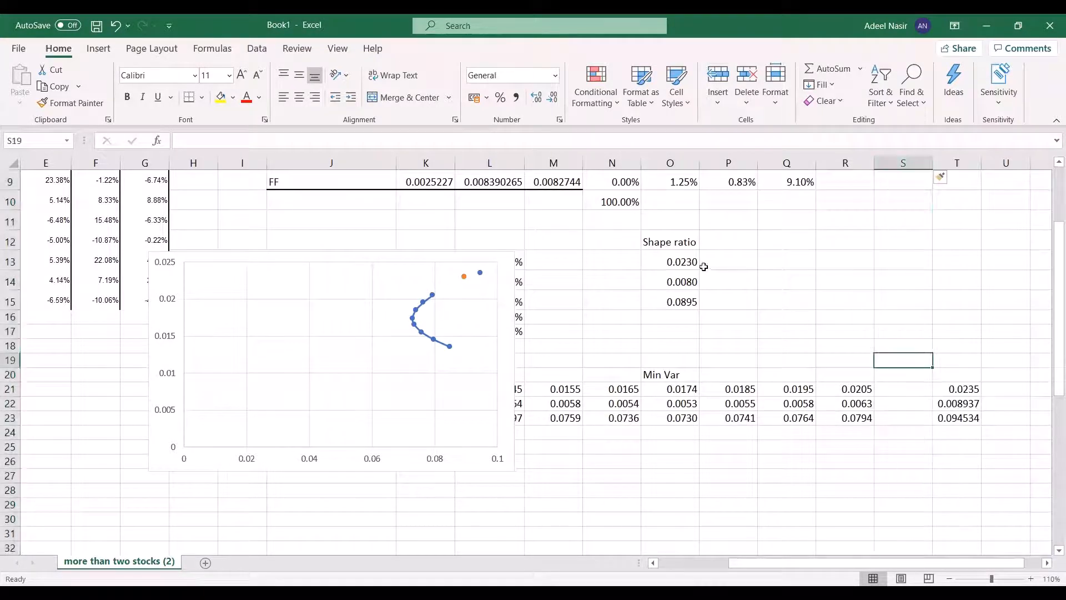
# - Copy the Shape ratio heading and values in O12:O15 and paste them into the new column starting at S20
pyautogui.moveTo(673, 245); pyautogui.dragTo(674, 298)
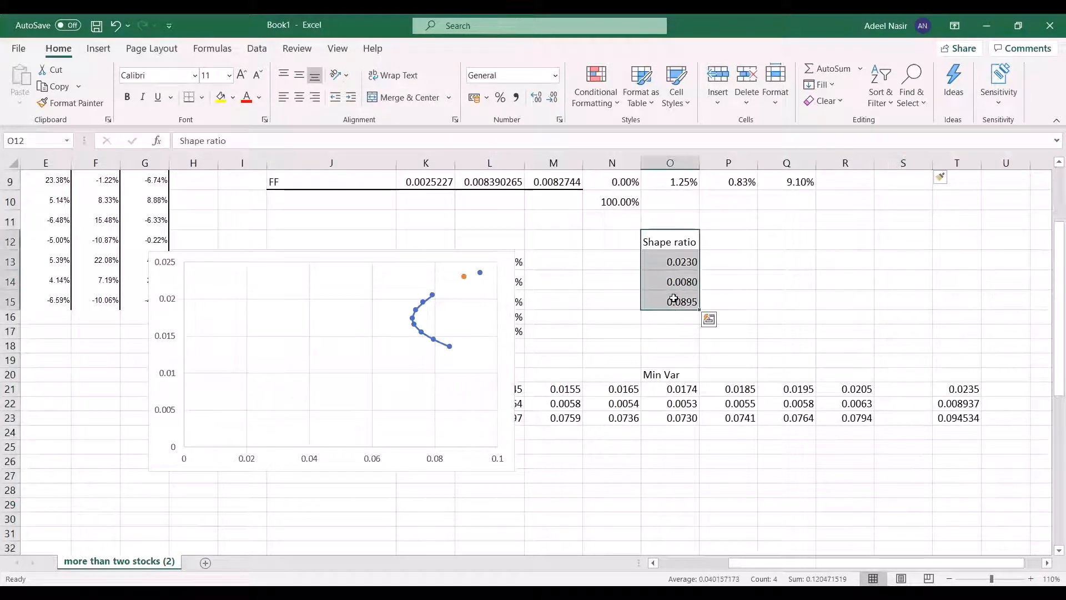
pyautogui.hotkey('ctrl', 'c')
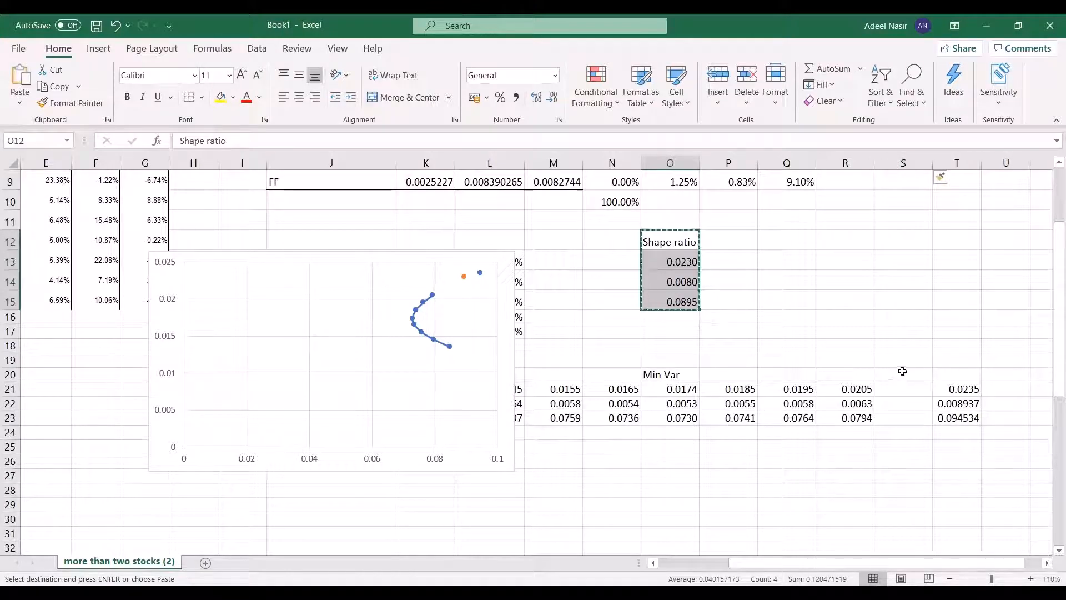
pyautogui.click(902, 371)
pyautogui.hotkey('ctrl', 'v')
pyautogui.click(903, 404)
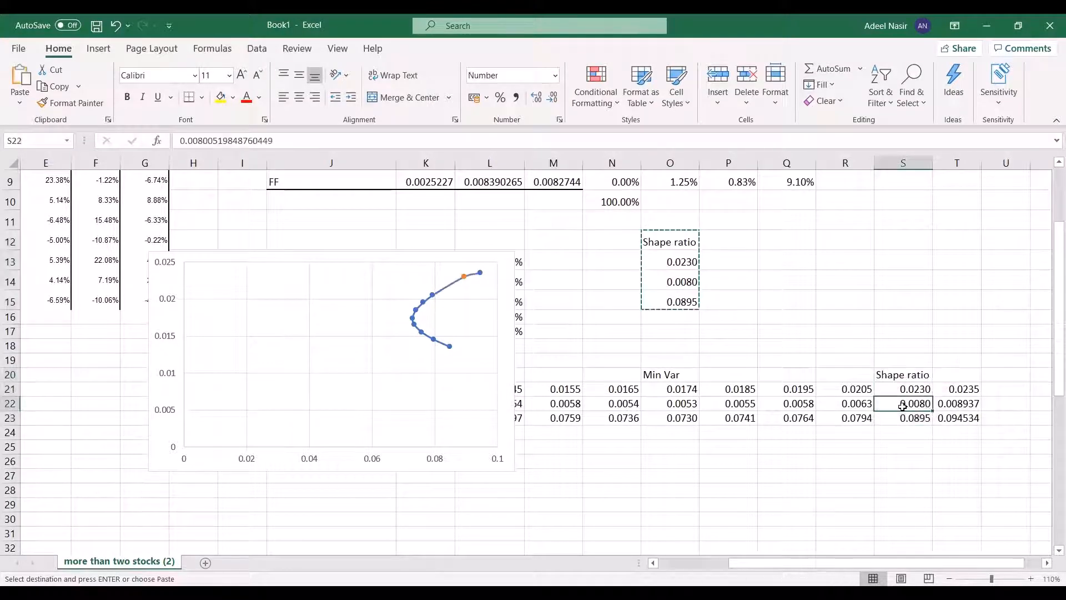
pyautogui.click(814, 421)
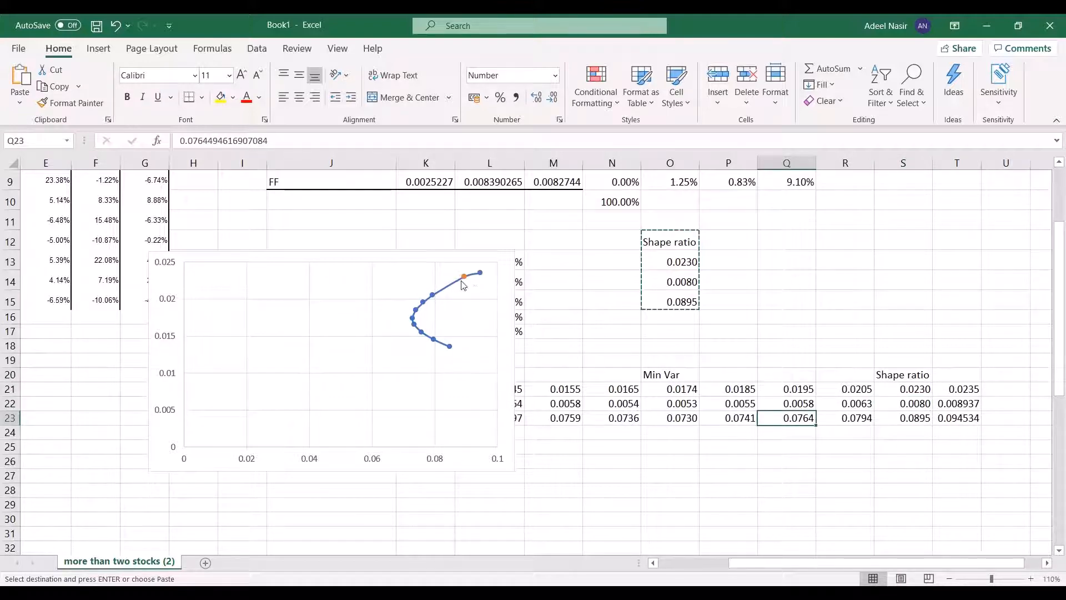
pyautogui.moveTo(916, 389); pyautogui.dragTo(916, 405)
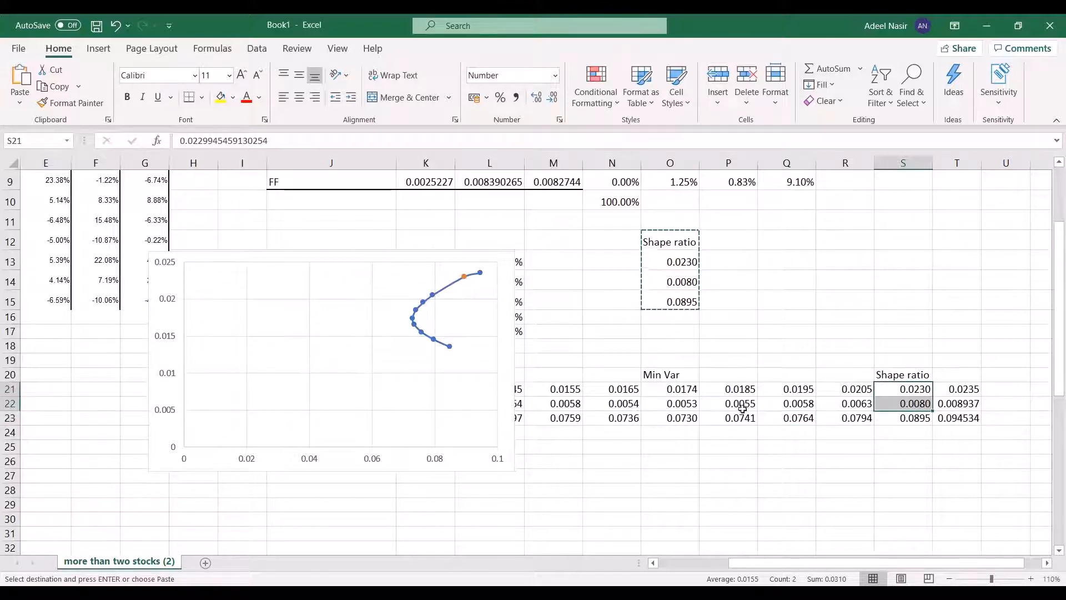
pyautogui.click(850, 407)
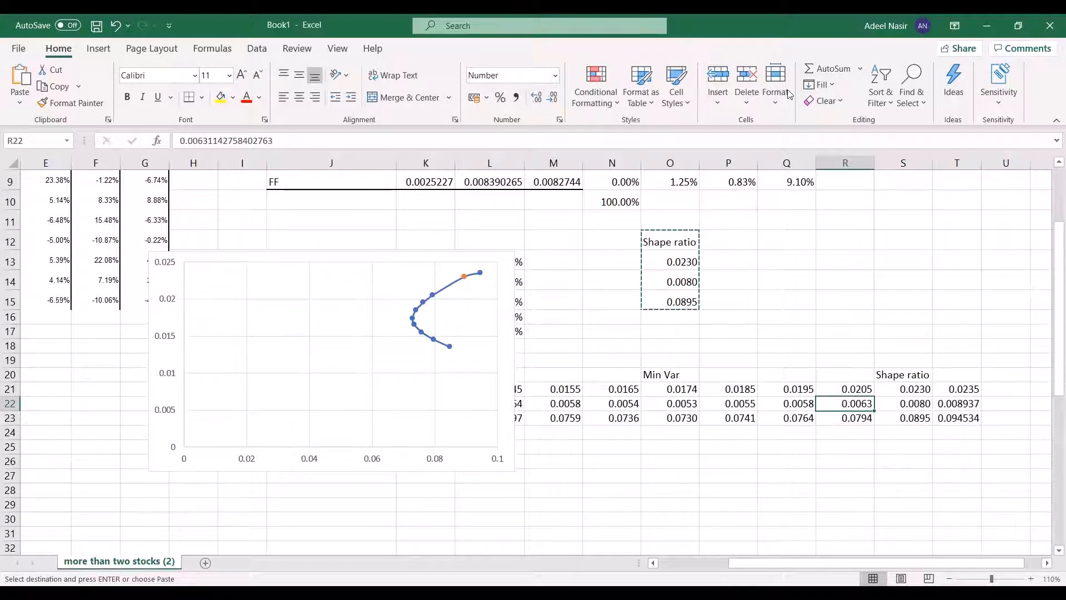
# - Add another series to the frontier chart, with the Min Var portfolio return in O21 as its Y value
pyautogui.click(456, 451)
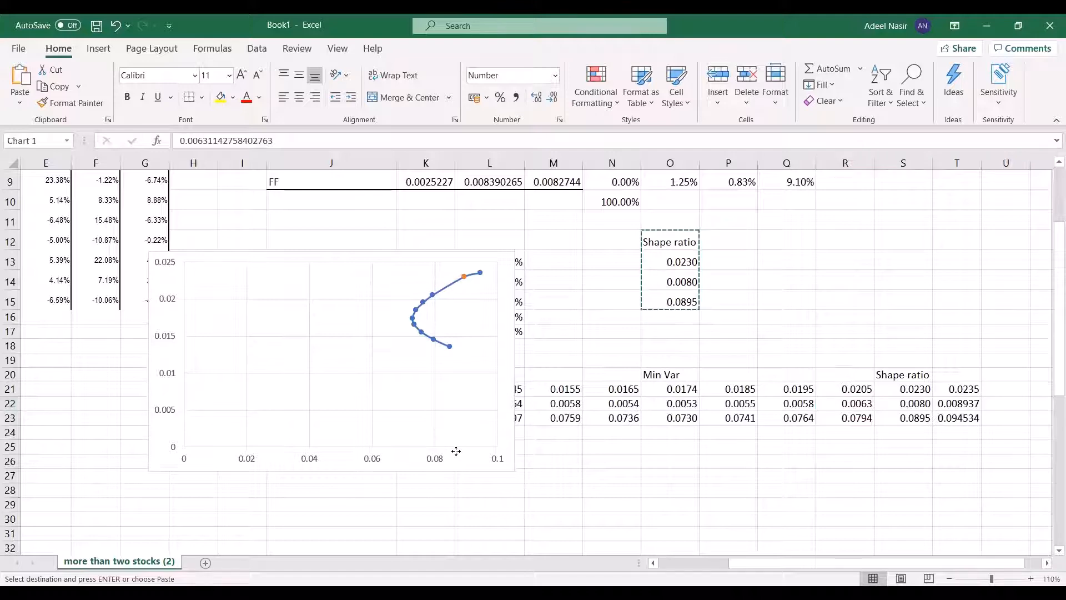
pyautogui.rightClick(457, 455)
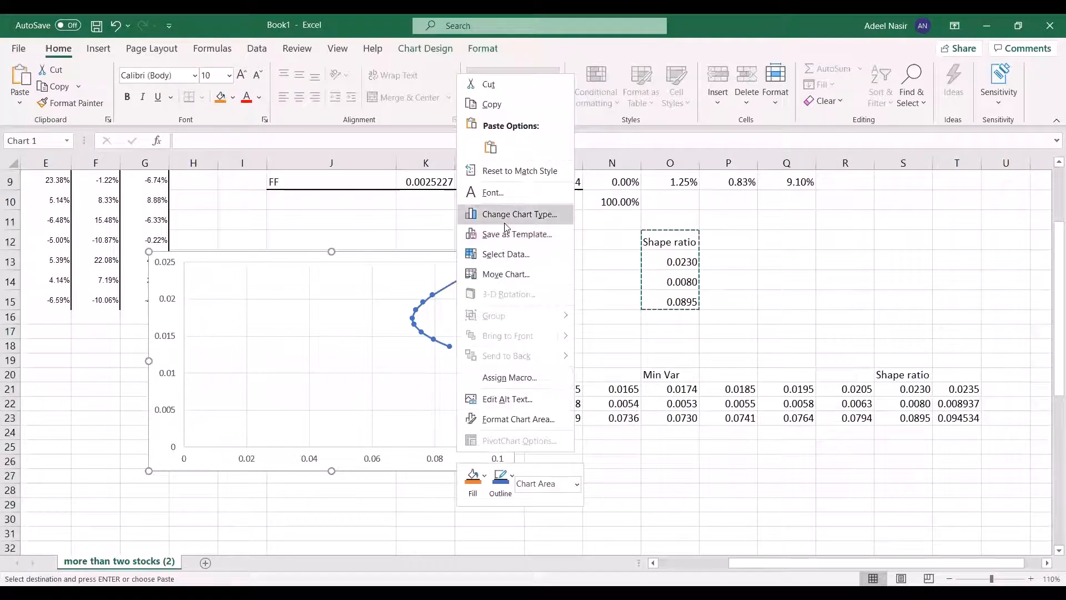
pyautogui.click(506, 255)
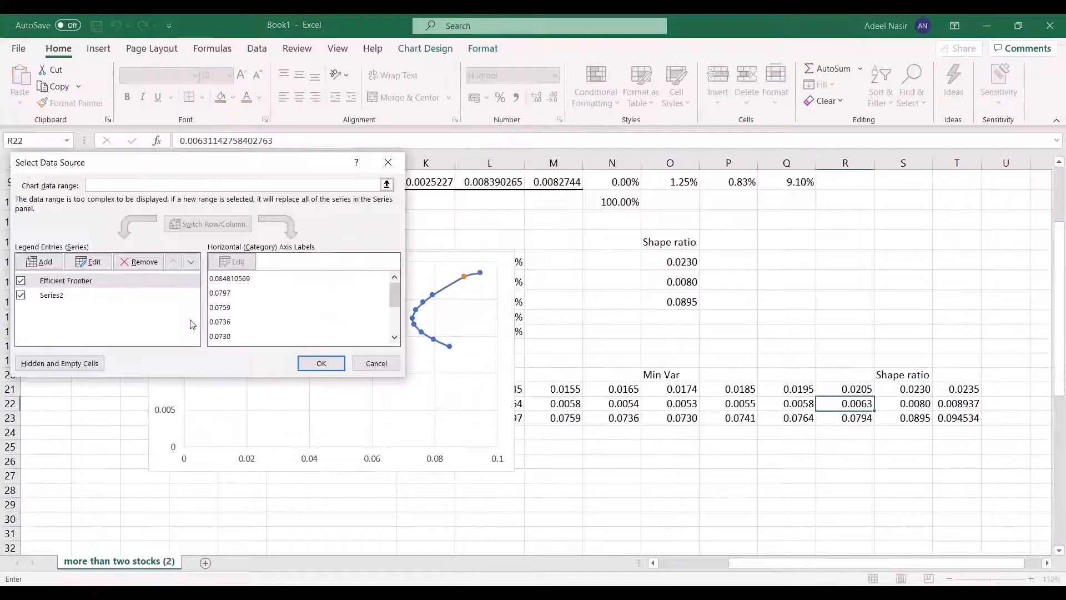
pyautogui.click(39, 262)
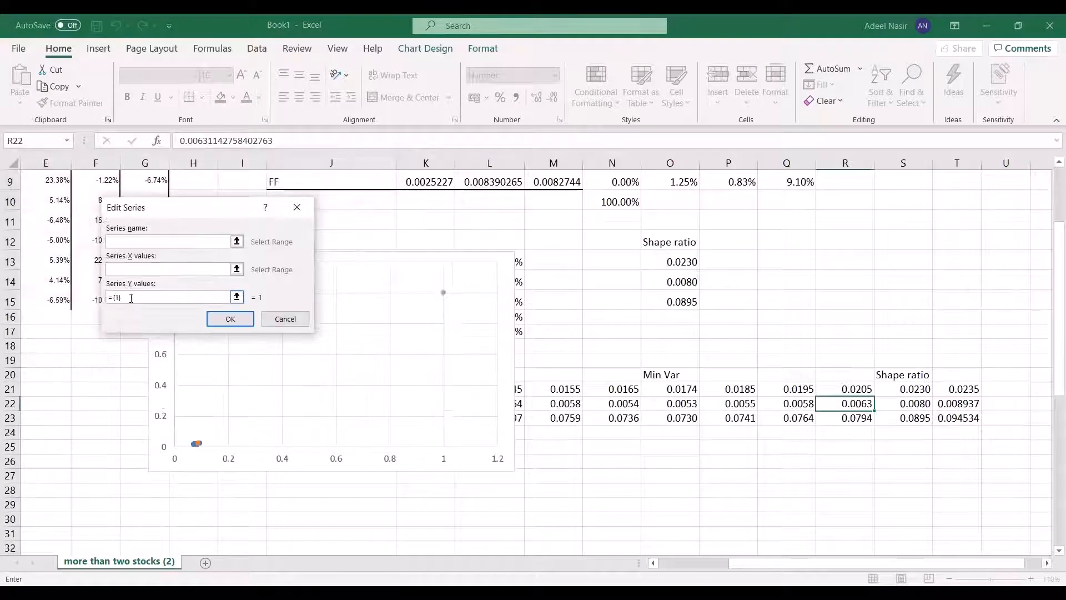
pyautogui.press('BackSpace')
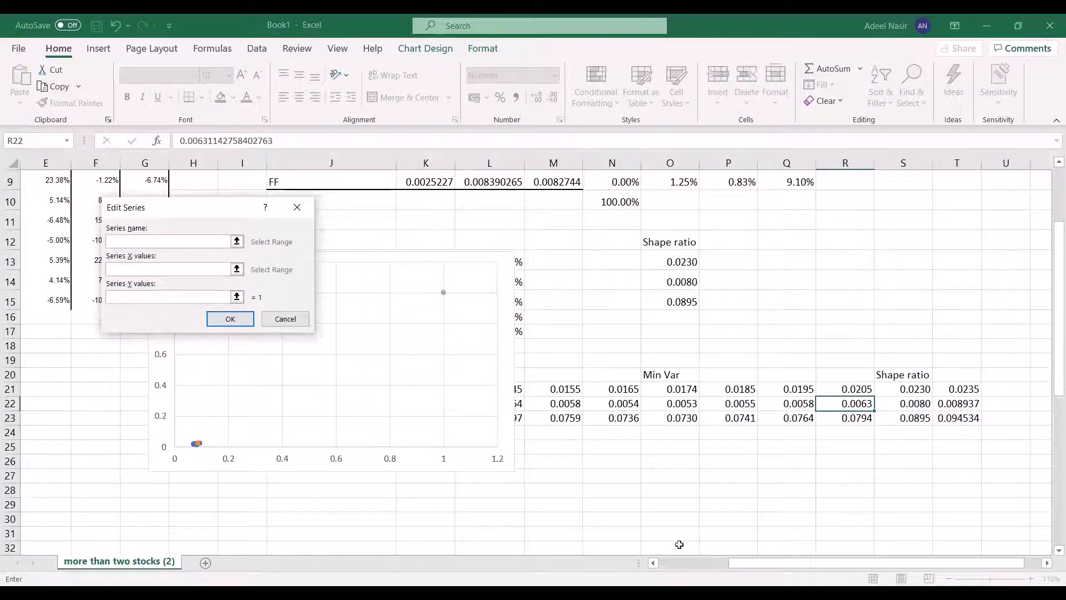
pyautogui.click(680, 389)
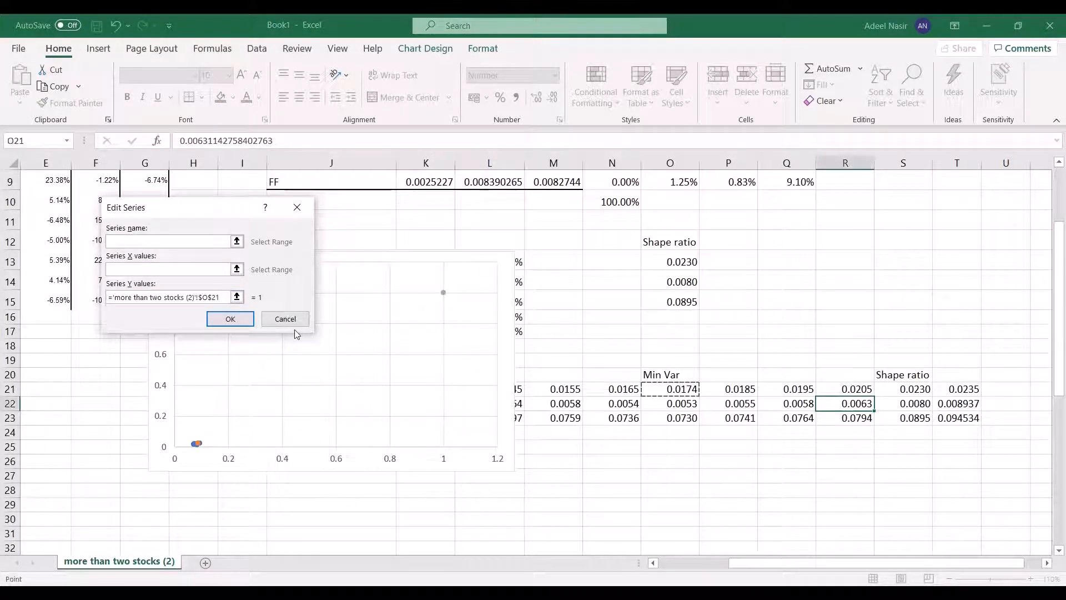
# - Set the new series' X value to the Min Var standard deviation in O23 and apply both data dialogs
pyautogui.click(157, 272)
pyautogui.click(675, 418)
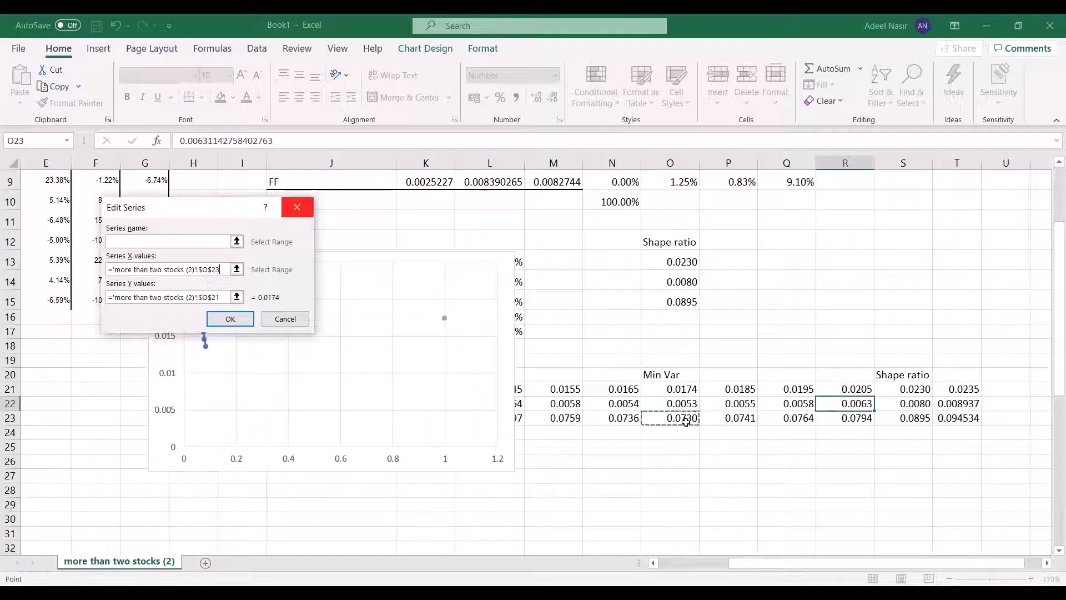
pyautogui.click(228, 319)
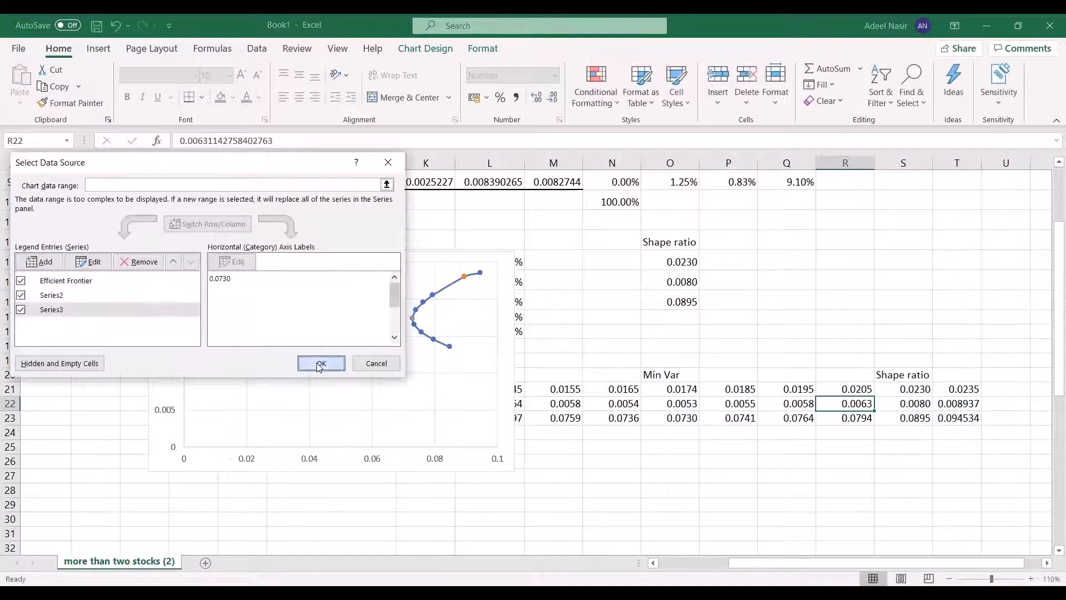
pyautogui.click(321, 364)
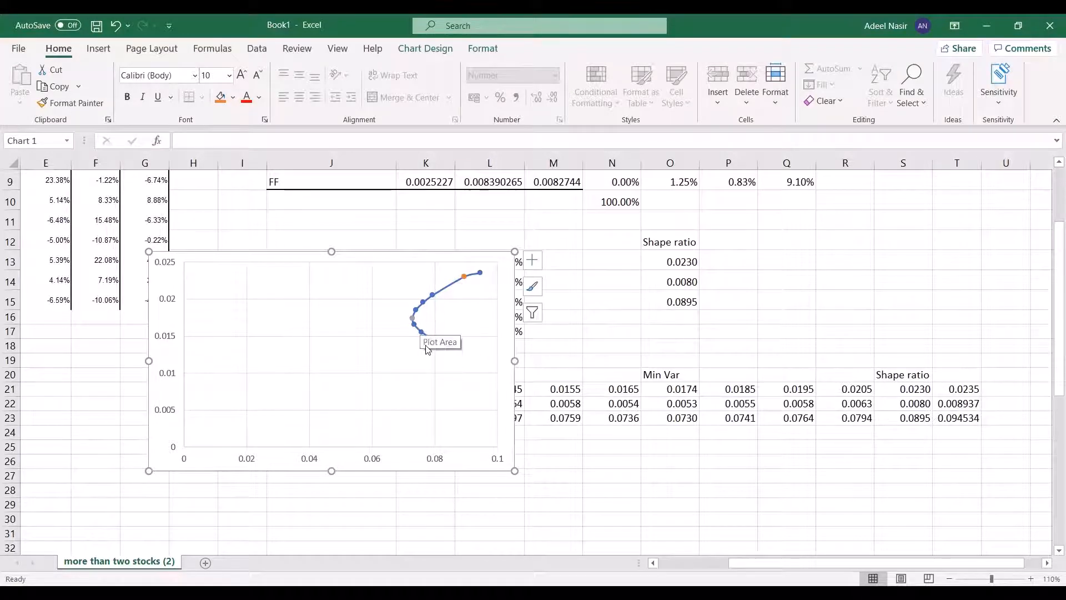
# - Move the chart off the portfolio calculations to the area over columns Q to X, above the frontier table
pyautogui.moveTo(432, 255); pyautogui.dragTo(438, 198)
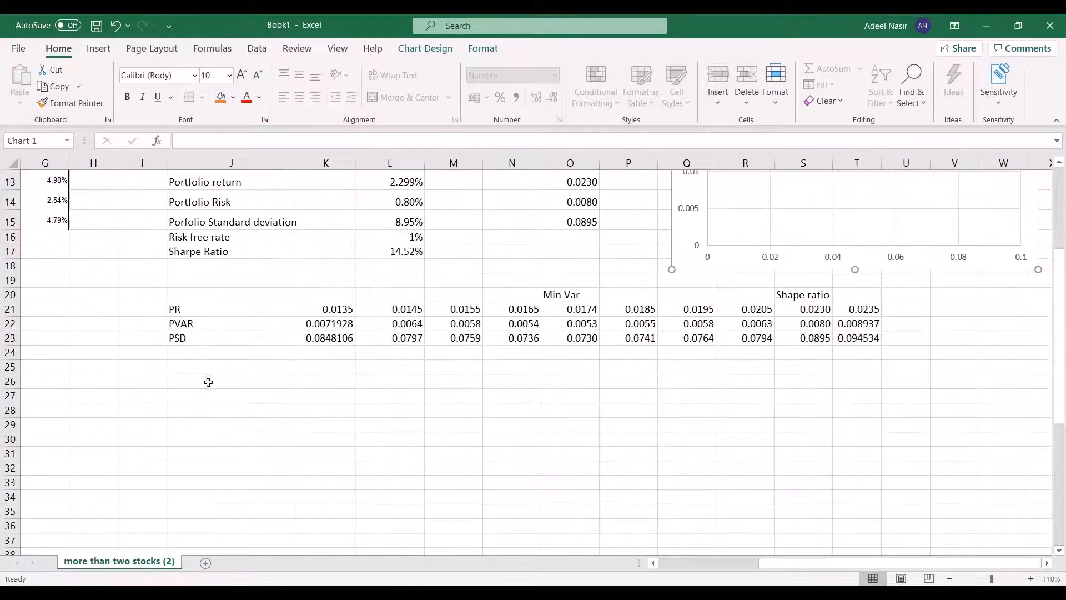
pyautogui.scroll(2, 406, 404)
pyautogui.scroll(-1, 434, 477)
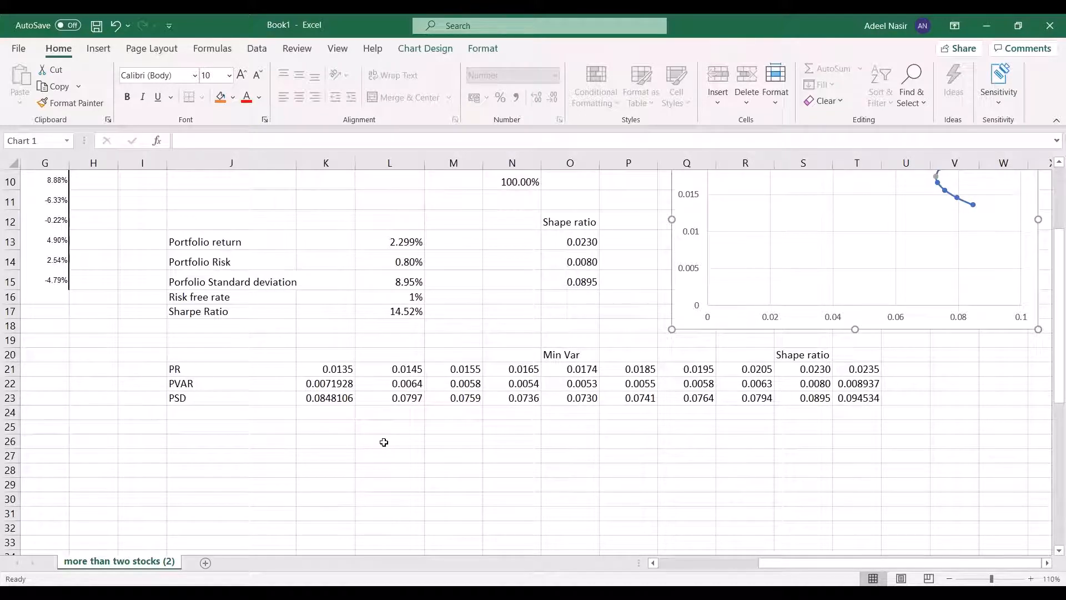
# - Merge and center L26:M26 below the frontier table and enter the heading Weights
pyautogui.click(383, 442)
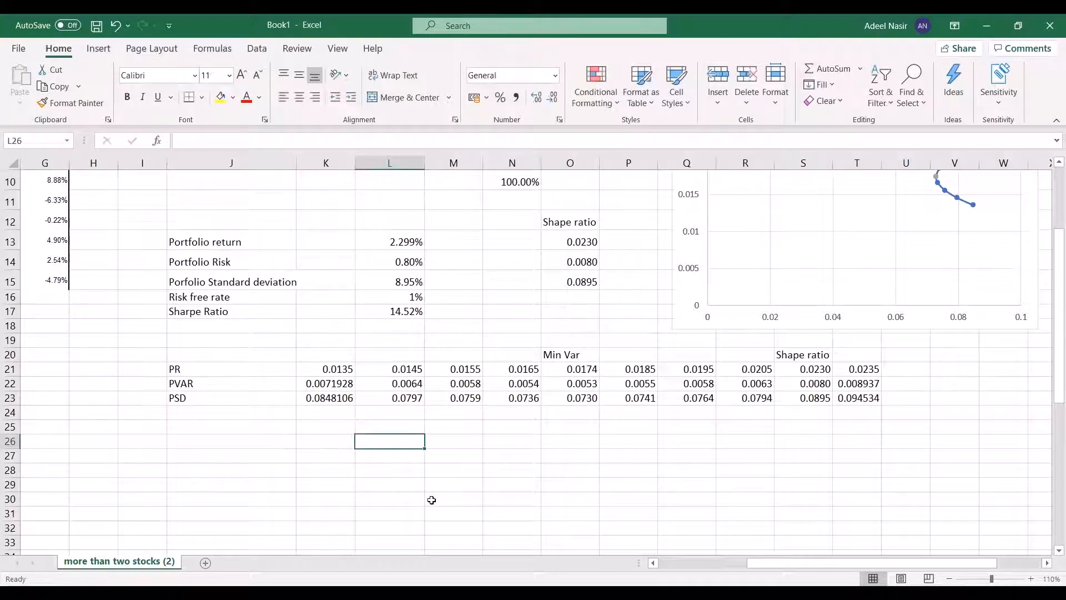
pyautogui.hotkey('shift', 'Right')
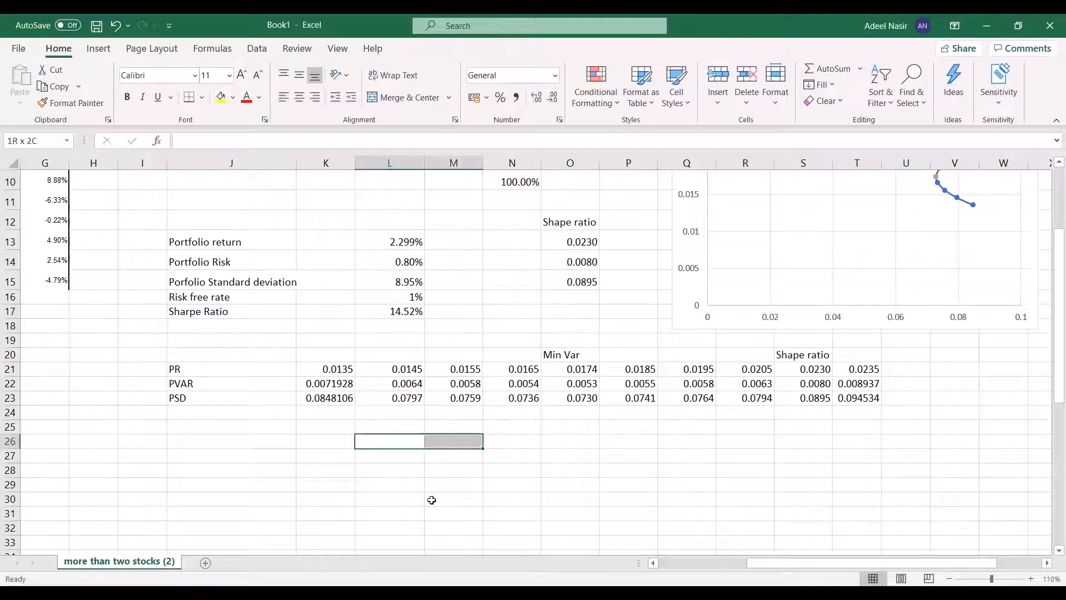
pyautogui.click(380, 100)
pyautogui.write('Weights')
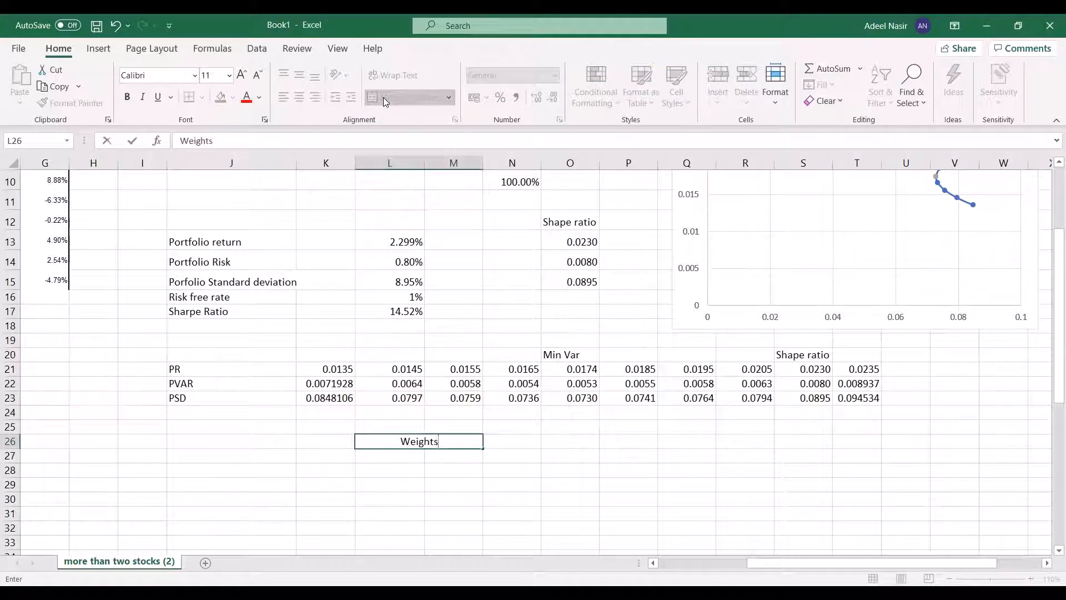
pyautogui.press('Return')
# - Enter the column headings Risky Asset in L27 and Risk free asset in M27
pyautogui.press('Left')
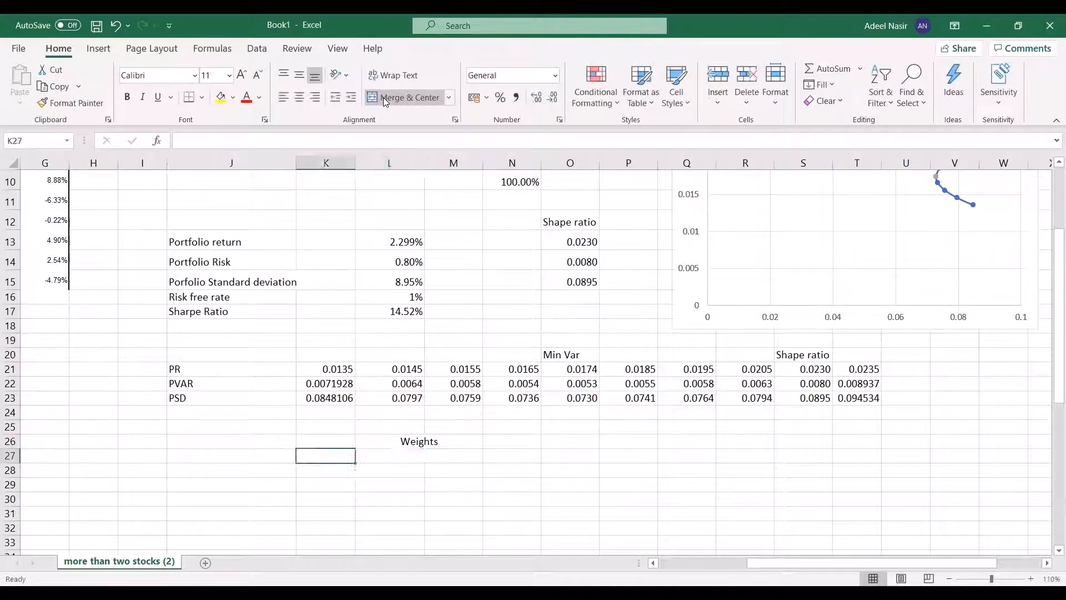
pyautogui.press('Right')
pyautogui.write('Risky ')
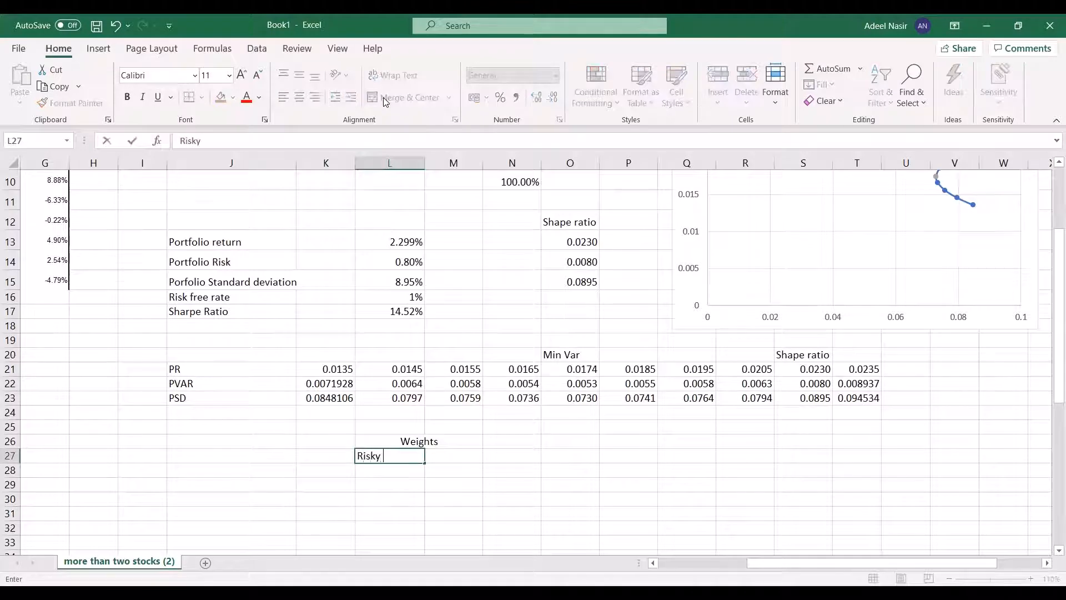
pyautogui.write('Asset')
pyautogui.press('Tab')
pyautogui.write('Ri')
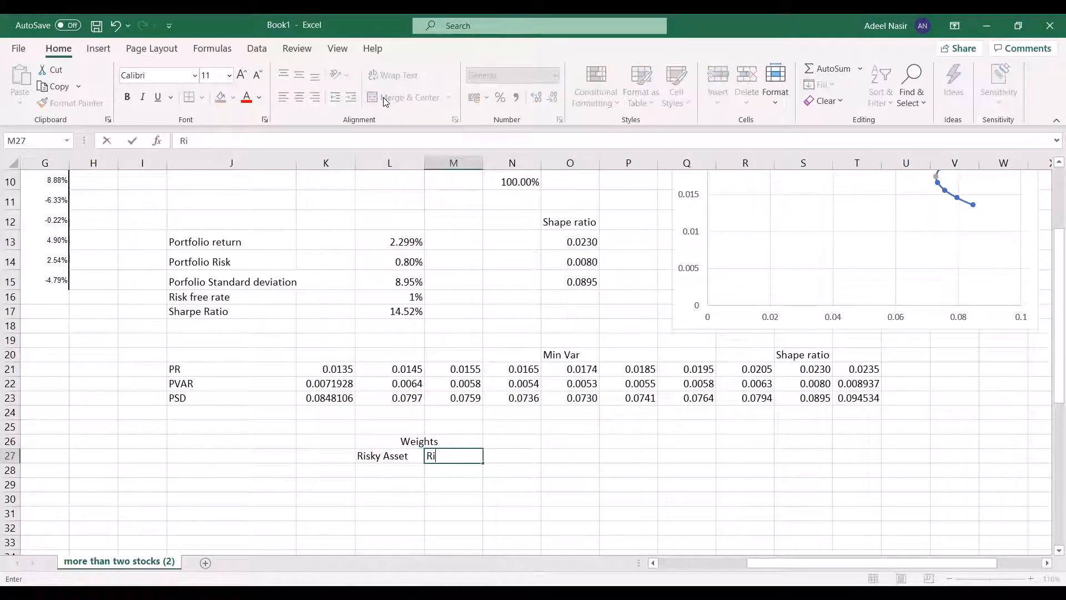
pyautogui.write('sk free asset')
pyautogui.press('Return')
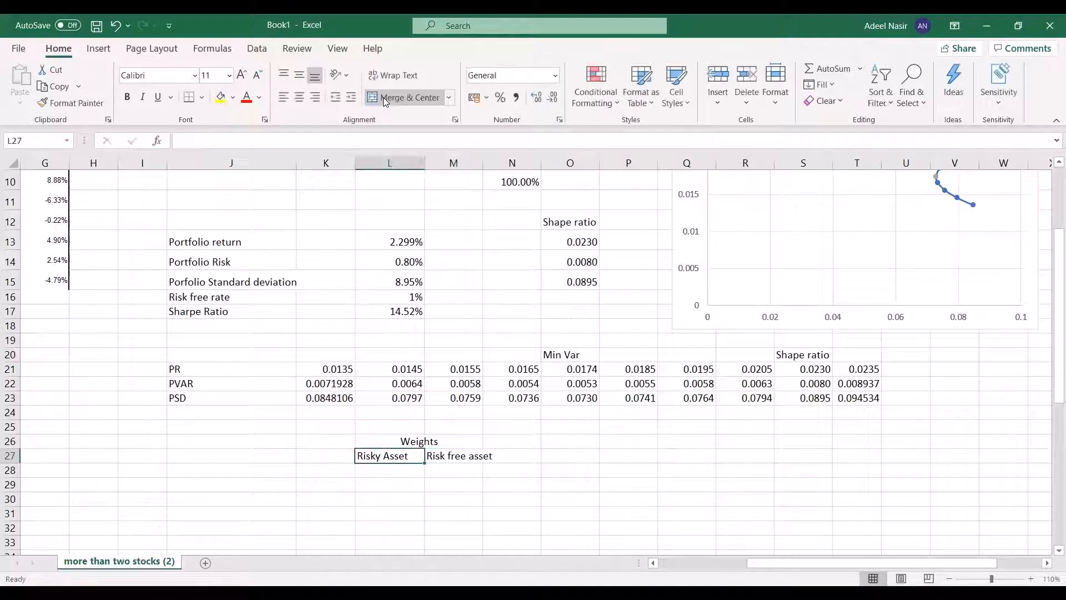
# - Enter 1 as the first risk free asset weight in M28
pyautogui.press('Right')
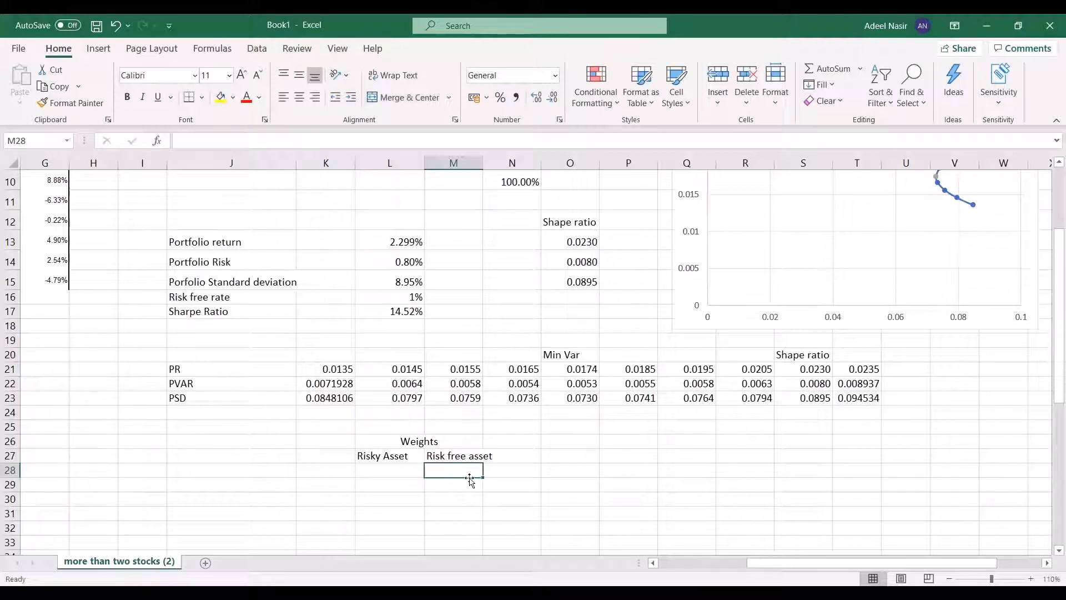
pyautogui.write('1')
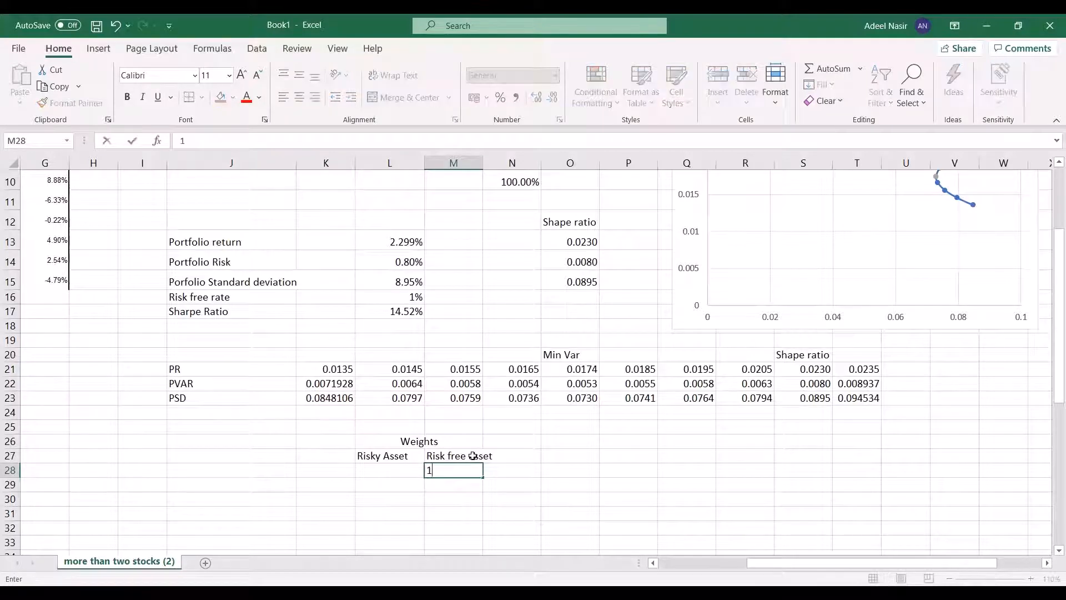
pyautogui.press('Return')
# - Calculate the risky asset weight in L28 with =1-M28 and format L28:M28 as percentages
pyautogui.press('Up')
pyautogui.press('Left')
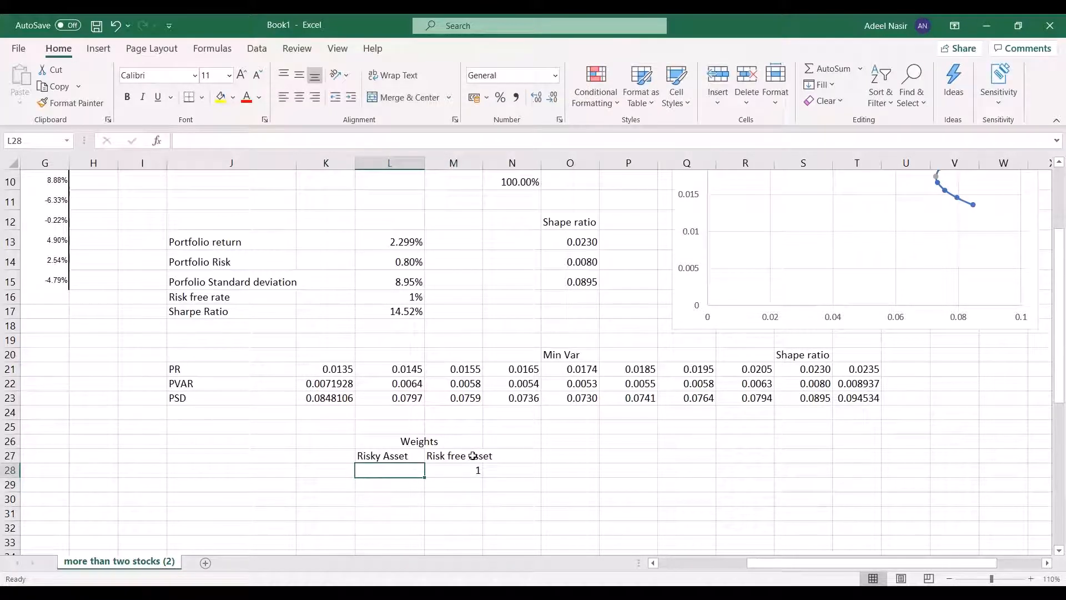
pyautogui.write('=')
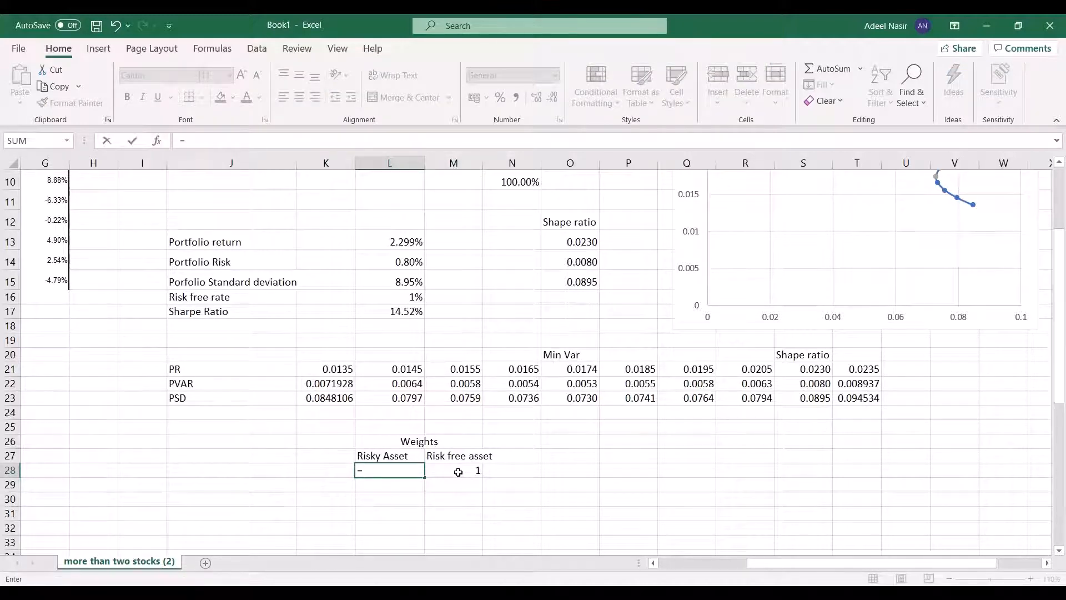
pyautogui.write('1-')
pyautogui.click(458, 472)
pyautogui.press('Return')
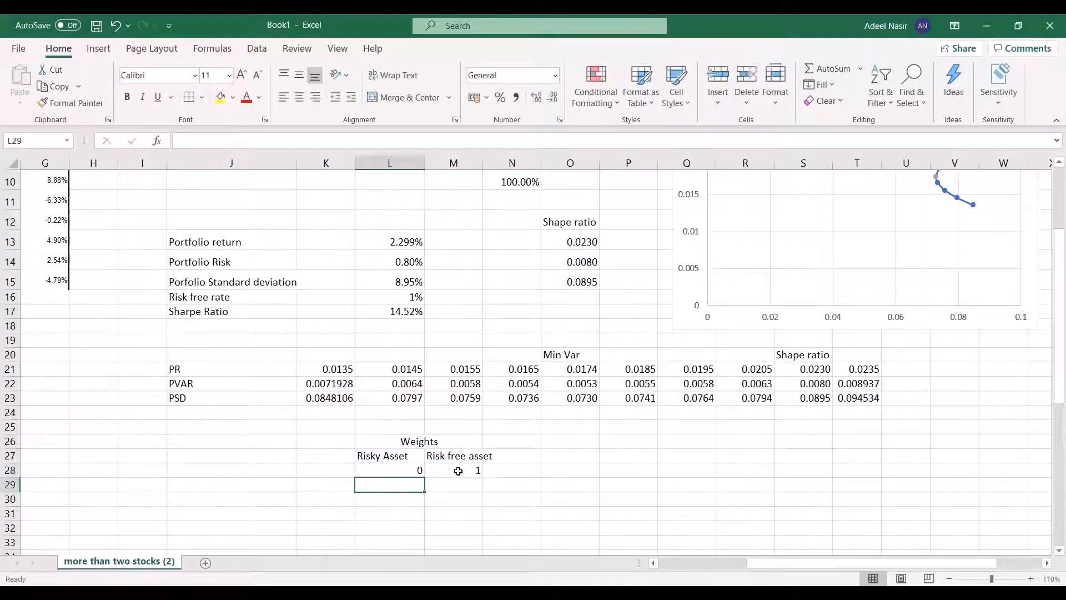
pyautogui.moveTo(398, 470); pyautogui.dragTo(461, 471)
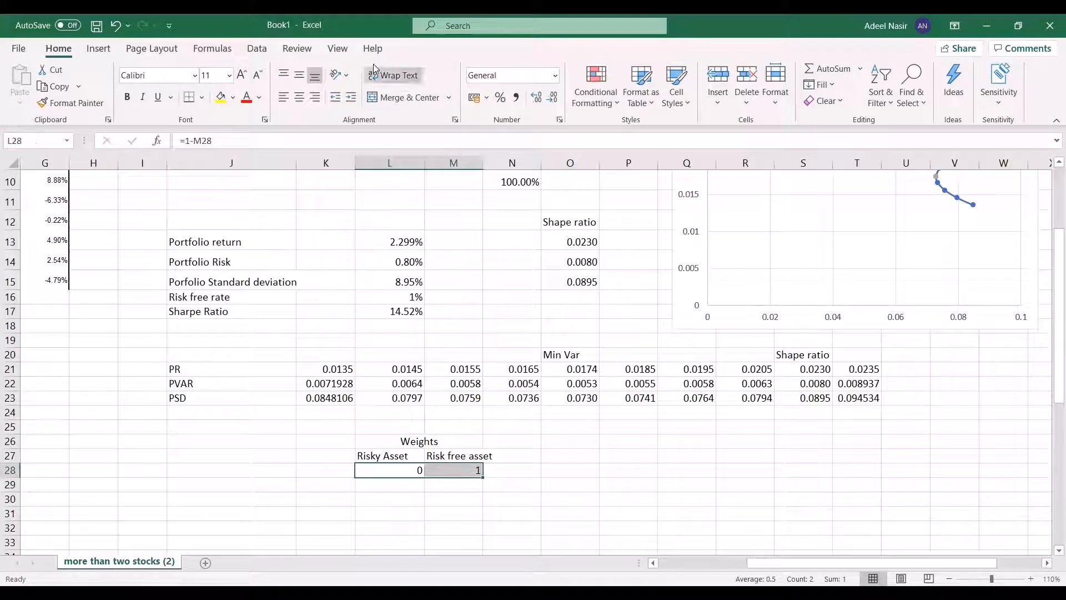
pyautogui.click(501, 99)
# - Enter the formula =M28-0.05 in M29 for the next risk free asset weight
pyautogui.click(465, 485)
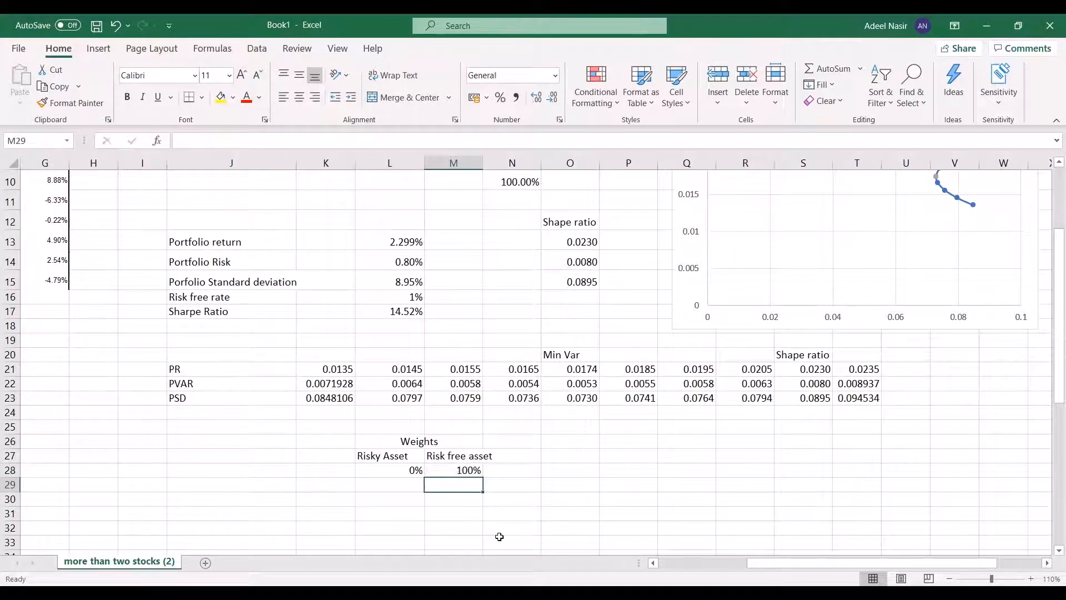
pyautogui.write('=')
pyautogui.click(474, 469)
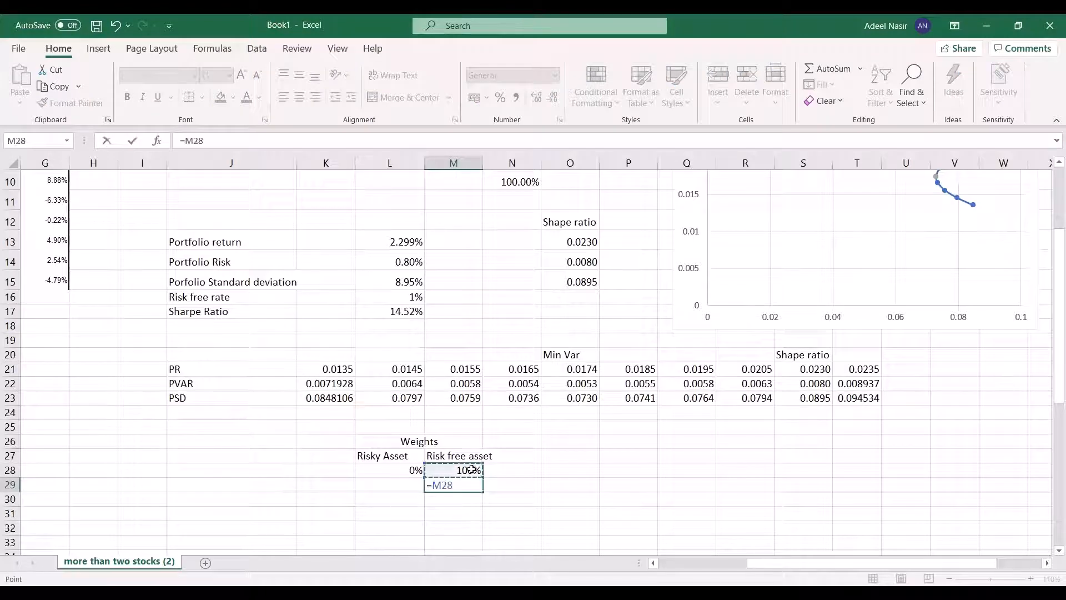
pyautogui.write('-0.05')
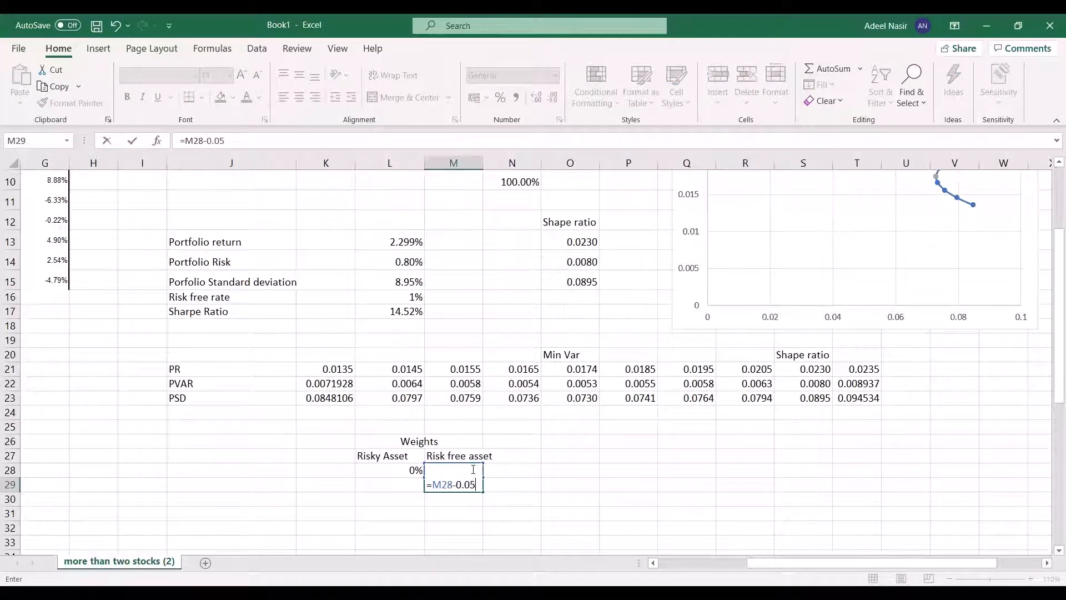
pyautogui.press('Return')
# - Fill the M29 formula down the Risk free asset column to M53
pyautogui.press('Up')
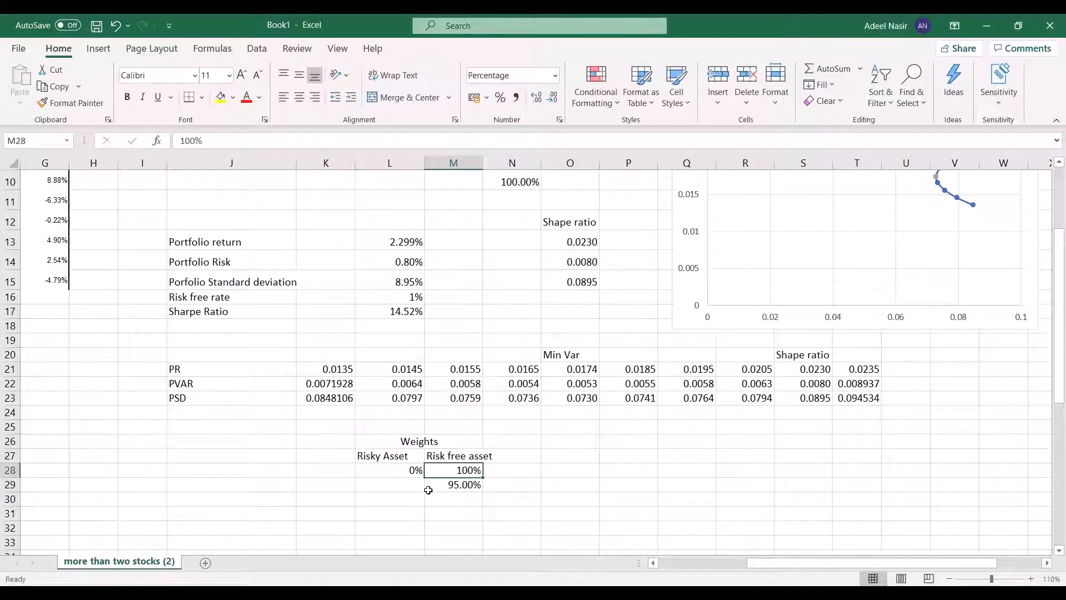
pyautogui.press('Left')
pyautogui.press('Right')
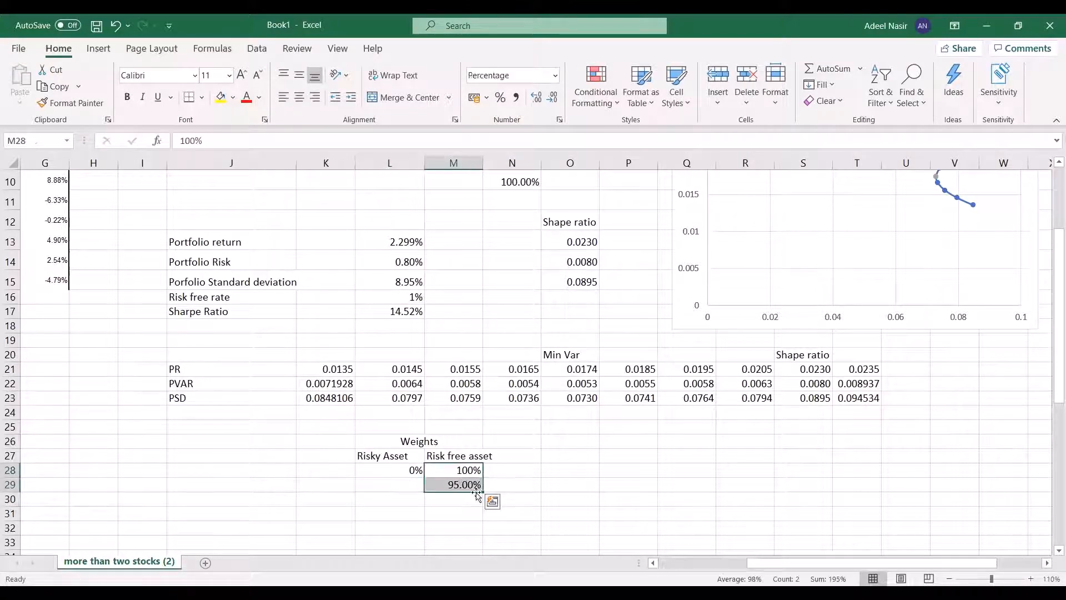
pyautogui.scroll(-2, 538, 508)
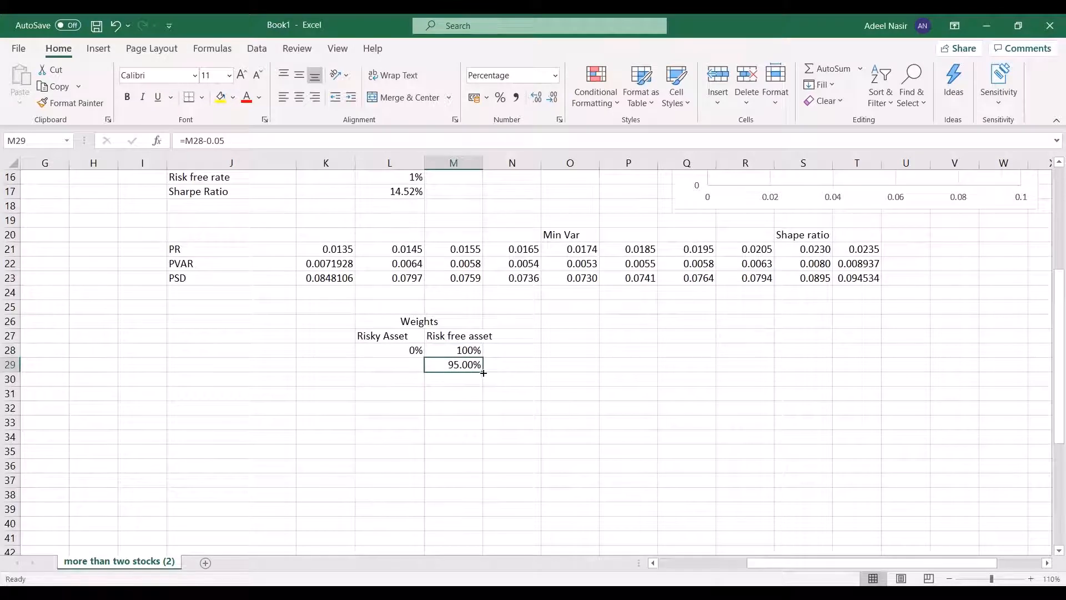
pyautogui.moveTo(484, 373); pyautogui.dragTo(523, 491)
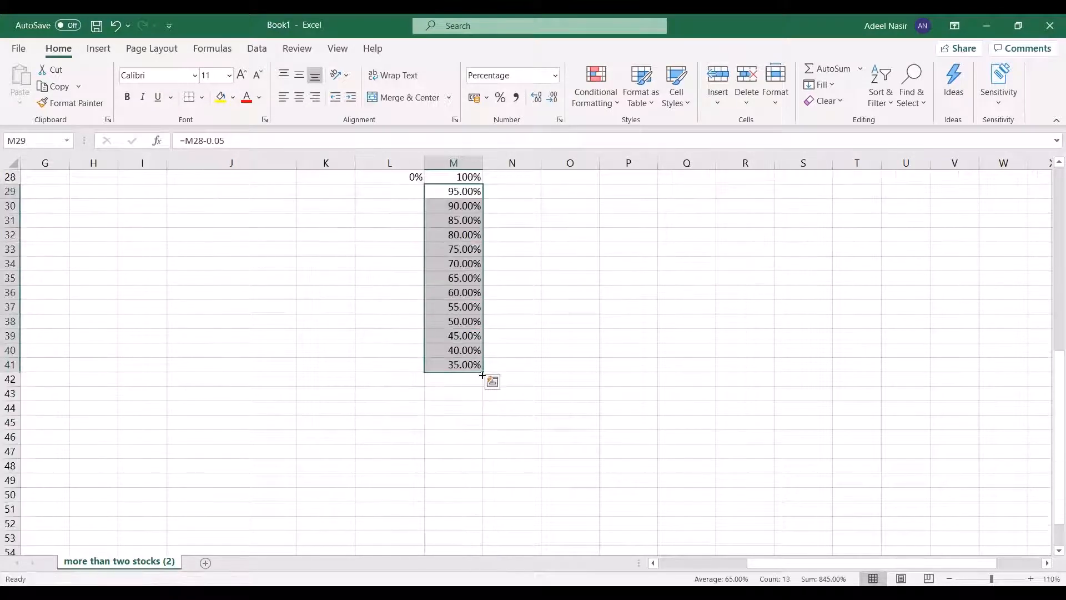
pyautogui.moveTo(483, 371); pyautogui.dragTo(481, 546)
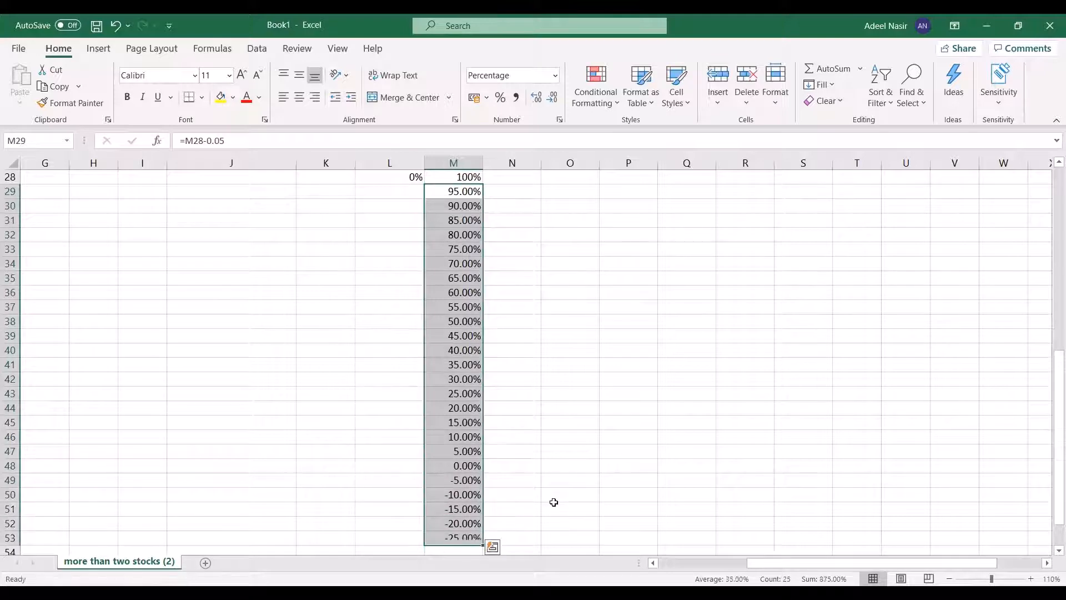
# - Fill the risky asset weight formula in L28 down the Risky Asset column to L53
pyautogui.scroll(2, 426, 299)
pyautogui.click(409, 263)
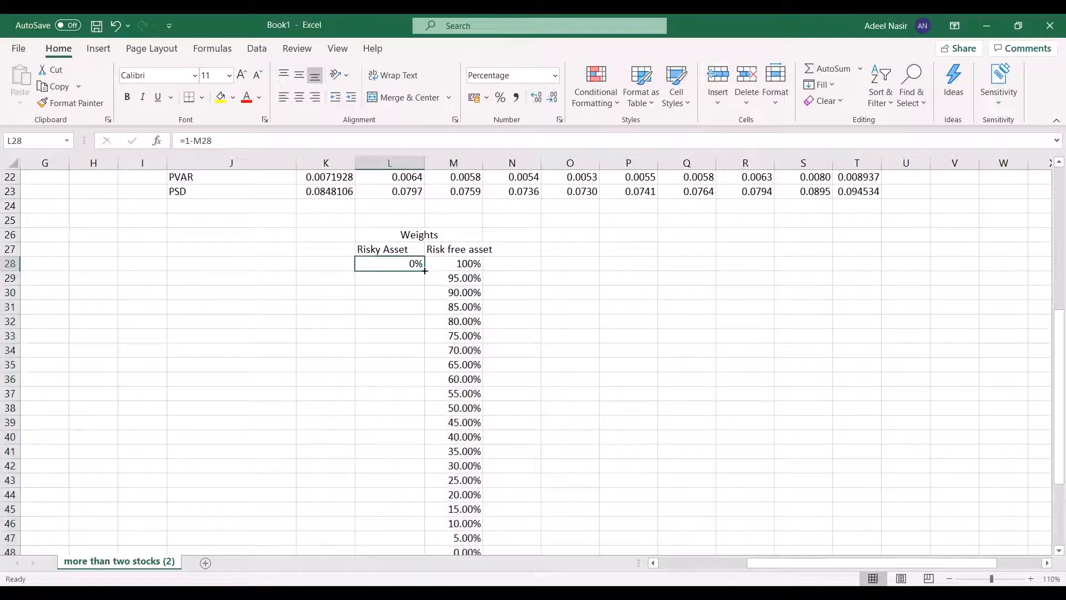
pyautogui.moveTo(425, 271); pyautogui.dragTo(430, 491)
pyautogui.scroll(-3, 430, 491)
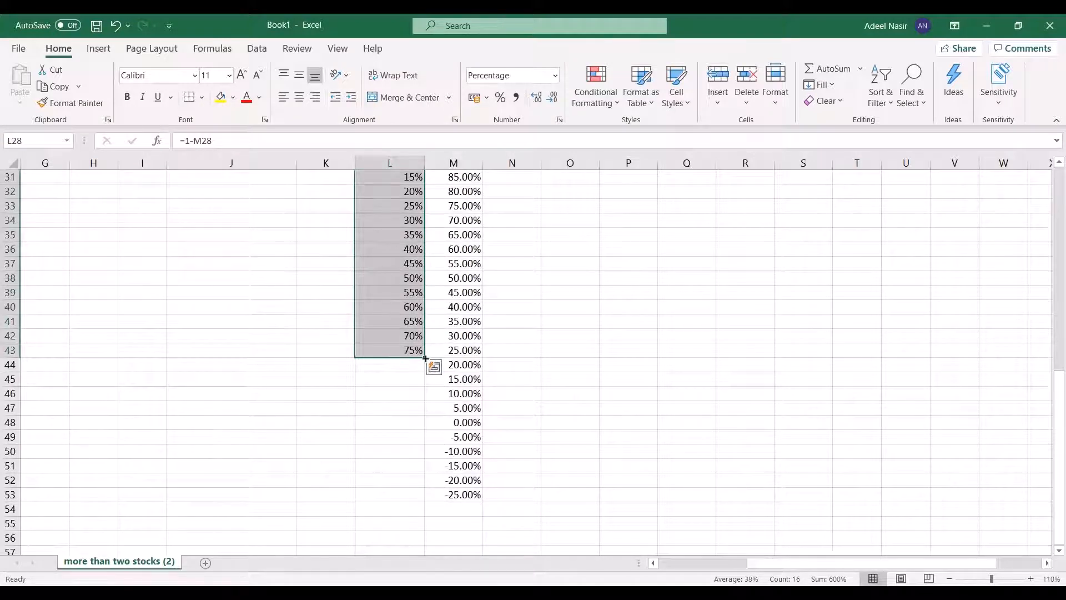
pyautogui.moveTo(425, 361); pyautogui.dragTo(432, 496)
pyautogui.scroll(4, 530, 479)
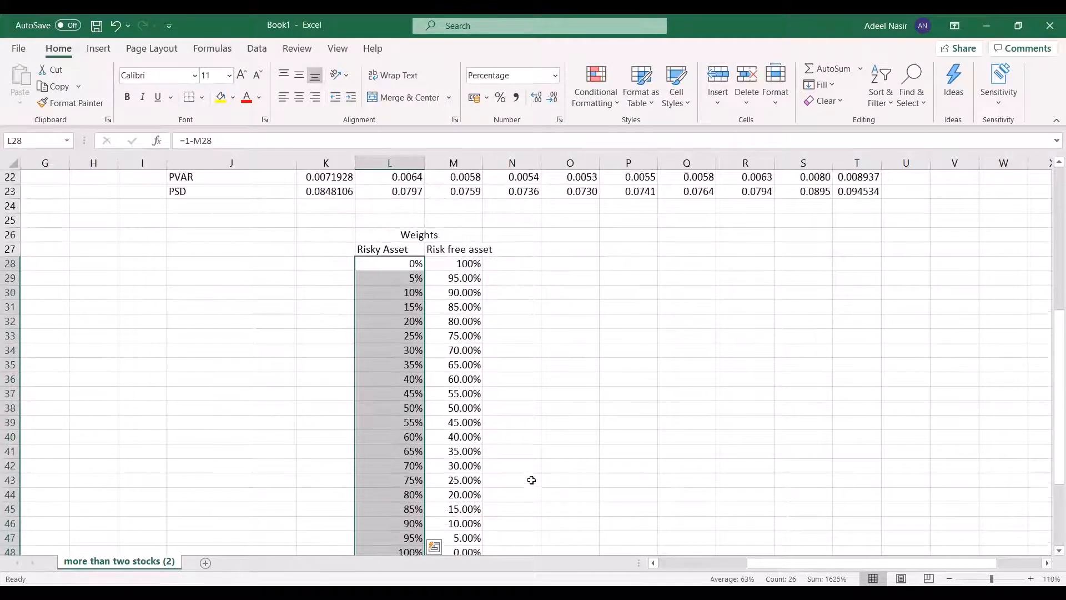
# - Enter the column heading "Porfolio Reture" in N27
pyautogui.click(514, 278)
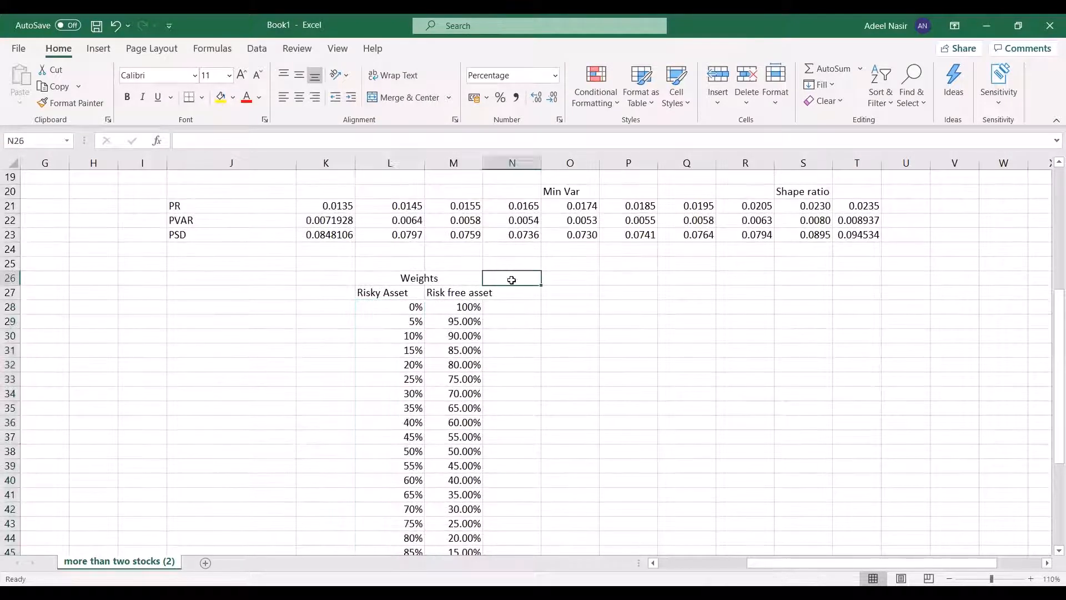
pyautogui.click(486, 292)
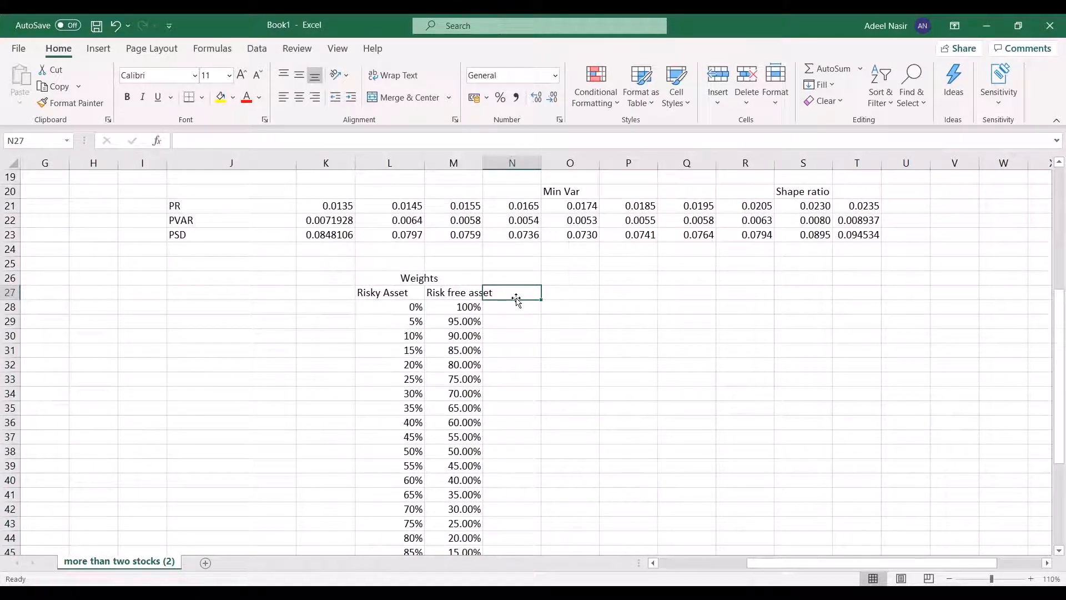
pyautogui.write('Pr')
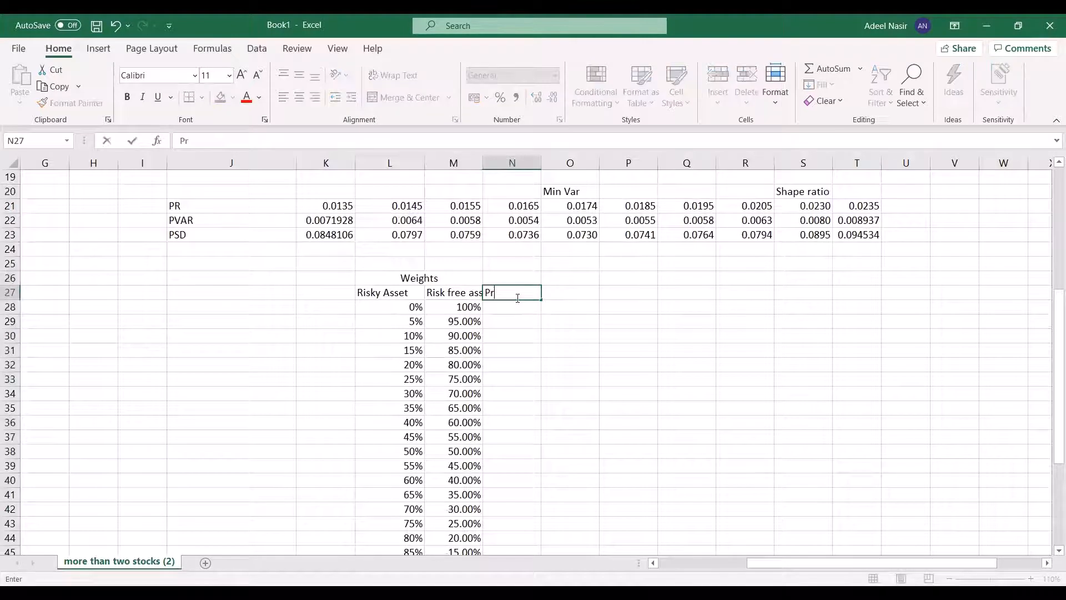
pyautogui.write('orfolio REtur')
pyautogui.press('BackSpace')
pyautogui.press('BackSpace')
pyautogui.press('BackSpace')
pyautogui.press('BackSpace')
pyautogui.write('eture')
pyautogui.hotkey('ctrl', 'Return')
# - Calculate the first portfolio return in N28 with =M28*$L$16+L28*$L$13
pyautogui.scroll(2, 517, 300)
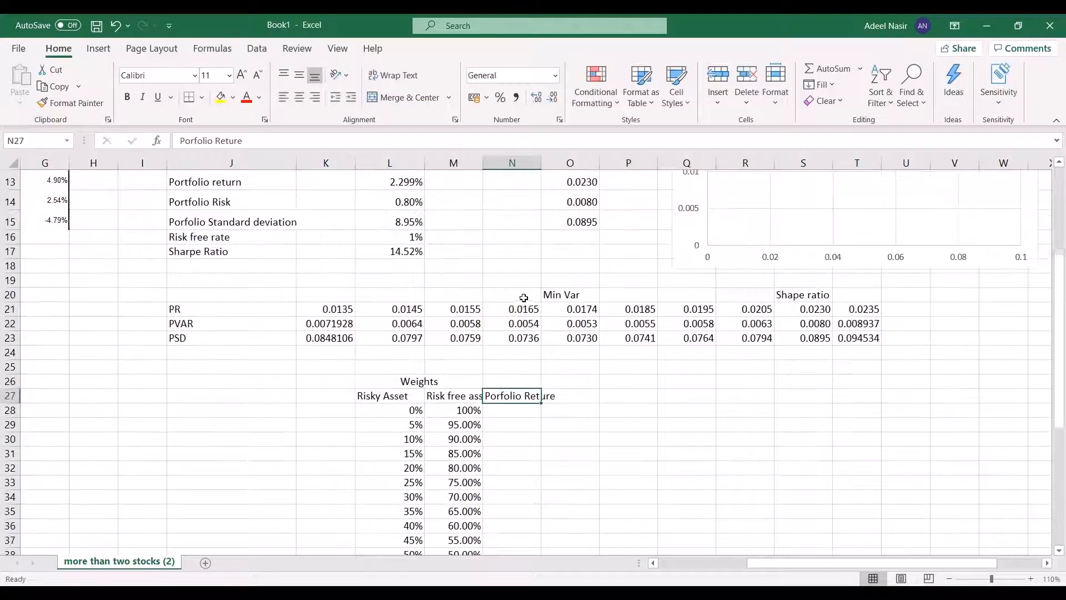
pyautogui.scroll(1, 522, 300)
pyautogui.scroll(2, 525, 300)
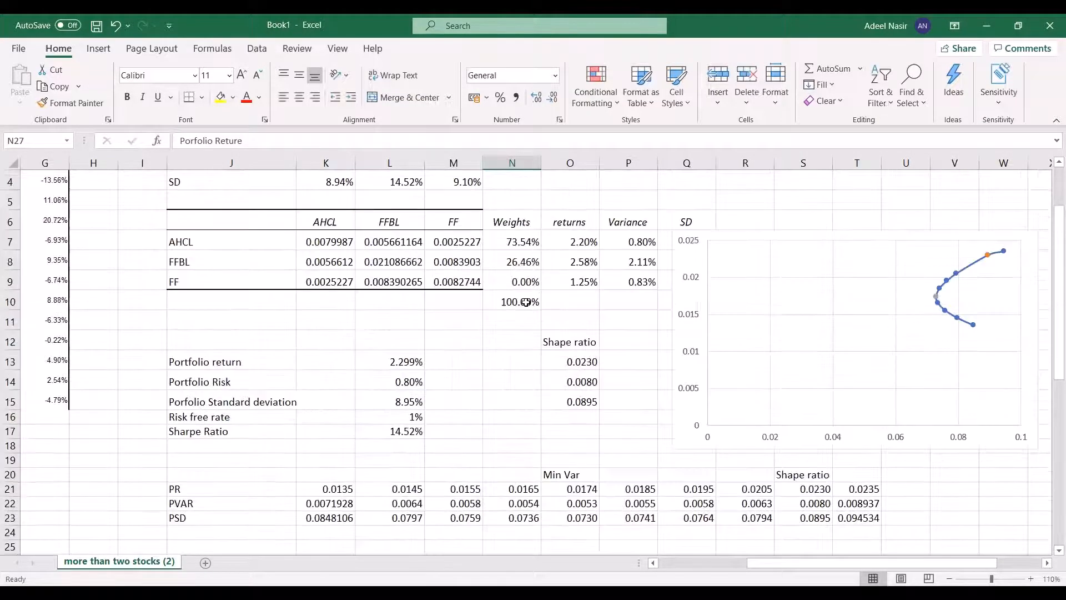
pyautogui.scroll(-4, 525, 303)
pyautogui.click(527, 348)
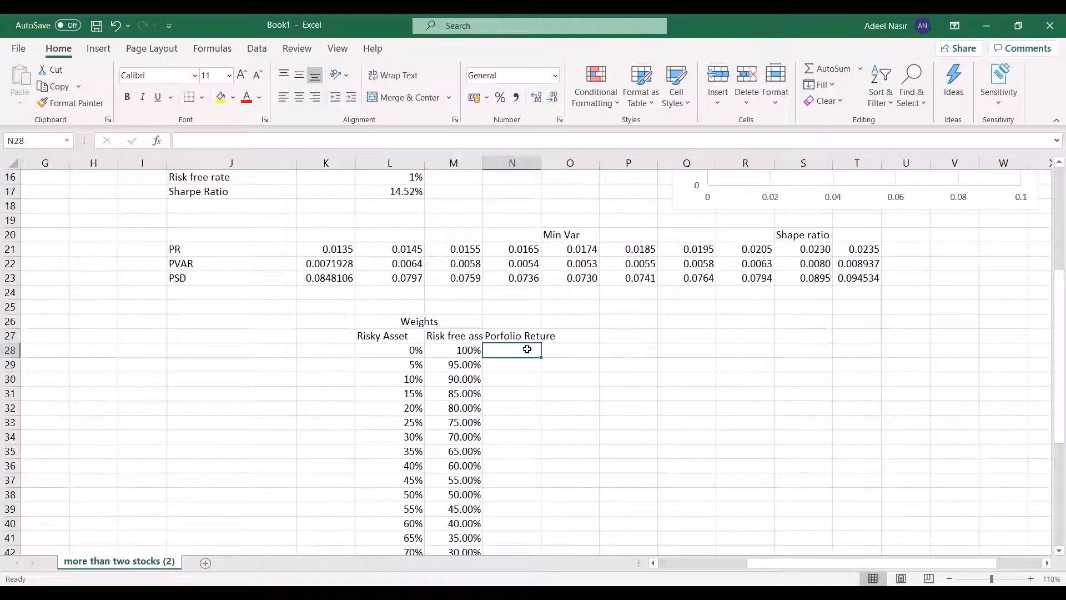
pyautogui.write('=')
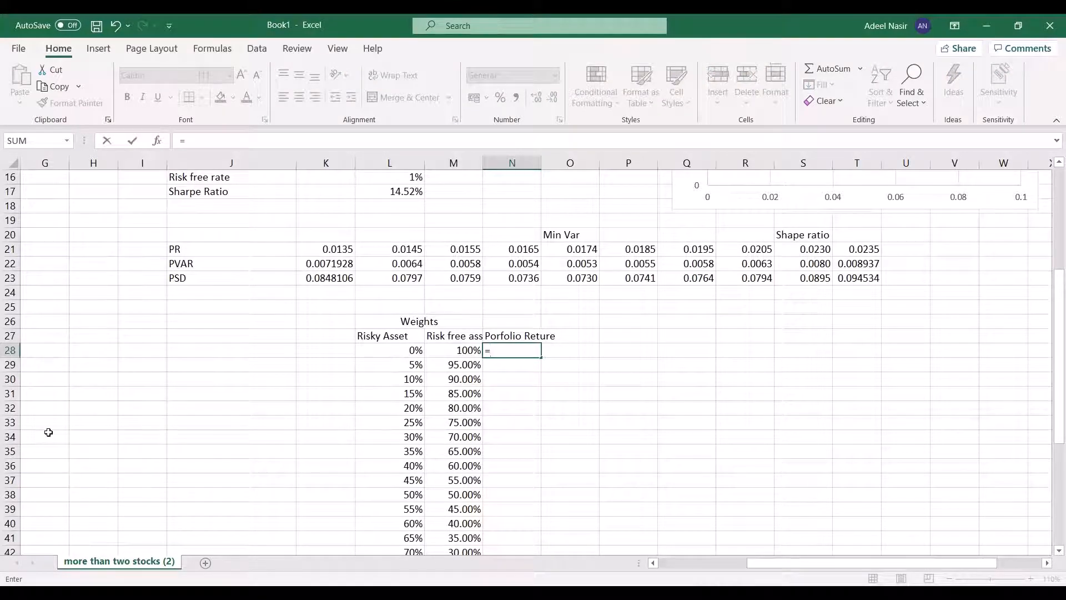
pyautogui.click(458, 350)
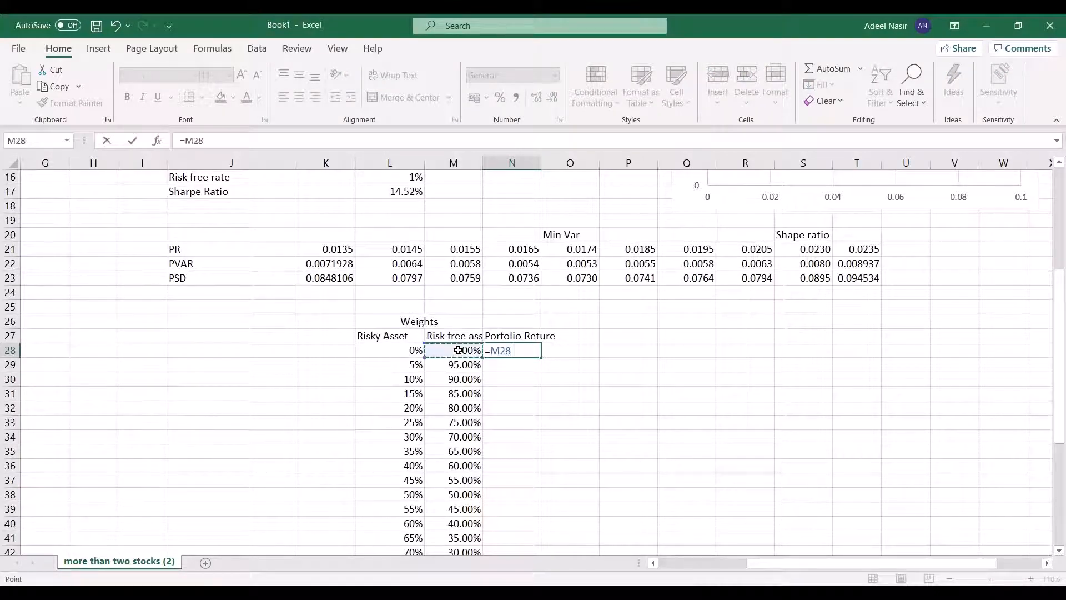
pyautogui.write('*')
pyautogui.scroll(2, 460, 347)
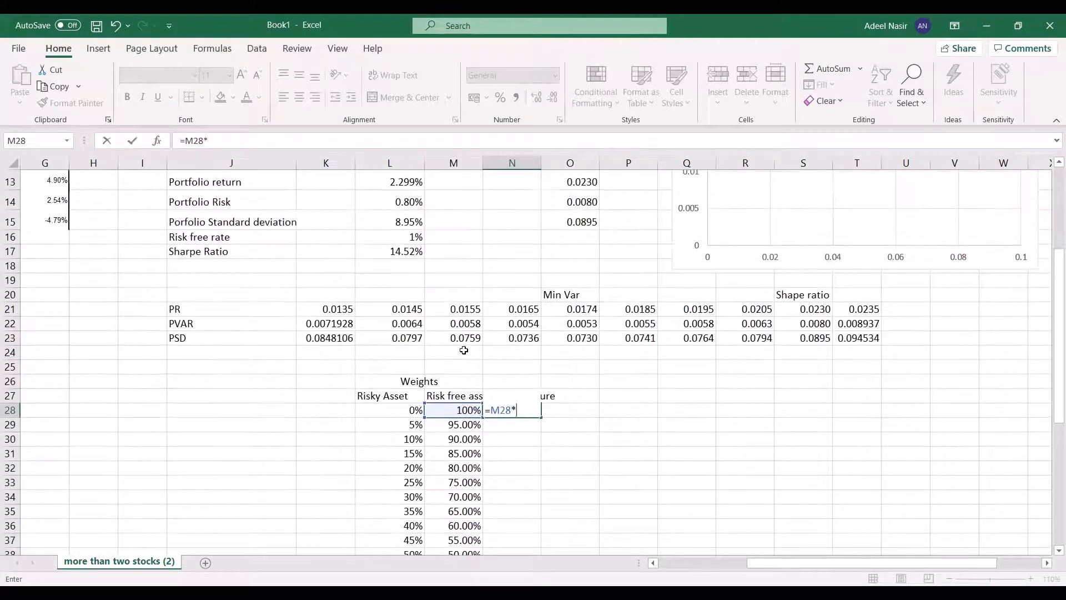
pyautogui.click(405, 298)
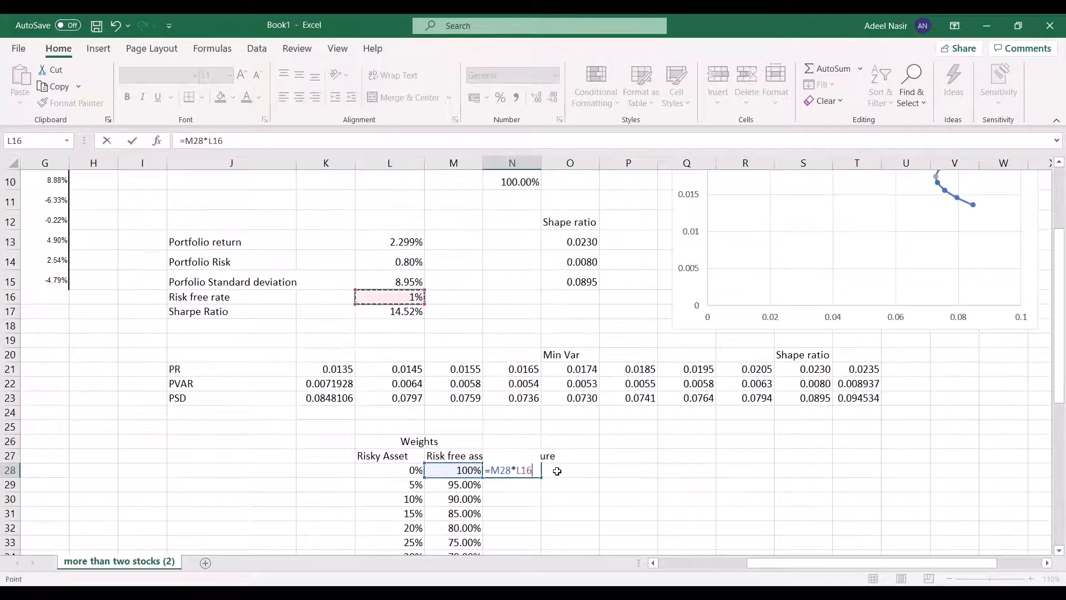
pyautogui.write('+')
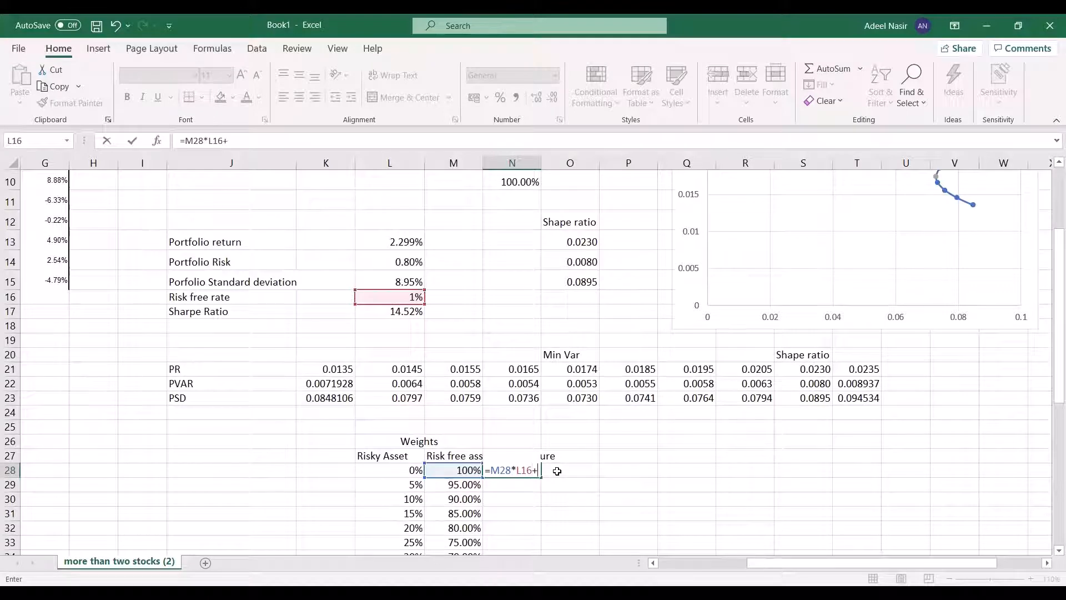
pyautogui.click(395, 471)
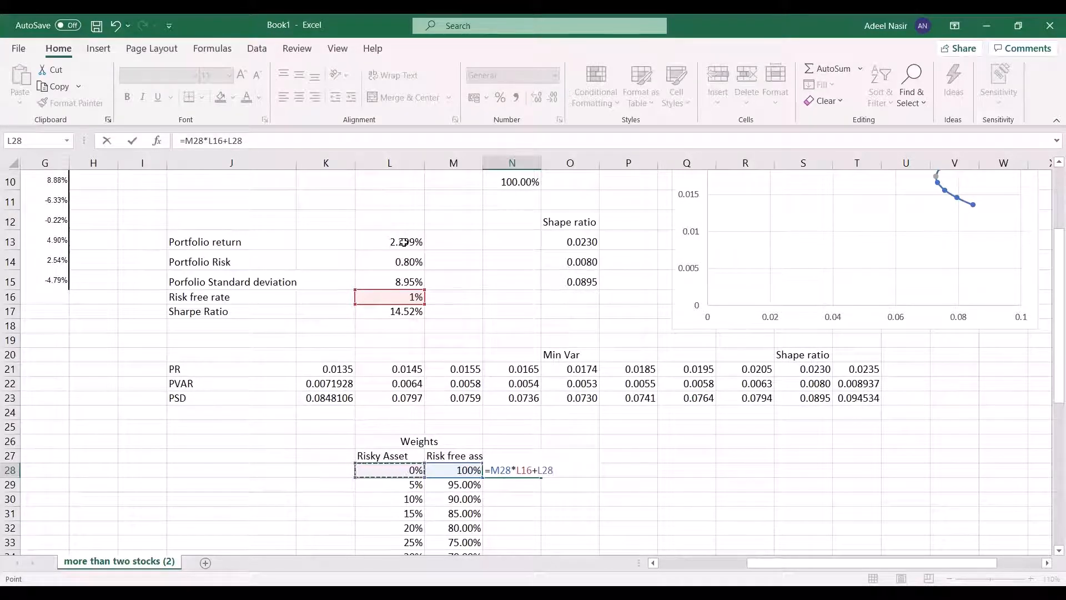
pyautogui.write('*')
pyautogui.click(403, 243)
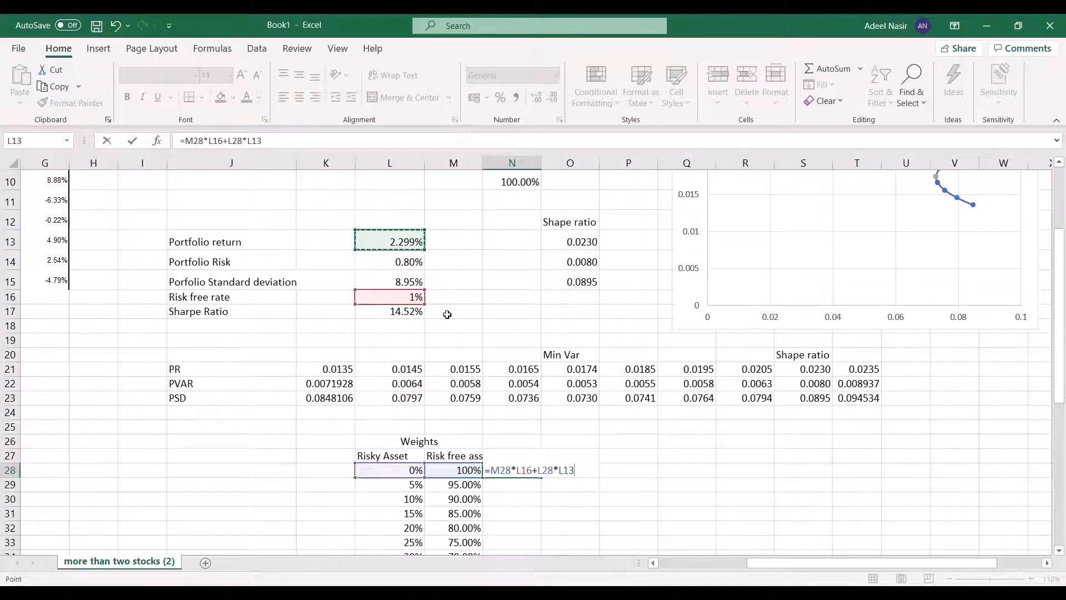
pyautogui.press('F4')
pyautogui.click(521, 469)
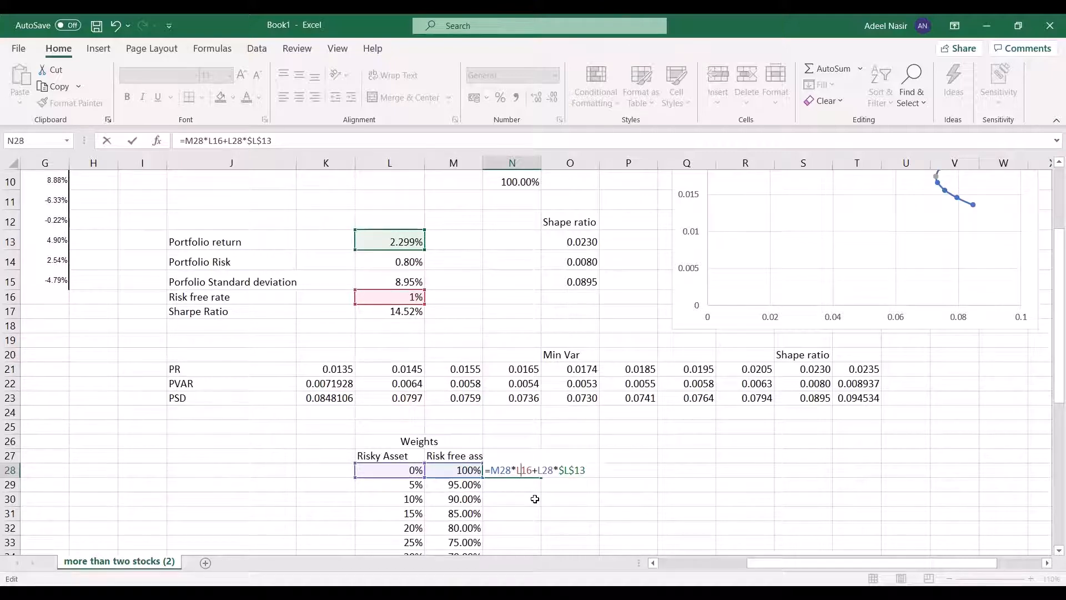
pyautogui.press('F4')
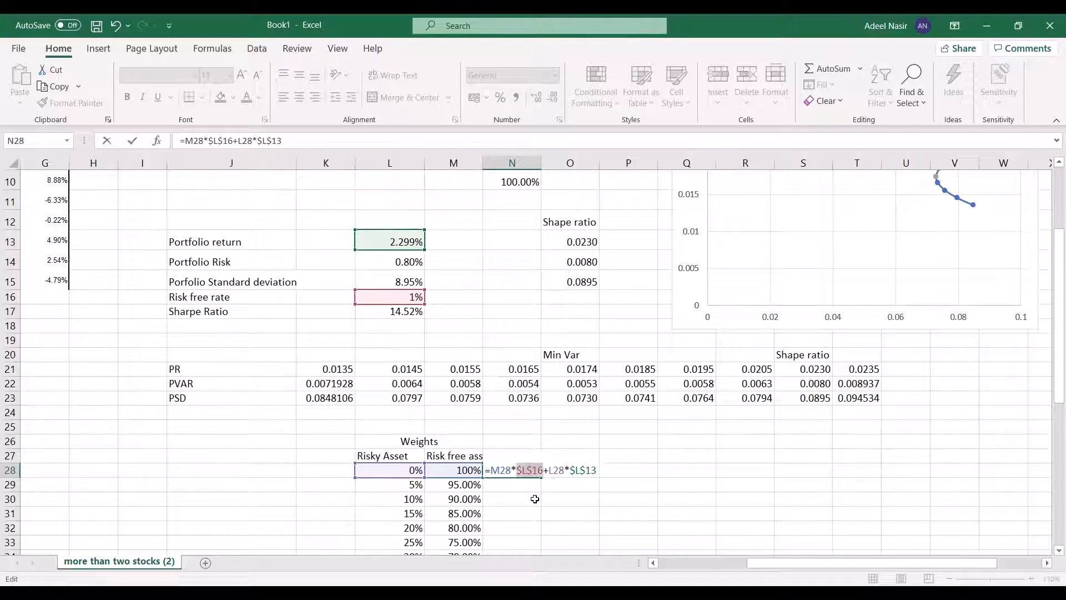
pyautogui.press('Return')
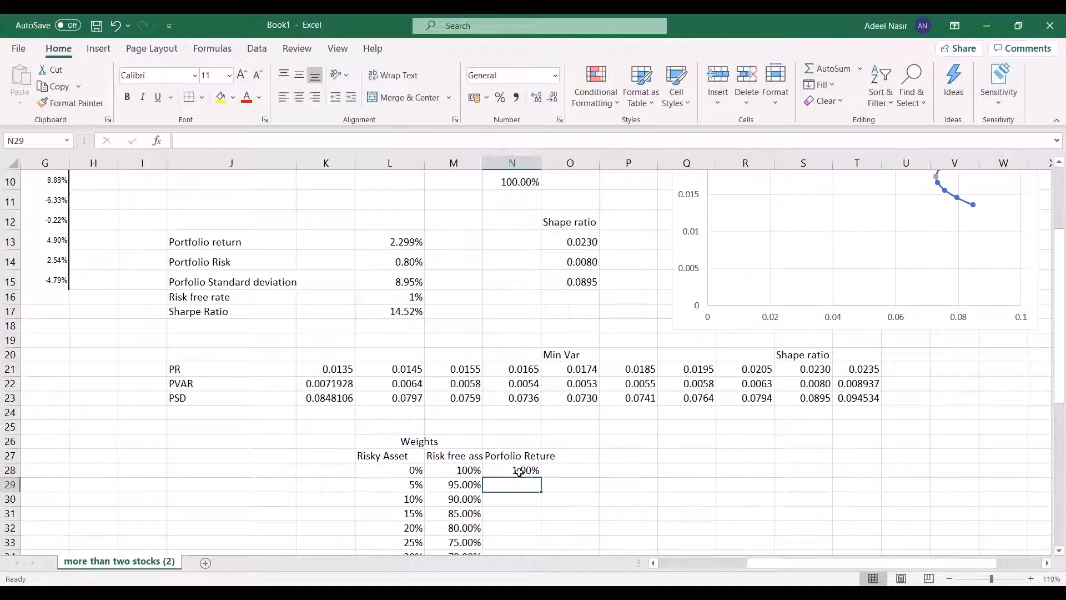
# - Fill the N28 portfolio return formula down the column to N53
pyautogui.click(533, 472)
pyautogui.scroll(-2, 540, 481)
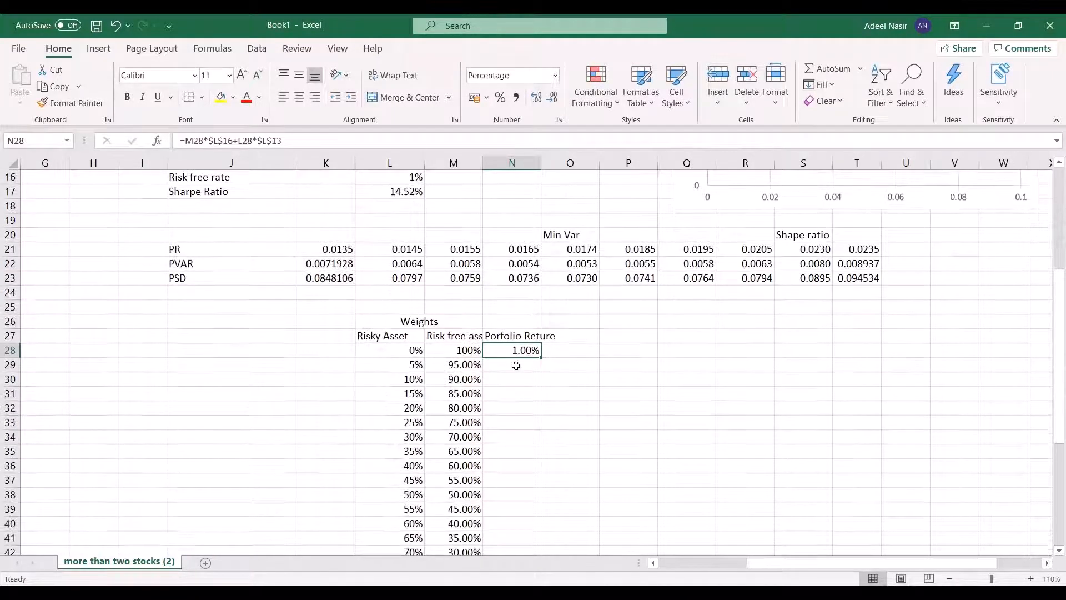
pyautogui.doubleClick(543, 357)
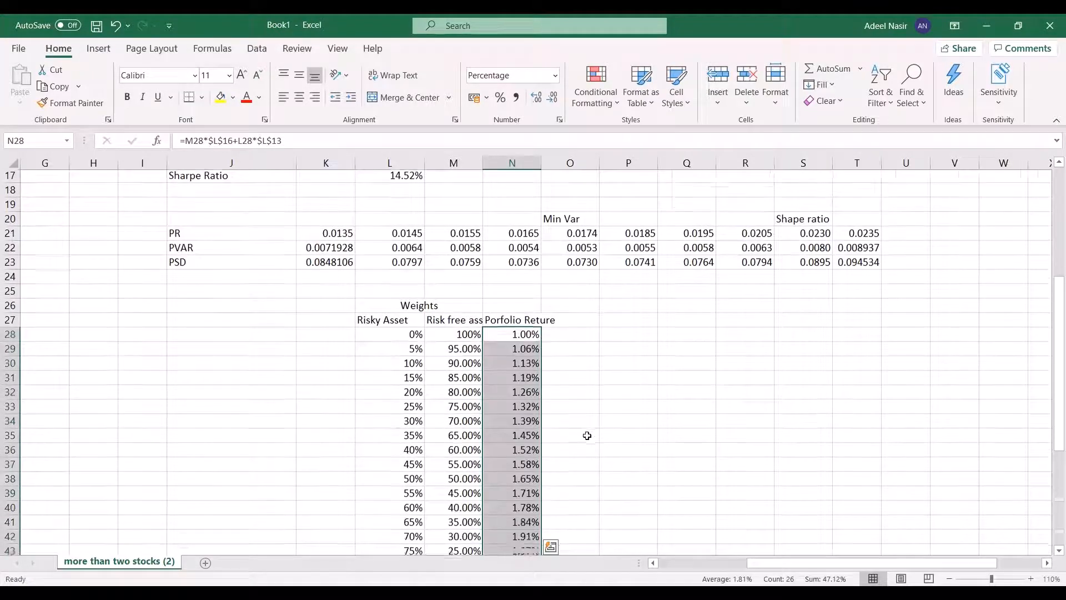
pyautogui.scroll(-5, 587, 435)
pyautogui.scroll(4, 587, 435)
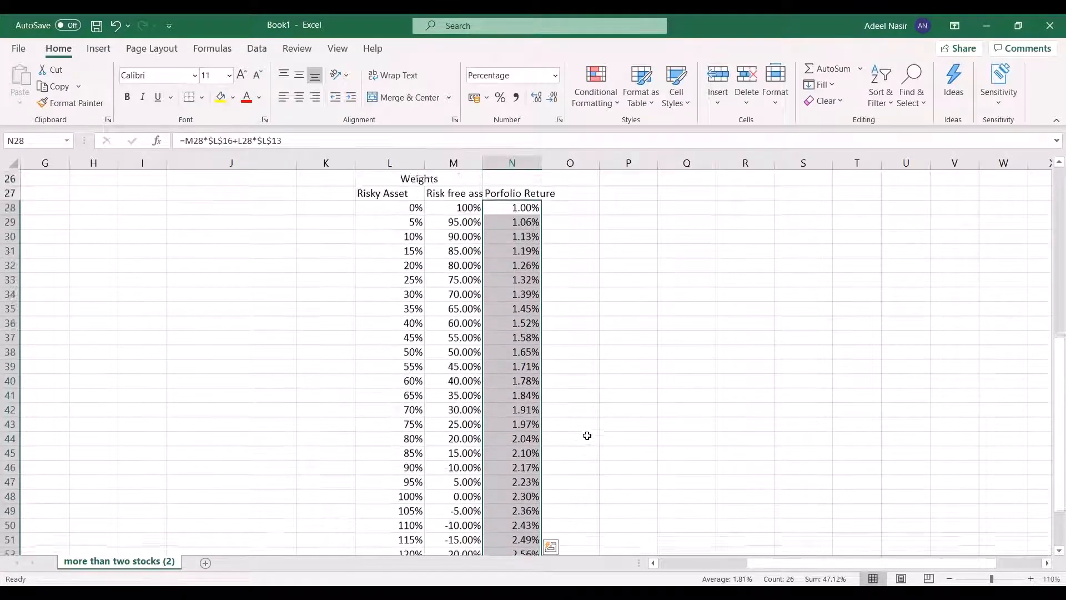
# - Enter the column heading "Portfolio Standard deviation" in O27
pyautogui.click(563, 294)
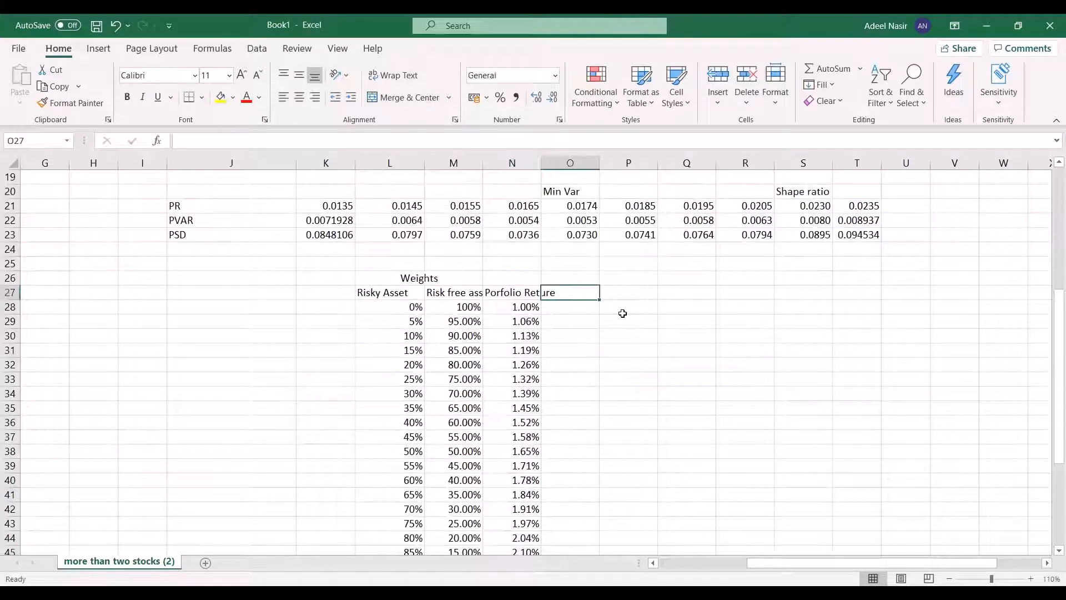
pyautogui.write('Port')
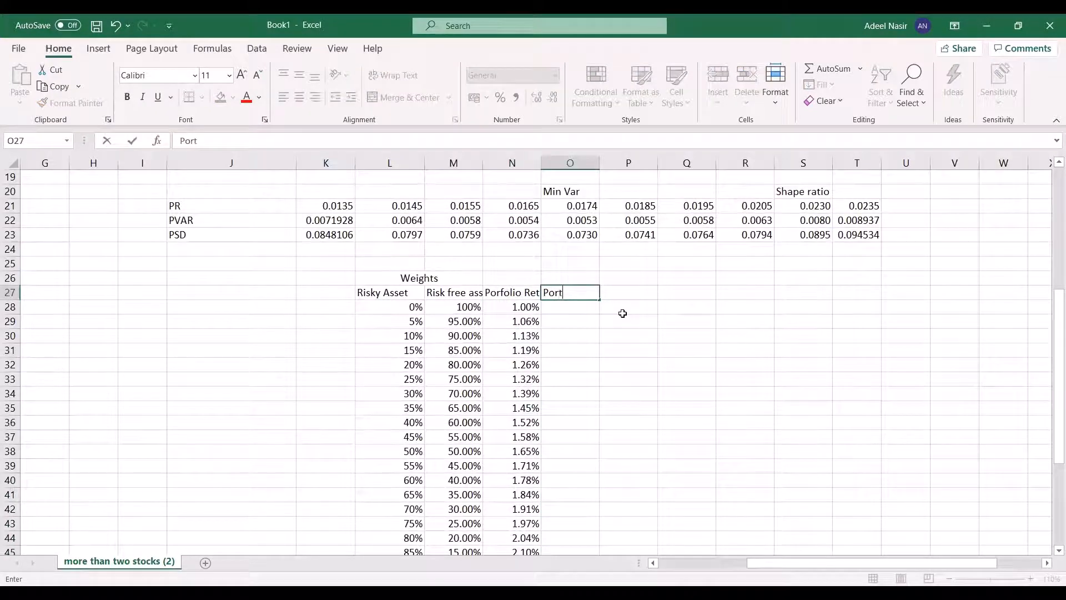
pyautogui.write('folio Stan')
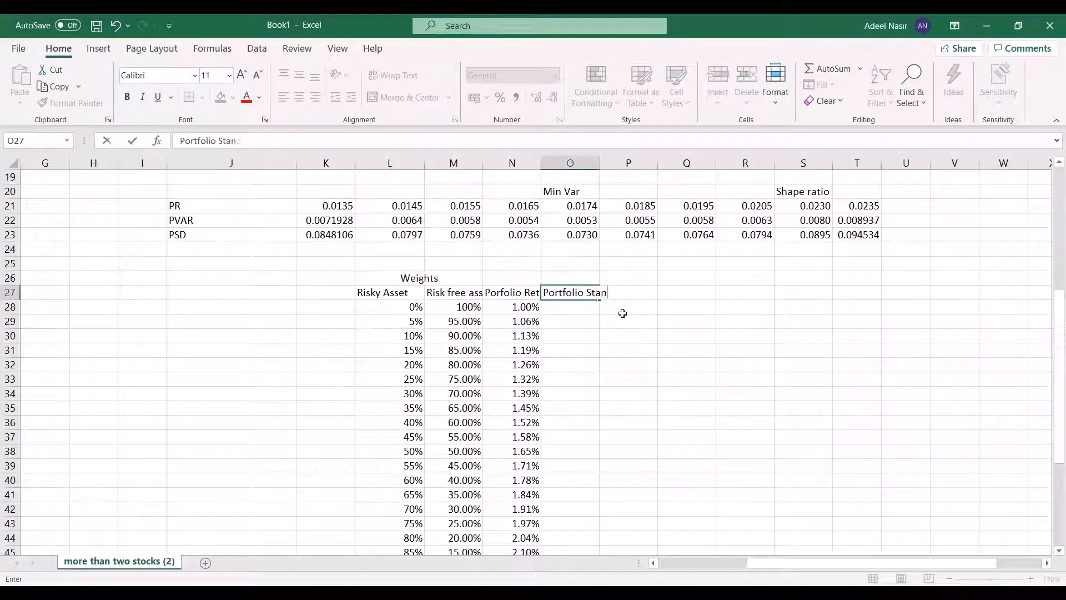
pyautogui.write('dard deviation')
pyautogui.hotkey('ctrl', 'Return')
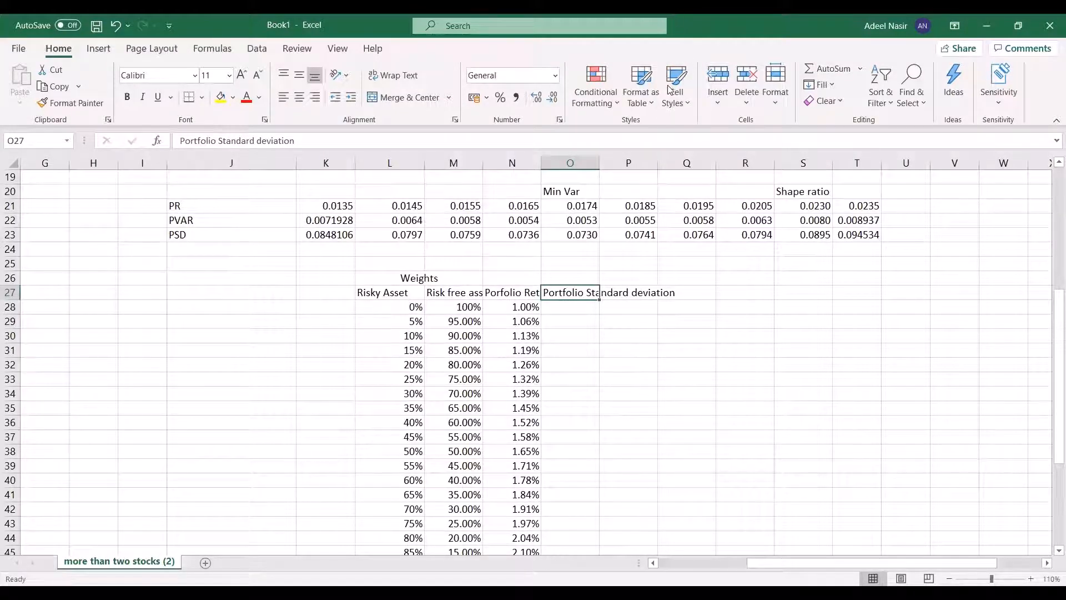
# - Switch to the screen annotation pen and handwrite PSD = a long square root starting with w_R·σ_R beside the table
pyautogui.hotkey('alt', 'Tab')
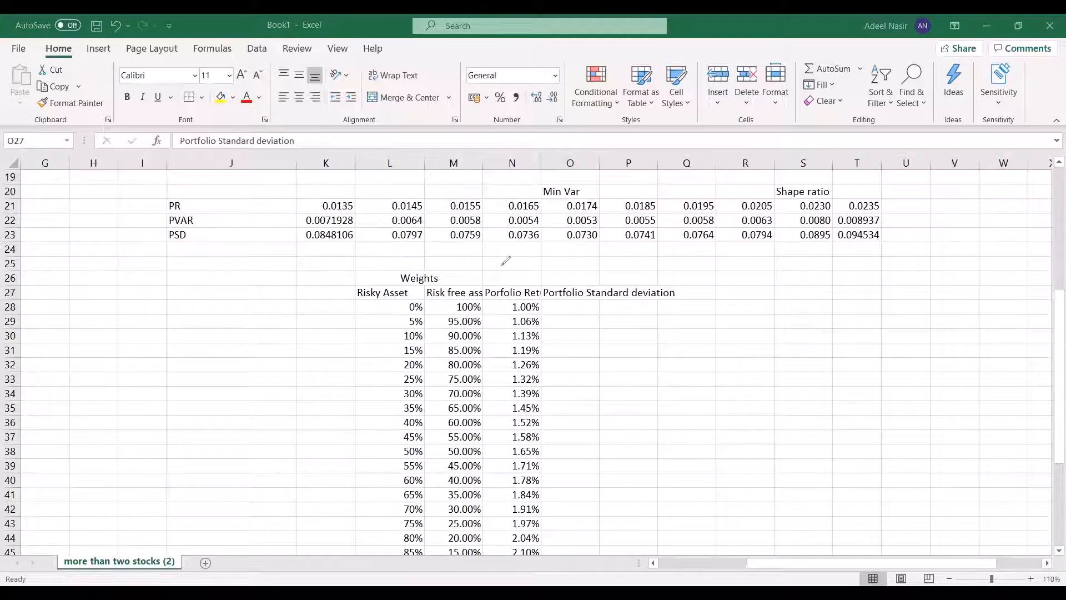
pyautogui.moveTo(615, 339)
pyautogui.mouseDown()
pyautogui.moveTo(615, 370)
pyautogui.moveTo(618, 357)
pyautogui.moveTo(633, 370)
pyautogui.moveTo(664, 366)
pyautogui.mouseUp()
pyautogui.moveTo(691, 353)
pyautogui.mouseDown()
pyautogui.moveTo(703, 359)
pyautogui.moveTo(735, 314)
pyautogui.moveTo(1011, 301)
pyautogui.mouseUp()
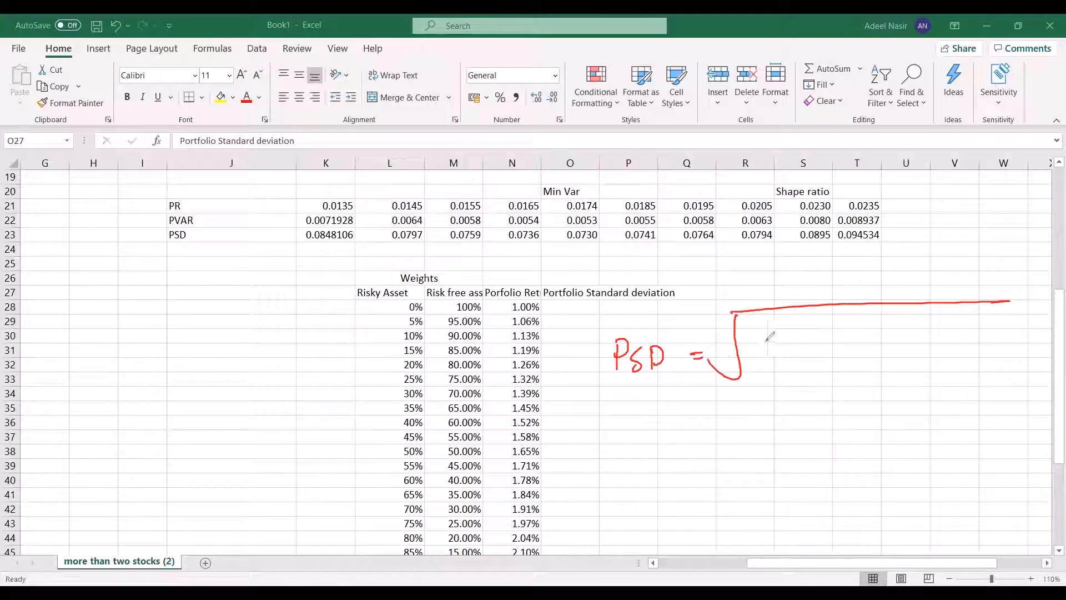
pyautogui.moveTo(751, 336)
pyautogui.mouseDown()
pyautogui.moveTo(766, 338)
pyautogui.moveTo(767, 362)
pyautogui.moveTo(780, 364)
pyautogui.mouseUp()
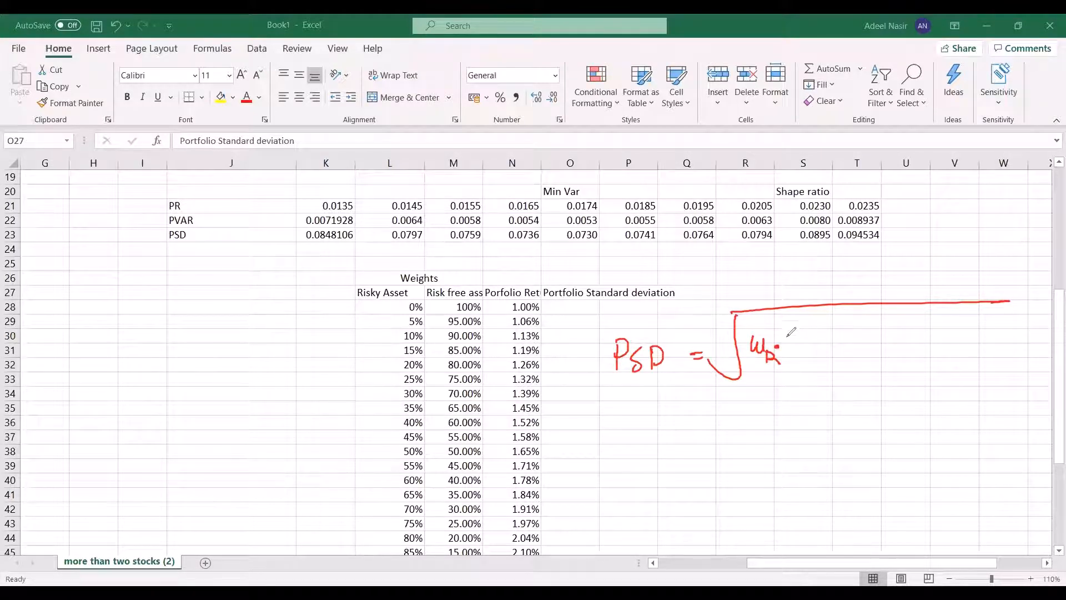
pyautogui.moveTo(792, 337)
pyautogui.mouseDown()
pyautogui.moveTo(788, 347)
pyautogui.moveTo(802, 335)
pyautogui.mouseUp()
# - Bracket and square the w_R·σ_R term and add + (w_RF σ_RF)² + under the handwritten root
pyautogui.moveTo(752, 335)
pyautogui.mouseDown()
pyautogui.moveTo(749, 367)
pyautogui.moveTo(809, 362)
pyautogui.moveTo(830, 336)
pyautogui.moveTo(827, 353)
pyautogui.moveTo(861, 333)
pyautogui.moveTo(865, 364)
pyautogui.moveTo(887, 348)
pyautogui.mouseUp()
pyautogui.moveTo(875, 356)
pyautogui.mouseDown()
pyautogui.moveTo(891, 340)
pyautogui.moveTo(899, 357)
pyautogui.mouseUp()
pyautogui.moveTo(900, 345); pyautogui.dragTo(916, 360)
pyautogui.moveTo(917, 344); pyautogui.dragTo(927, 343)
pyautogui.moveTo(917, 351); pyautogui.dragTo(925, 352)
pyautogui.moveTo(843, 333); pyautogui.dragTo(844, 359)
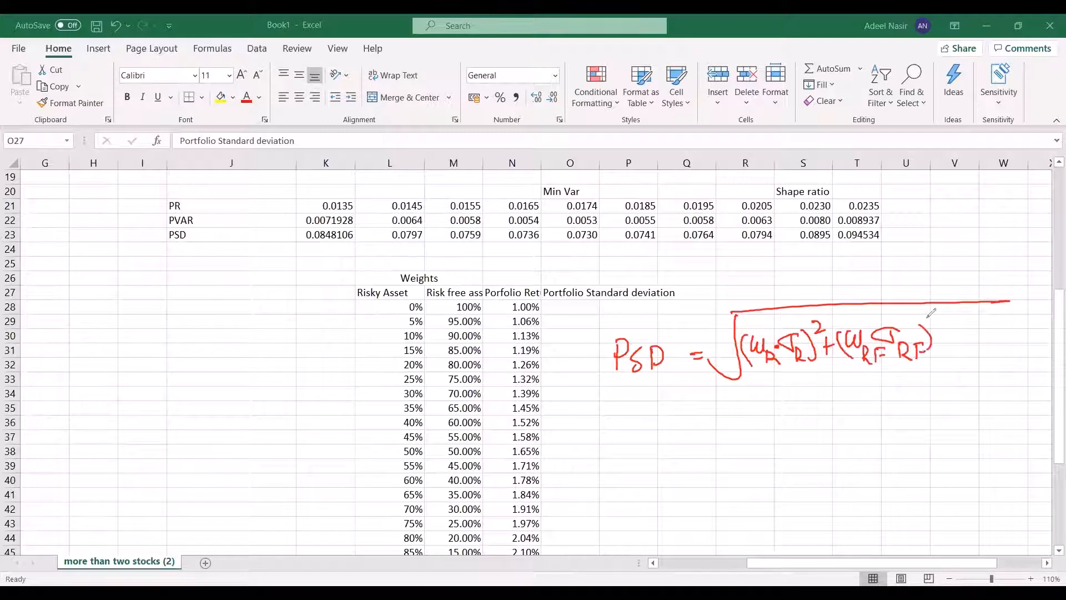
pyautogui.moveTo(929, 319); pyautogui.dragTo(944, 360)
pyautogui.moveTo(938, 354); pyautogui.dragTo(954, 352)
# - Extend the handwritten root to a second line with the covariance term 2 × w_R w_RF × cov R.RF
pyautogui.moveTo(765, 384); pyautogui.dragTo(782, 399)
pyautogui.moveTo(742, 359)
pyautogui.mouseDown()
pyautogui.moveTo(731, 406)
pyautogui.moveTo(795, 402)
pyautogui.mouseUp()
pyautogui.moveTo(801, 390)
pyautogui.mouseDown()
pyautogui.moveTo(821, 390)
pyautogui.moveTo(838, 409)
pyautogui.moveTo(874, 398)
pyautogui.mouseUp()
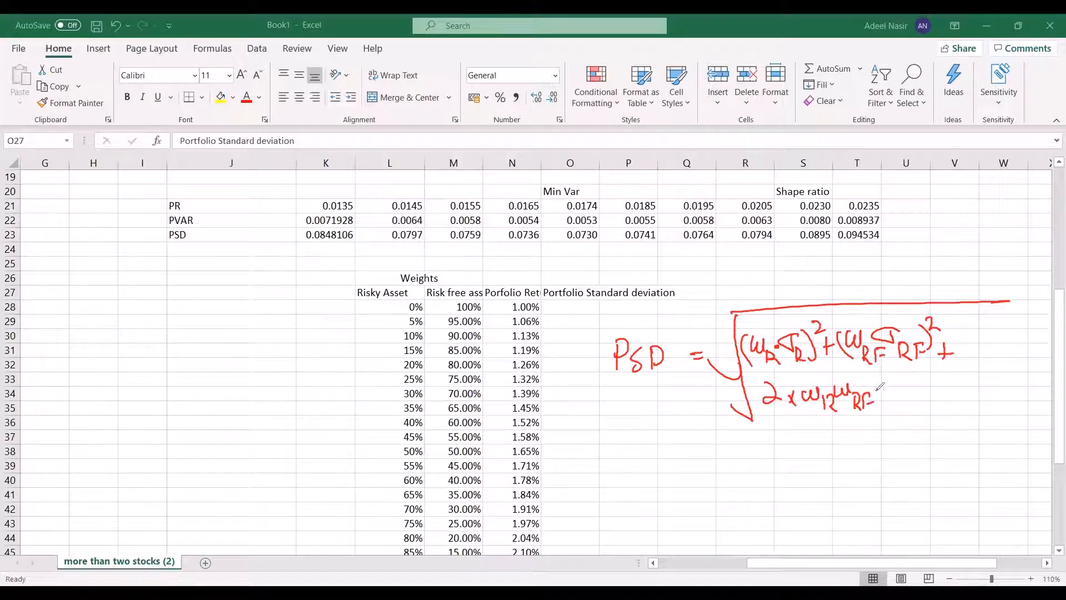
pyautogui.moveTo(881, 386); pyautogui.dragTo(888, 394)
pyautogui.moveTo(888, 387)
pyautogui.mouseDown()
pyautogui.moveTo(881, 395)
pyautogui.moveTo(923, 380)
pyautogui.moveTo(940, 399)
pyautogui.moveTo(962, 399)
pyautogui.mouseUp()
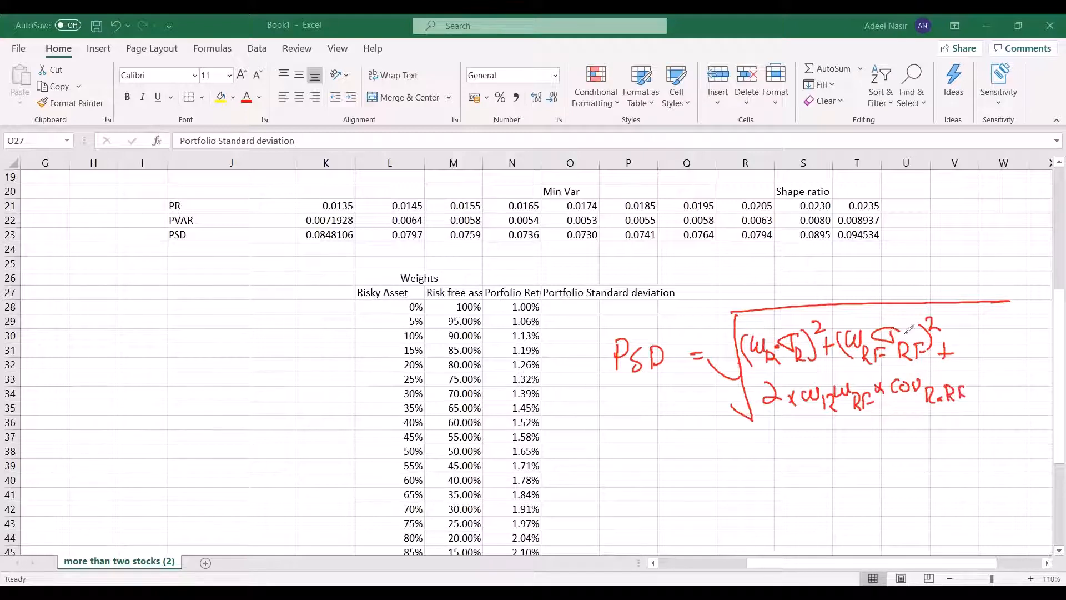
# - Strike out the risk-free variance and covariance terms in the handwritten formula and mark them as 0
pyautogui.moveTo(917, 345)
pyautogui.mouseDown()
pyautogui.moveTo(921, 327)
pyautogui.moveTo(910, 323)
pyautogui.mouseUp()
pyautogui.moveTo(838, 334); pyautogui.dragTo(928, 322)
pyautogui.moveTo(946, 321); pyautogui.dragTo(947, 327)
pyautogui.moveTo(895, 390)
pyautogui.mouseDown()
pyautogui.moveTo(963, 395)
pyautogui.moveTo(911, 405)
pyautogui.moveTo(770, 394)
pyautogui.mouseUp()
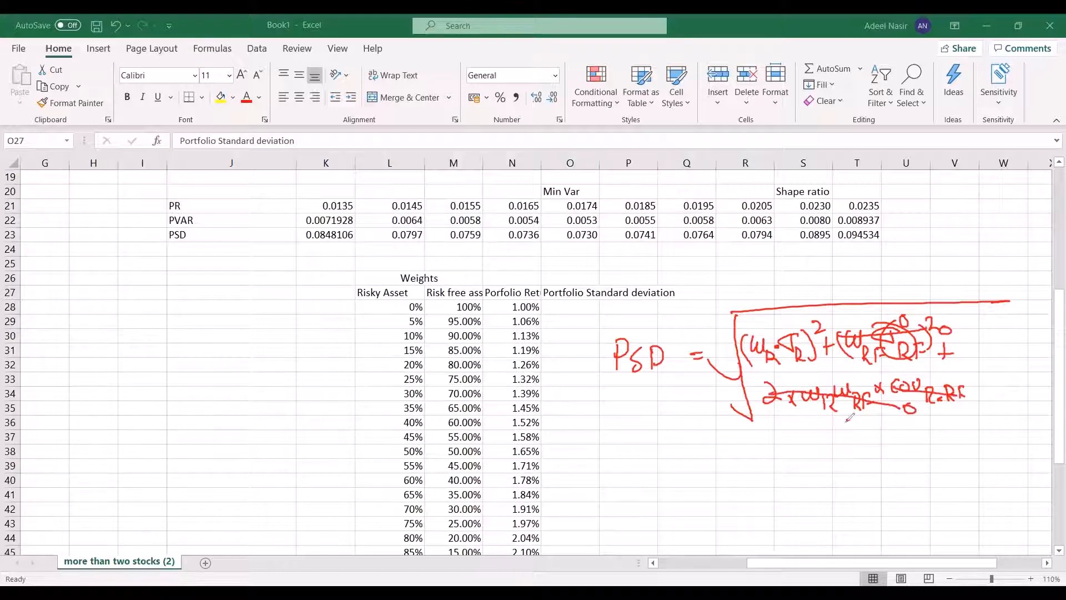
pyautogui.moveTo(850, 420); pyautogui.dragTo(848, 421)
# - Handwrite the simplified expression = √(w_R·σ_R)² below and cancel the root against the square
pyautogui.moveTo(701, 472); pyautogui.dragTo(863, 442)
pyautogui.moveTo(766, 469)
pyautogui.mouseDown()
pyautogui.moveTo(803, 467)
pyautogui.moveTo(792, 489)
pyautogui.moveTo(803, 489)
pyautogui.moveTo(833, 470)
pyautogui.moveTo(833, 491)
pyautogui.moveTo(855, 490)
pyautogui.moveTo(768, 495)
pyautogui.mouseUp()
pyautogui.moveTo(855, 445); pyautogui.dragTo(865, 458)
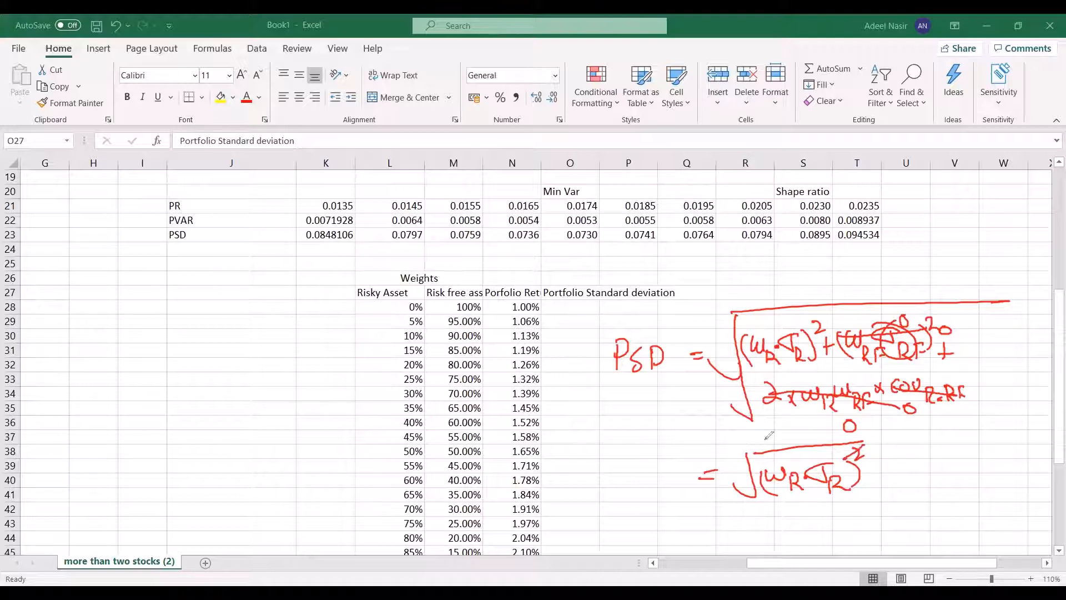
pyautogui.moveTo(746, 470); pyautogui.dragTo(765, 439)
# - Handwrite the result PSD = w_R·σ_R below the simplified root, enclose it in a box, and clear the ink
pyautogui.moveTo(733, 534); pyautogui.dragTo(753, 525)
pyautogui.moveTo(644, 518)
pyautogui.mouseDown()
pyautogui.moveTo(647, 547)
pyautogui.moveTo(661, 532)
pyautogui.moveTo(679, 550)
pyautogui.moveTo(680, 516)
pyautogui.moveTo(670, 543)
pyautogui.moveTo(695, 547)
pyautogui.mouseUp()
pyautogui.moveTo(694, 519)
pyautogui.mouseDown()
pyautogui.moveTo(713, 522)
pyautogui.moveTo(697, 546)
pyautogui.mouseUp()
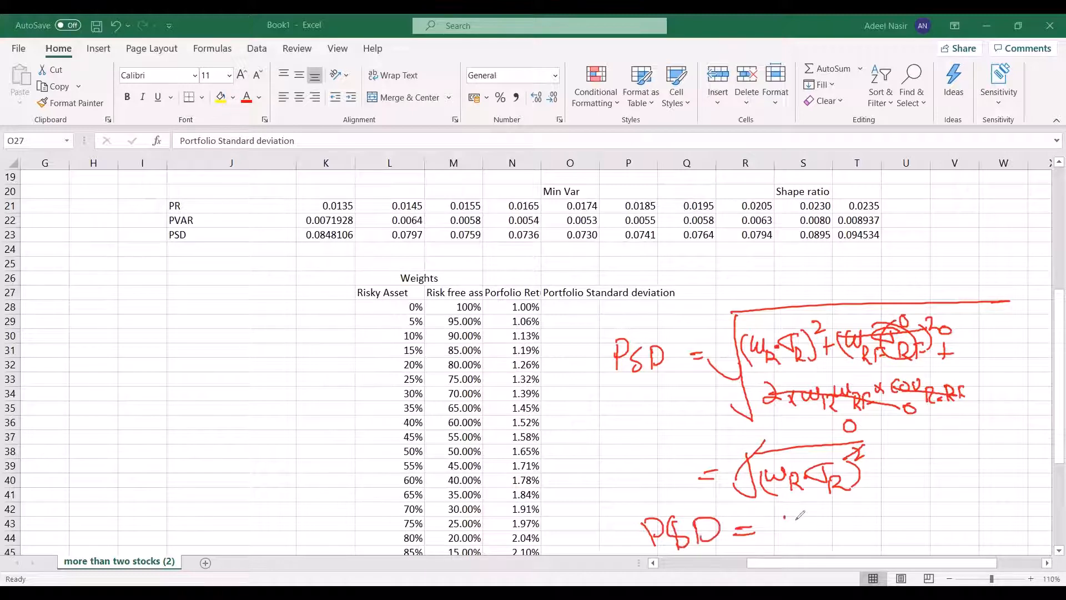
pyautogui.moveTo(785, 517)
pyautogui.mouseDown()
pyautogui.moveTo(806, 519)
pyautogui.moveTo(810, 539)
pyautogui.moveTo(831, 537)
pyautogui.moveTo(866, 509)
pyautogui.moveTo(873, 534)
pyautogui.moveTo(888, 534)
pyautogui.mouseUp()
pyautogui.click(835, 522)
pyautogui.moveTo(894, 516); pyautogui.dragTo(893, 534)
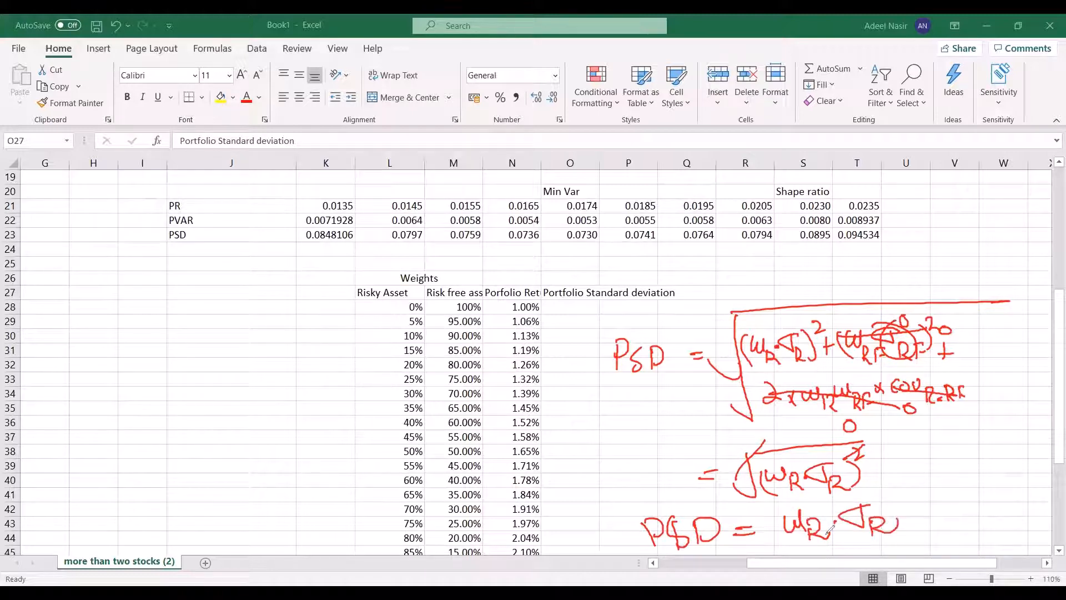
pyautogui.moveTo(659, 505)
pyautogui.mouseDown()
pyautogui.moveTo(917, 527)
pyautogui.moveTo(633, 539)
pyautogui.moveTo(638, 502)
pyautogui.mouseUp()
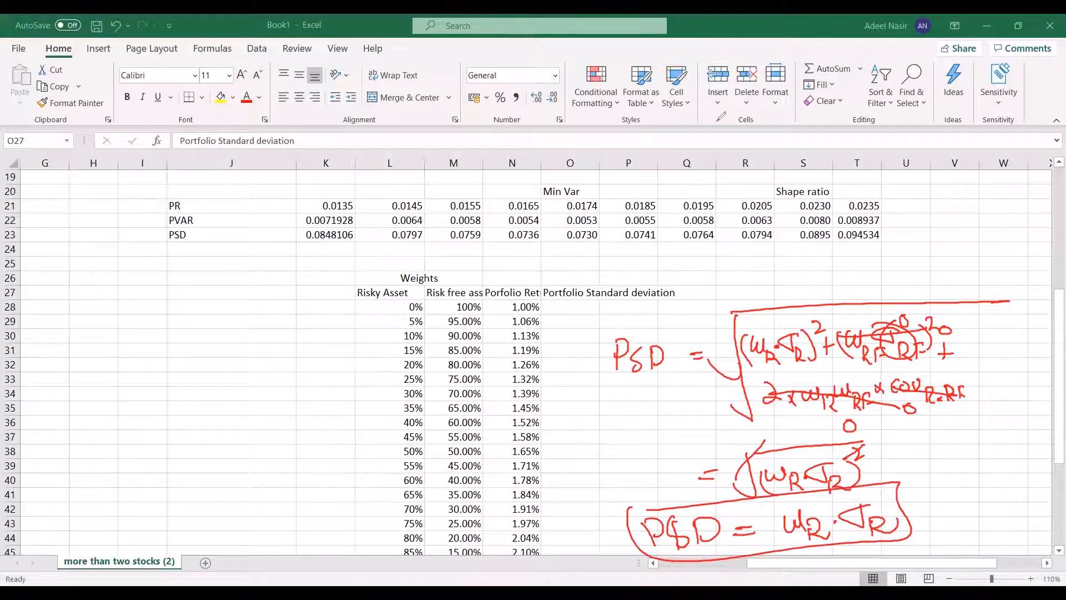
pyautogui.press('Escape')
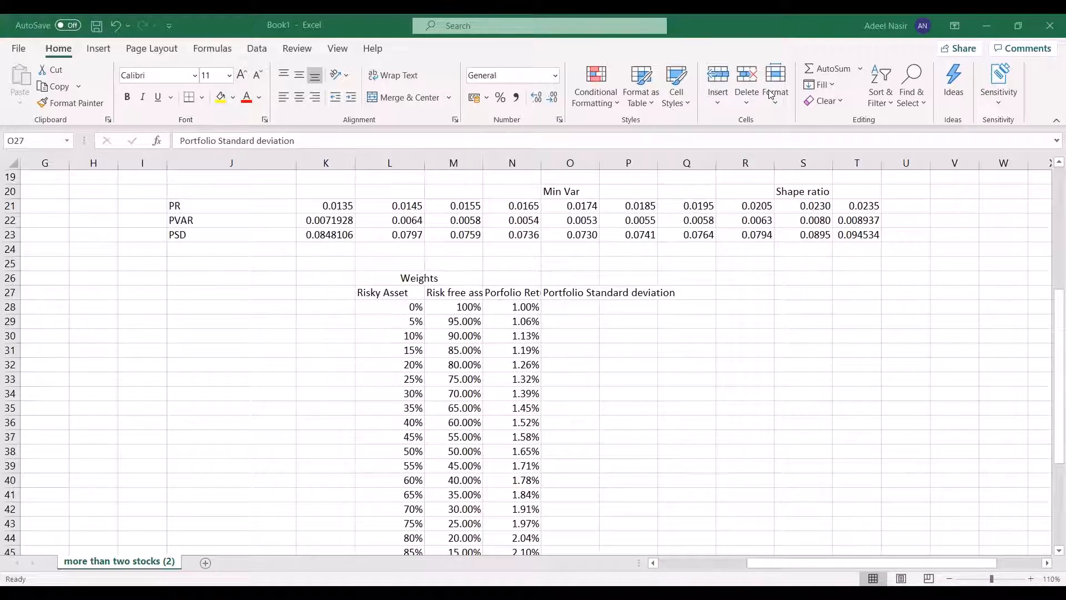
# - Enter the formula =L28*$L$15 in O28 to compute the portfolio standard deviation from the risky weight
pyautogui.click(577, 304)
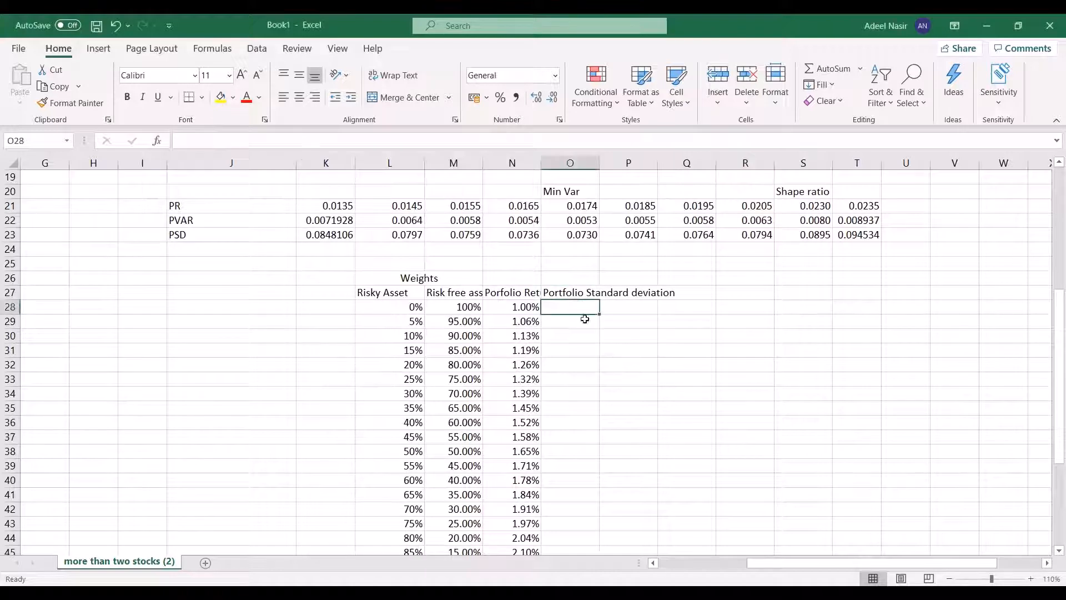
pyautogui.write('=')
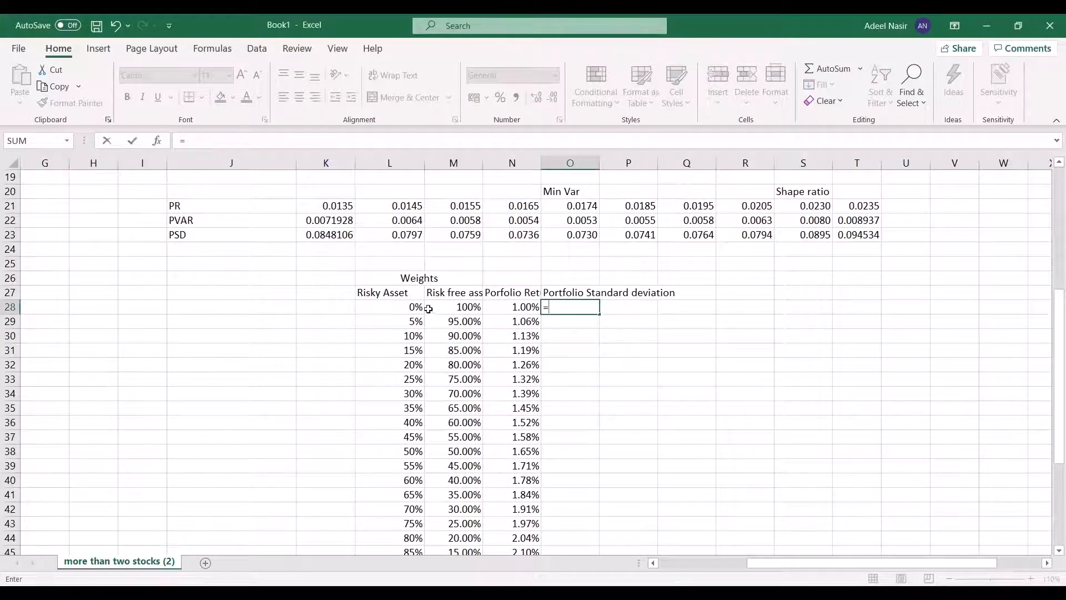
pyautogui.click(404, 306)
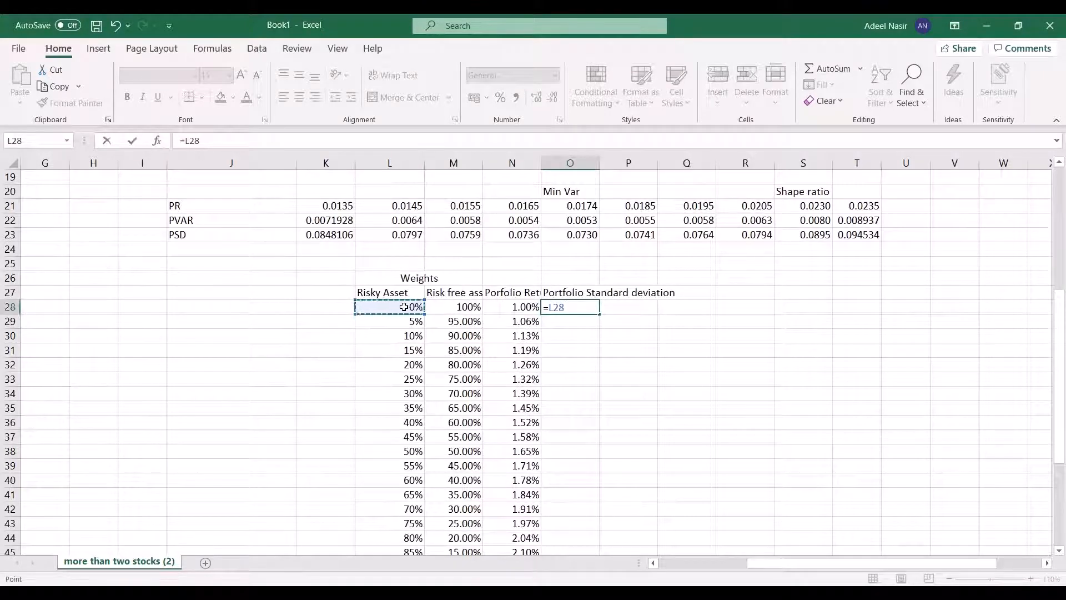
pyautogui.write('*')
pyautogui.scroll(3, 666, 392)
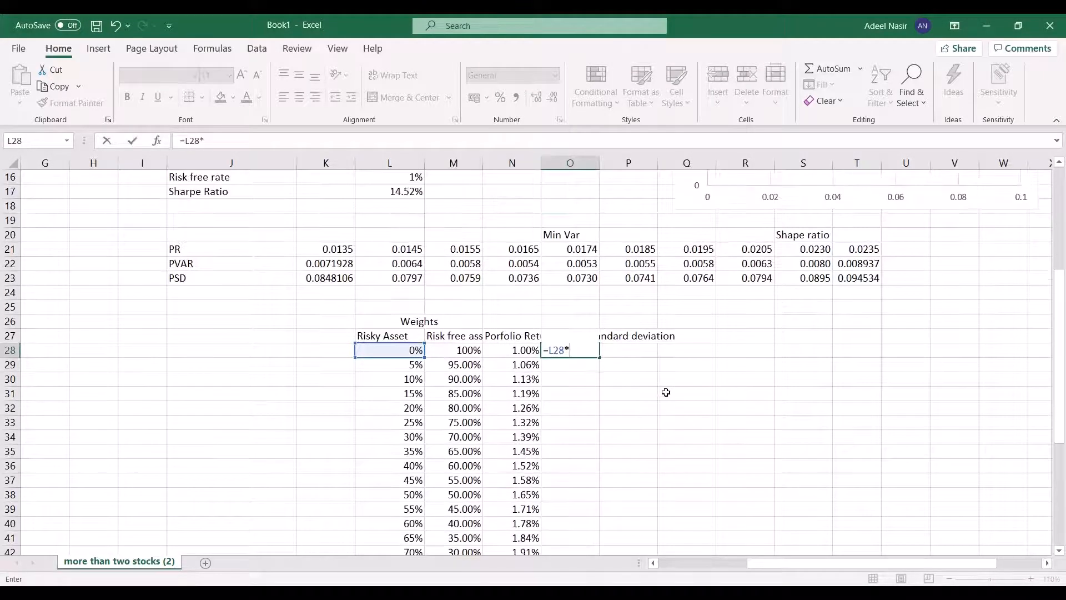
pyautogui.scroll(1, 666, 393)
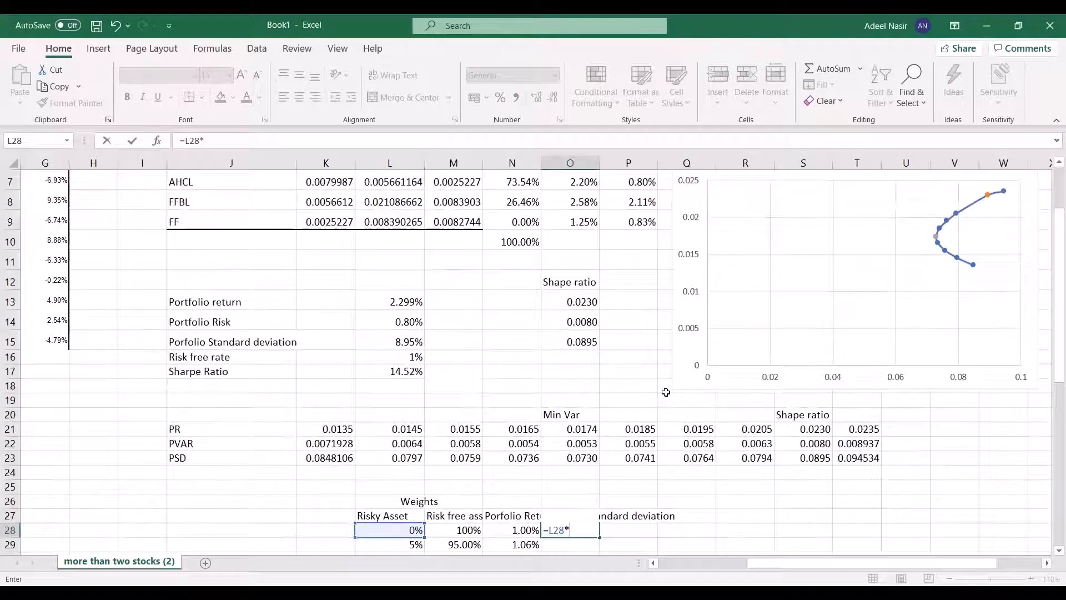
pyautogui.scroll(-1, 448, 388)
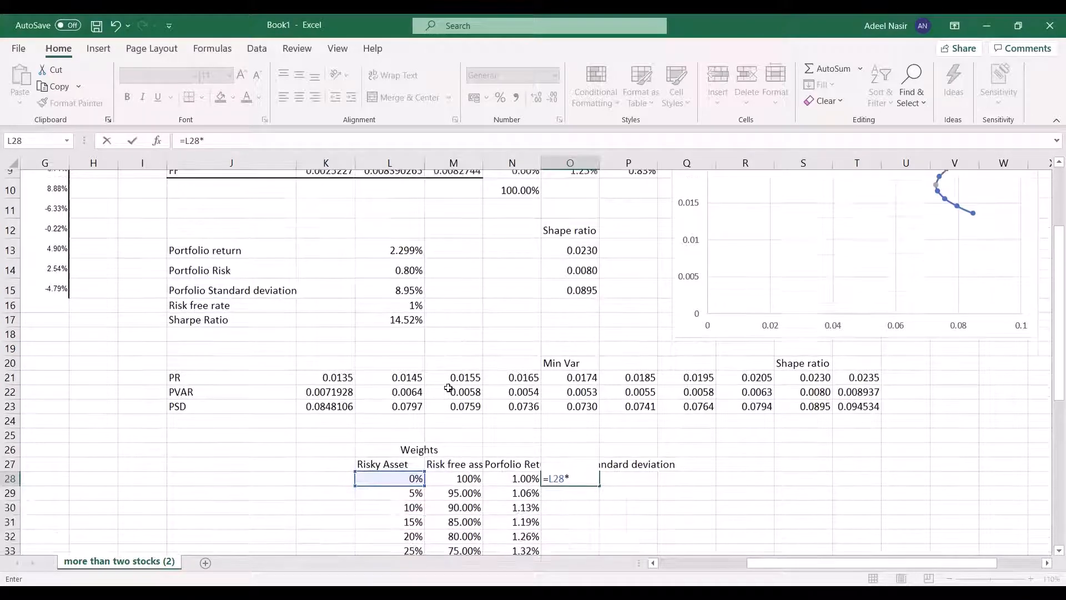
pyautogui.click(397, 280)
pyautogui.scroll(-1, 579, 422)
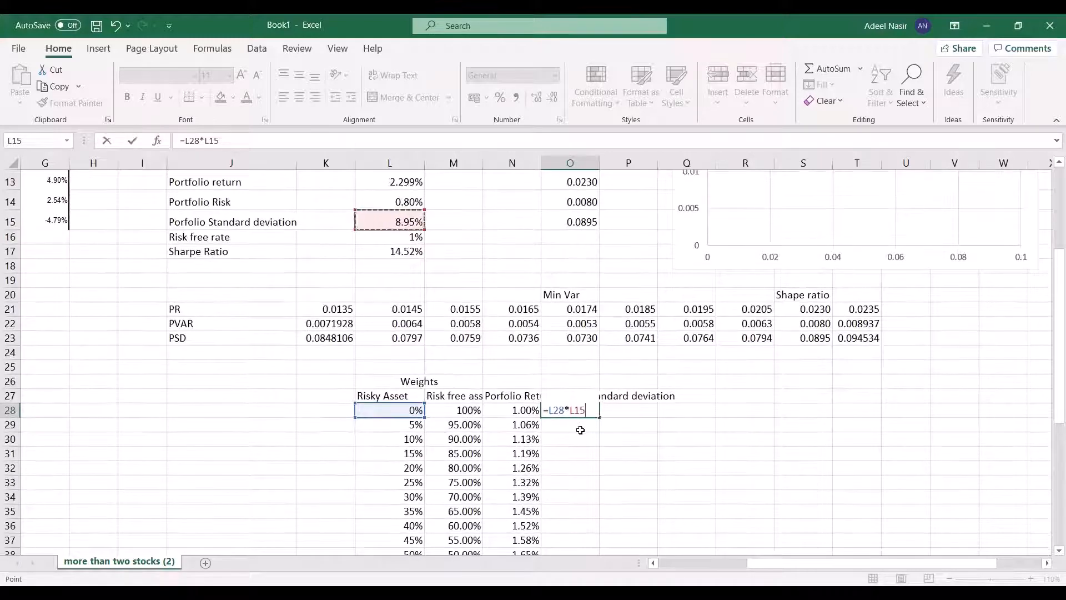
pyautogui.press('F4')
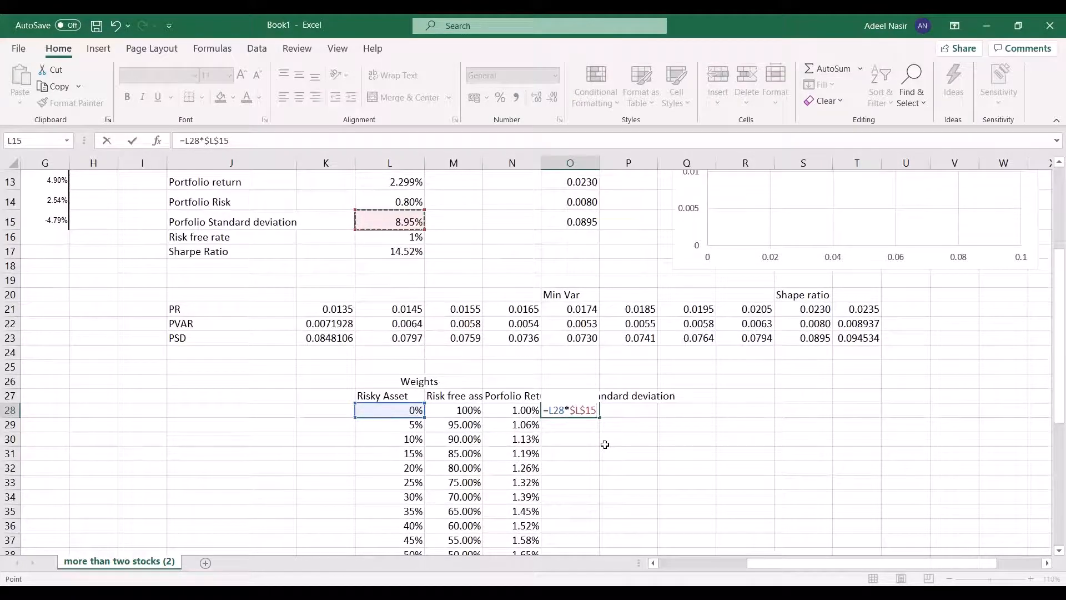
pyautogui.press('Return')
# - Fill the O28 standard deviation formula down through row 53 of the weights table
pyautogui.click(584, 414)
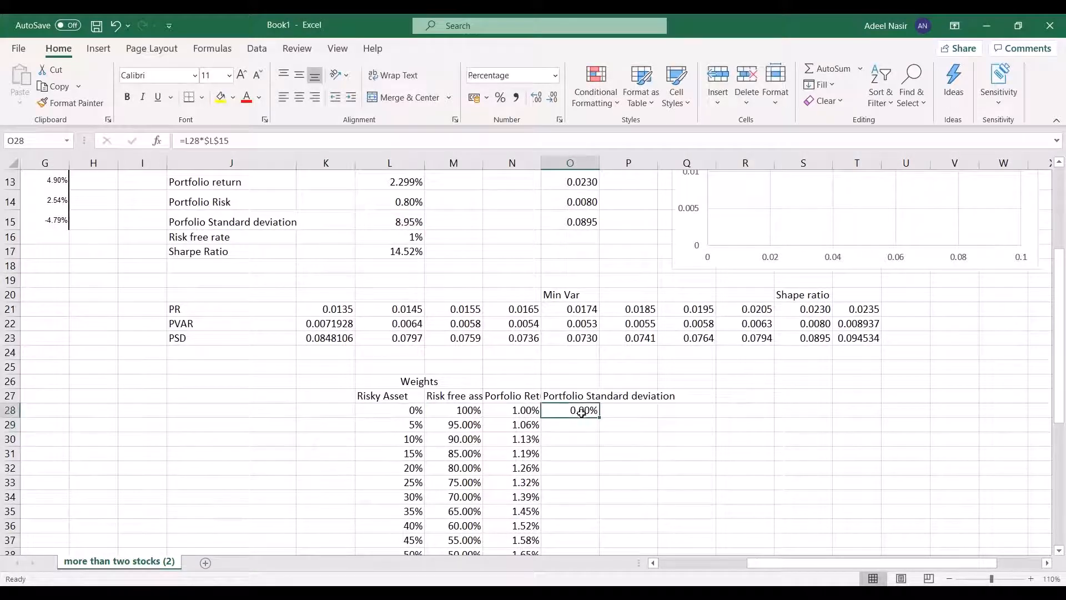
pyautogui.scroll(-2, 583, 410)
pyautogui.moveTo(600, 311); pyautogui.dragTo(601, 312)
pyautogui.doubleClick(601, 312)
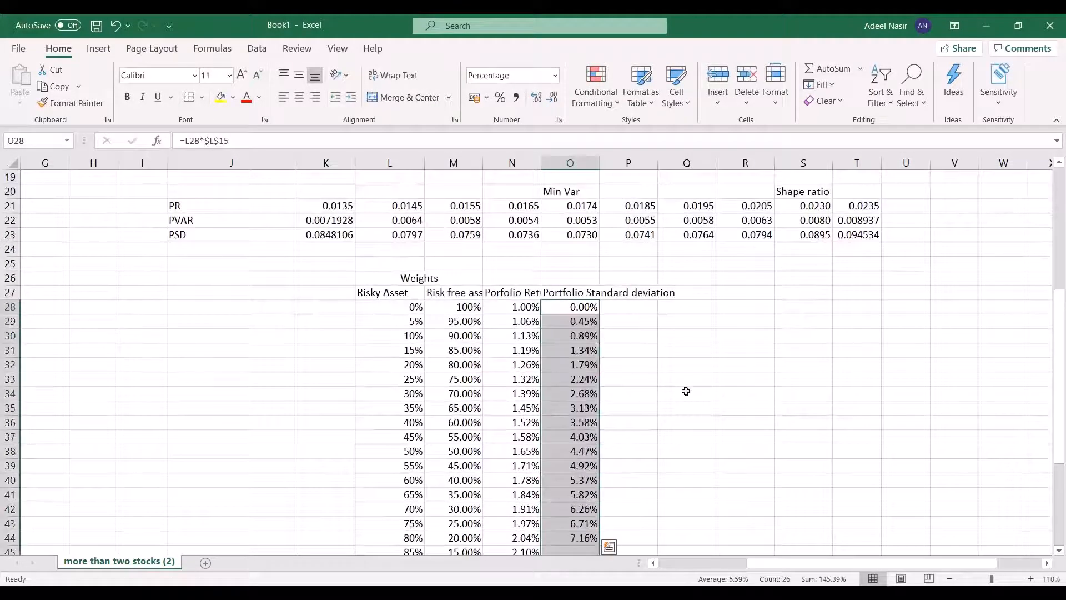
pyautogui.scroll(-4, 685, 388)
pyautogui.scroll(4, 686, 392)
# - Move the efficient frontier chart down beside the Portfolio Standard deviation column, starting at row 28
pyautogui.scroll(3, 686, 391)
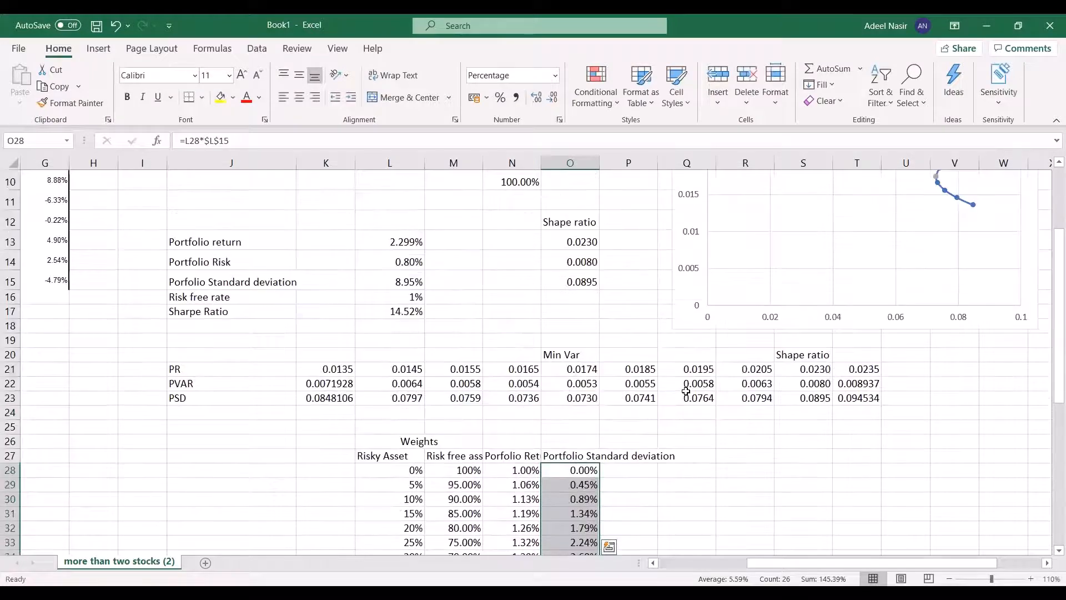
pyautogui.scroll(-1, 686, 391)
pyautogui.scroll(2, 711, 378)
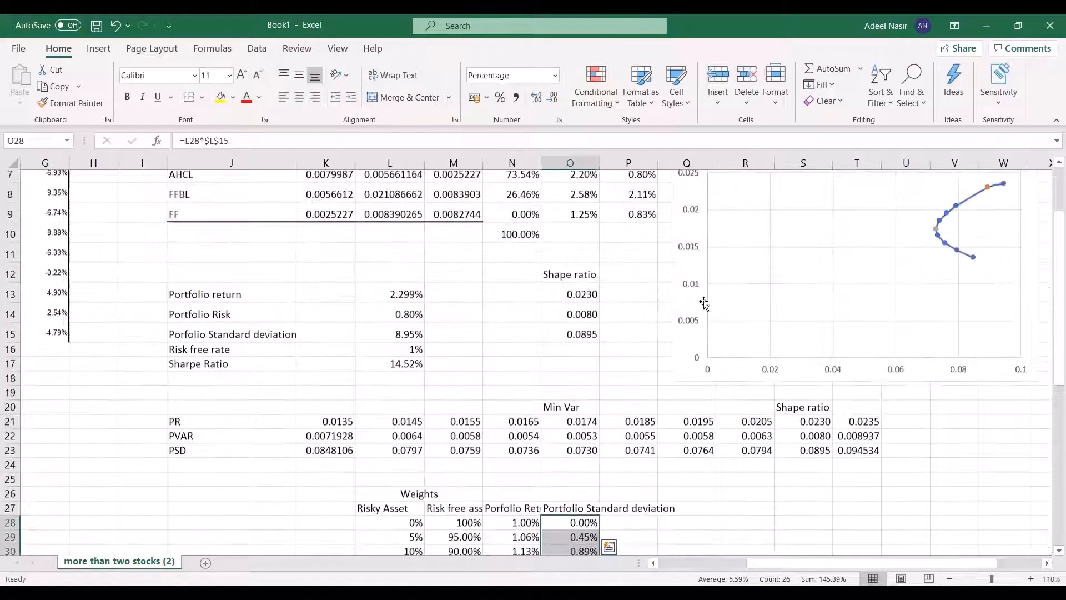
pyautogui.click(689, 277)
pyautogui.moveTo(688, 278); pyautogui.dragTo(205, 430)
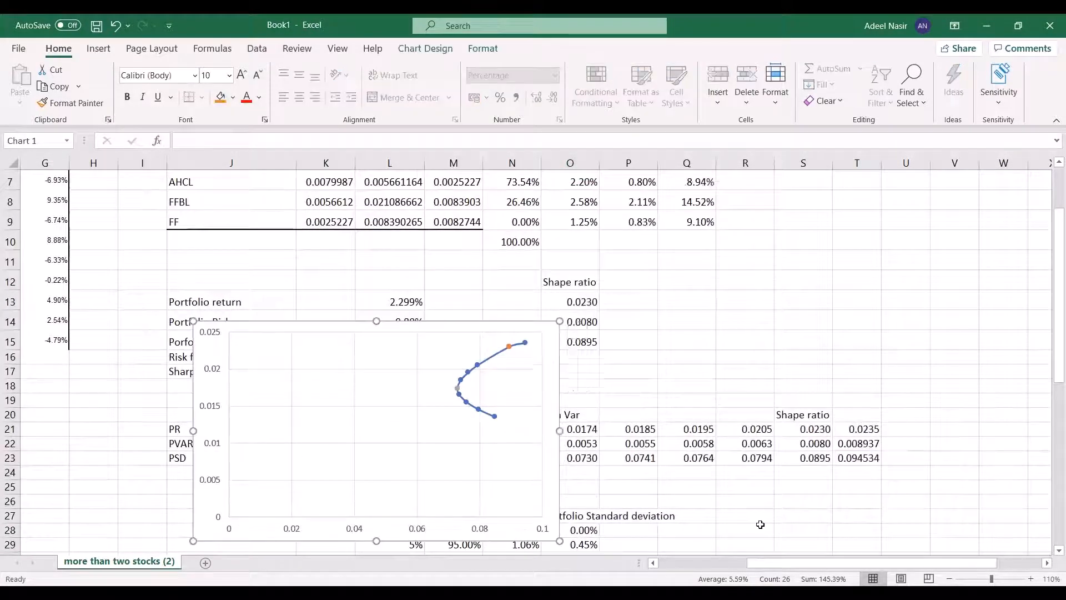
pyautogui.scroll(-4, 205, 429)
pyautogui.scroll(1, 205, 429)
pyautogui.moveTo(622, 333); pyautogui.dragTo(963, 522)
pyautogui.scroll(-1, 848, 286)
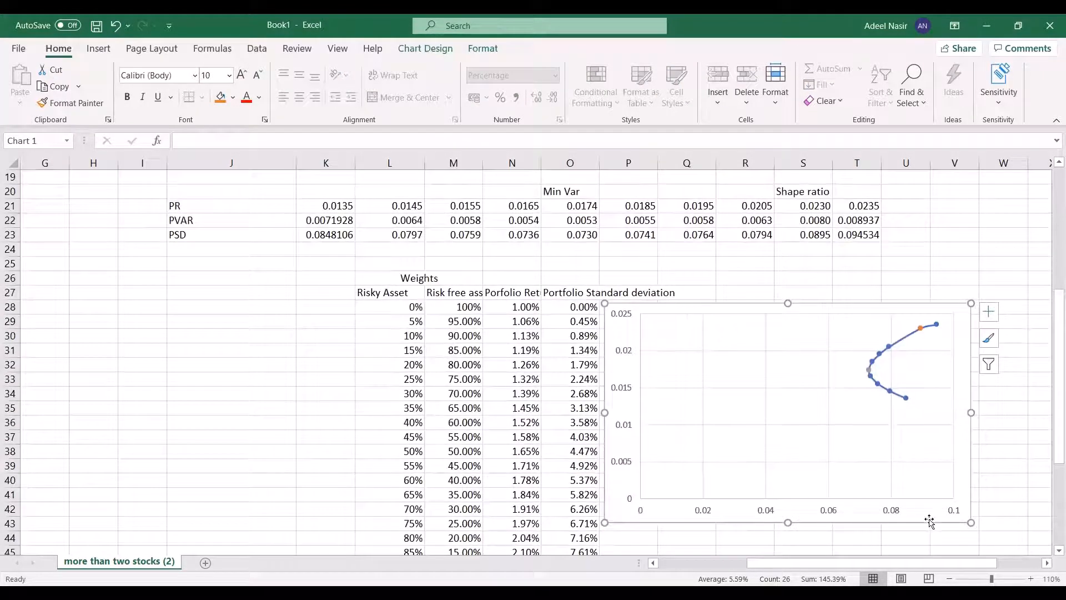
# - Add a new data series named CAL to the efficient frontier chart
pyautogui.rightClick(955, 318)
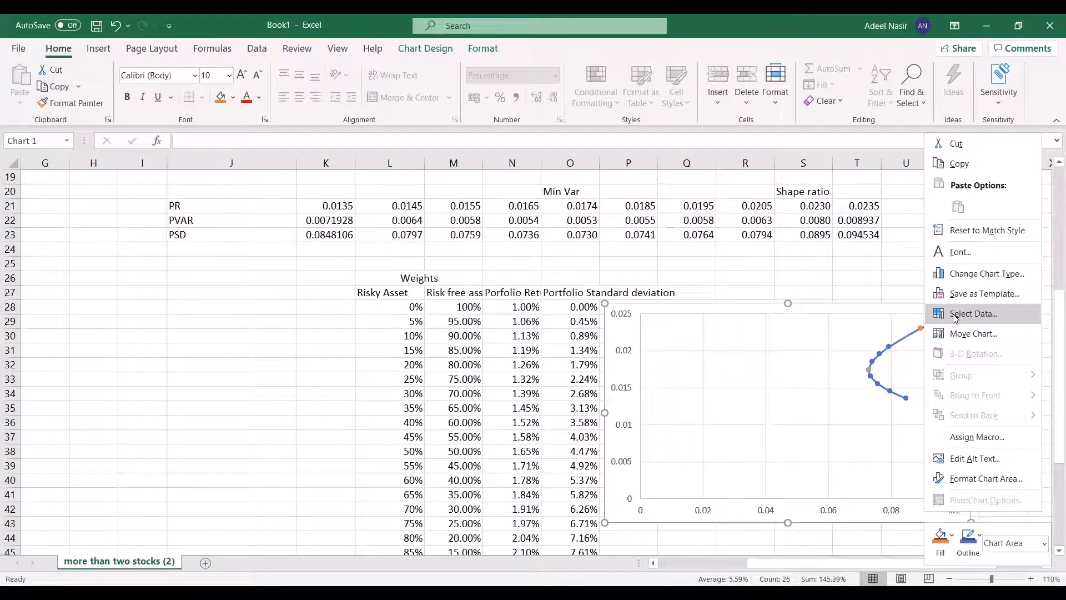
pyautogui.click(889, 309)
pyautogui.click(41, 262)
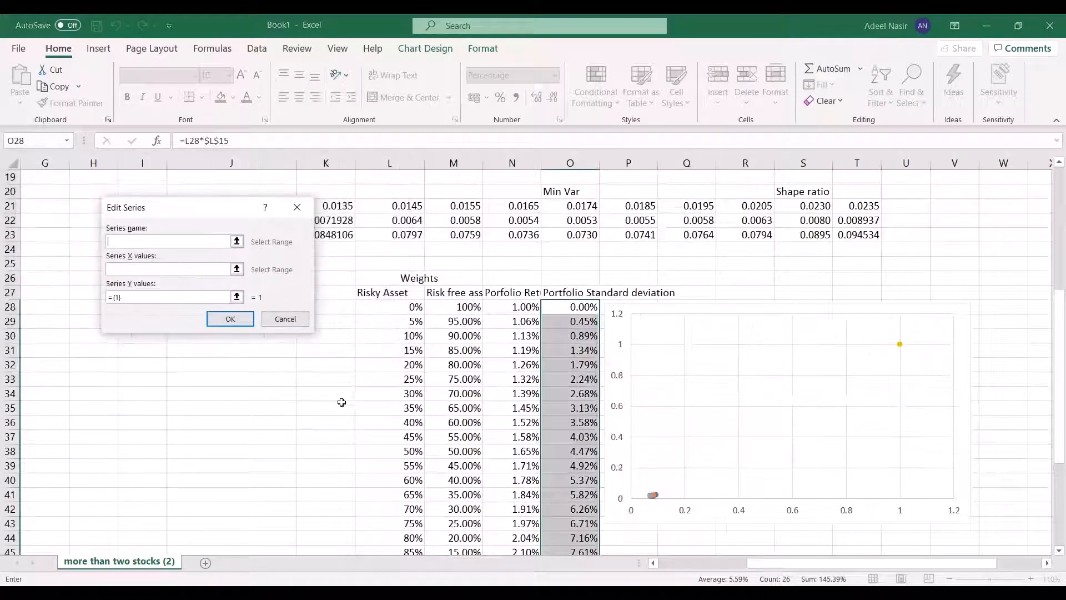
pyautogui.click(133, 240)
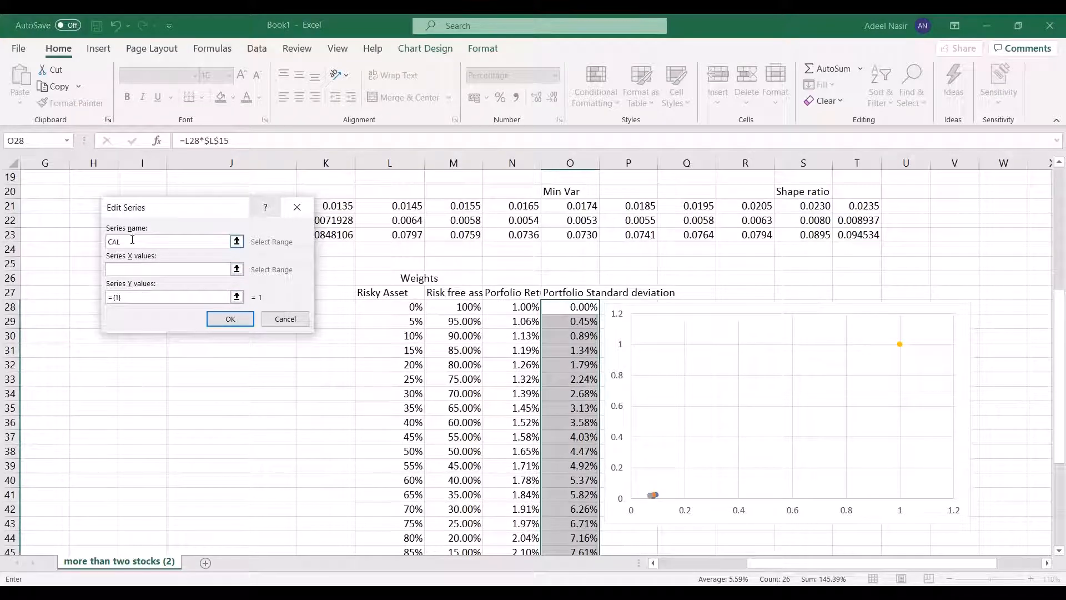
# - Set the CAL series' Y values to the portfolio returns in N28:N53
pyautogui.moveTo(131, 297); pyautogui.dragTo(106, 302)
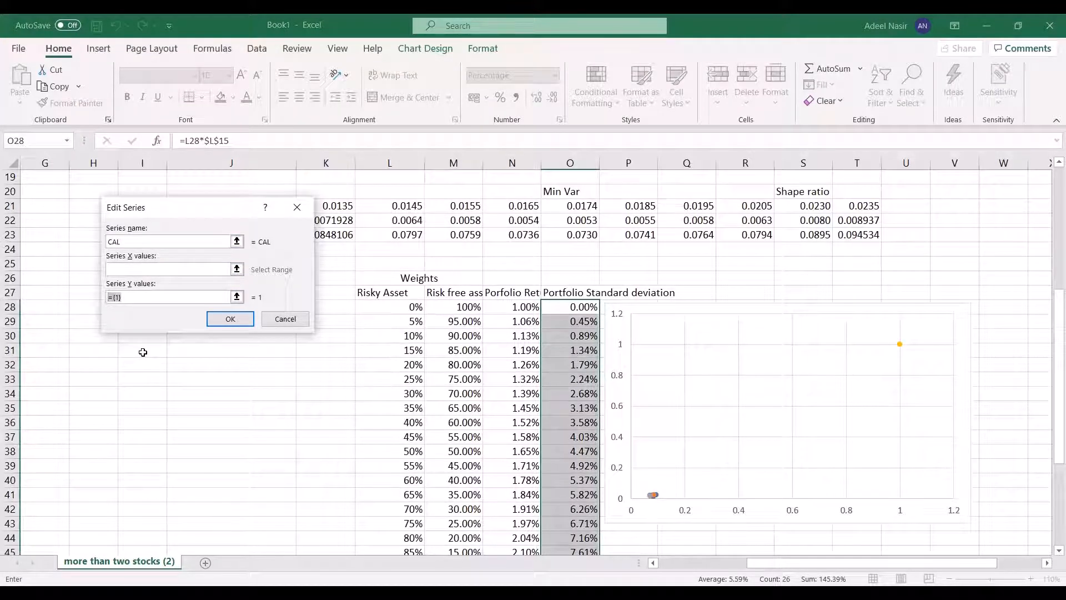
pyautogui.click(496, 310)
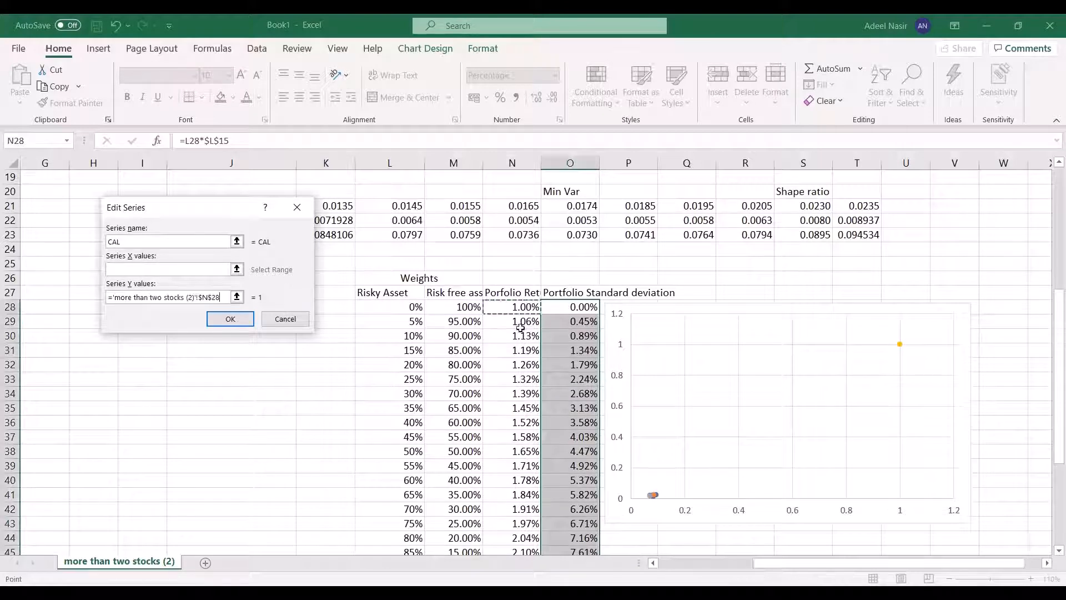
pyautogui.hotkey('ctrl', 'shift', 'Down')
pyautogui.scroll(-3, 586, 371)
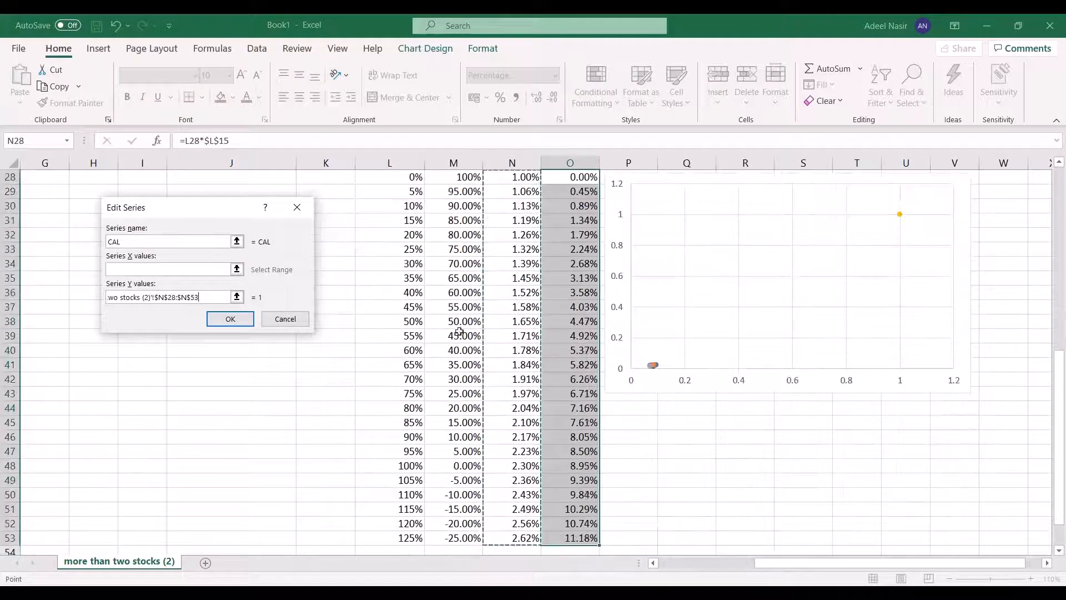
pyautogui.scroll(1, 618, 385)
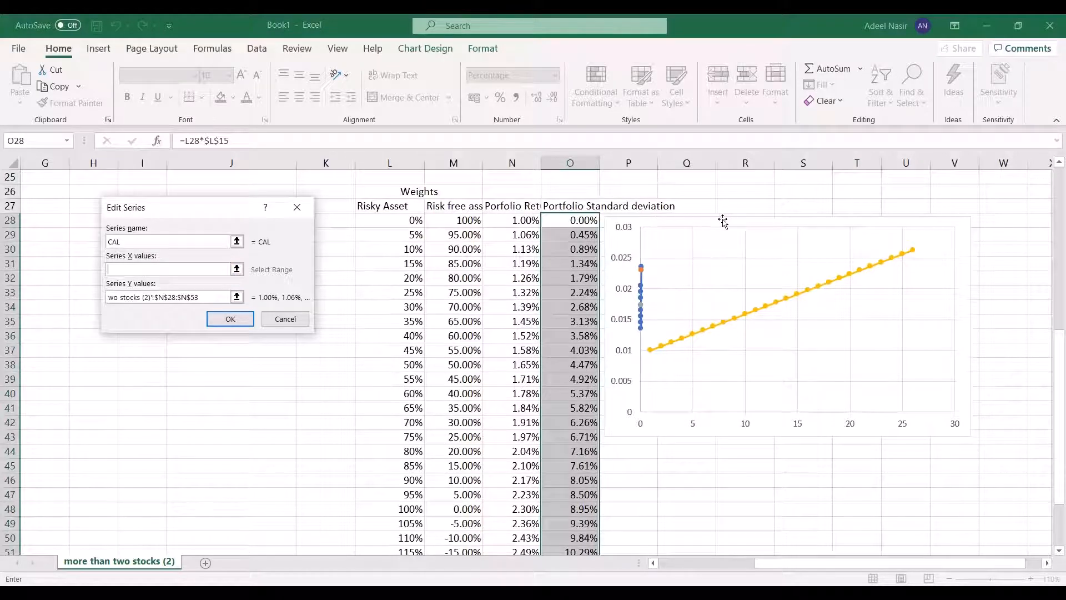
pyautogui.click(206, 296)
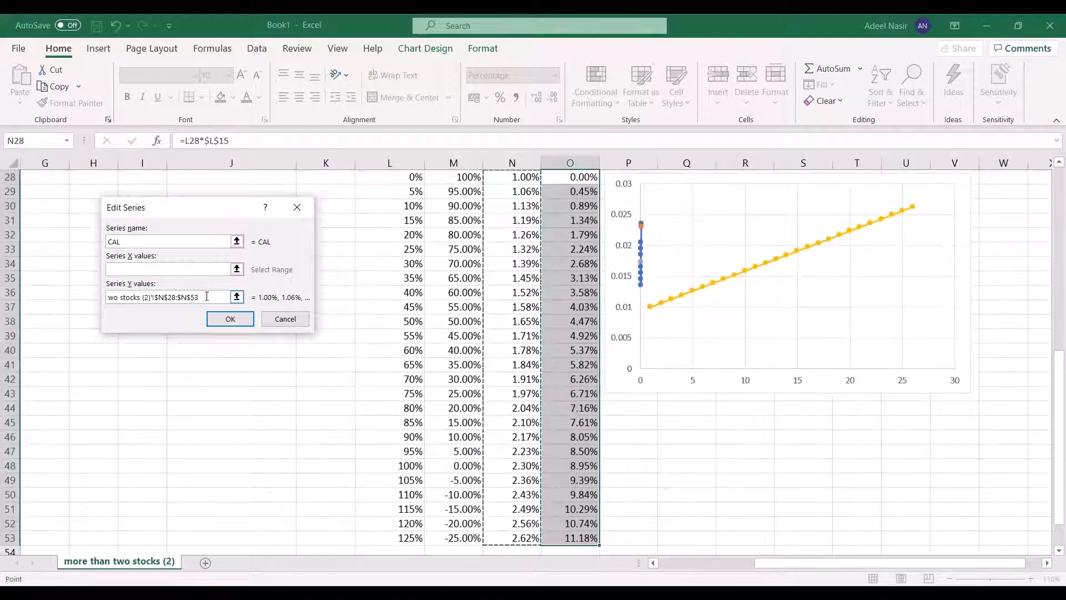
# - Set the CAL series' X values to the portfolio standard deviations in O28:O53 and apply the chart data changes
pyautogui.click(188, 266)
pyautogui.scroll(2, 556, 278)
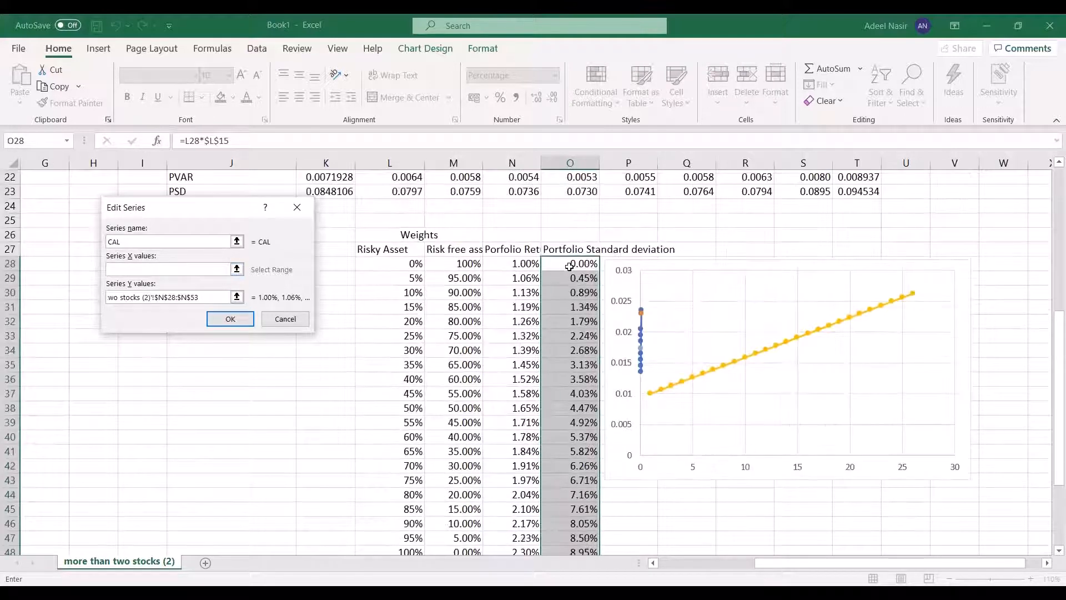
pyautogui.click(570, 265)
pyautogui.hotkey('ctrl', 'shift', 'Down')
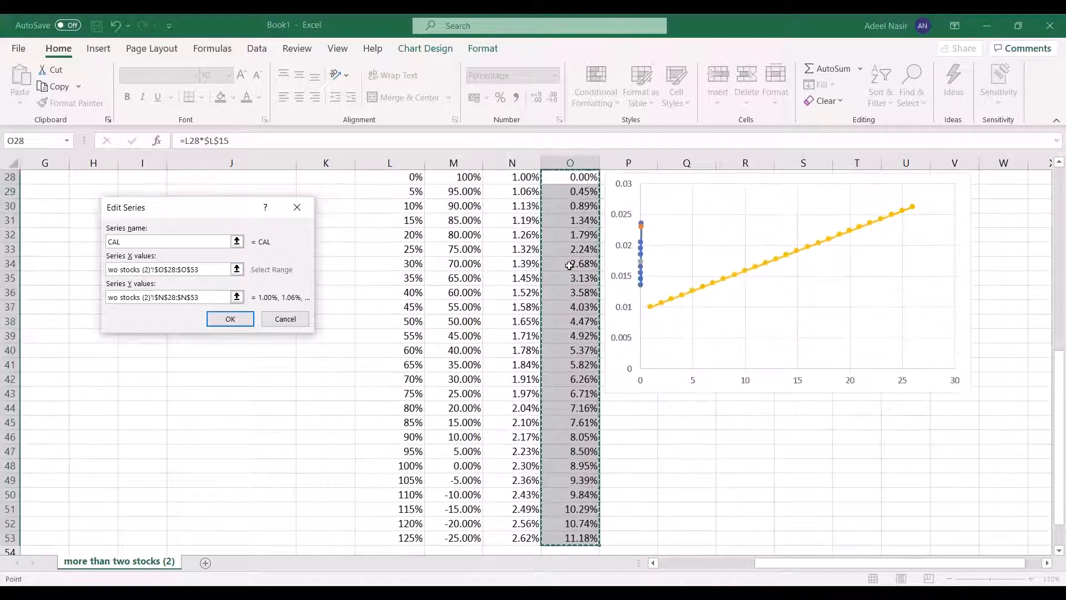
pyautogui.click(218, 321)
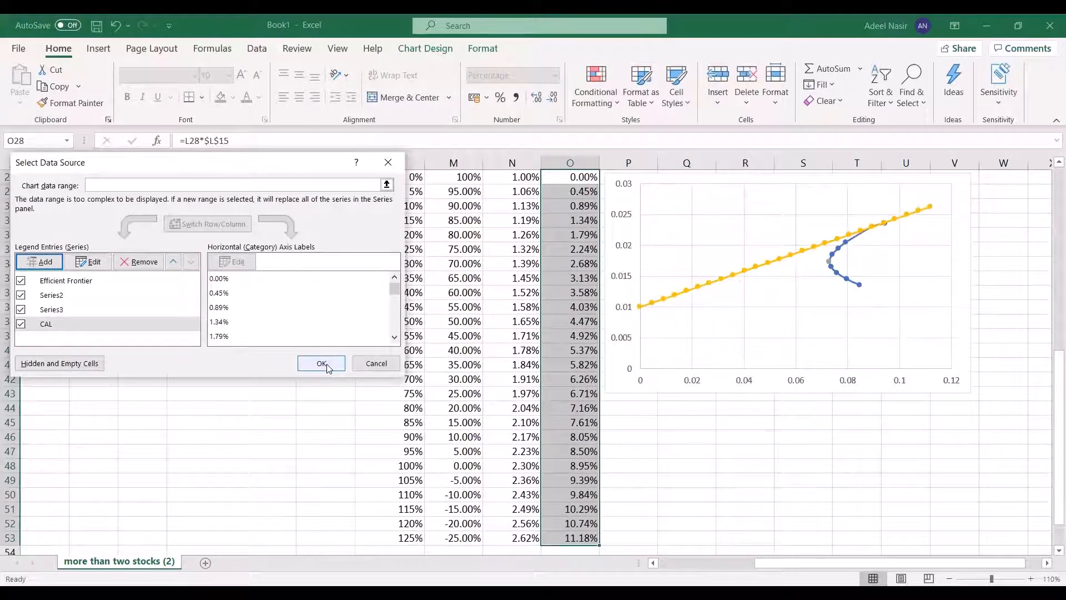
pyautogui.click(327, 368)
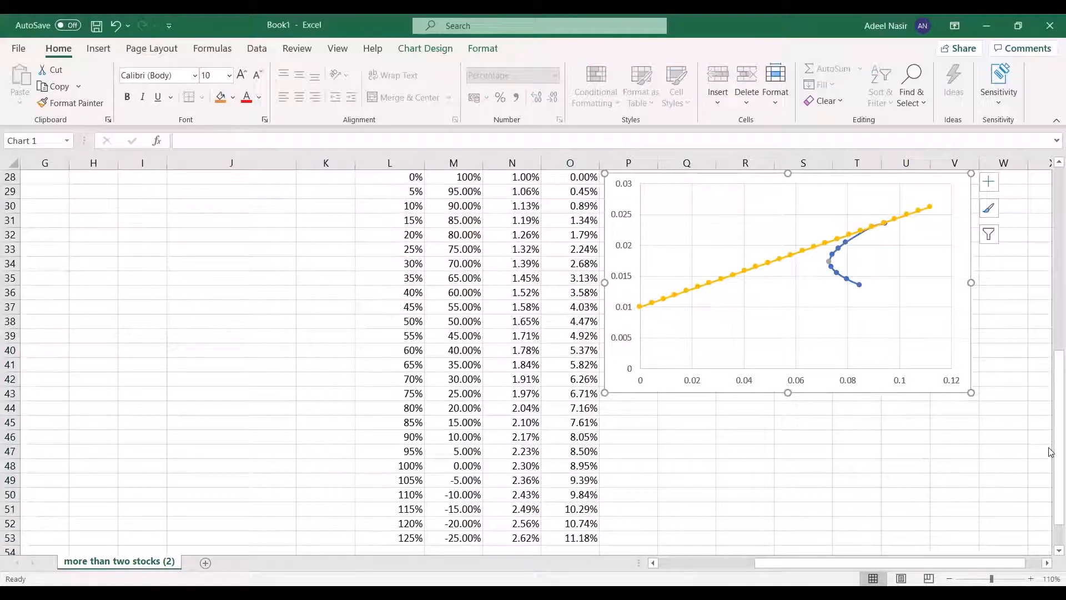
# - Change the chart type to Scatter with Smooth Lines, without markers
pyautogui.moveTo(1051, 451); pyautogui.dragTo(1051, 395)
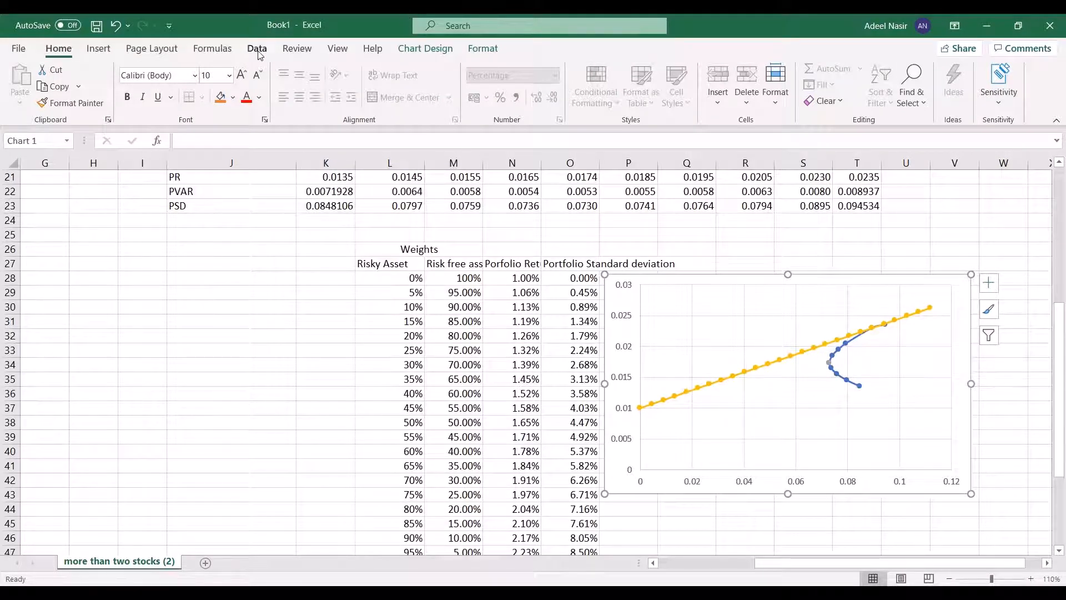
pyautogui.rightClick(698, 278)
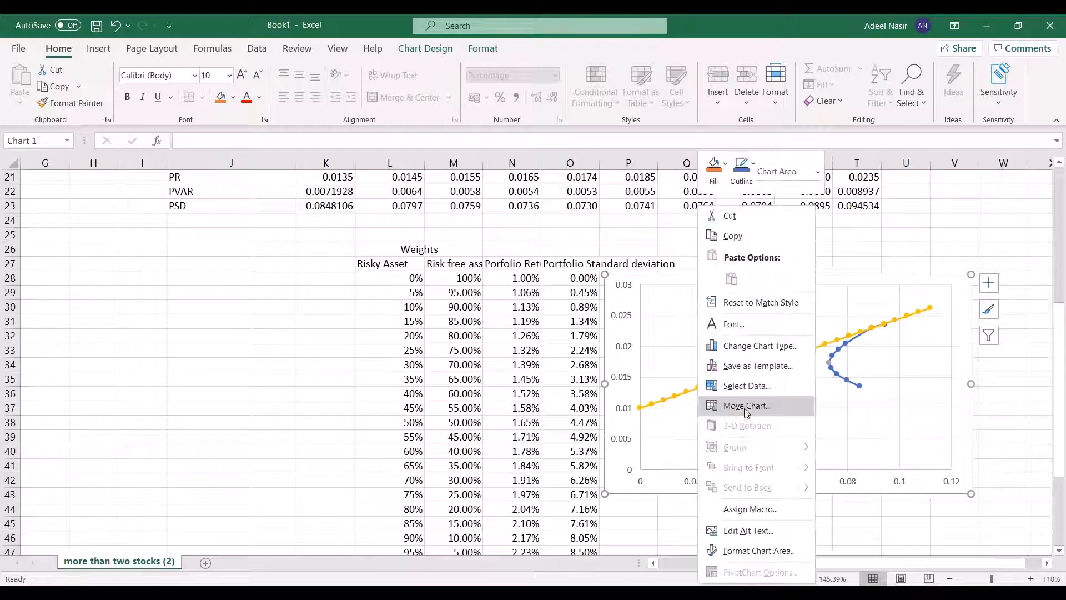
pyautogui.click(751, 347)
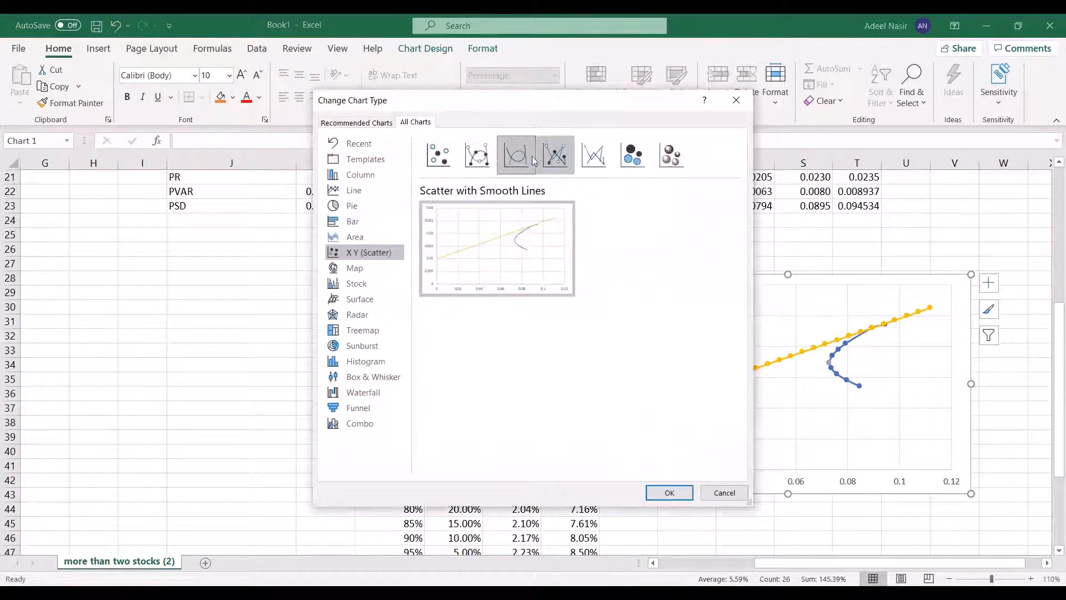
pyautogui.click(668, 492)
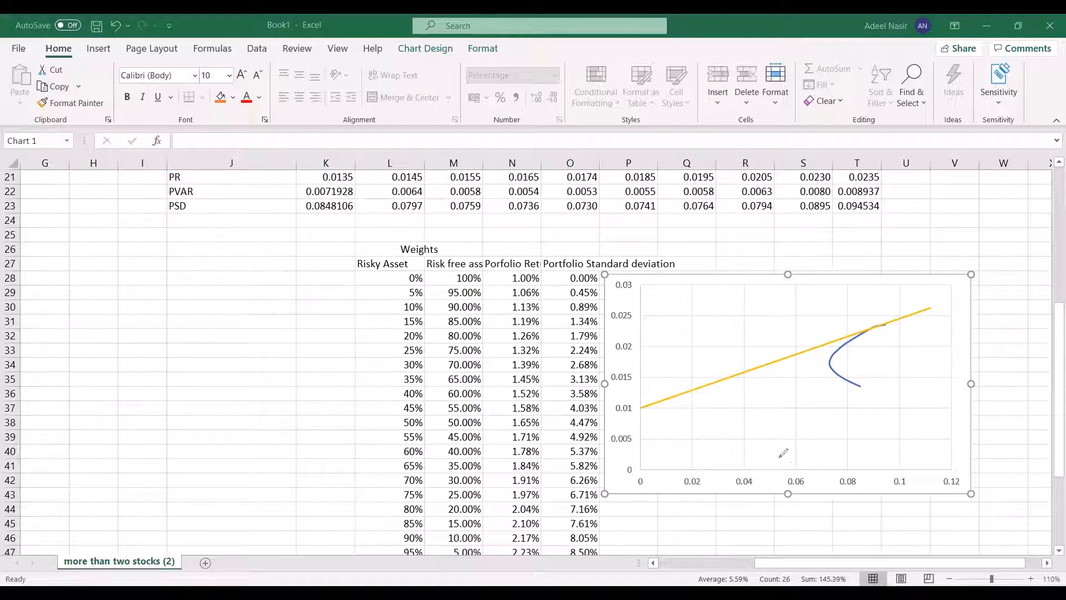
# - Mark the 0.06 standard deviation in red ink on the horizontal axis and on the CAL line above it
pyautogui.moveTo(794, 468); pyautogui.dragTo(796, 473)
pyautogui.scroll(-3, 467, 437)
pyautogui.scroll(1, 467, 437)
pyautogui.scroll(1, 467, 437)
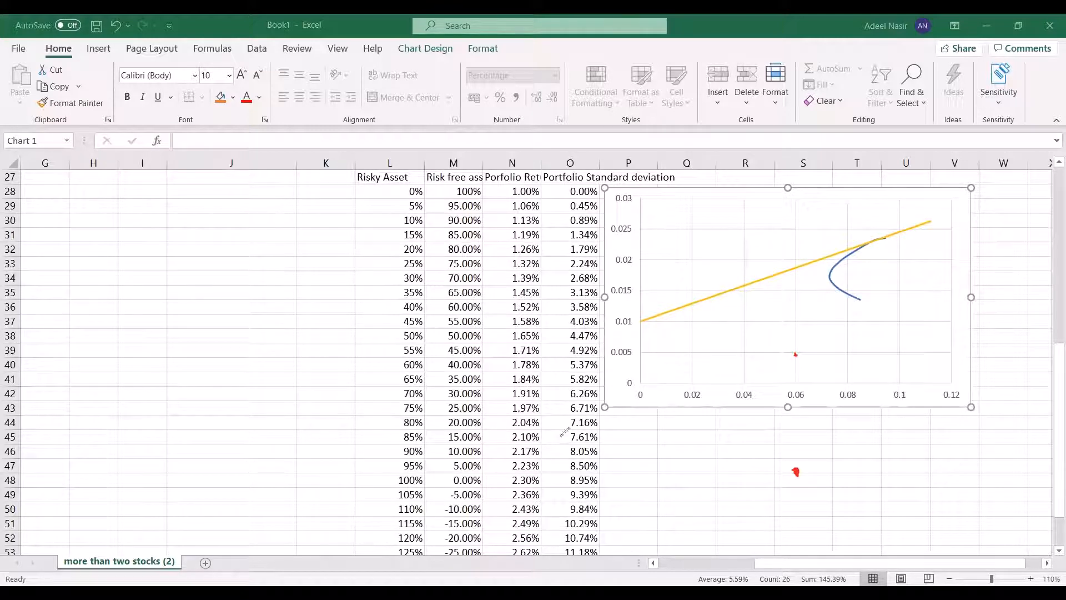
# - Circle row 42's portfolio standard deviation, risk-free weight and risky weight in red ink
pyautogui.moveTo(572, 382)
pyautogui.mouseDown()
pyautogui.moveTo(599, 391)
pyautogui.moveTo(563, 392)
pyautogui.moveTo(575, 381)
pyautogui.mouseUp()
pyautogui.moveTo(448, 388)
pyautogui.mouseDown()
pyautogui.moveTo(481, 392)
pyautogui.moveTo(460, 400)
pyautogui.moveTo(444, 385)
pyautogui.moveTo(484, 393)
pyautogui.moveTo(409, 400)
pyautogui.moveTo(399, 389)
pyautogui.mouseUp()
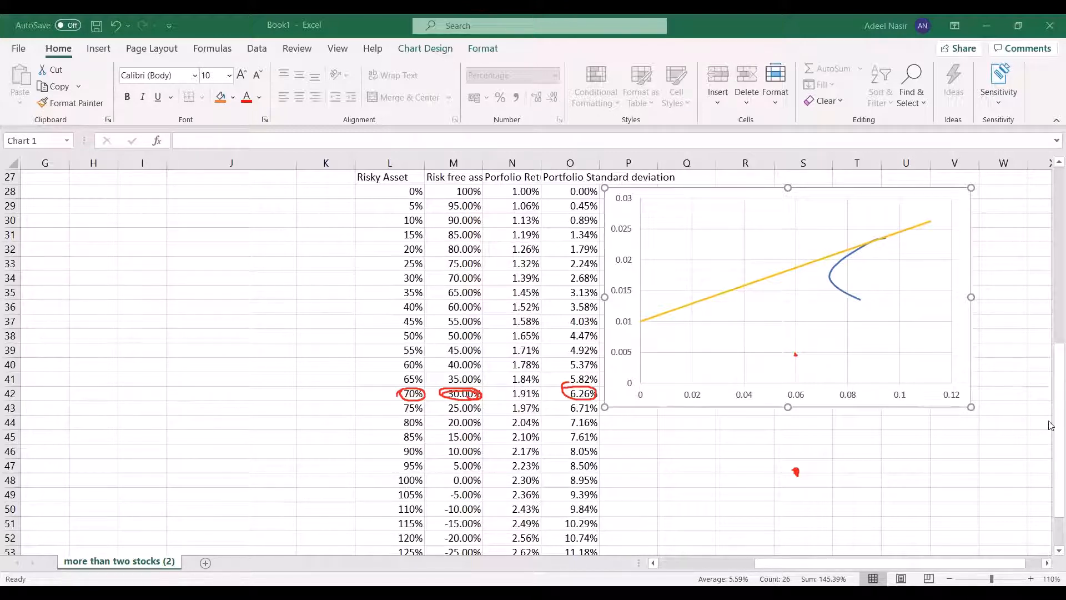
pyautogui.scroll(6, 1051, 404)
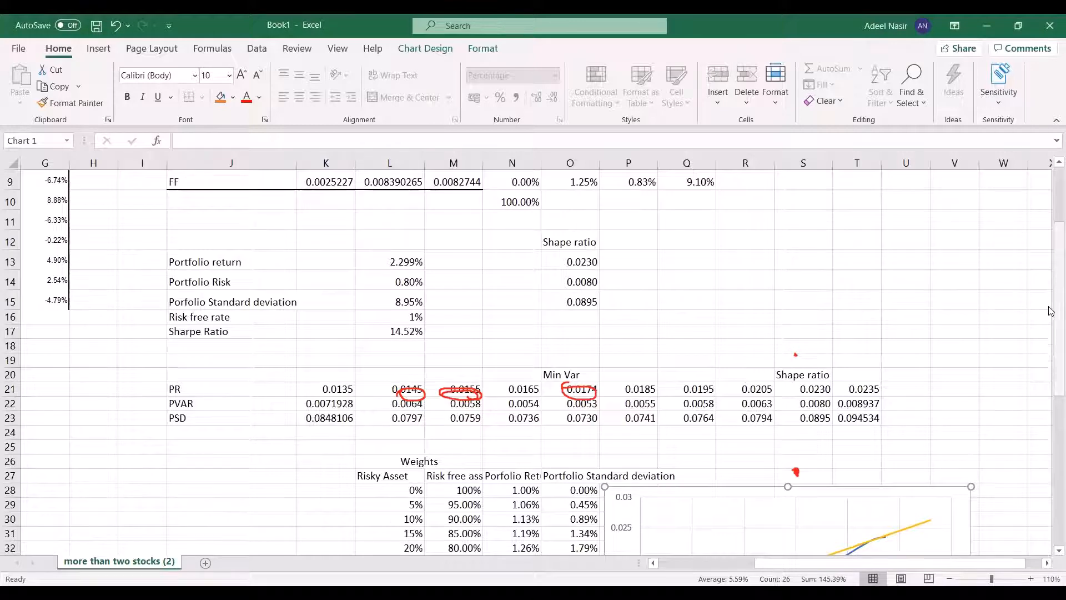
pyautogui.scroll(2, 1051, 311)
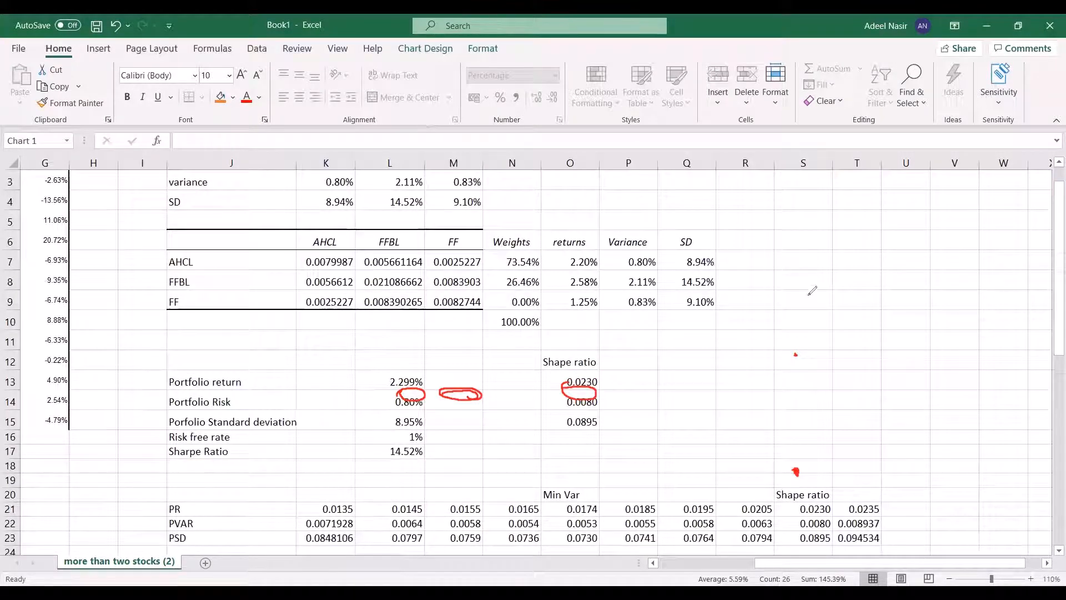
# - Handwrite 70% in red beside the stock weights table and branch it to 74% with an arrow to AHCL
pyautogui.moveTo(807, 287)
pyautogui.mouseDown()
pyautogui.moveTo(815, 307)
pyautogui.moveTo(836, 289)
pyautogui.mouseUp()
pyautogui.moveTo(853, 282); pyautogui.dragTo(832, 314)
pyautogui.moveTo(846, 299)
pyautogui.mouseDown()
pyautogui.moveTo(736, 337)
pyautogui.moveTo(723, 364)
pyautogui.moveTo(740, 361)
pyautogui.moveTo(746, 373)
pyautogui.mouseUp()
pyautogui.moveTo(754, 365); pyautogui.dragTo(727, 388)
pyautogui.moveTo(723, 382)
pyautogui.mouseDown()
pyautogui.moveTo(725, 408)
pyautogui.moveTo(733, 400)
pyautogui.moveTo(743, 421)
pyautogui.mouseUp()
pyautogui.moveTo(756, 404)
pyautogui.mouseDown()
pyautogui.moveTo(755, 420)
pyautogui.moveTo(767, 420)
pyautogui.mouseUp()
pyautogui.click(849, 304)
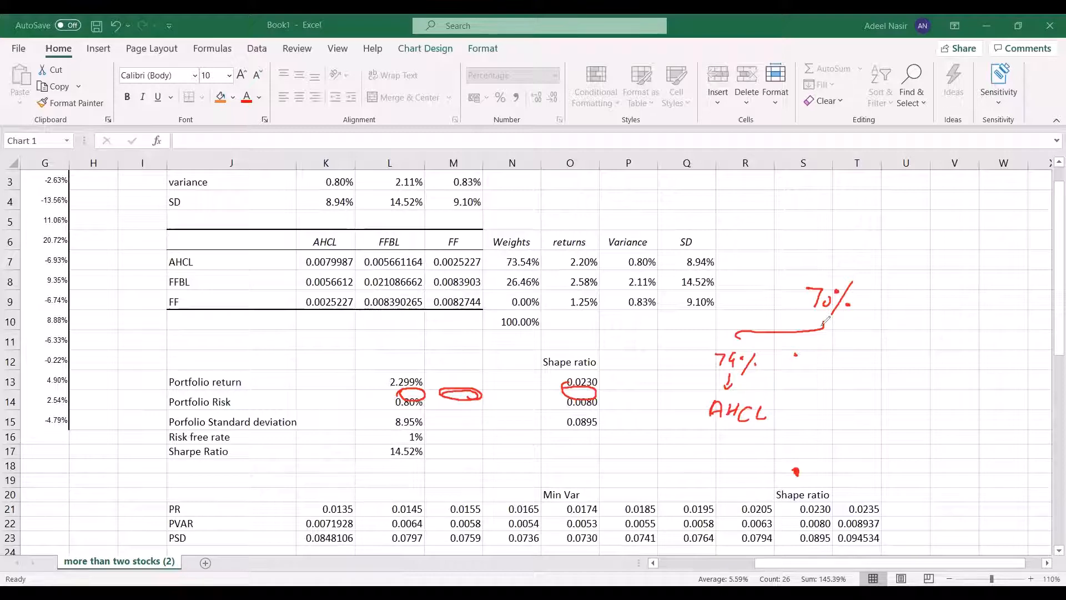
# - Draw a second branch from the handwritten 70% to 26%, with an arrow to FFBL
pyautogui.moveTo(824, 328); pyautogui.dragTo(880, 335)
pyautogui.moveTo(863, 355); pyautogui.dragTo(879, 362)
pyautogui.moveTo(886, 355); pyautogui.dragTo(859, 415)
pyautogui.moveTo(859, 402)
pyautogui.mouseDown()
pyautogui.moveTo(871, 399)
pyautogui.moveTo(867, 408)
pyautogui.mouseUp()
pyautogui.moveTo(871, 403)
pyautogui.mouseDown()
pyautogui.moveTo(870, 415)
pyautogui.moveTo(883, 408)
pyautogui.mouseUp()
pyautogui.moveTo(888, 402)
pyautogui.mouseDown()
pyautogui.moveTo(887, 418)
pyautogui.moveTo(911, 410)
pyautogui.mouseUp()
# - Add a third branch to 0% labelled FF, then circle the 70% and link it by arrows to the 74% and 26% branches
pyautogui.moveTo(882, 328); pyautogui.dragTo(946, 329)
pyautogui.moveTo(943, 337)
pyautogui.mouseDown()
pyautogui.moveTo(937, 344)
pyautogui.moveTo(944, 339)
pyautogui.moveTo(955, 354)
pyautogui.moveTo(939, 392)
pyautogui.moveTo(953, 375)
pyautogui.mouseUp()
pyautogui.moveTo(940, 387); pyautogui.dragTo(948, 385)
pyautogui.moveTo(961, 373)
pyautogui.mouseDown()
pyautogui.moveTo(972, 369)
pyautogui.moveTo(957, 395)
pyautogui.mouseUp()
pyautogui.moveTo(959, 385); pyautogui.dragTo(967, 384)
pyautogui.moveTo(833, 276)
pyautogui.mouseDown()
pyautogui.moveTo(800, 285)
pyautogui.moveTo(724, 347)
pyautogui.mouseUp()
pyautogui.moveTo(853, 314); pyautogui.dragTo(866, 344)
pyautogui.moveTo(862, 334); pyautogui.dragTo(885, 332)
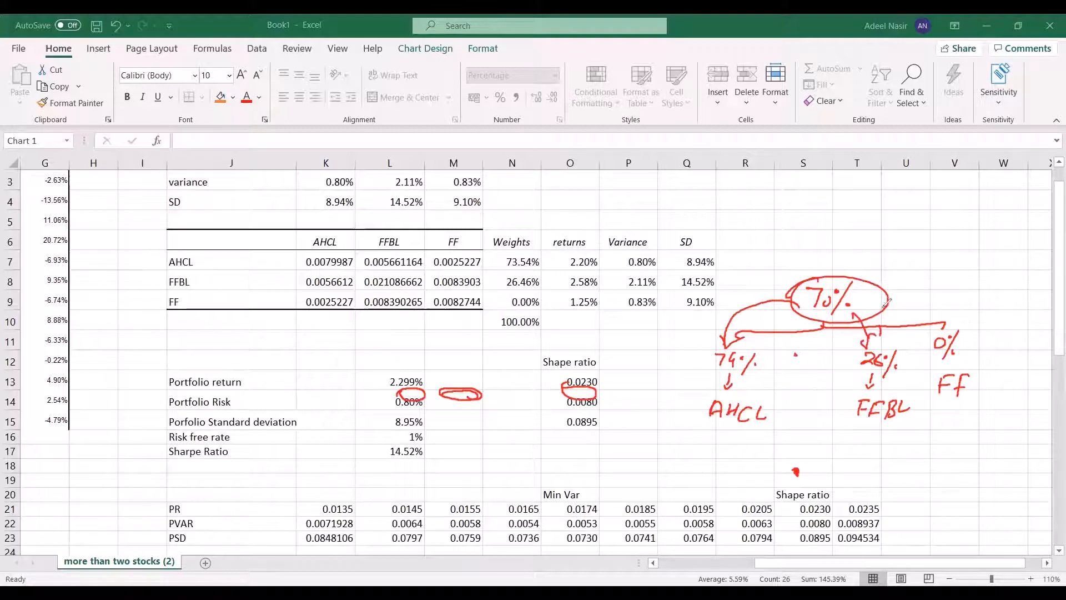
# - Handwrite 30% beside the circled 70% and draw an arrow from it to the label RFR
pyautogui.moveTo(919, 285)
pyautogui.mouseDown()
pyautogui.moveTo(922, 302)
pyautogui.moveTo(945, 290)
pyautogui.moveTo(949, 310)
pyautogui.moveTo(989, 261)
pyautogui.mouseUp()
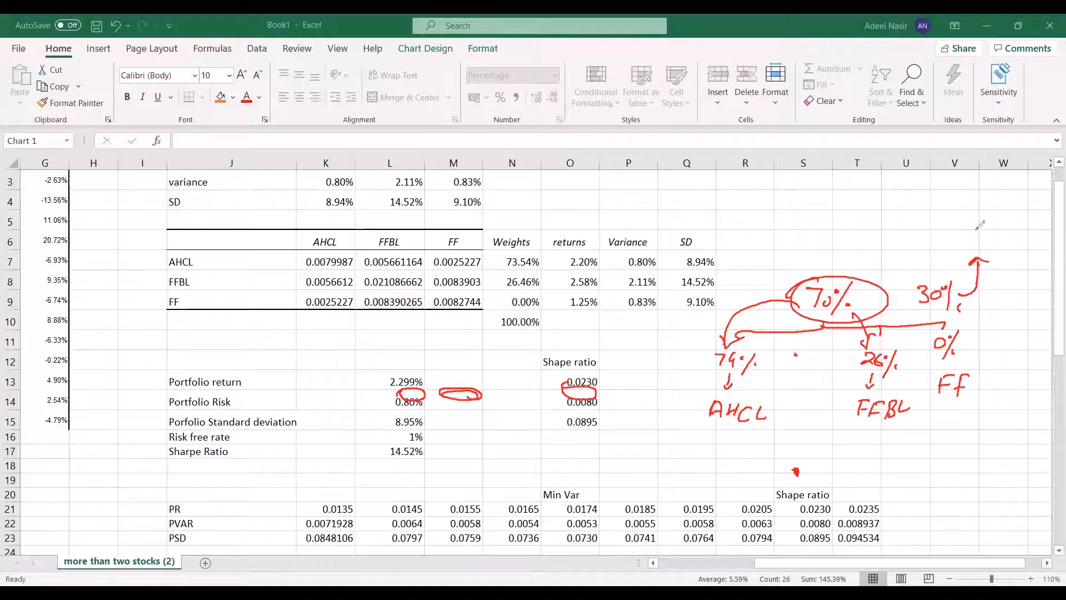
pyautogui.moveTo(958, 211); pyautogui.dragTo(959, 239)
pyautogui.moveTo(959, 211); pyautogui.dragTo(977, 238)
pyautogui.moveTo(978, 214); pyautogui.dragTo(994, 211)
pyautogui.moveTo(978, 225)
pyautogui.mouseDown()
pyautogui.moveTo(997, 236)
pyautogui.moveTo(1000, 225)
pyautogui.mouseUp()
pyautogui.moveTo(1000, 225); pyautogui.dragTo(1025, 227)
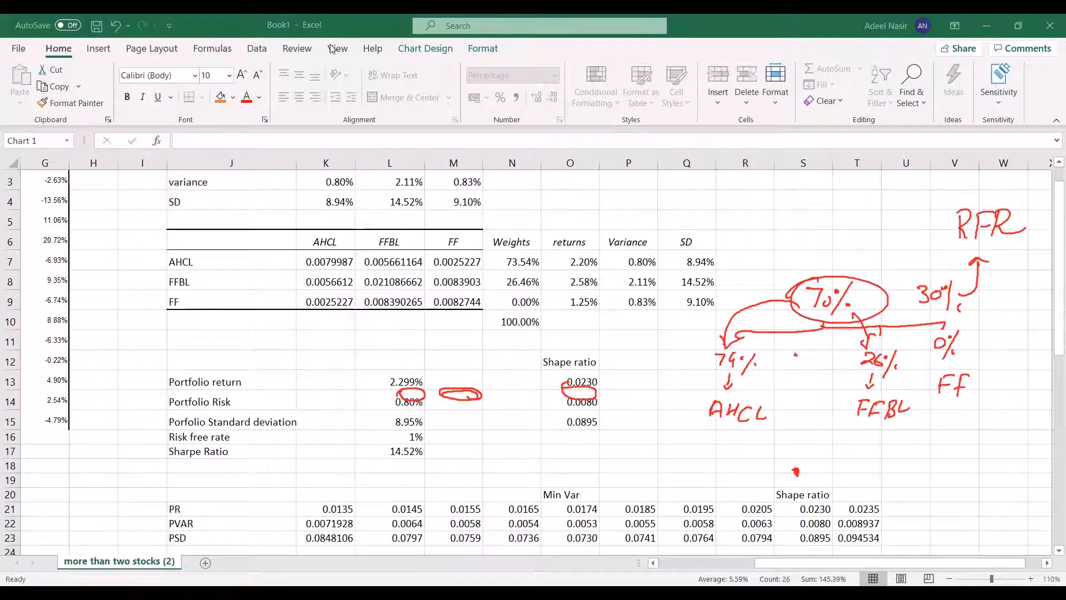
# - Review the weights table and chart, and inspect the Sharpe ratio formula in L17 and the risk-free rate in L16
pyautogui.moveTo(1050, 241); pyautogui.dragTo(1050, 433)
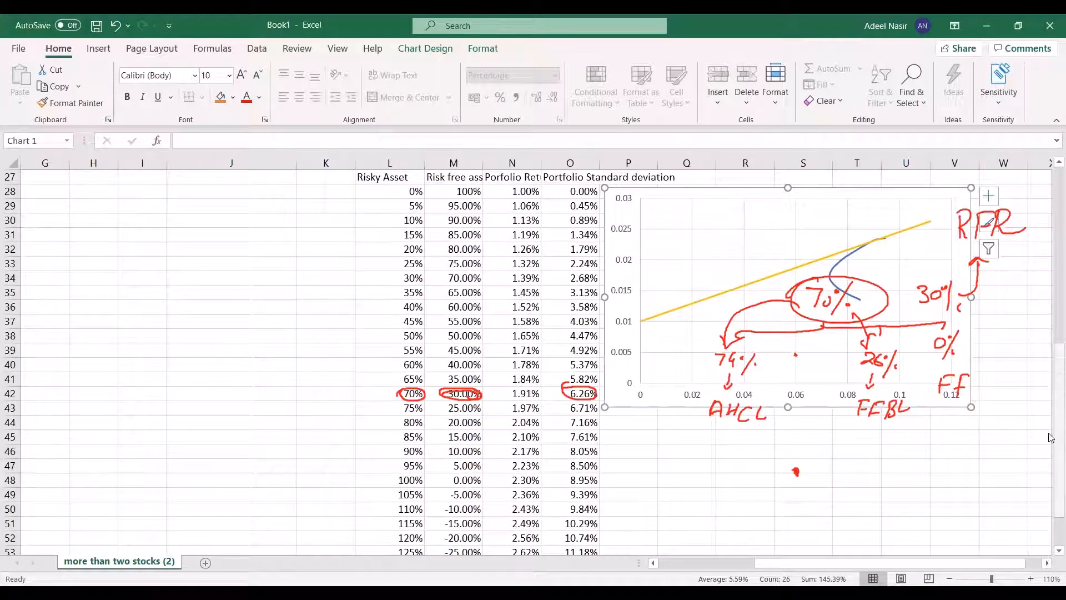
pyautogui.scroll(-2, 1052, 437)
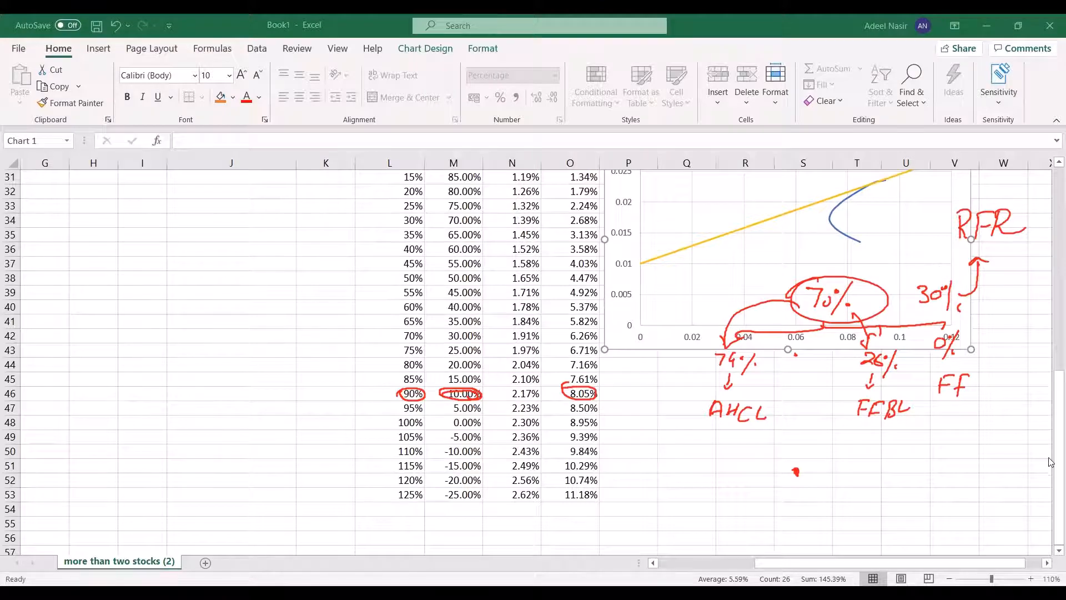
pyautogui.moveTo(1049, 412); pyautogui.dragTo(1050, 237)
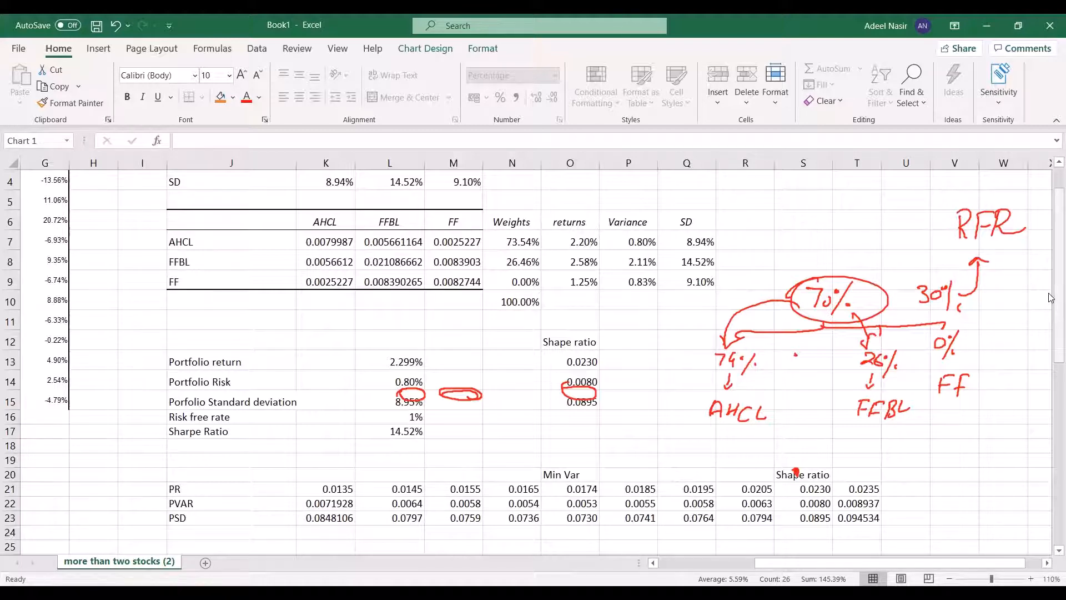
pyautogui.click(379, 432)
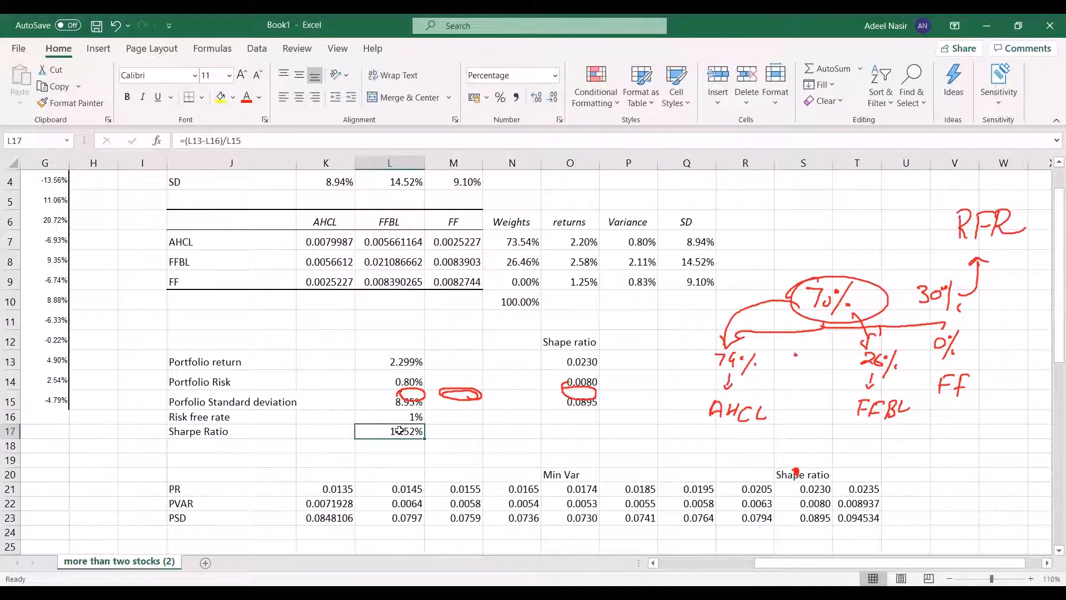
pyautogui.doubleClick(400, 430)
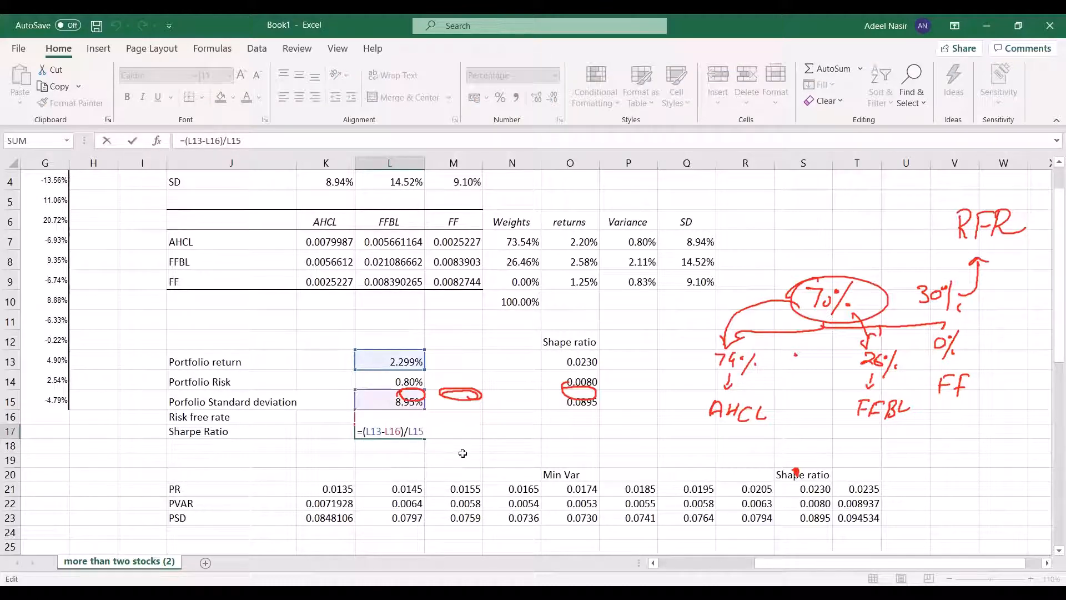
pyautogui.scroll(-1, 462, 453)
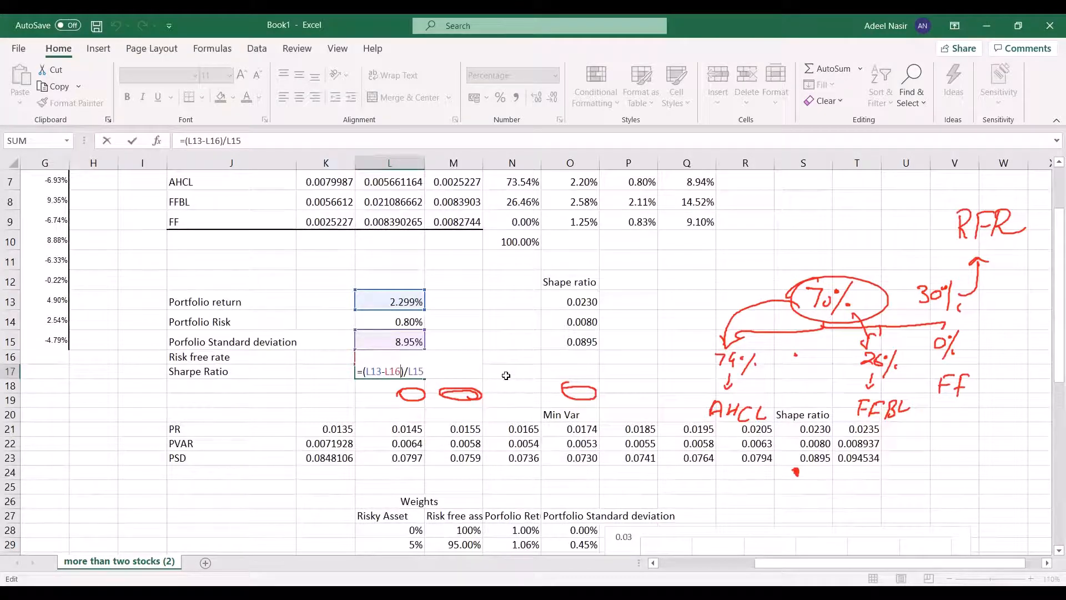
pyautogui.click(506, 376)
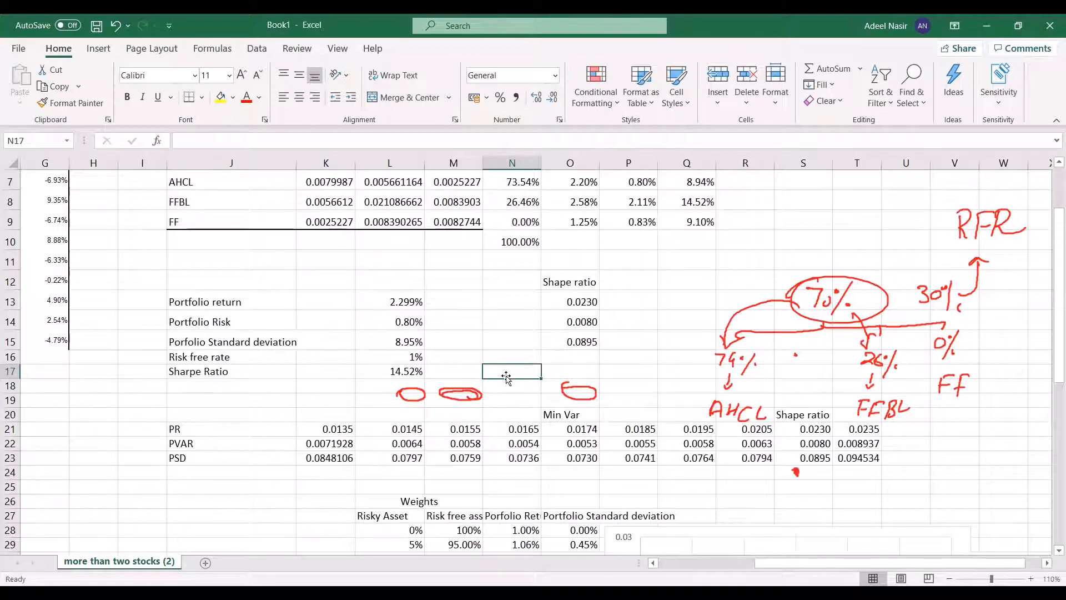
pyautogui.click(411, 358)
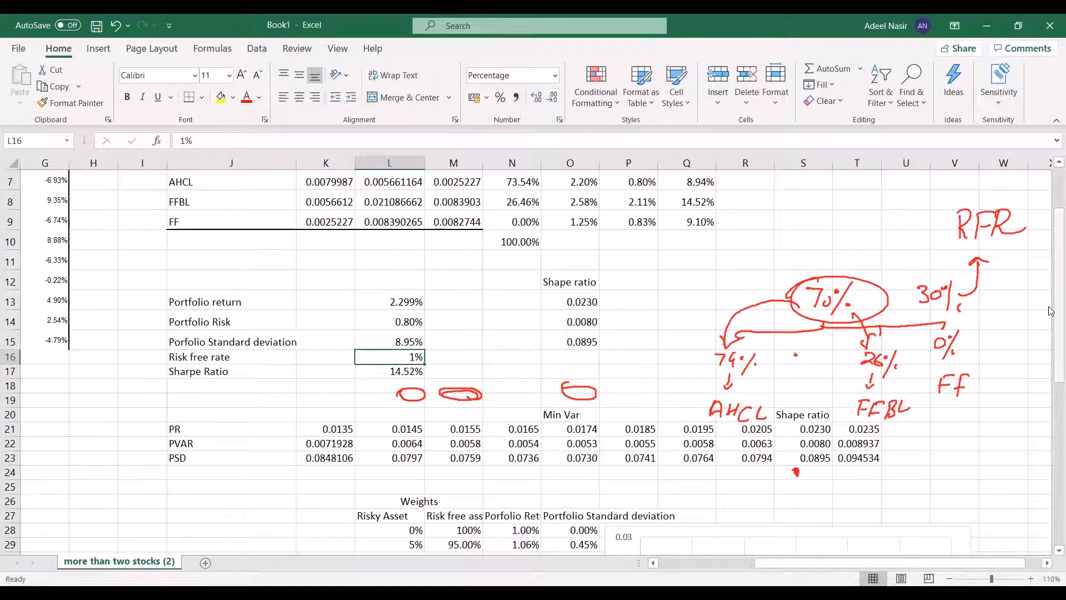
# - Mark the 0.02 standard deviation in red ink on the chart's horizontal axis and on the CAL line above it
pyautogui.moveTo(1051, 311); pyautogui.dragTo(1052, 413)
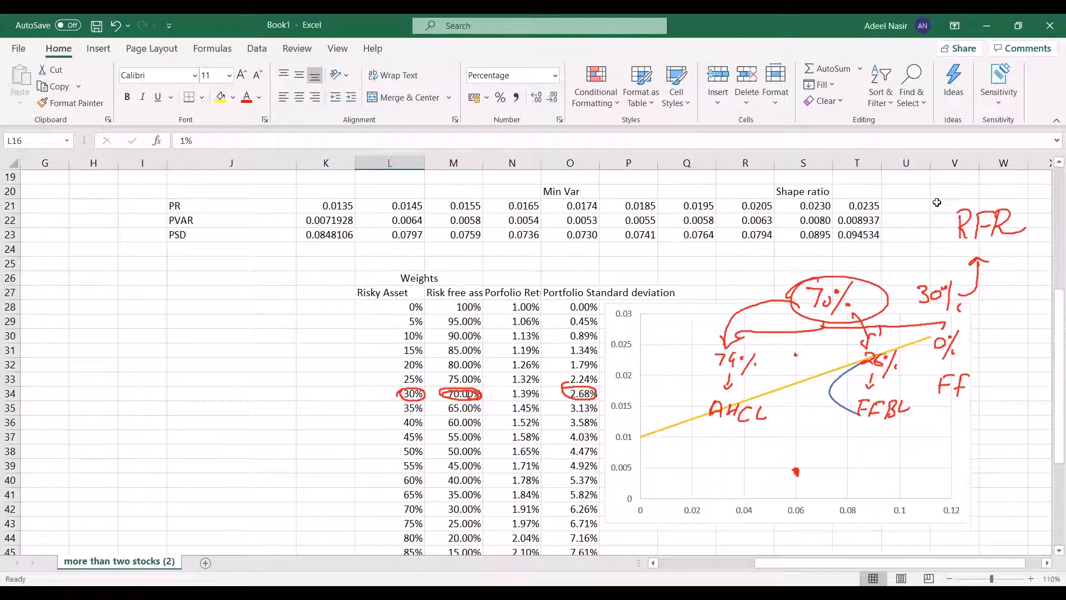
pyautogui.click(578, 592)
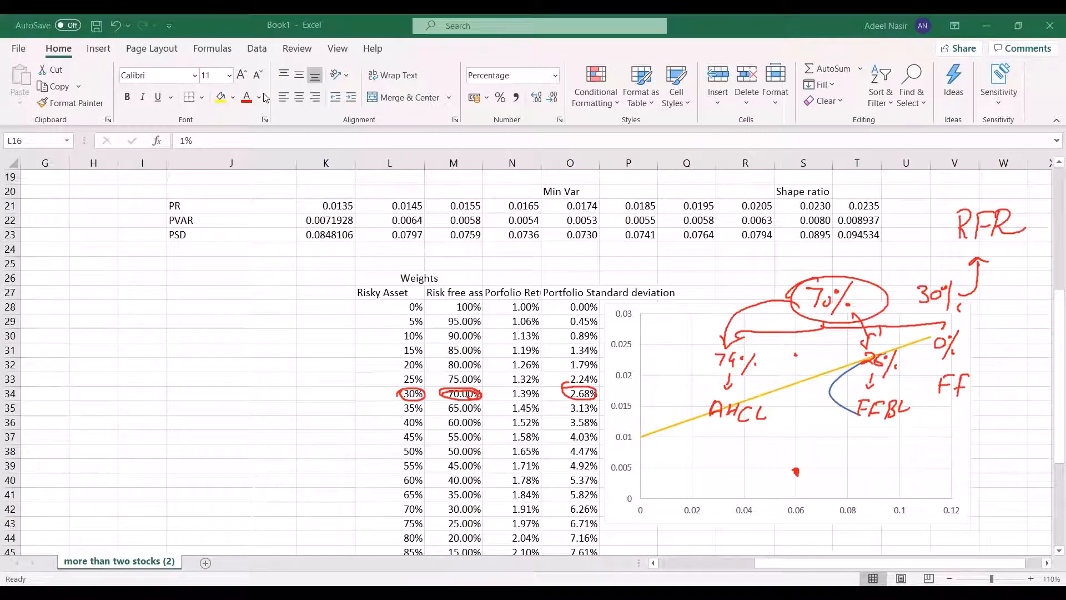
pyautogui.click(690, 498)
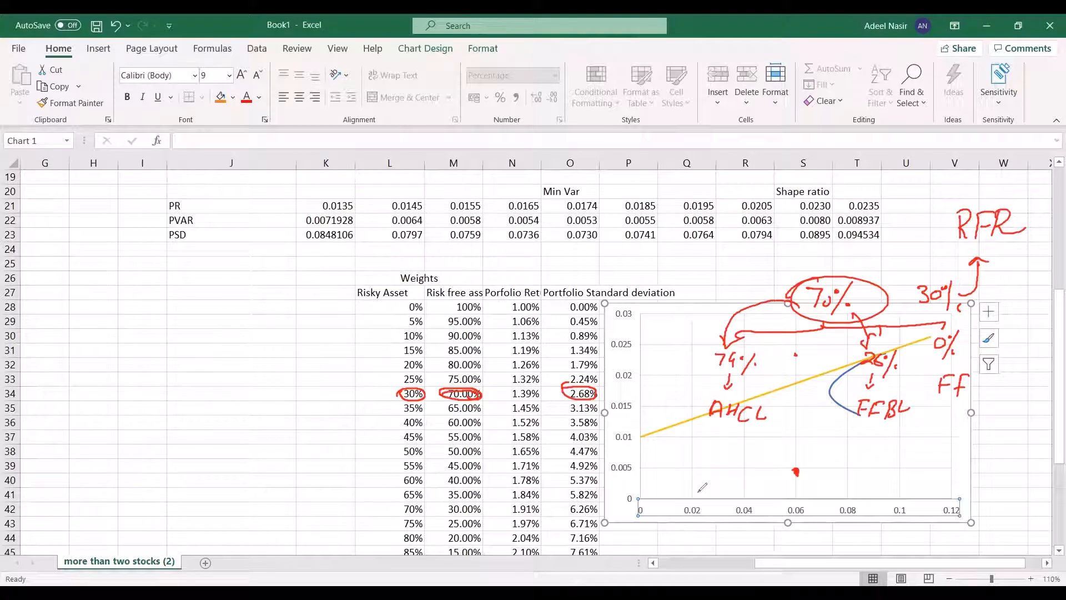
pyautogui.moveTo(698, 491)
pyautogui.mouseDown()
pyautogui.moveTo(689, 494)
pyautogui.moveTo(697, 494)
pyautogui.mouseUp()
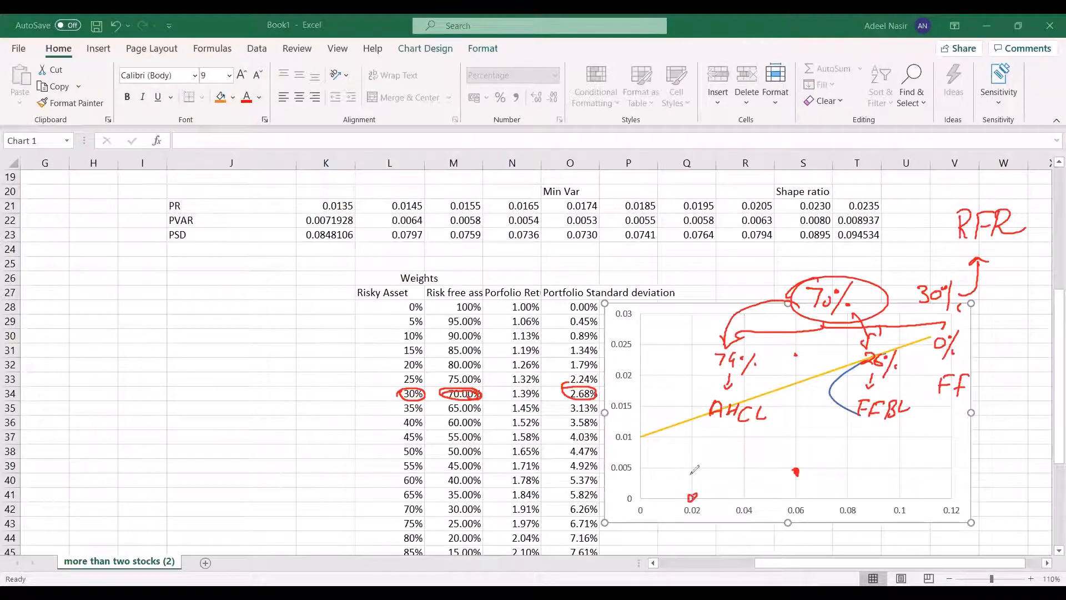
pyautogui.click(693, 418)
pyautogui.click(679, 502)
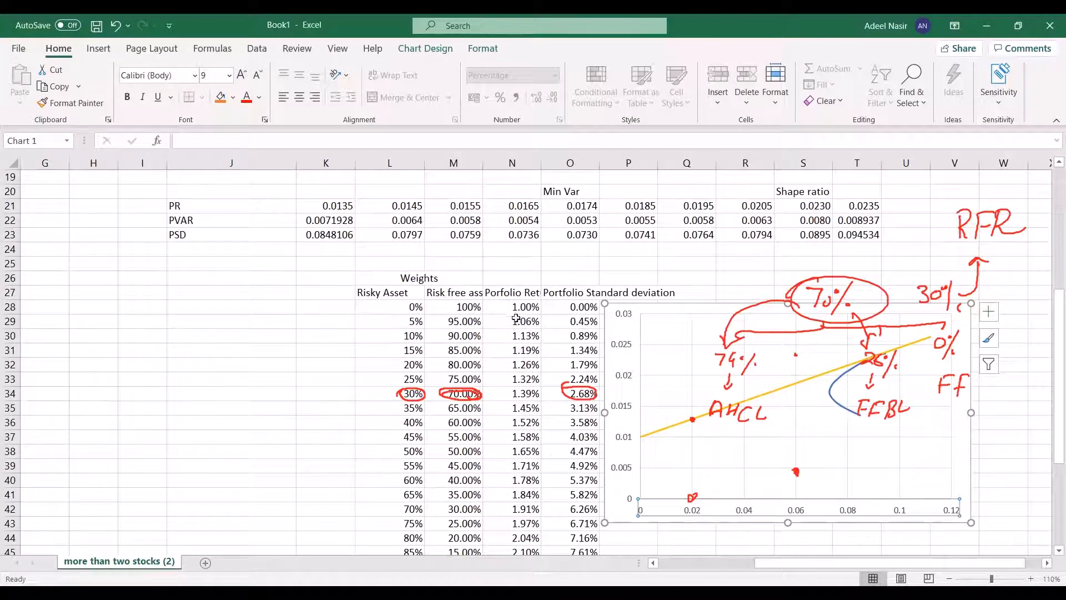
# - Find the standard deviation nearest 2% in the weights table and inspect that row's risk-free and risky weights
pyautogui.scroll(-2, 567, 321)
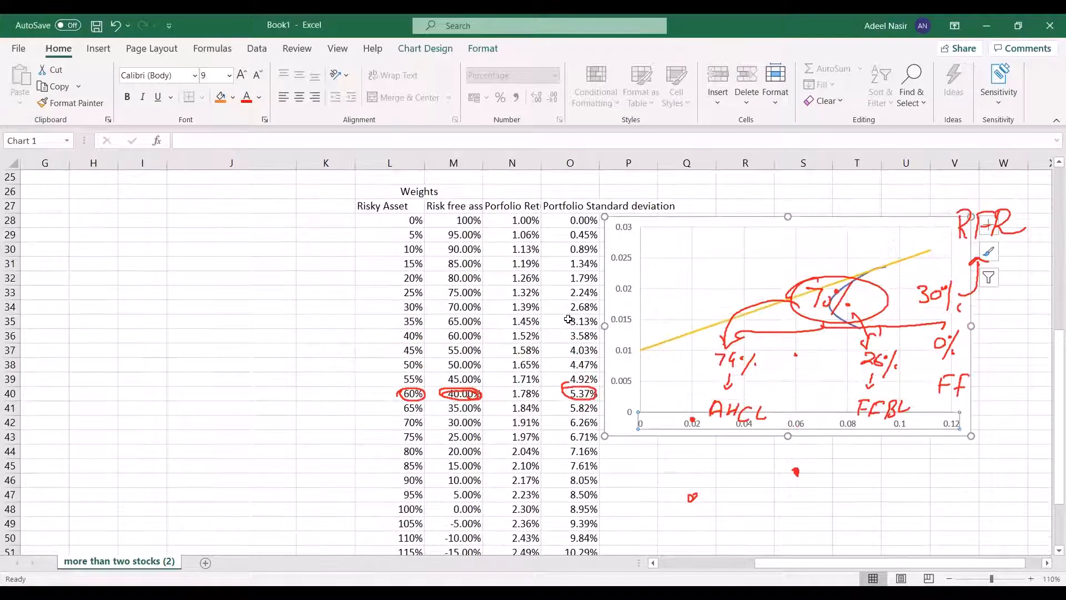
pyautogui.scroll(-1, 567, 321)
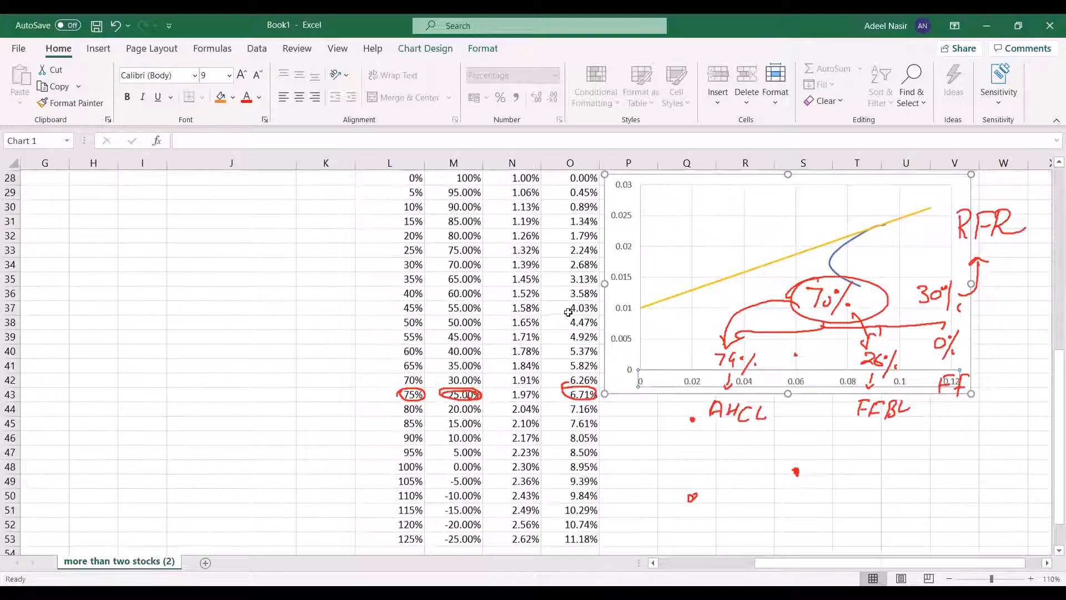
pyautogui.scroll(1, 568, 313)
pyautogui.click(577, 294)
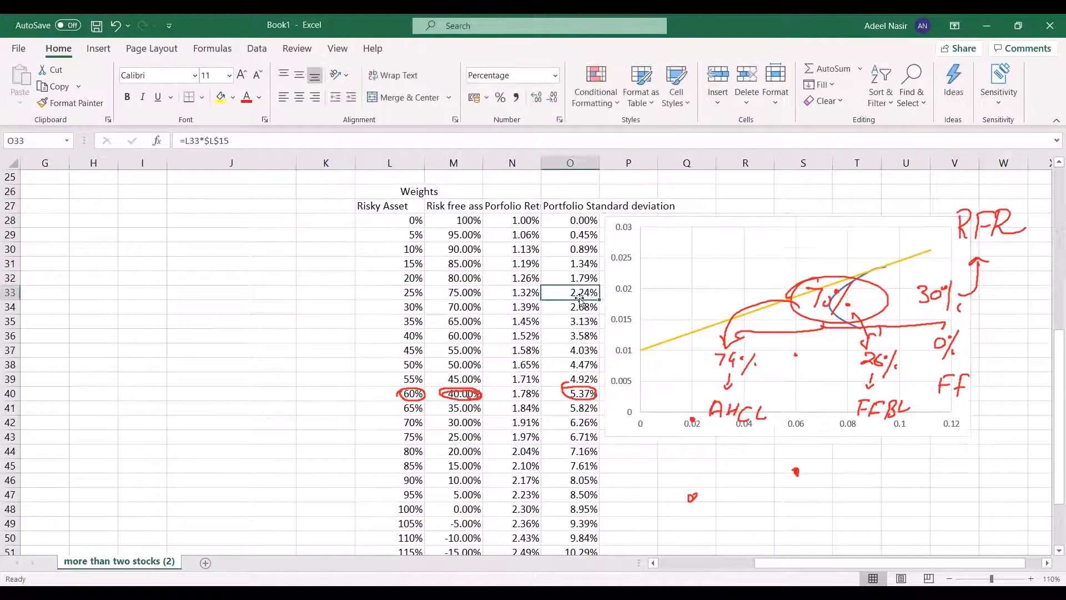
pyautogui.click(578, 274)
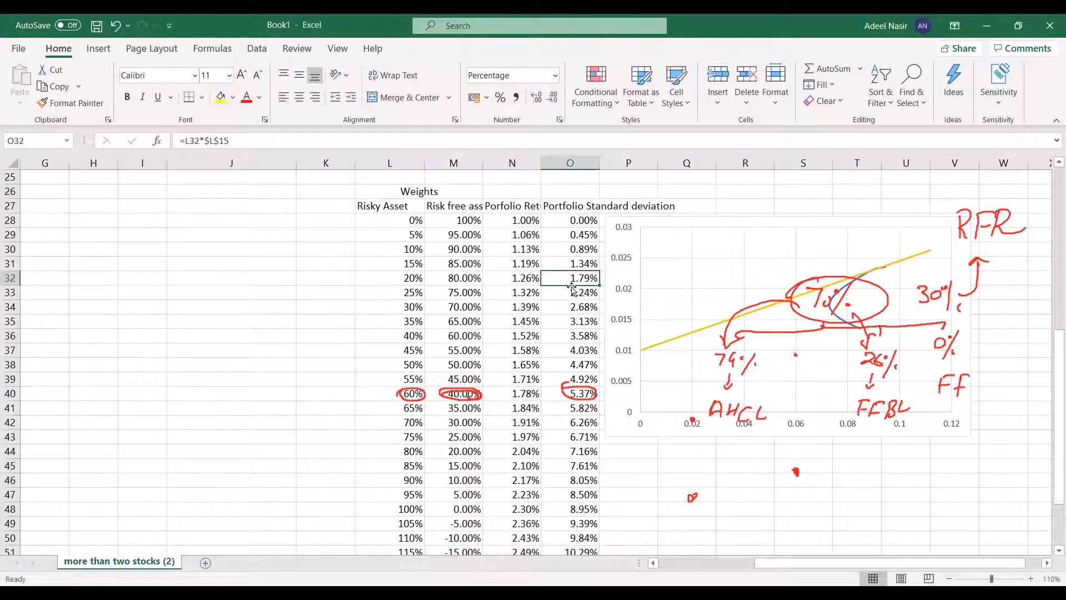
pyautogui.click(572, 291)
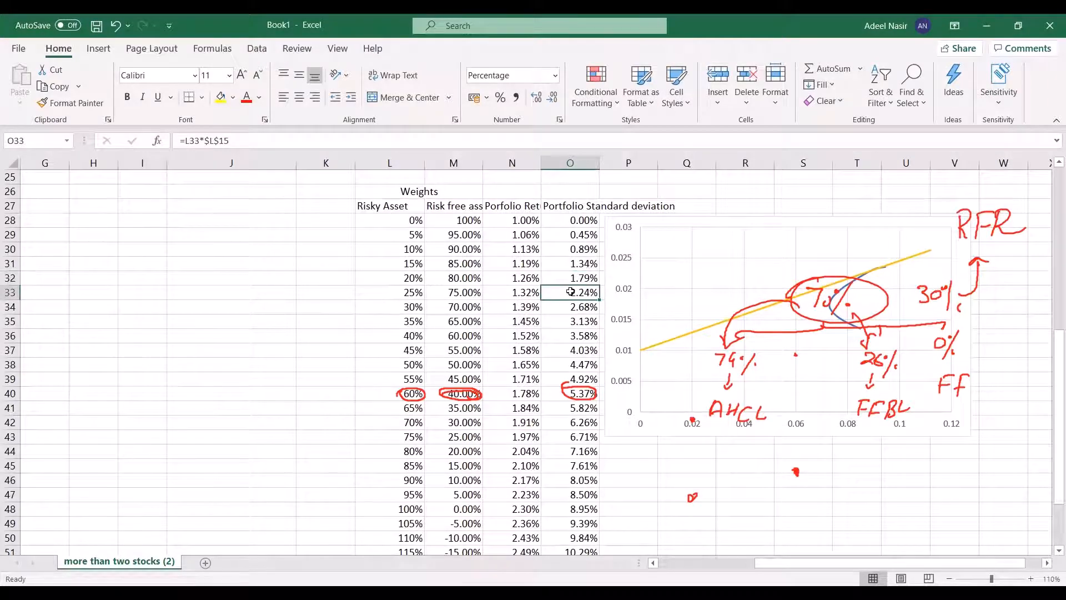
pyautogui.click(461, 294)
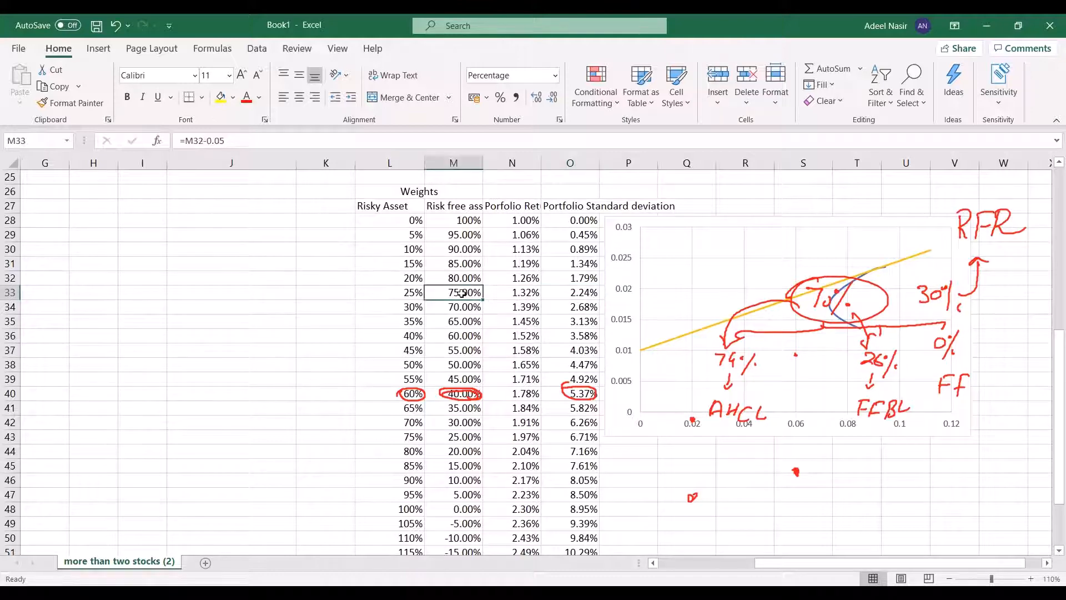
pyautogui.click(416, 293)
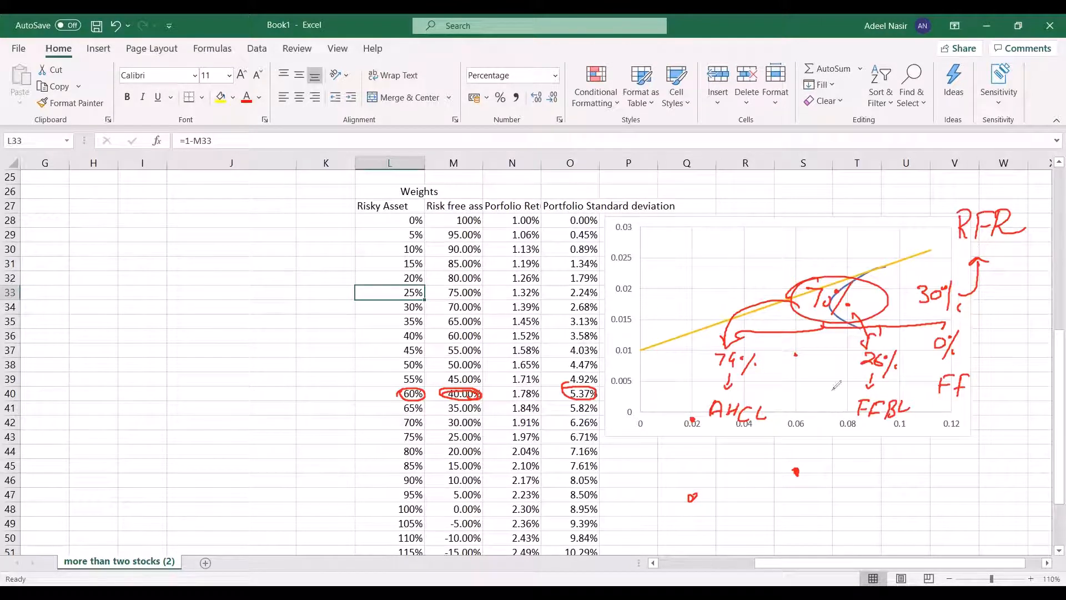
# - Clear all red ink, then mark 0.08 on the horizontal axis, frontier and CAL, with a line from the CAL mark to the vertical axis
pyautogui.click(790, 138)
pyautogui.click(926, 136)
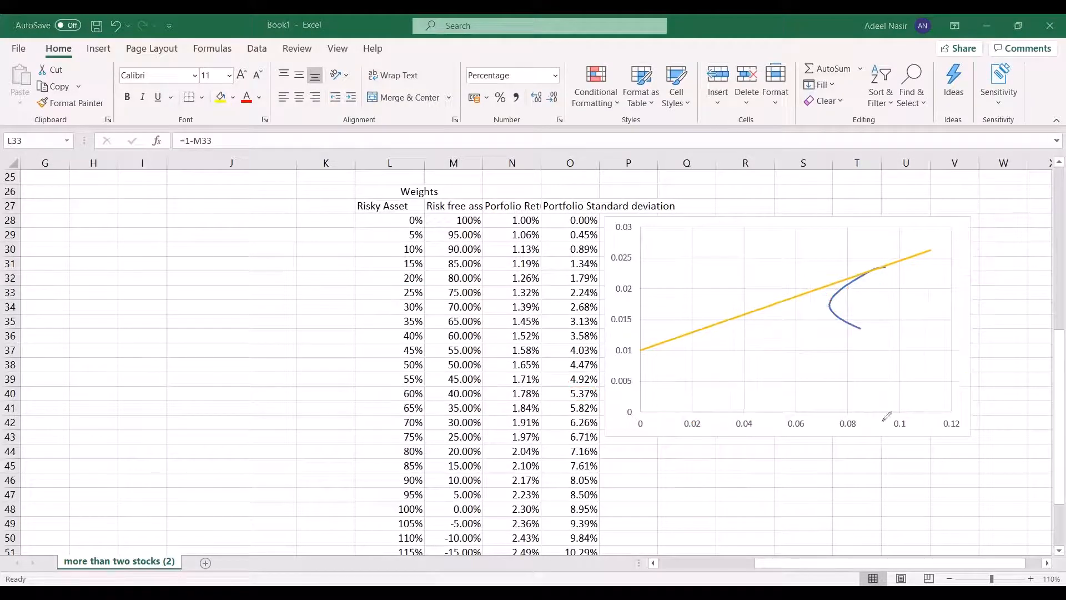
pyautogui.click(848, 410)
pyautogui.click(849, 322)
pyautogui.click(641, 323)
pyautogui.moveTo(842, 408); pyautogui.dragTo(851, 407)
pyautogui.moveTo(845, 284); pyautogui.dragTo(849, 285)
pyautogui.moveTo(845, 278); pyautogui.dragTo(845, 279)
pyautogui.moveTo(846, 277); pyautogui.dragTo(639, 281)
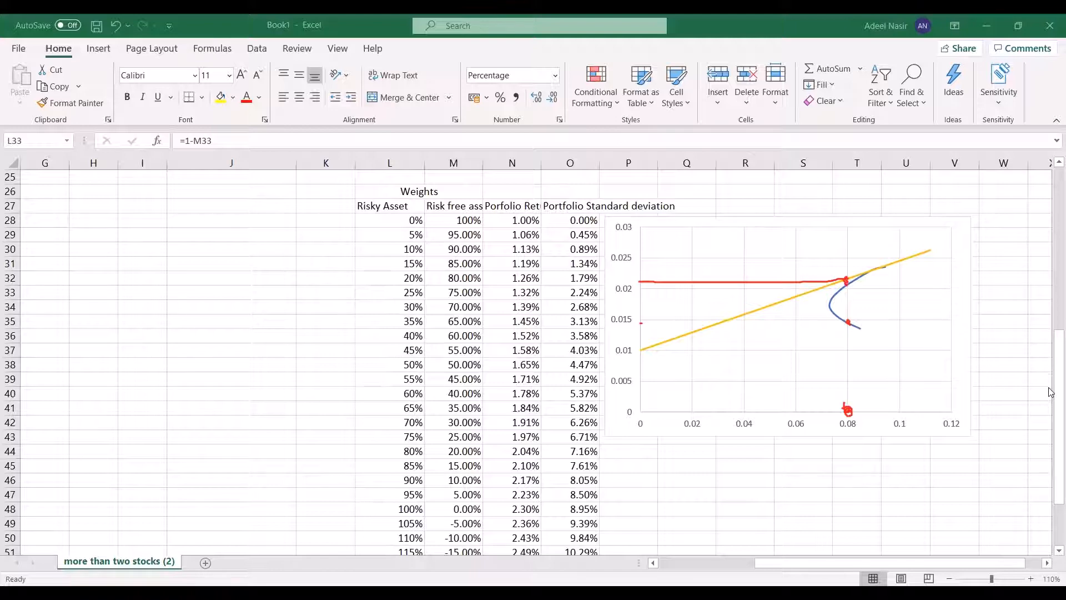
# - Inspect row 46's standard deviation, risk-free and risky weights, and the individual stock weights in N7:N9
pyautogui.press('Escape')
pyautogui.scroll(-2, 1051, 432)
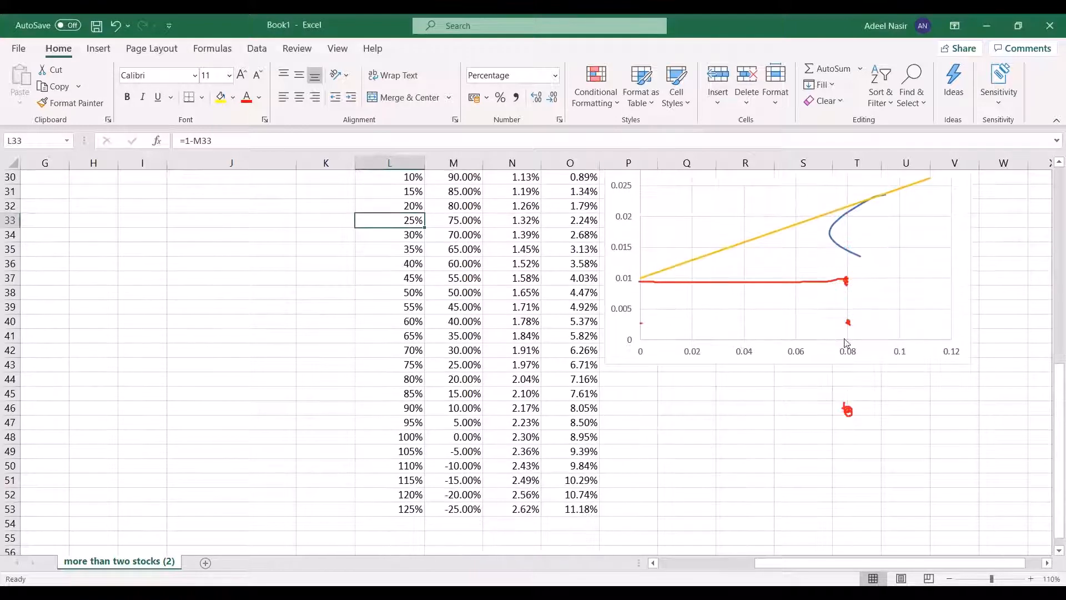
pyautogui.click(583, 408)
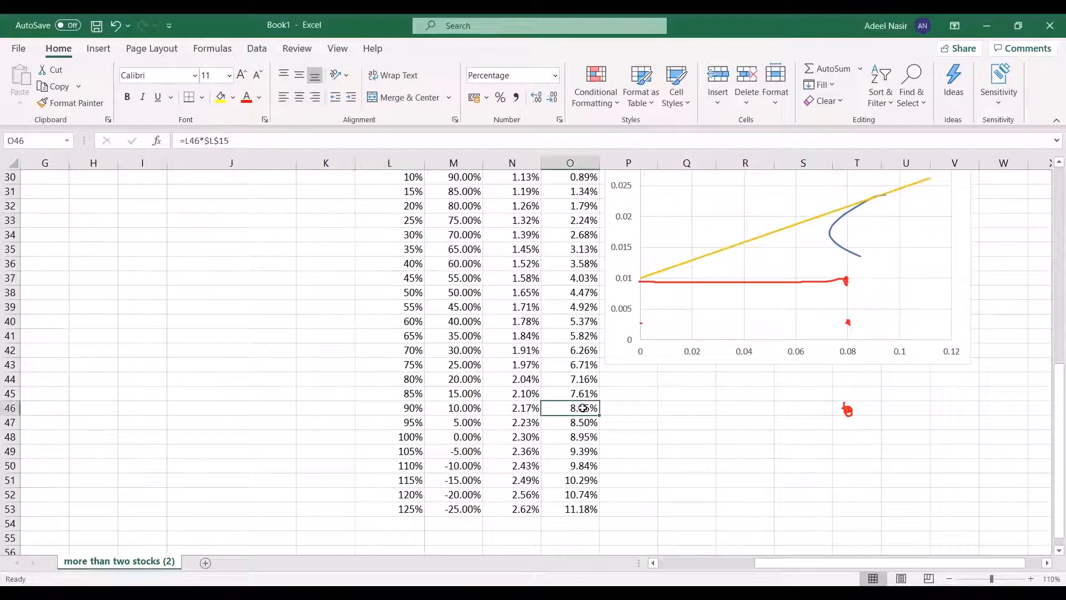
pyautogui.click(465, 407)
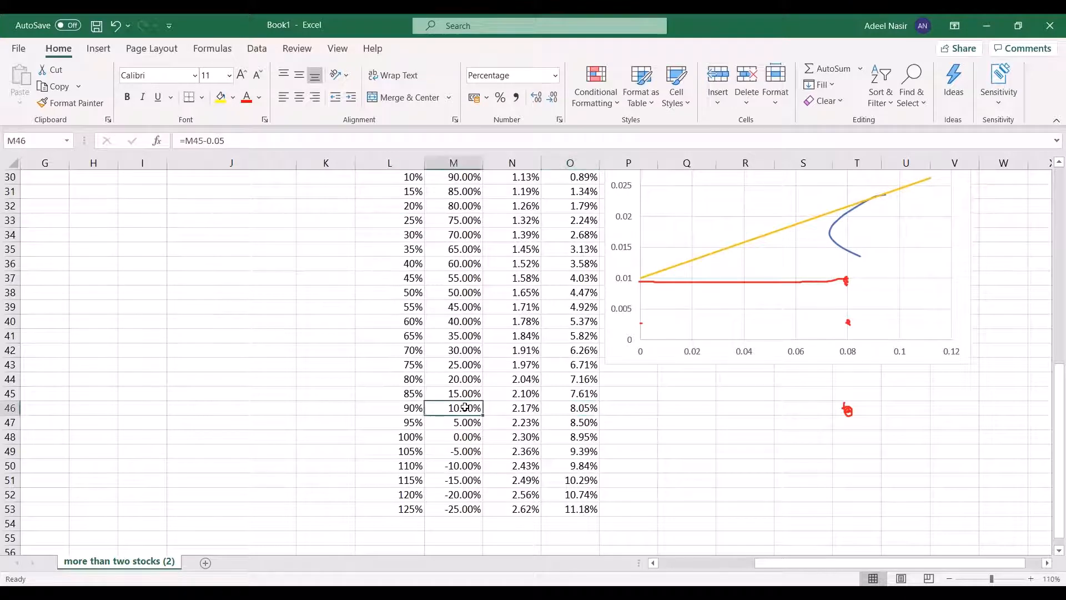
pyautogui.click(386, 407)
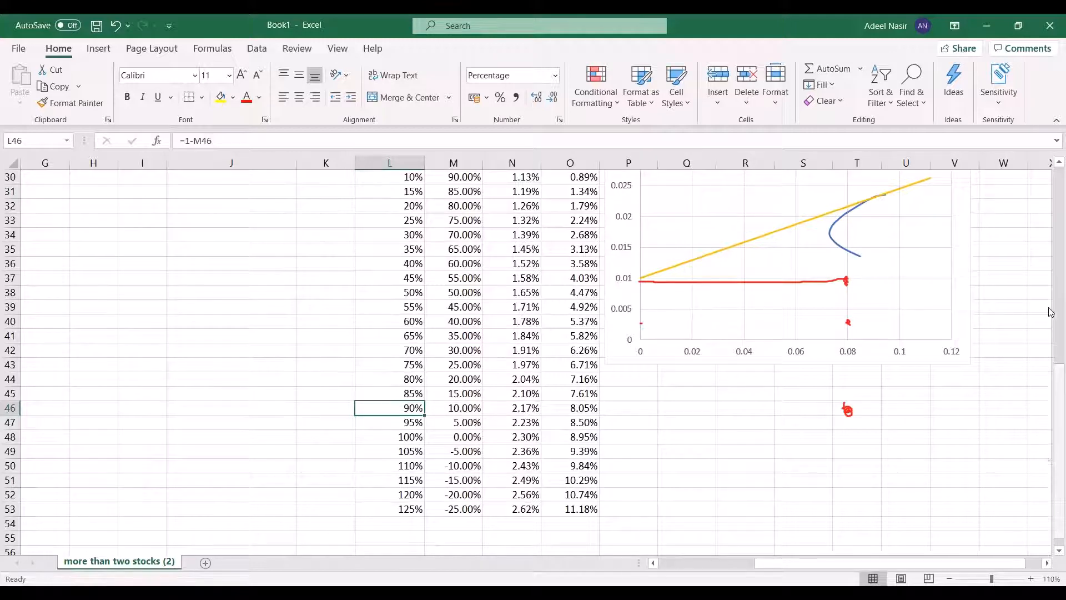
pyautogui.scroll(10, 1051, 313)
pyautogui.moveTo(530, 296); pyautogui.dragTo(531, 338)
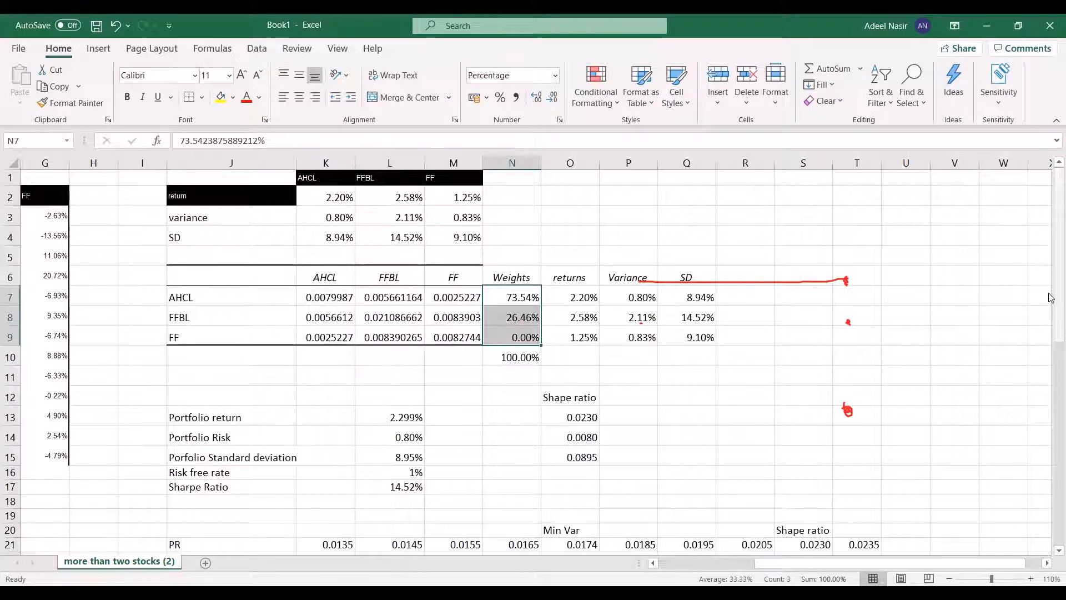
# - Locate the 100% risky asset weight in the weights table
pyautogui.moveTo(1051, 298); pyautogui.dragTo(1051, 461)
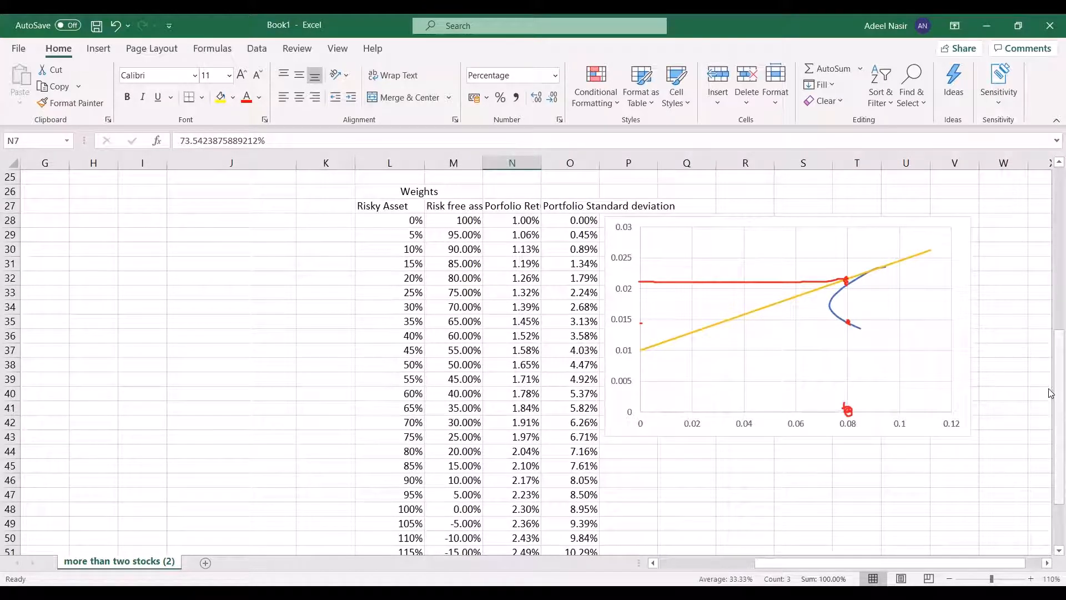
pyautogui.scroll(-2, 1051, 394)
pyautogui.click(409, 423)
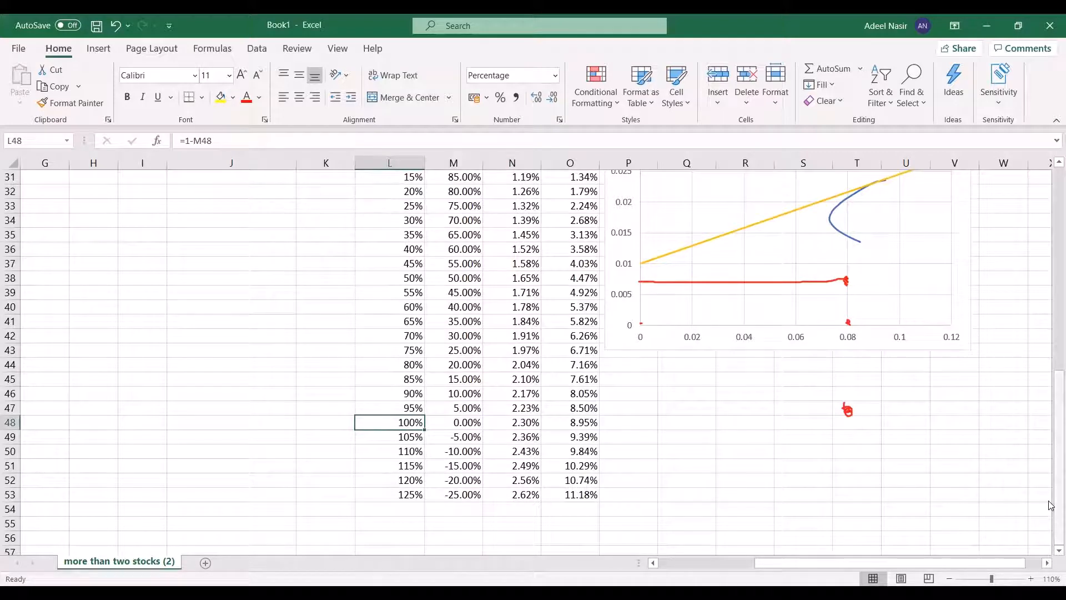
# - Mark the tangency point of the CAL and the frontier in red ink and draw a horizontal line from it towards the vertical axis
pyautogui.moveTo(1051, 503); pyautogui.dragTo(1052, 461)
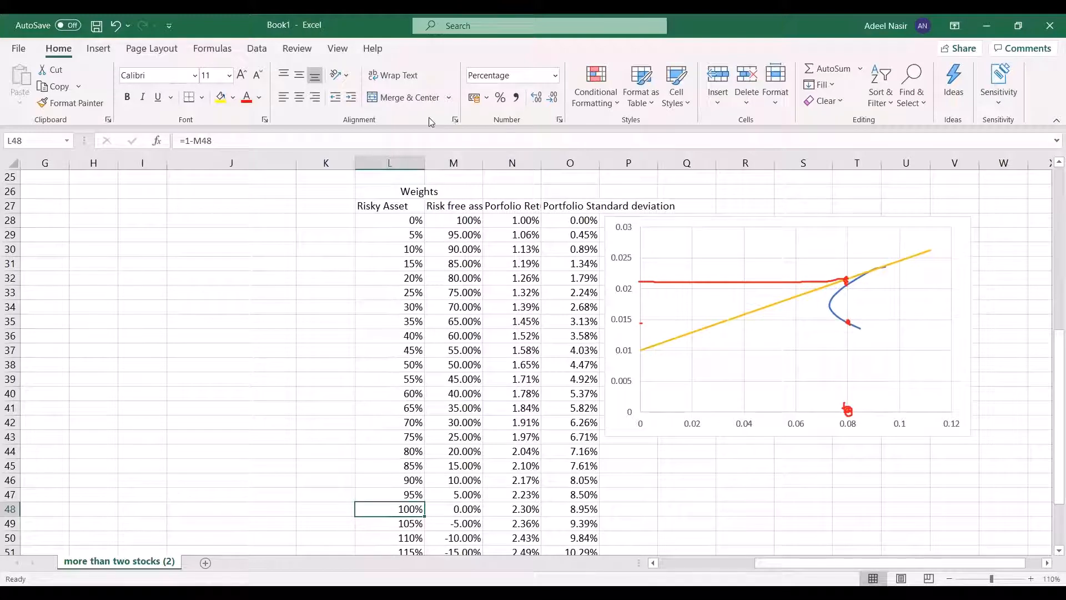
pyautogui.click(880, 264)
pyautogui.click(876, 268)
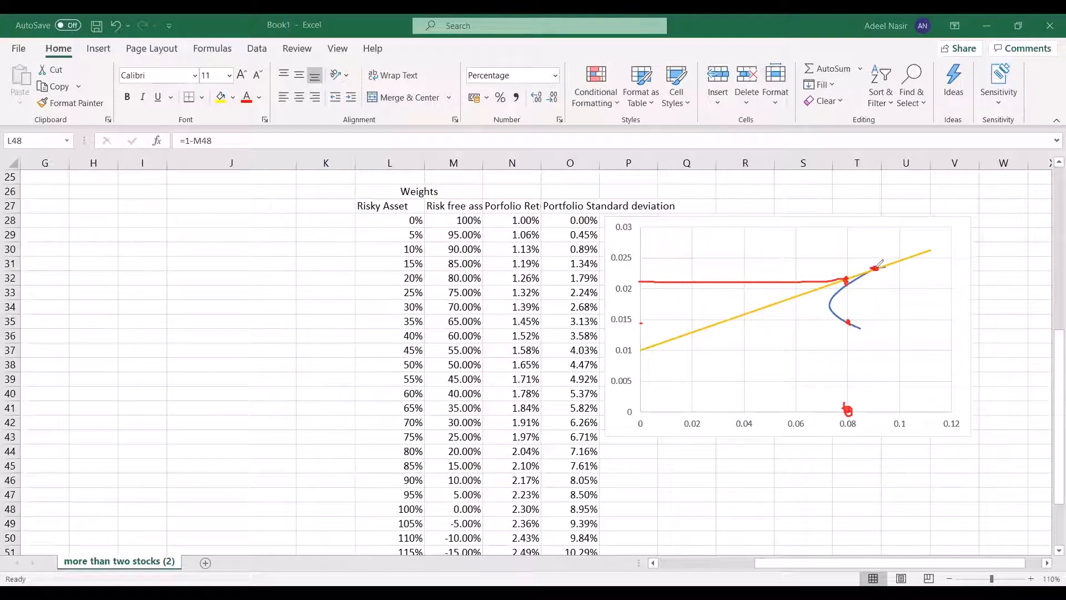
pyautogui.moveTo(876, 267); pyautogui.dragTo(674, 265)
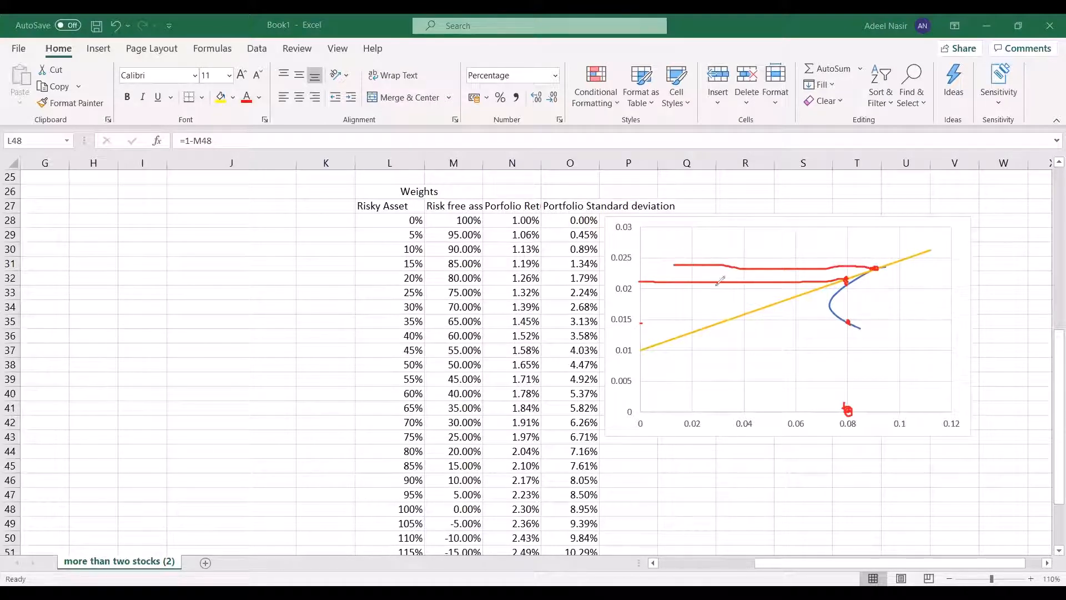